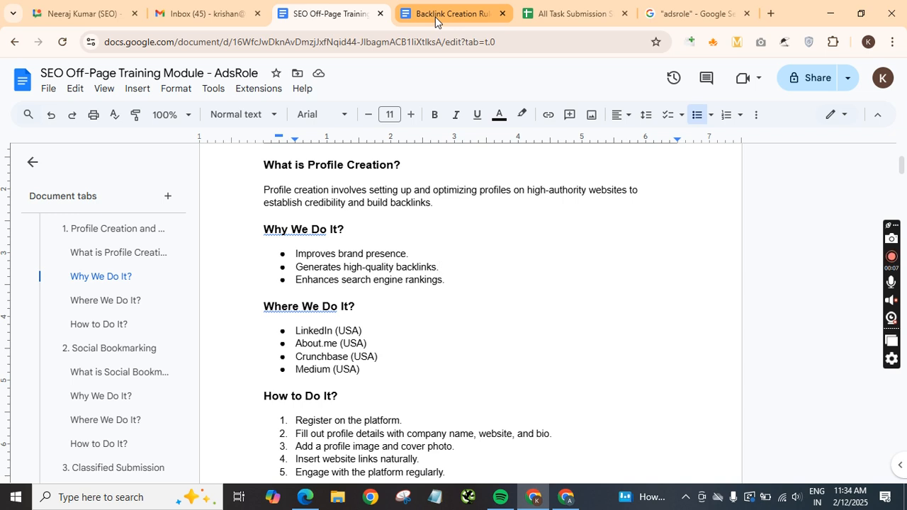
- Glance at the Backlink Creation Rulebook, then switch to the 'adsrole' Google search results
click(339, 16)
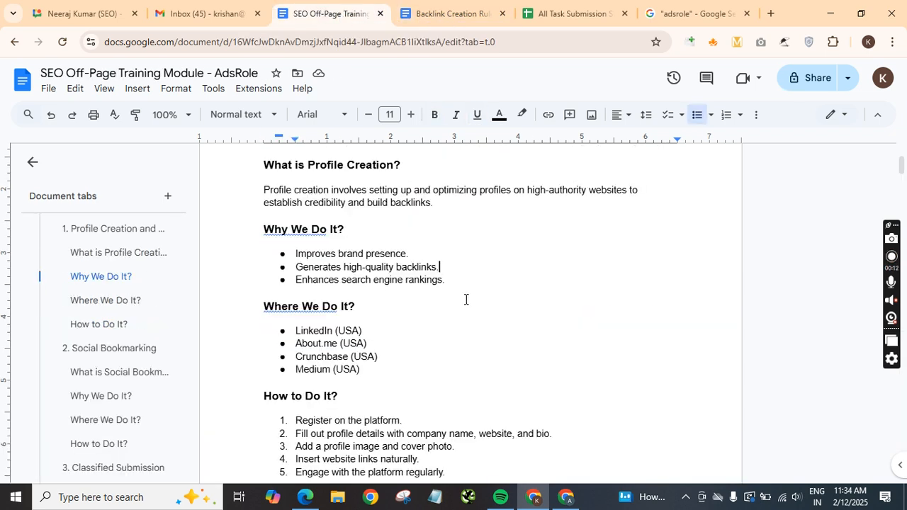
click(684, 8)
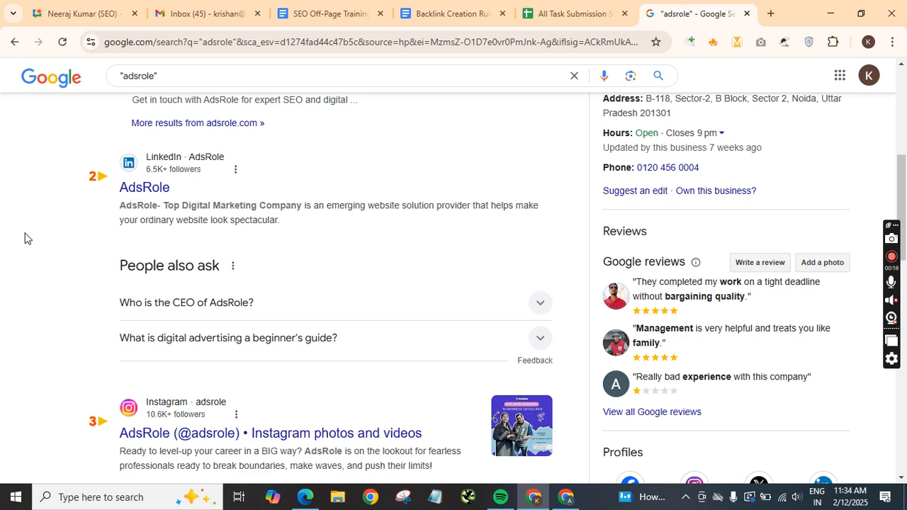
scroll(25, 238, up, 3)
scroll(24, 238, up, 1)
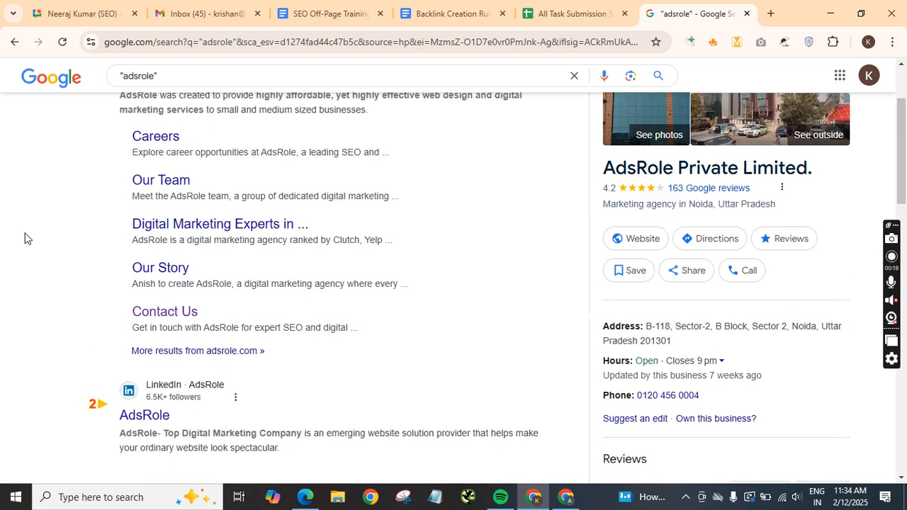
scroll(25, 238, down, 2)
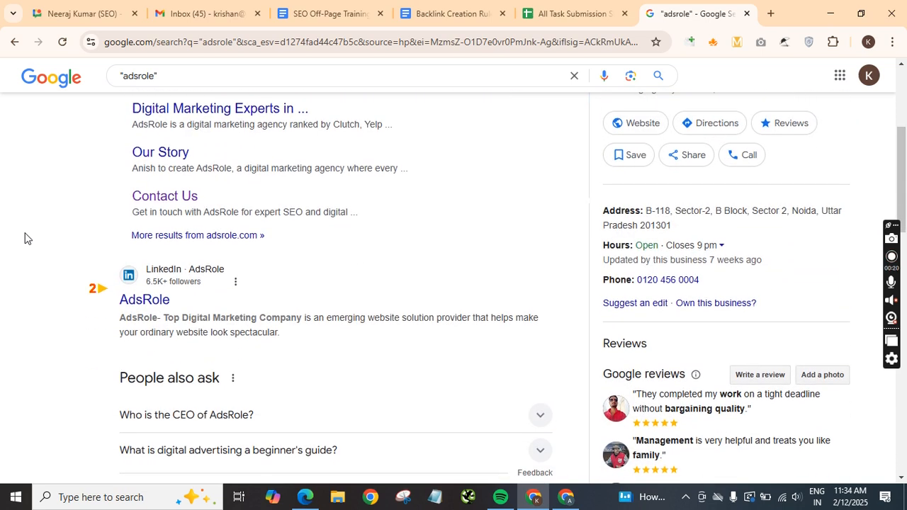
scroll(25, 238, down, 4)
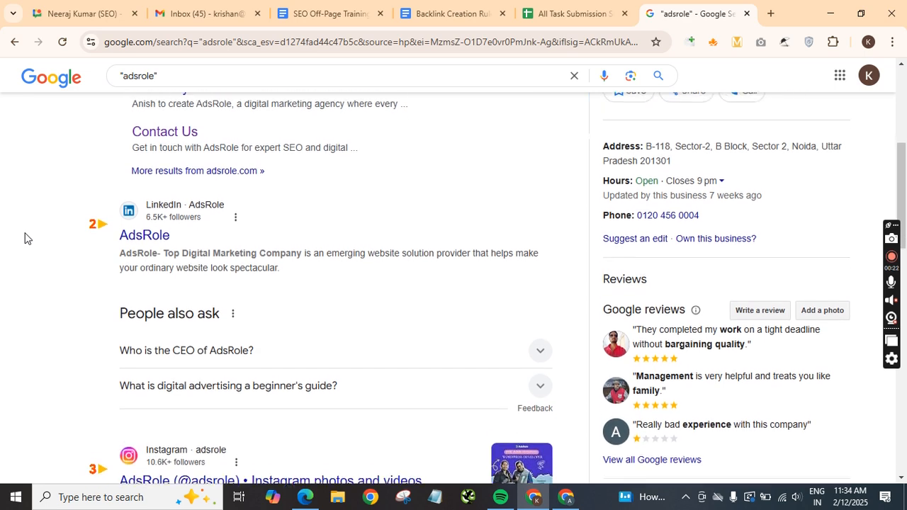
scroll(24, 238, down, 4)
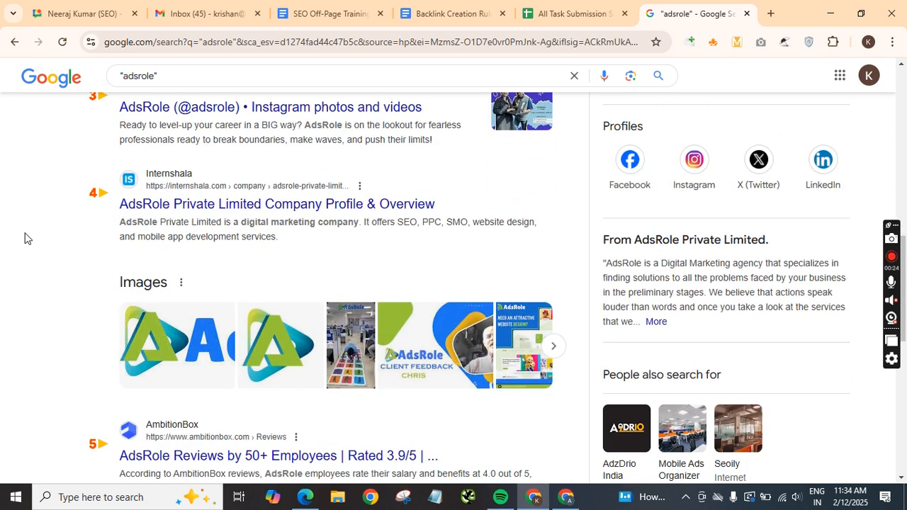
scroll(24, 238, down, 4)
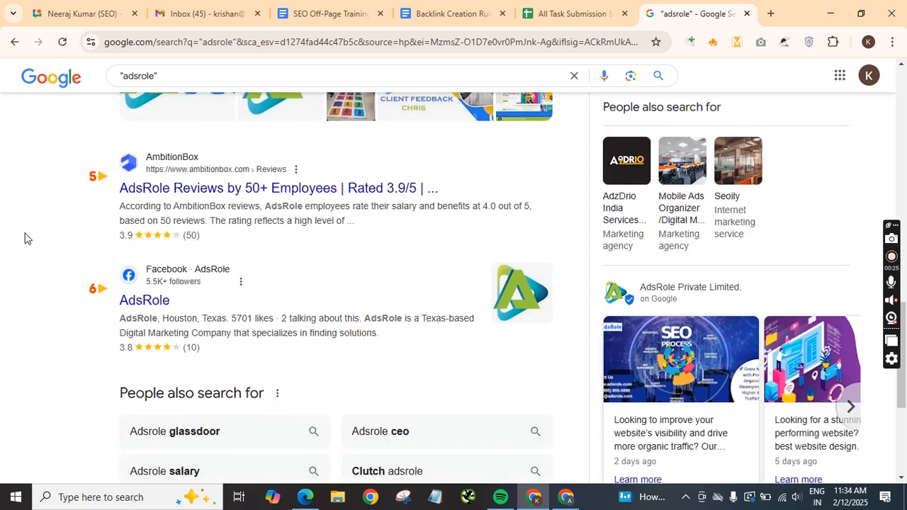
scroll(25, 238, up, 1)
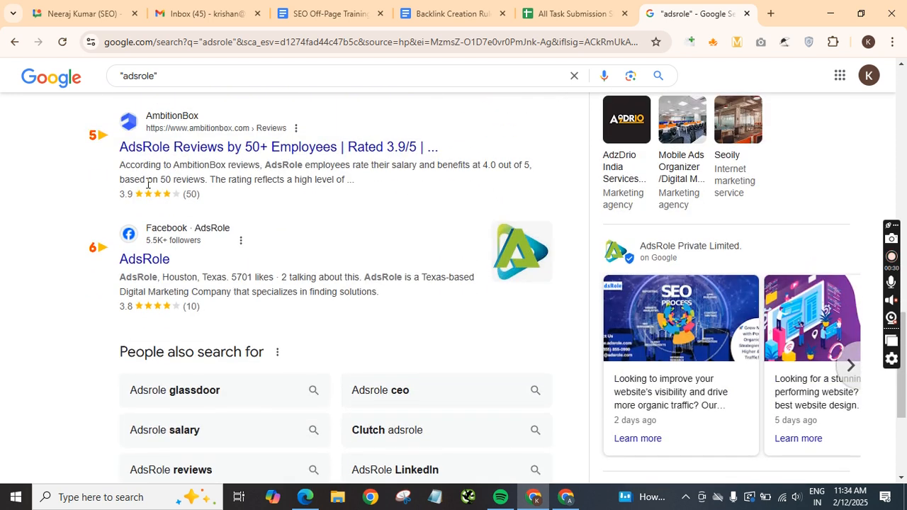
click(594, 37)
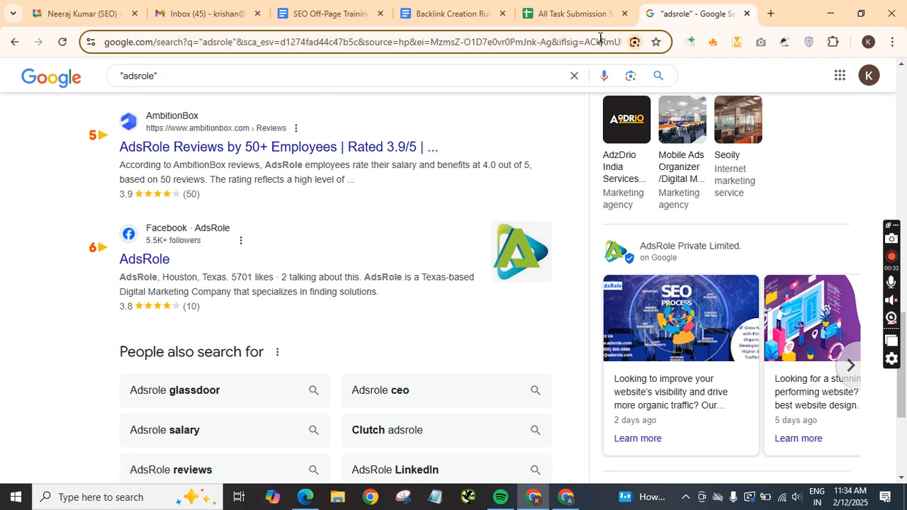
- Append &num=100 to the 'adsrole' search address and reload it
key(End)
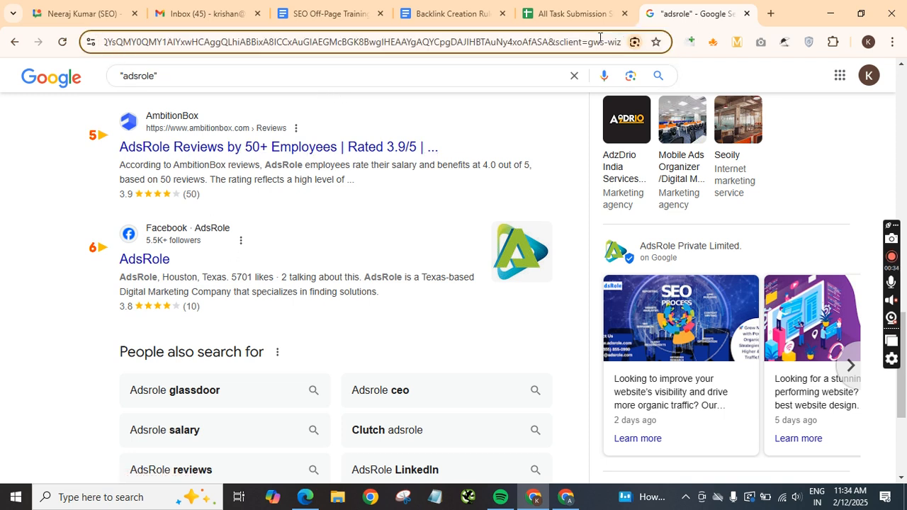
text(&num)
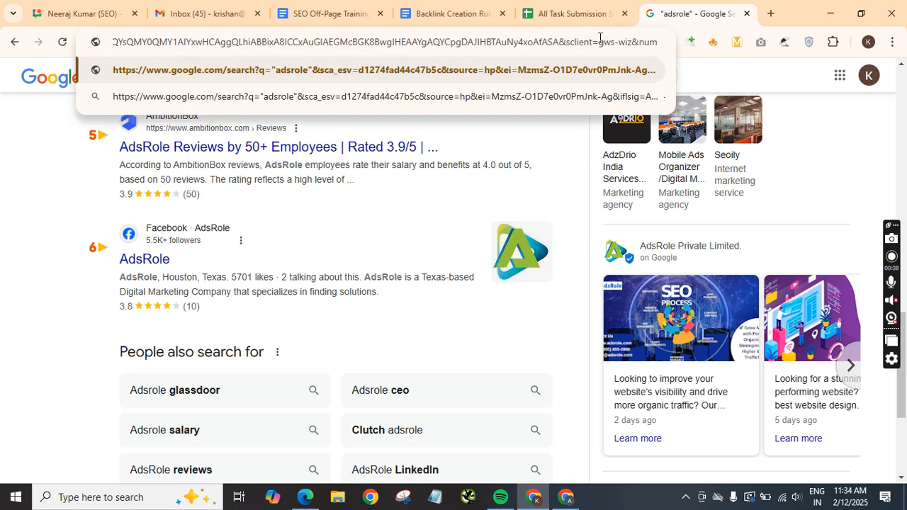
text(=100)
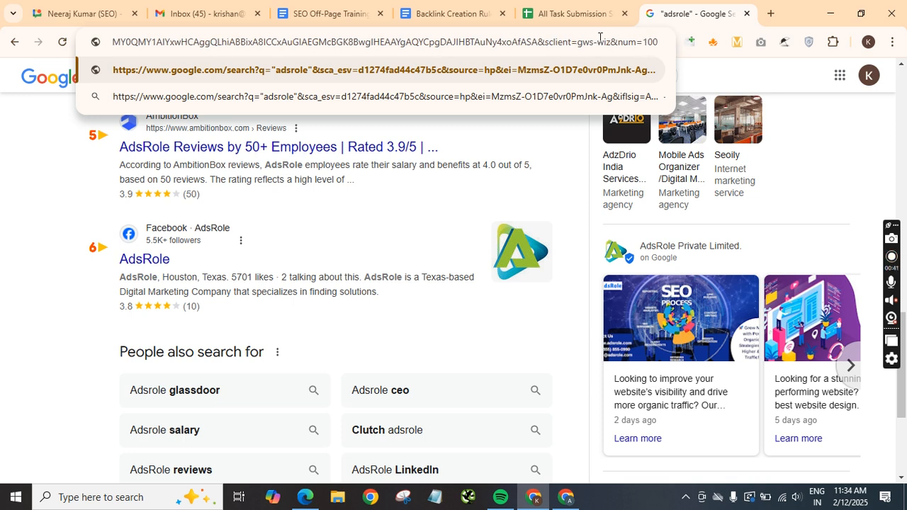
key(Return)
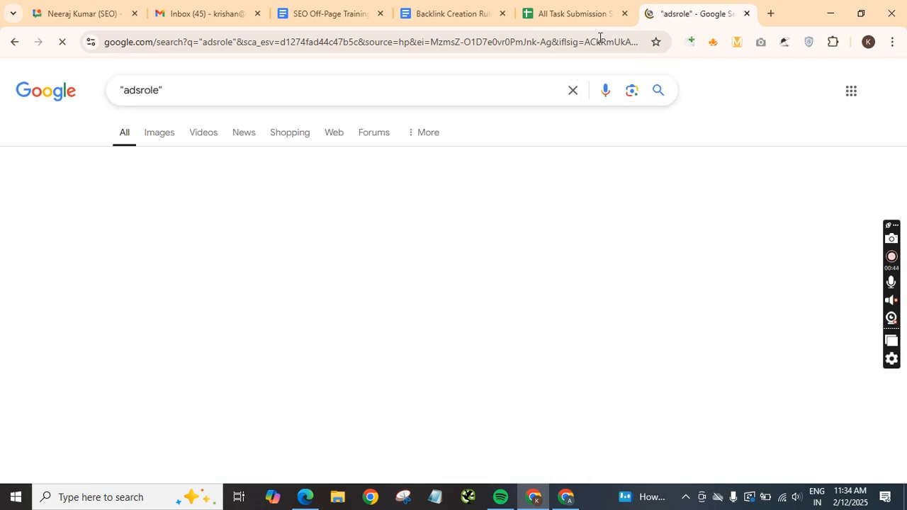
- Scroll the long 'adsrole' results down to Crunchbase, Upwork and Sortlist, checking the training doc in between
scroll(17, 354, down, 20)
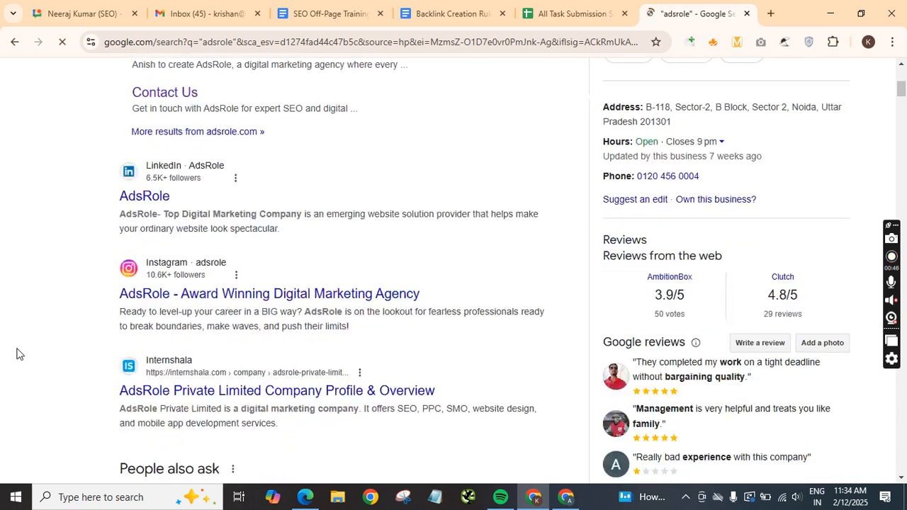
scroll(18, 354, down, 4)
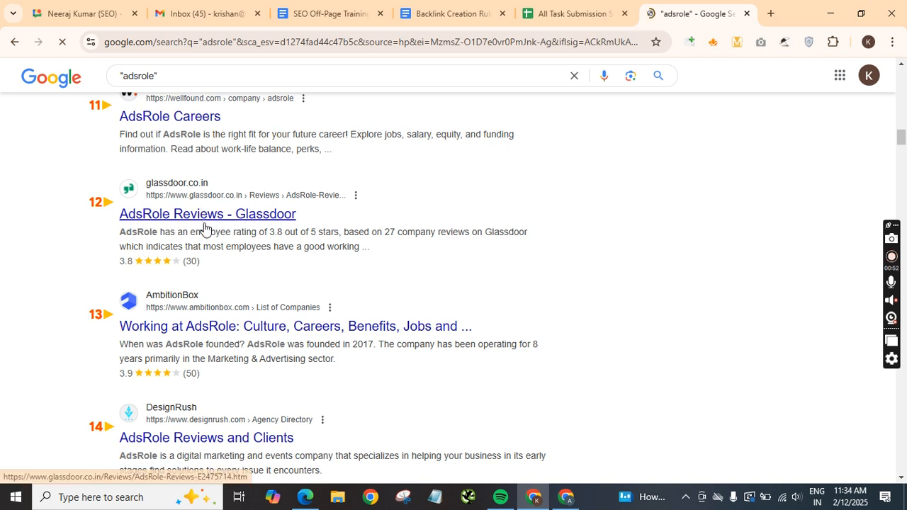
scroll(4, 364, down, 2)
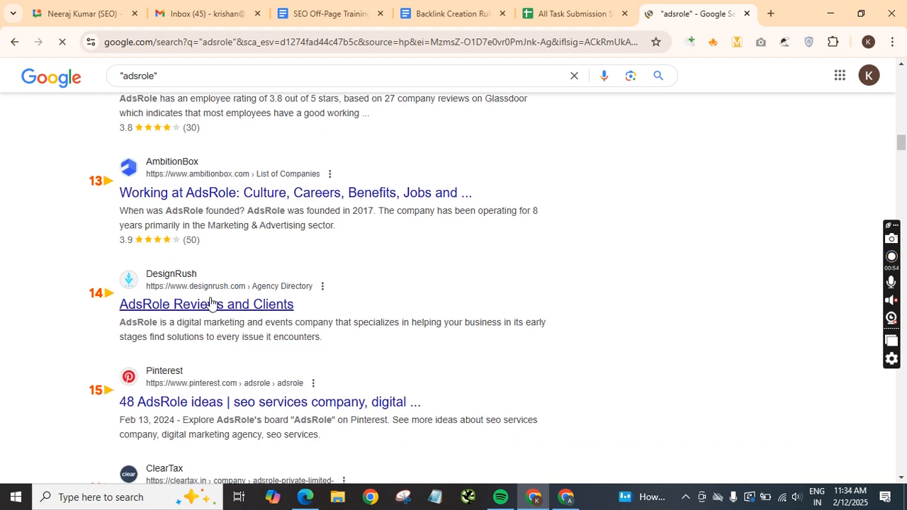
scroll(80, 354, down, 3)
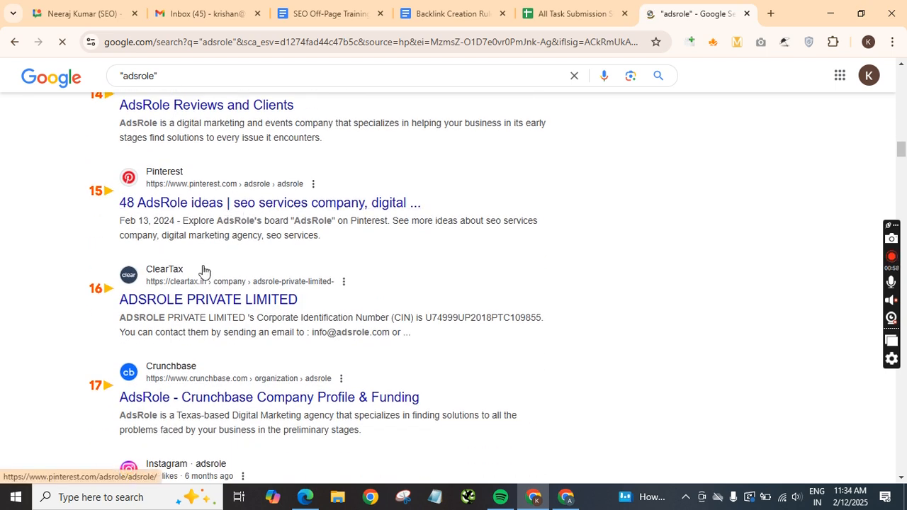
scroll(32, 379, down, 3)
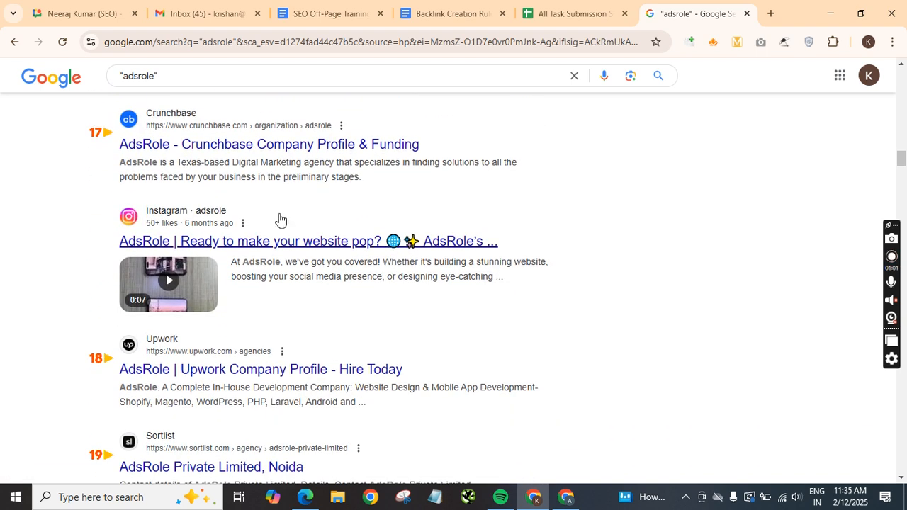
click(337, 14)
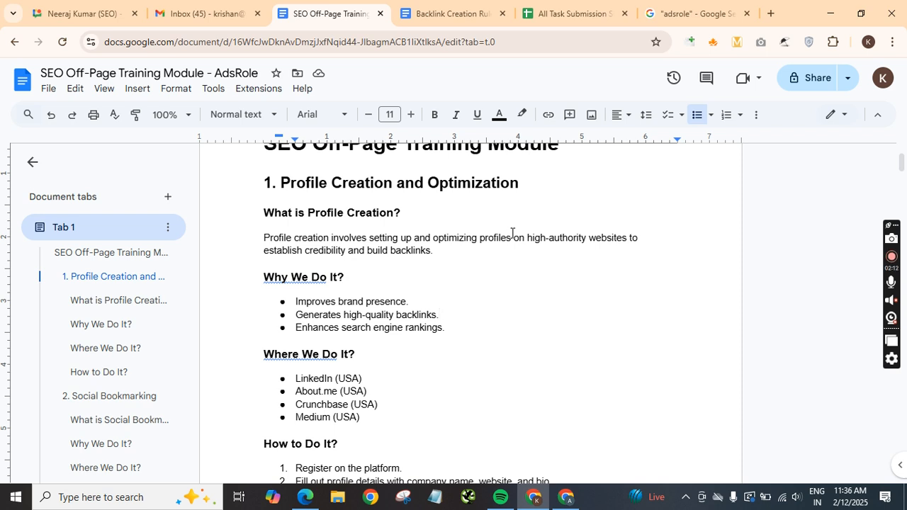
click(670, 15)
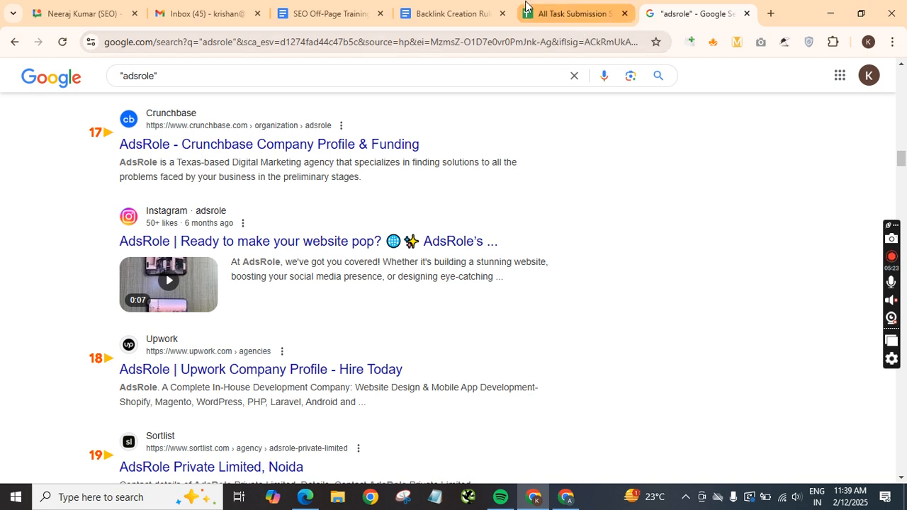
- Revisit the SEO Off-Page Training doc at its 'Why We Do It?' heading, then start a new tab
click(329, 8)
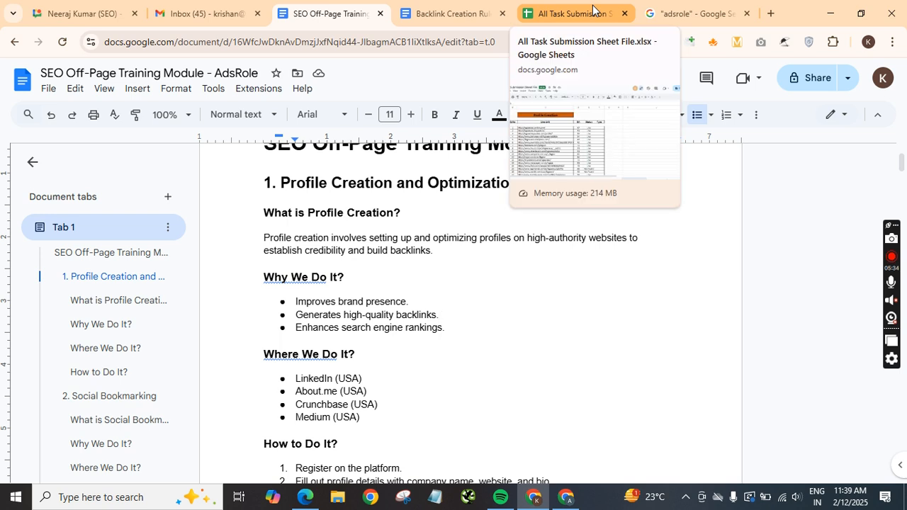
click(438, 279)
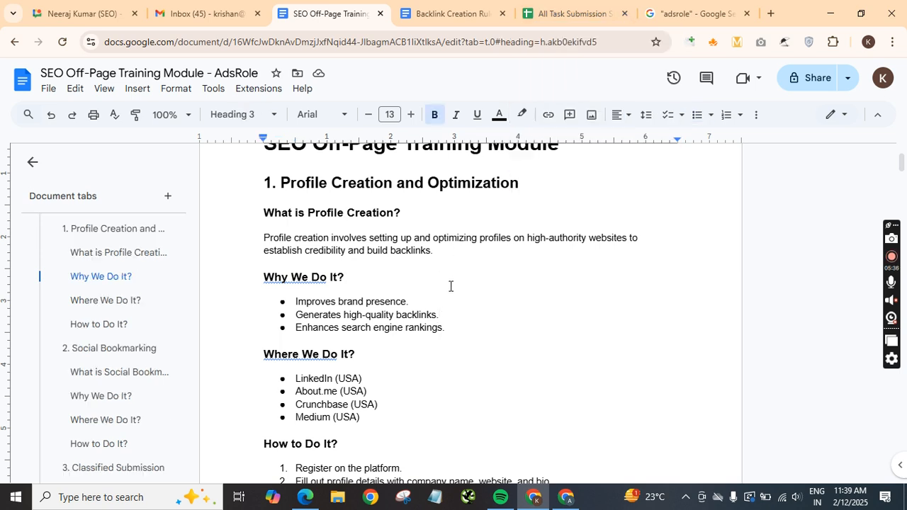
click(770, 13)
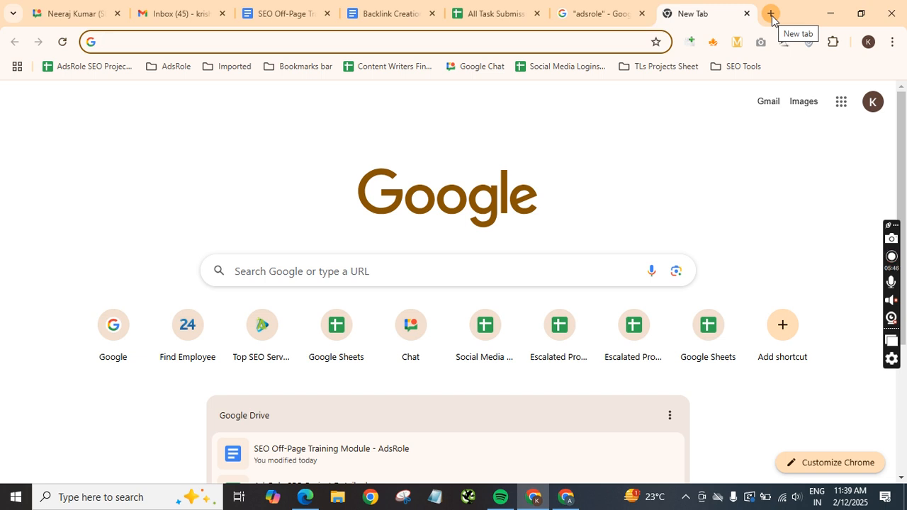
- Check cell G7 on the Profile Creation sheet of the All Task Submission Sheet File
click(482, 12)
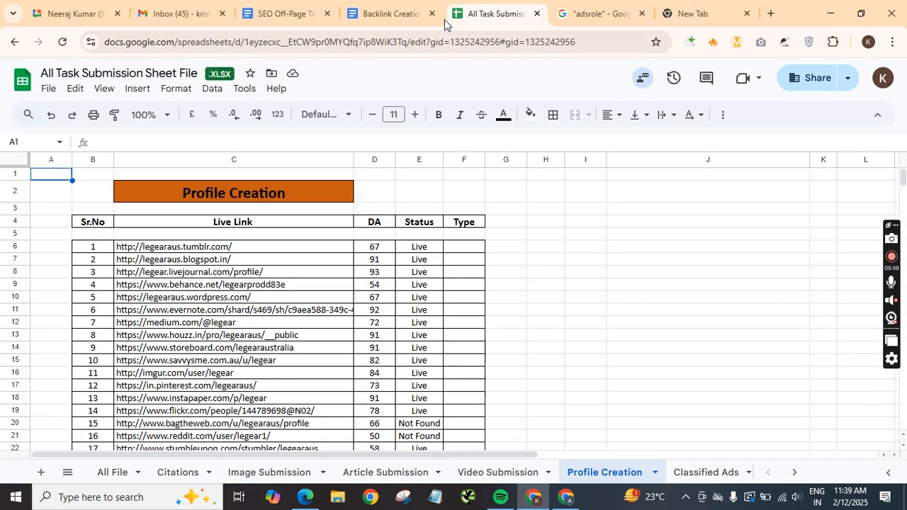
click(515, 261)
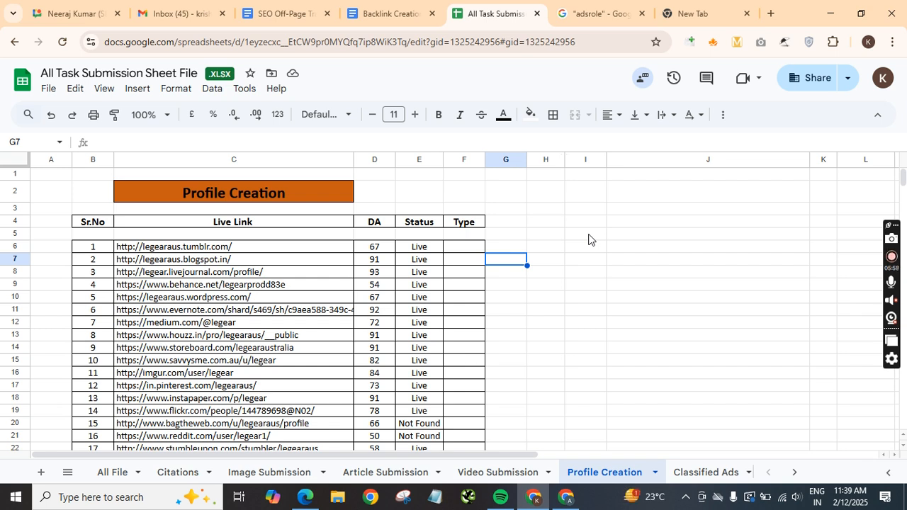
click(302, 23)
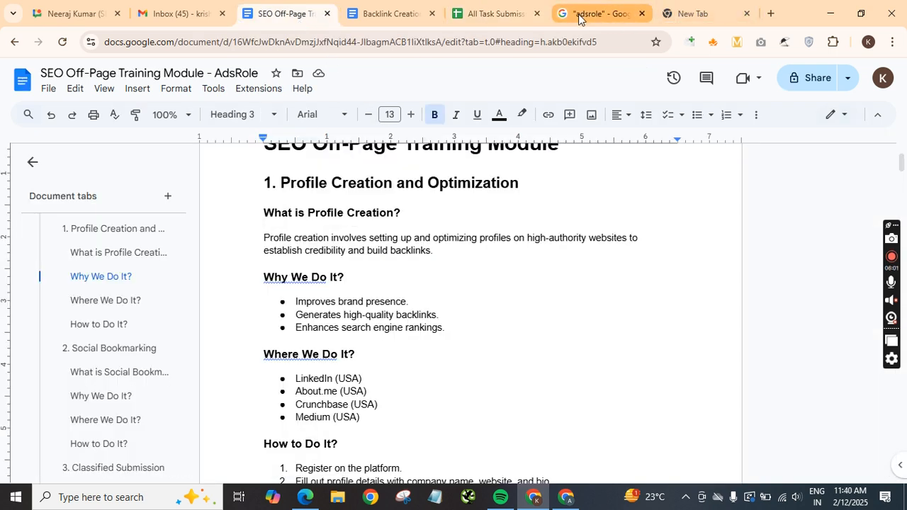
- Show the Backlink Creation Rulebook - AdsRole (Feb '25) from its first page
click(360, 16)
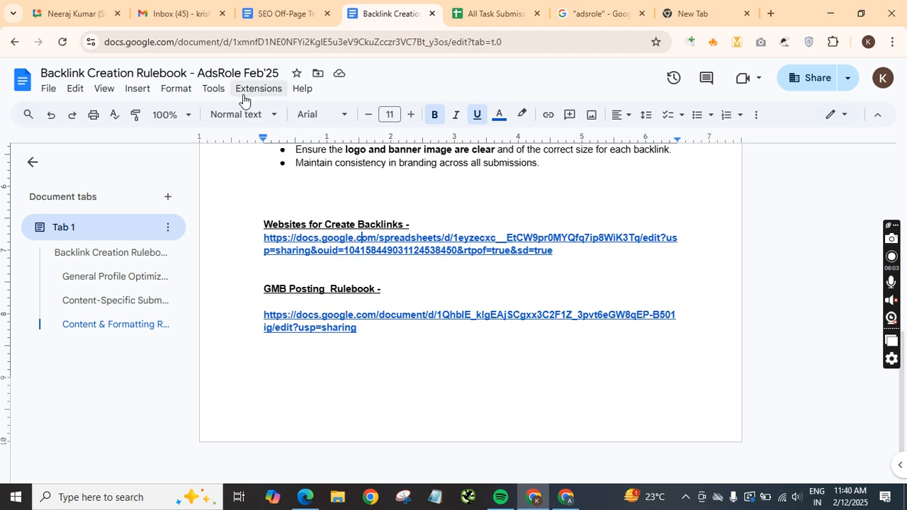
key(ctrl+Home)
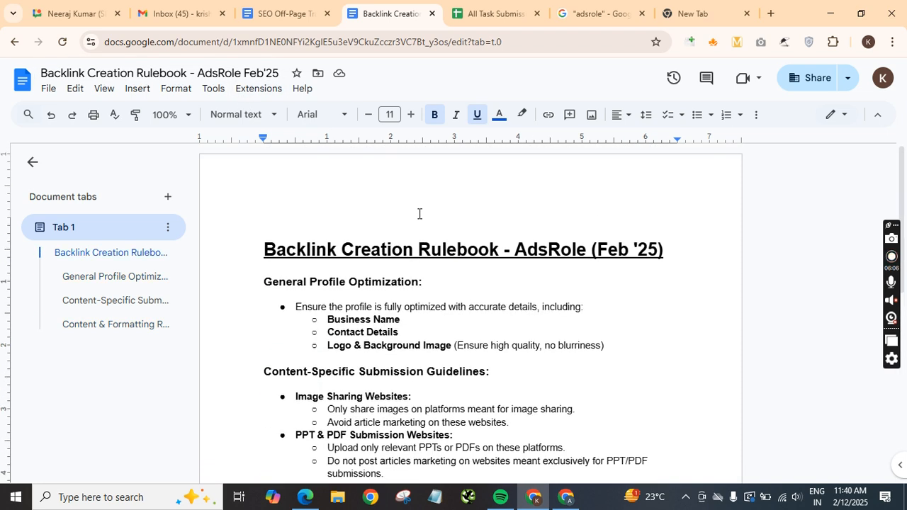
- Copy the rulebook's share link, then scroll to its closing backlink sheet and GMB rulebook links
click(809, 77)
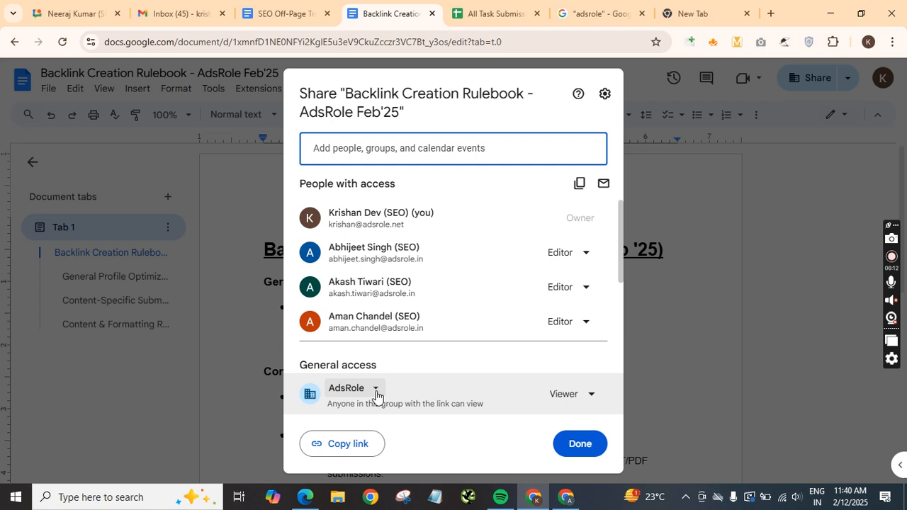
click(326, 445)
click(582, 444)
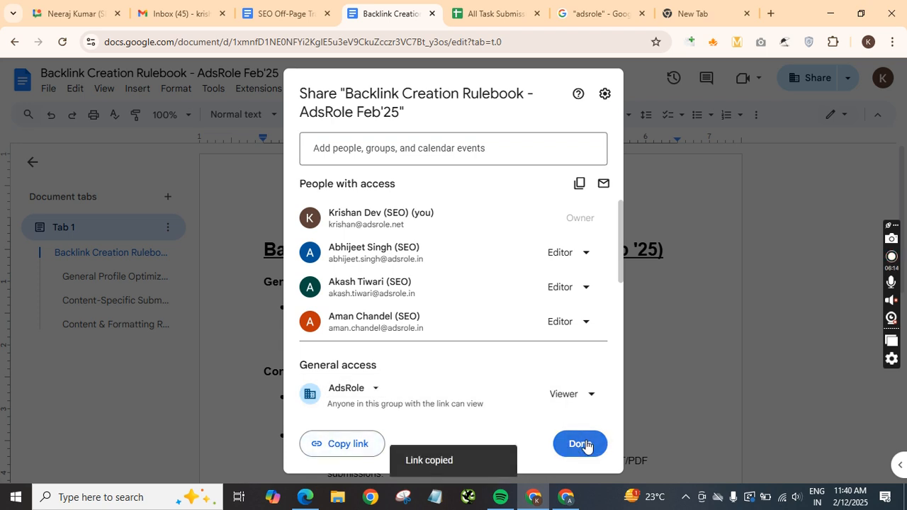
scroll(467, 319, down, 1)
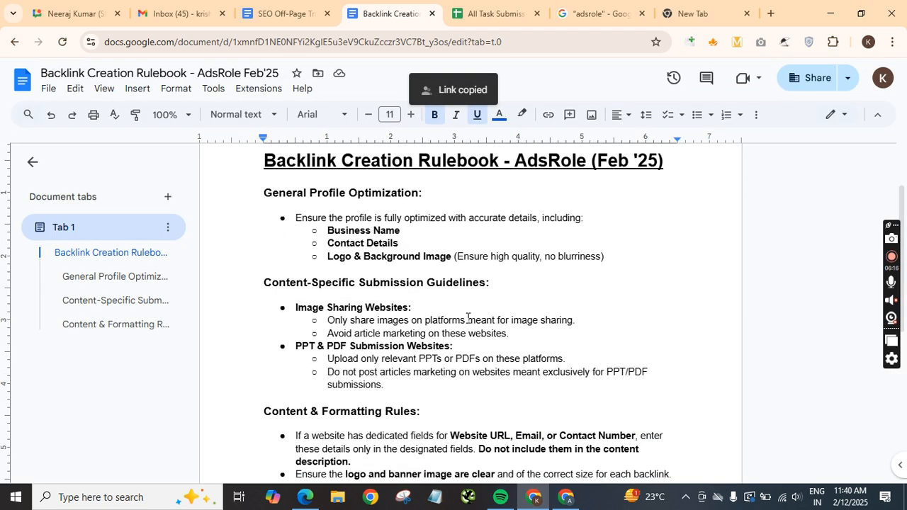
scroll(468, 318, down, 5)
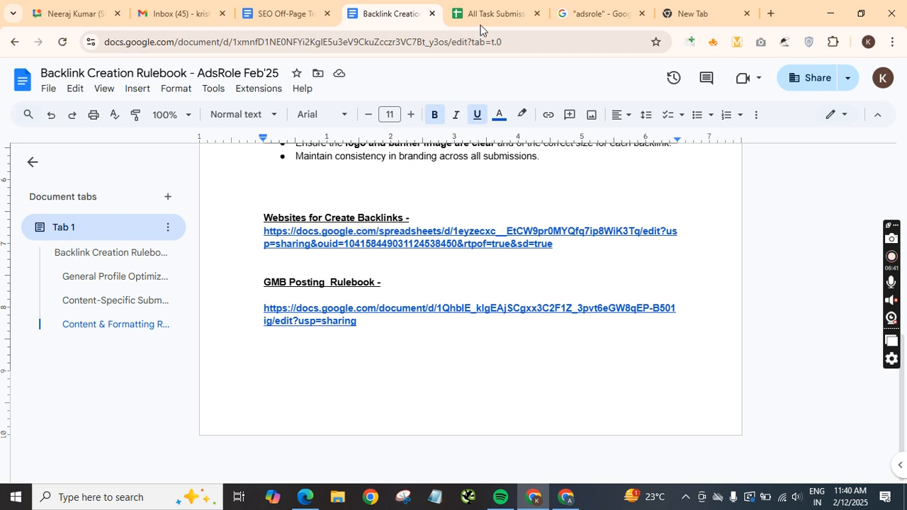
click(498, 13)
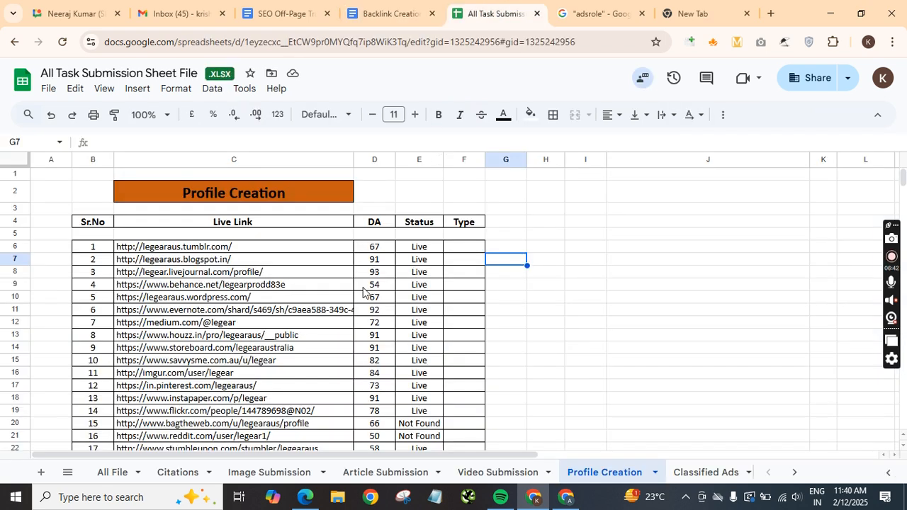
- Open the Tumblr link from cell C6 in a new browser tab
click(218, 248)
key(ctrl+c)
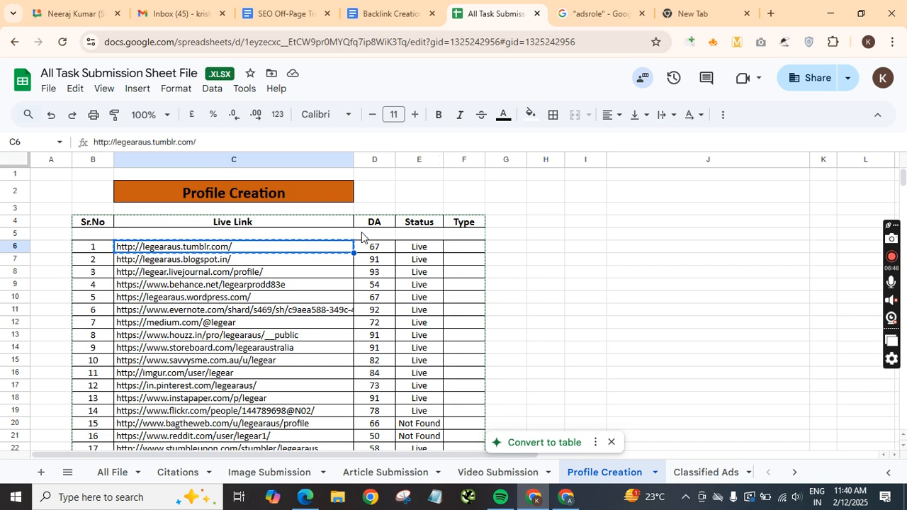
click(772, 15)
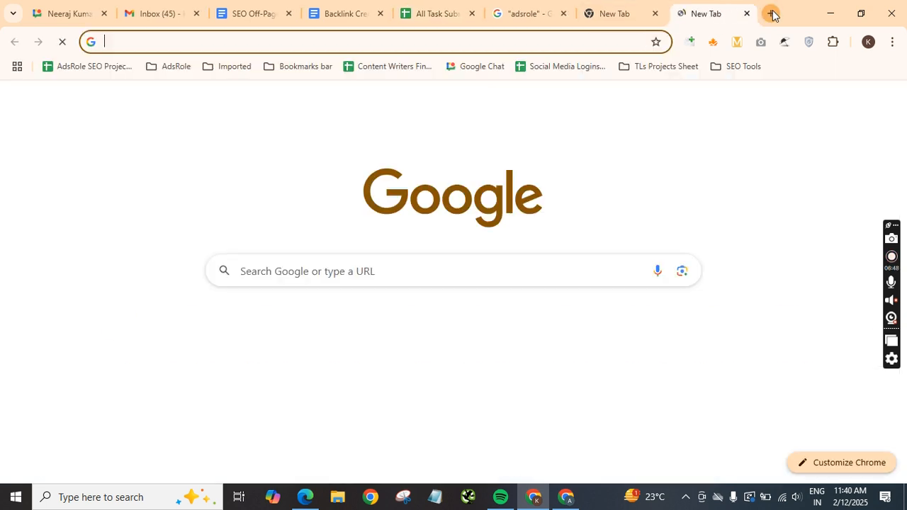
key(ctrl+v)
key(Return)
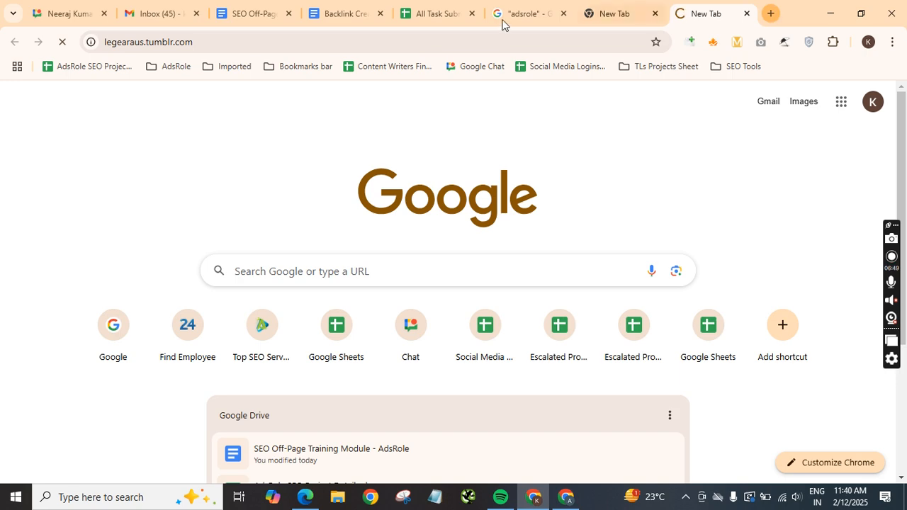
- Back in the spreadsheet, select the Flickr link in cell C19
click(441, 13)
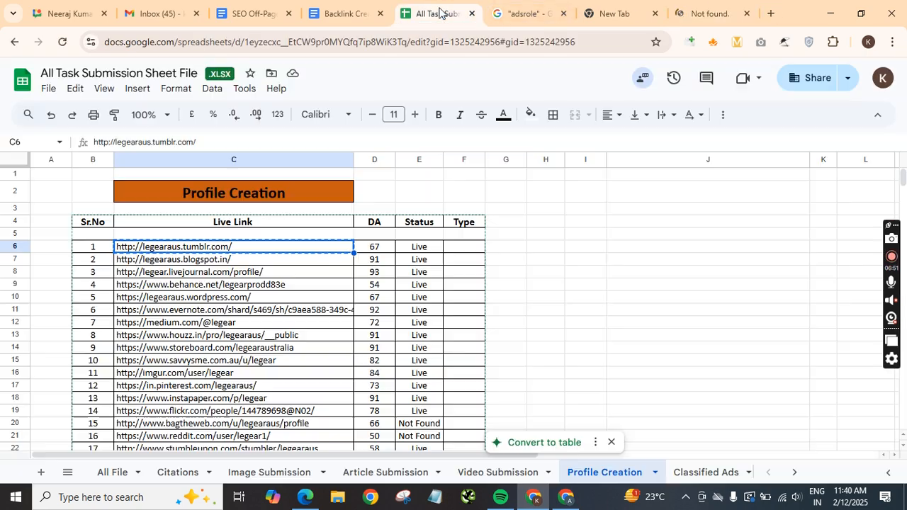
click(264, 410)
scroll(263, 410, down, 9)
scroll(263, 409, up, 9)
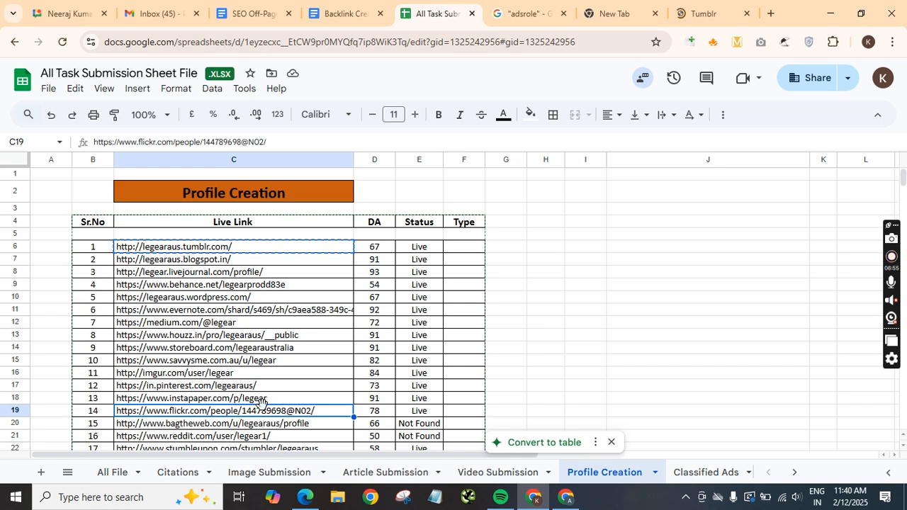
- Look over the Tumblr Trending page, then start a blank new tab
click(698, 12)
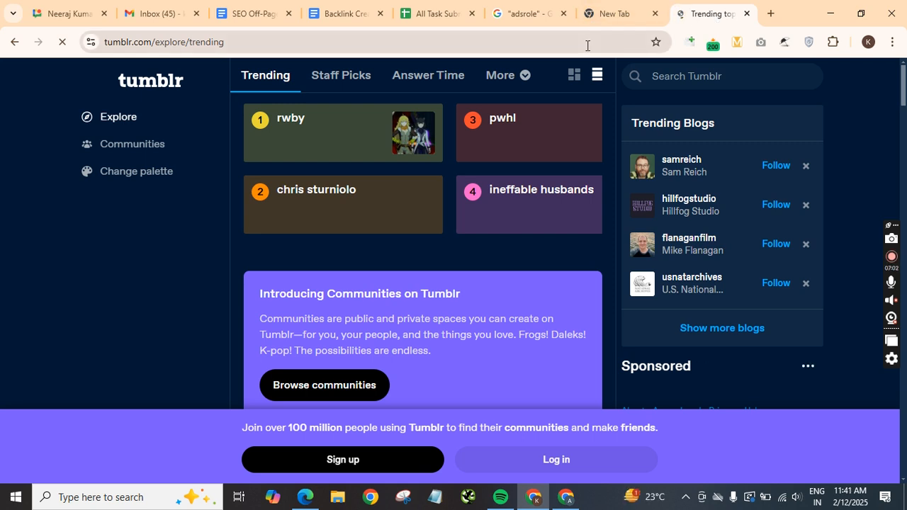
click(773, 14)
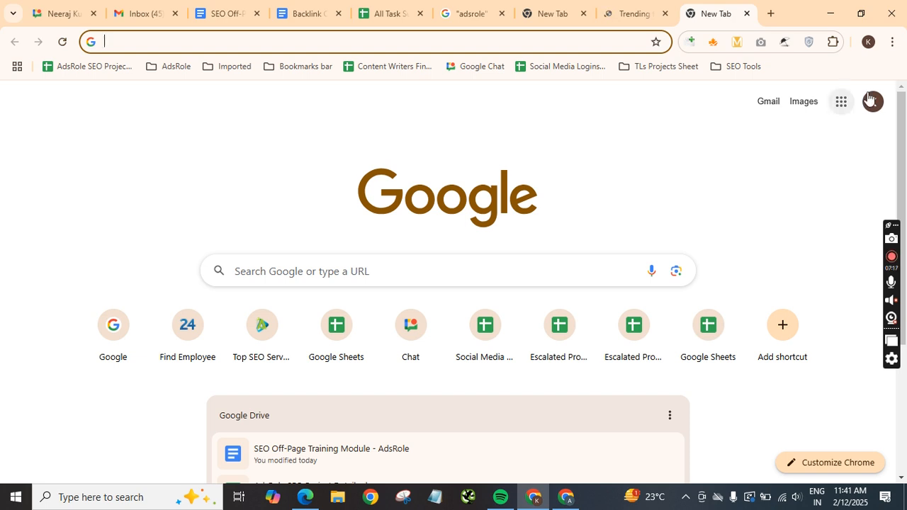
- Launch Chrome from the desktop icon and choose the AdsRole profile in the picker
key(super+d)
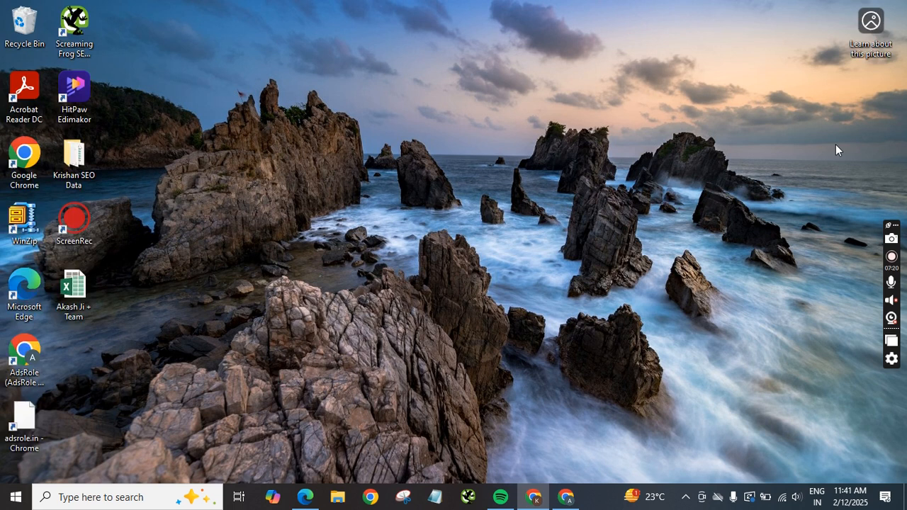
double_click(14, 152)
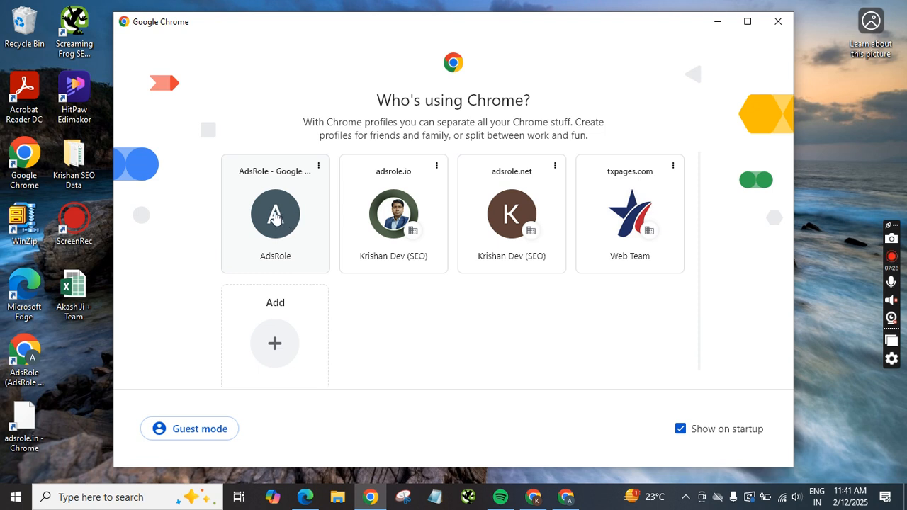
click(278, 238)
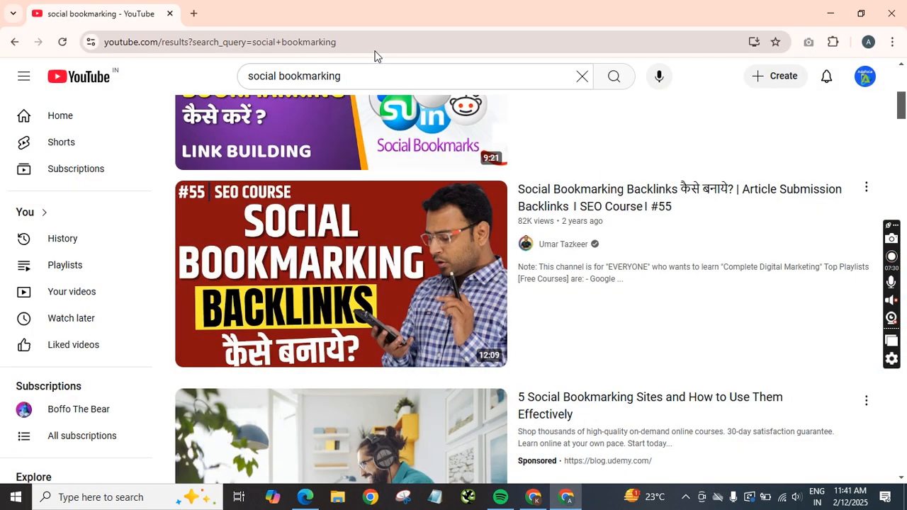
- Load google.com in a new tab and check which Google accounts are signed in
click(195, 16)
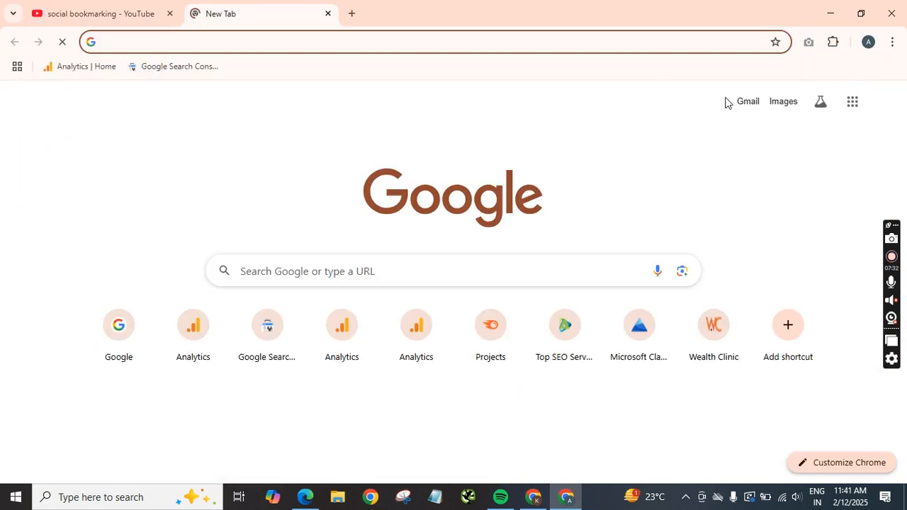
text(go)
key(Return)
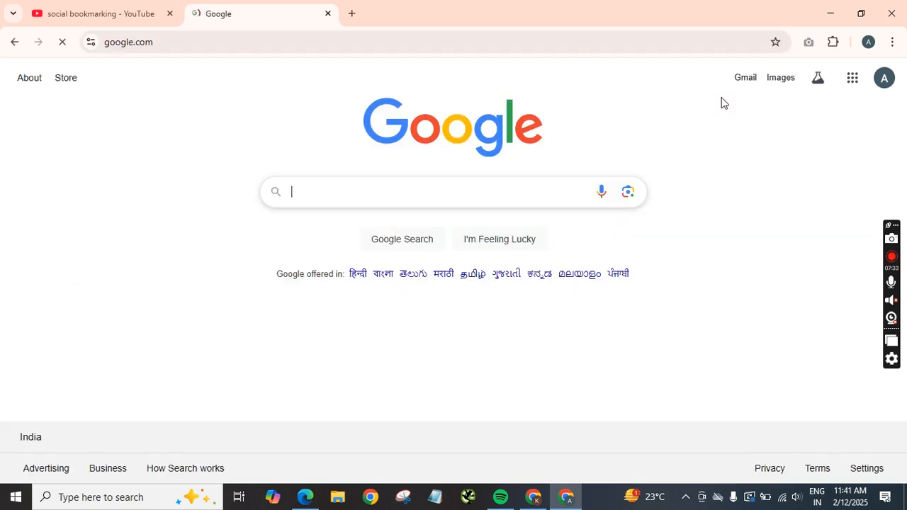
click(883, 80)
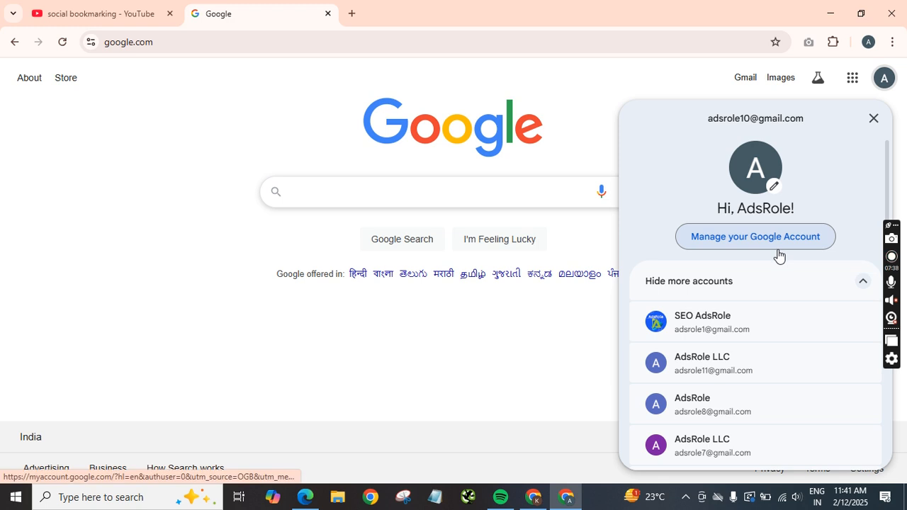
scroll(778, 255, down, 5)
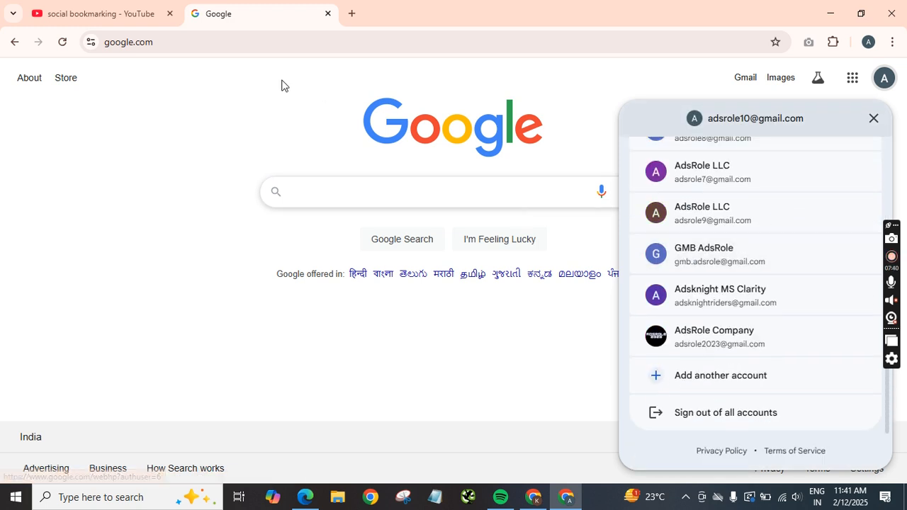
- Add a new Chrome profile and start creating a Google account for personal use
key(super+d)
double_click(29, 166)
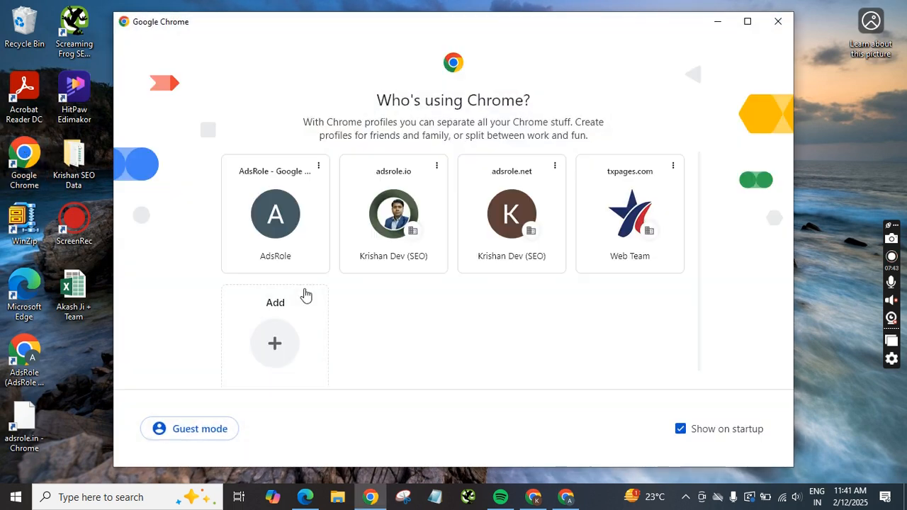
click(275, 343)
click(461, 368)
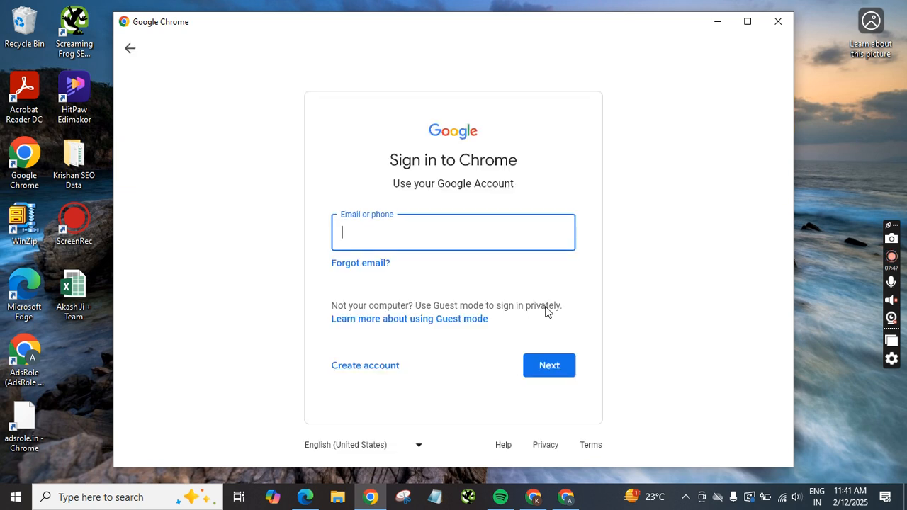
click(370, 368)
click(402, 273)
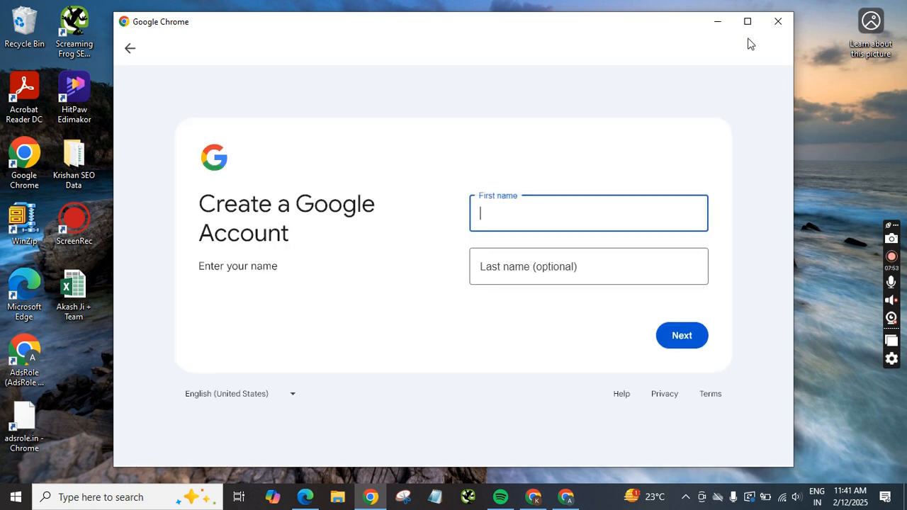
click(747, 22)
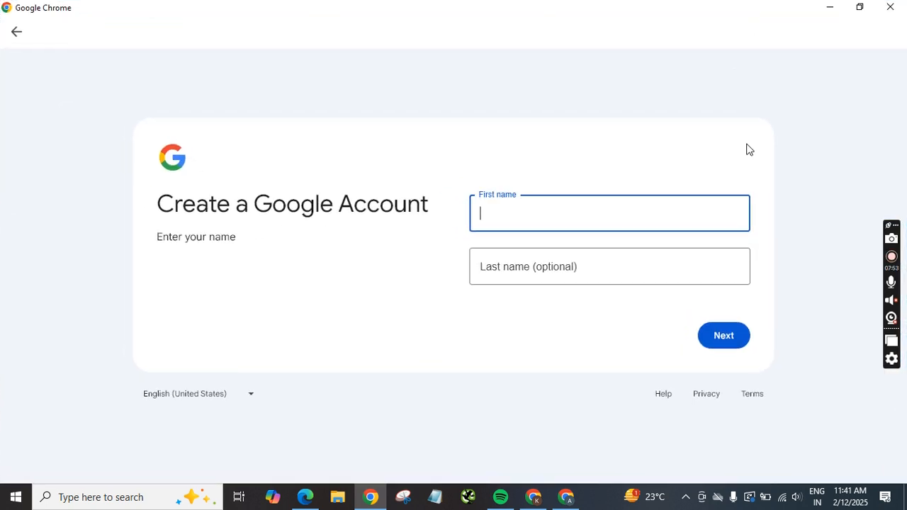
- Enter the name WorkRole, then set birthday February 01, 1990 and gender Male
text(WorkRole)
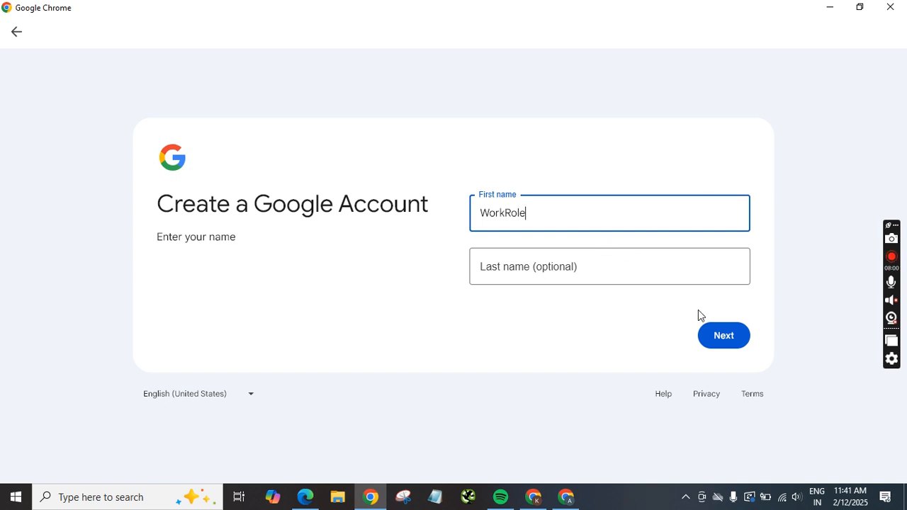
click(730, 335)
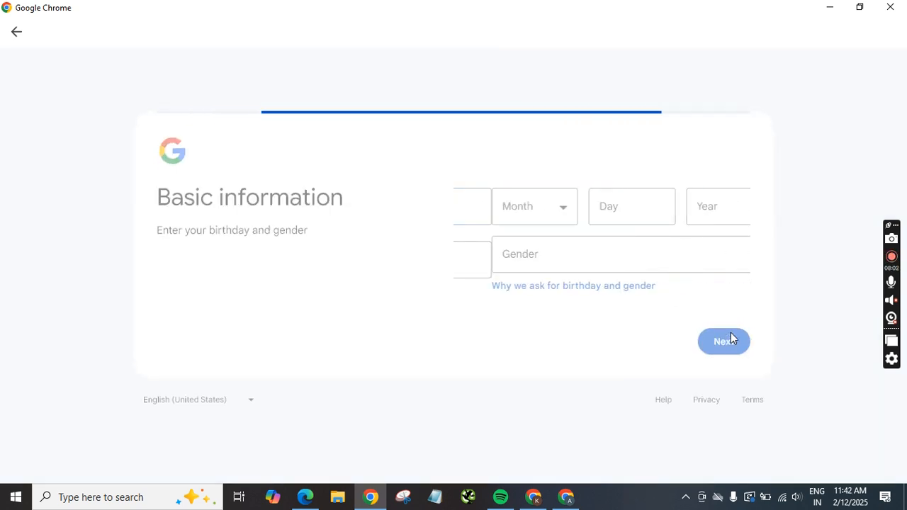
click(525, 205)
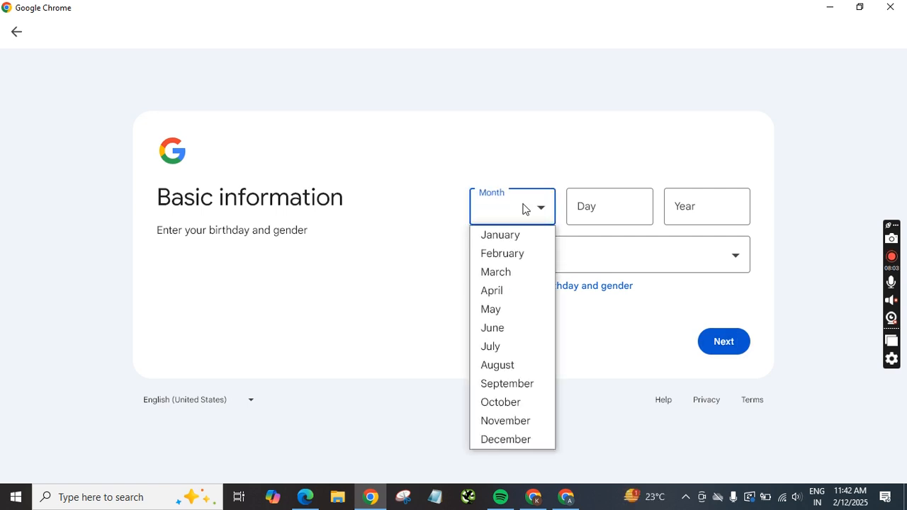
click(521, 261)
click(608, 211)
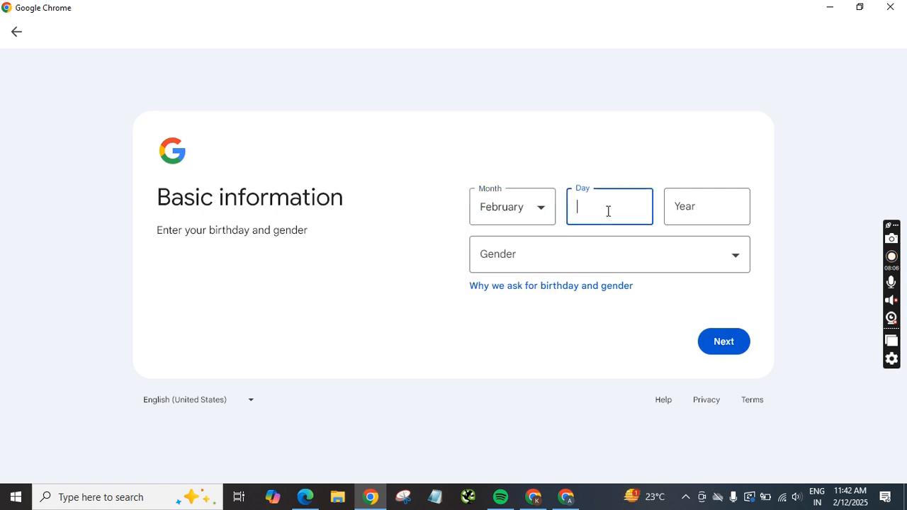
text(01)
click(693, 205)
text(1990)
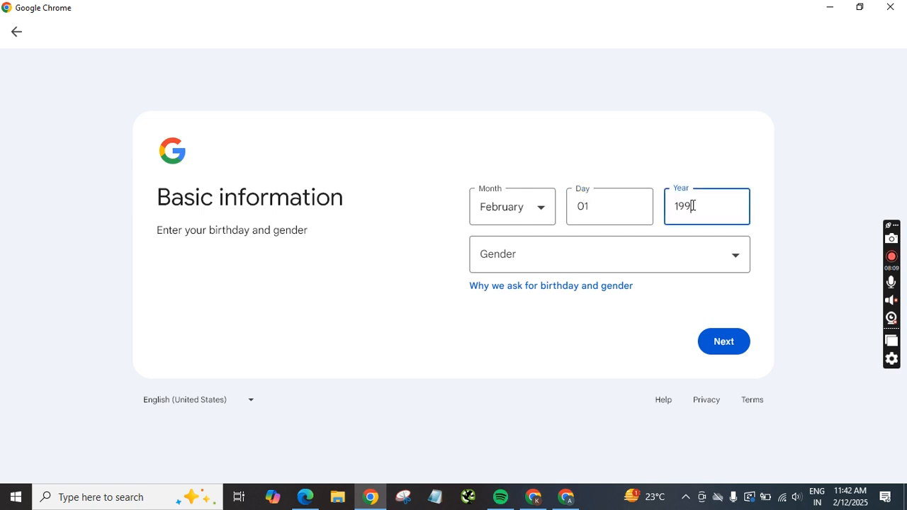
click(631, 261)
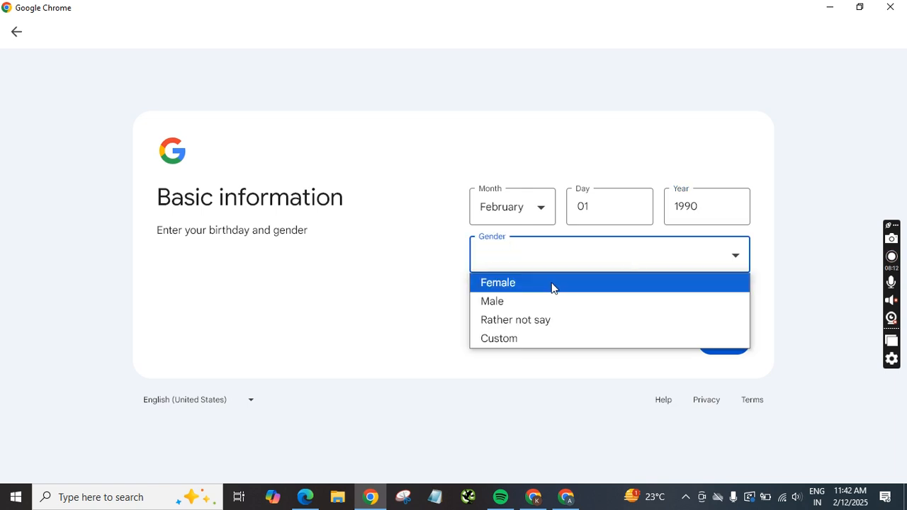
click(527, 301)
click(722, 343)
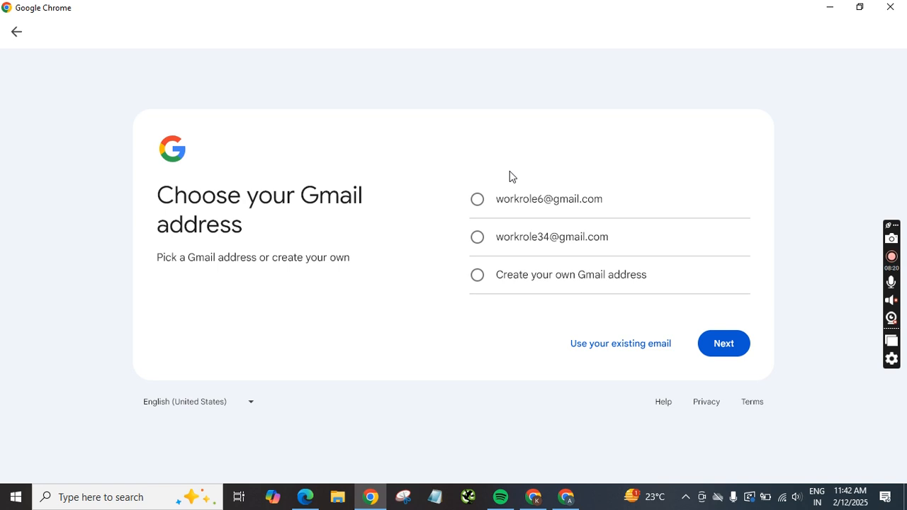
- Choose a custom Gmail username, adding a 1 after the first choice was taken
click(478, 277)
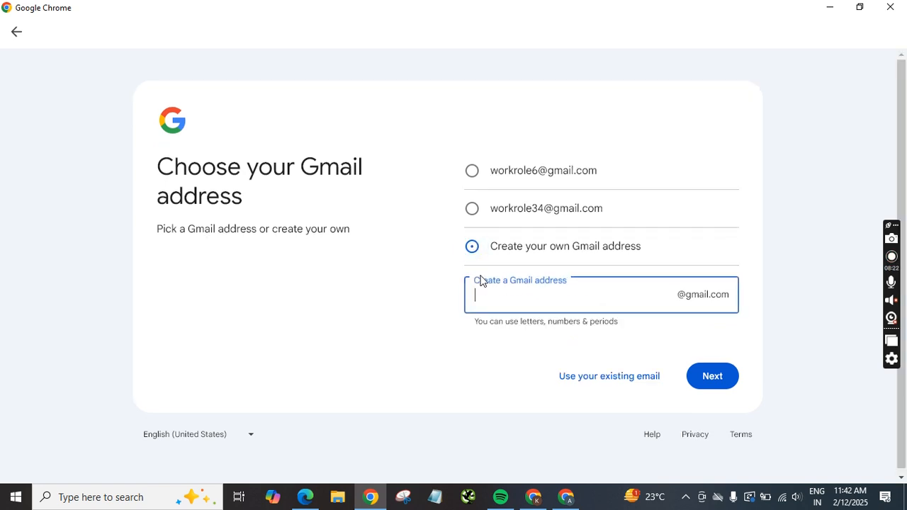
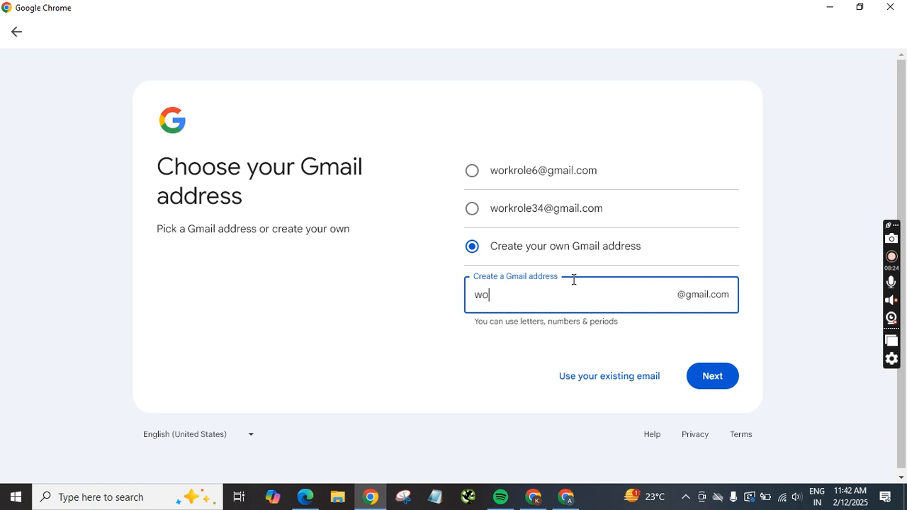
click(710, 376)
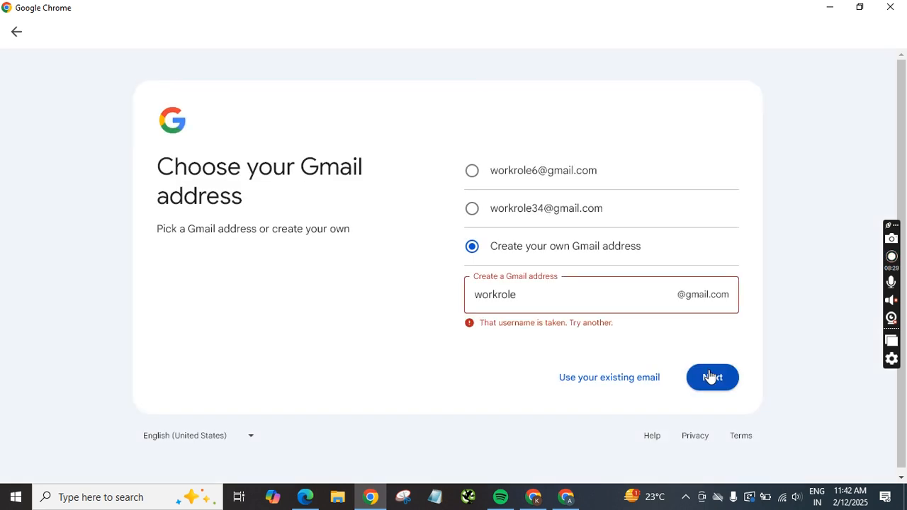
click(565, 297)
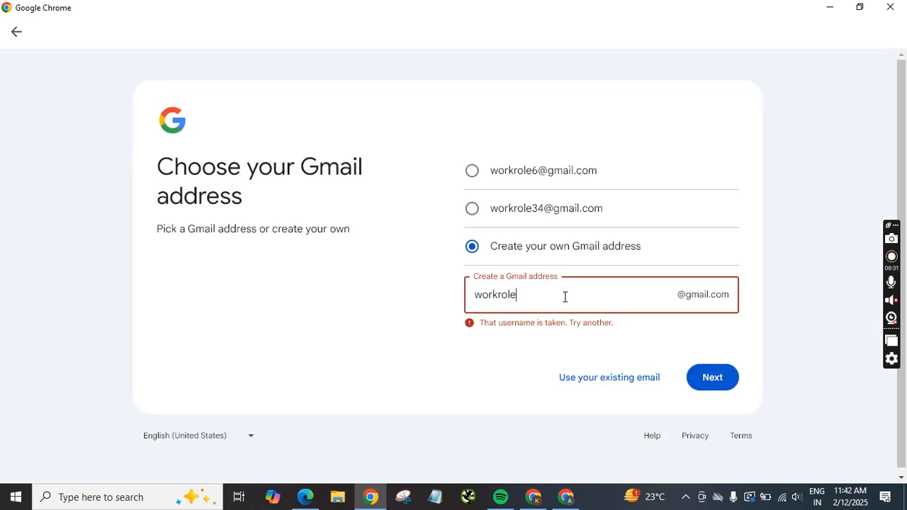
click(712, 378)
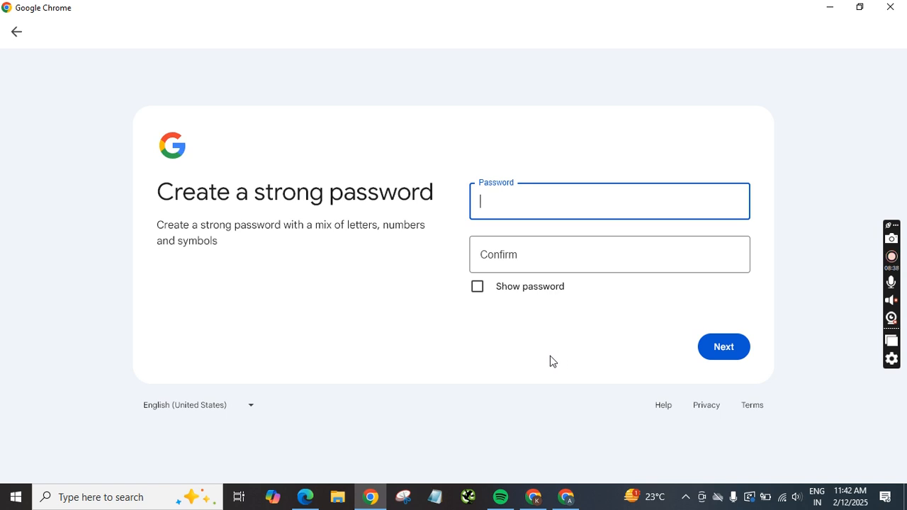
- Draft a strong password in a blank Notepad note and select it
click(434, 497)
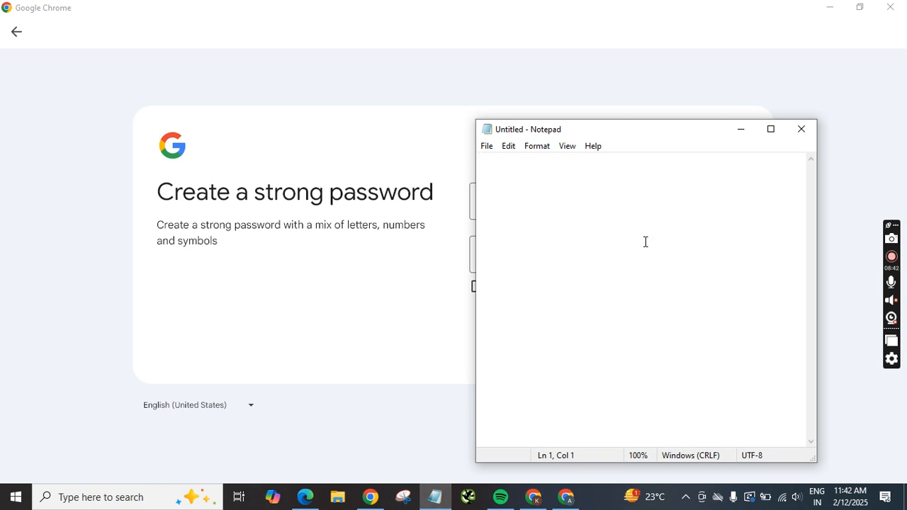
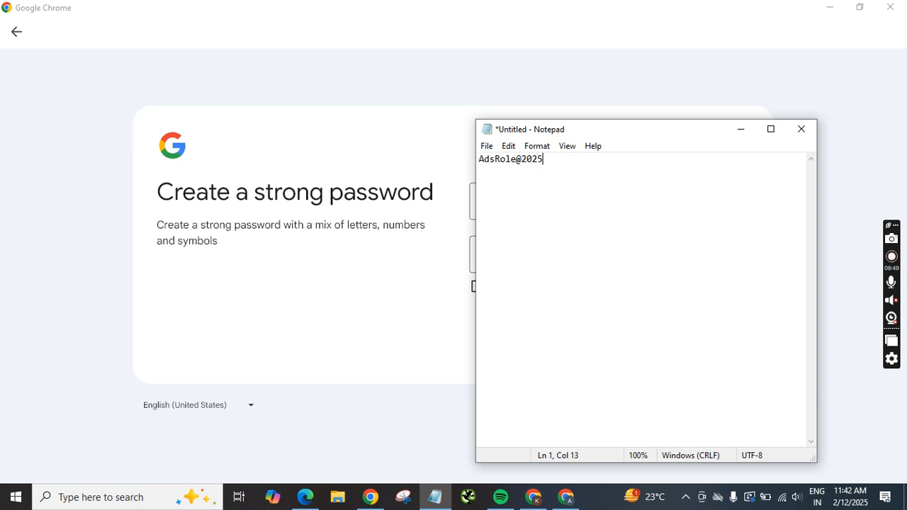
key(shift+Left)
key(shift+Left)
key(shift+Left)
key(shift+Left)
key(shift+Left)
key(shift+Left)
key(shift+Left)
key(shift+Left)
key(shift+Left)
key(shift+Left)
key(shift+Left)
key(shift+Left)
key(shift+Left)
key(shift+Left)
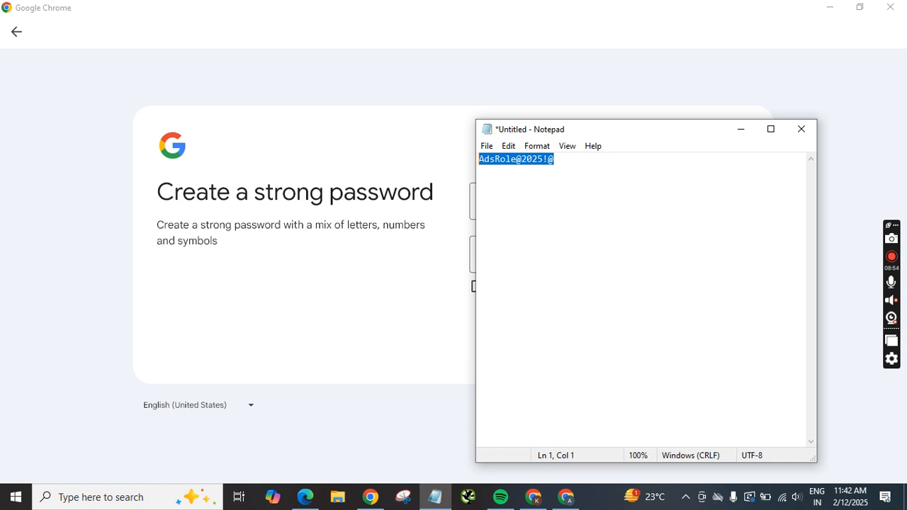
- Paste the password into the Password and Confirm fields and submit it
click(374, 338)
click(574, 201)
key(ctrl+v)
click(578, 246)
key(ctrl+v)
click(722, 346)
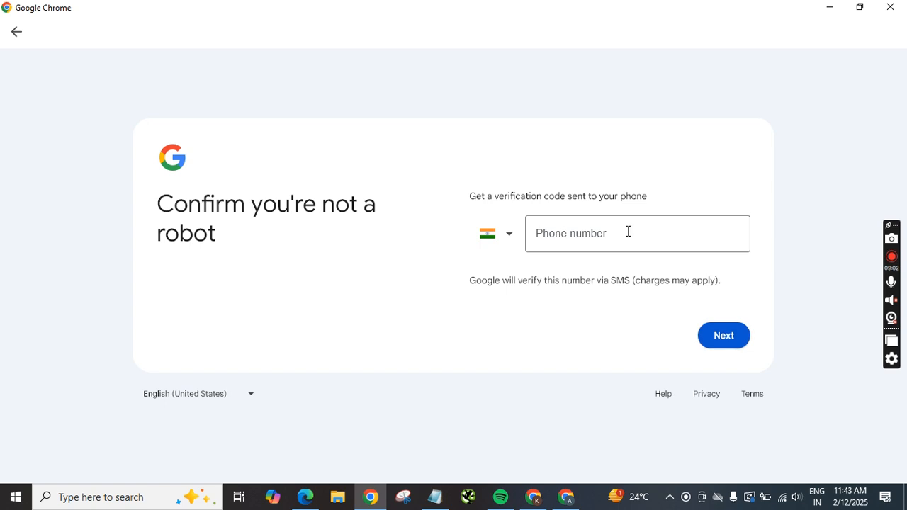
- Submit a phone number, then replace the rejected one with a second number
click(582, 229)
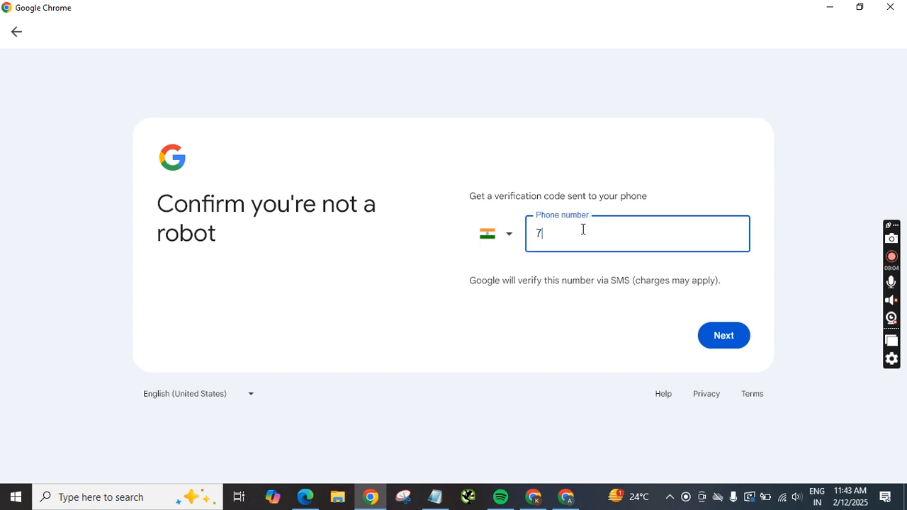
click(722, 333)
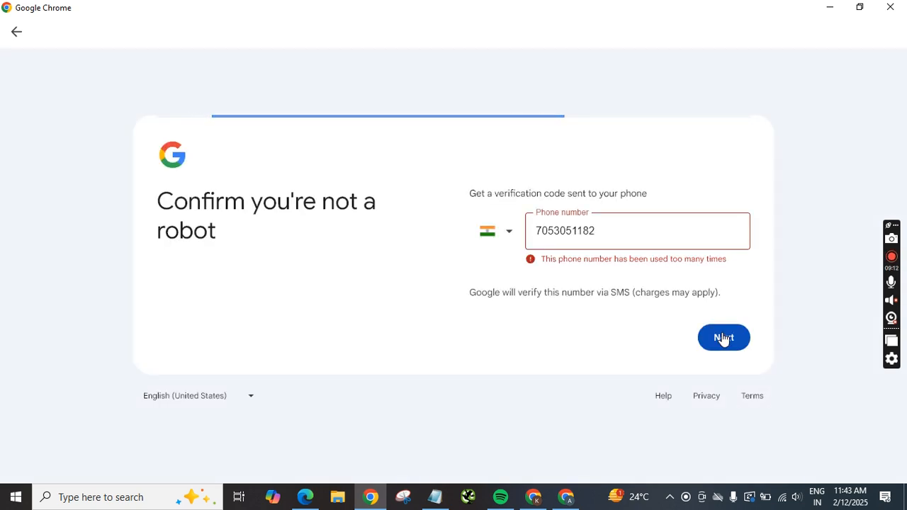
click(627, 227)
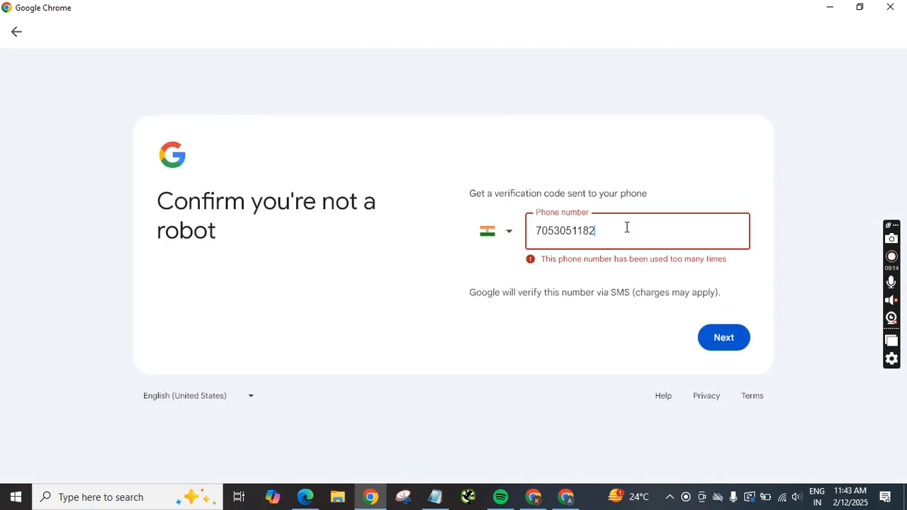
key(ctrl+a)
key(BackSpace)
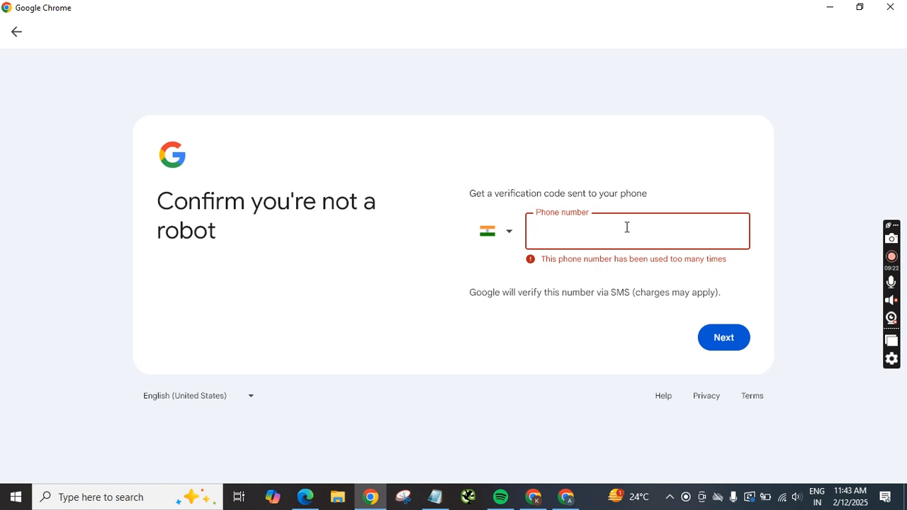
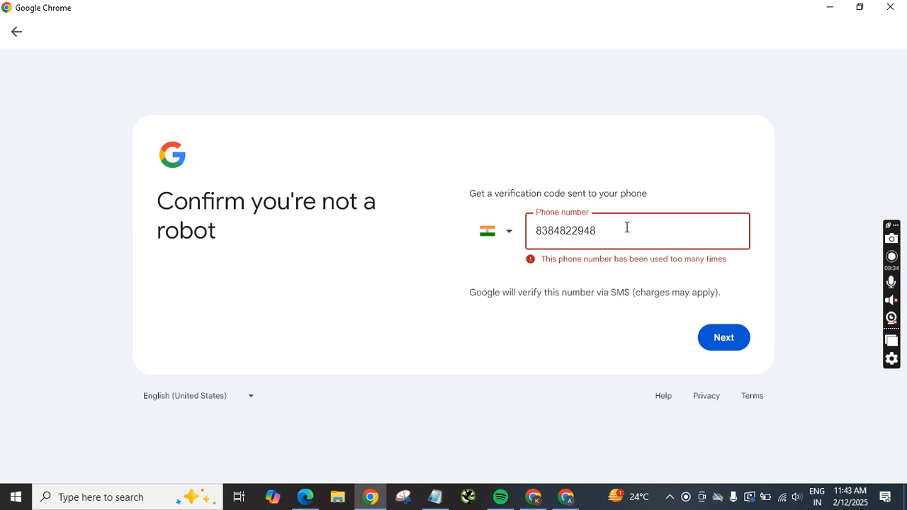
click(723, 337)
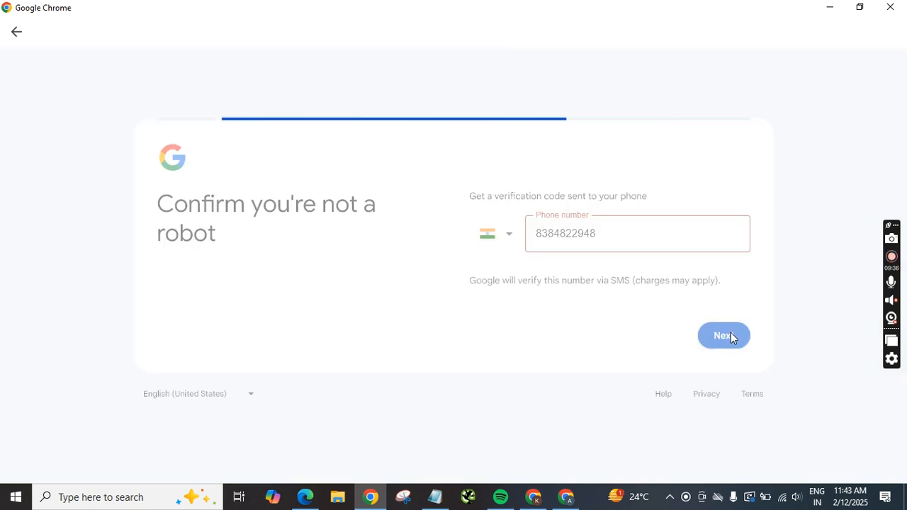
- Replace the second rejected number with a third phone number that Google accepts
click(640, 230)
key(ctrl+a)
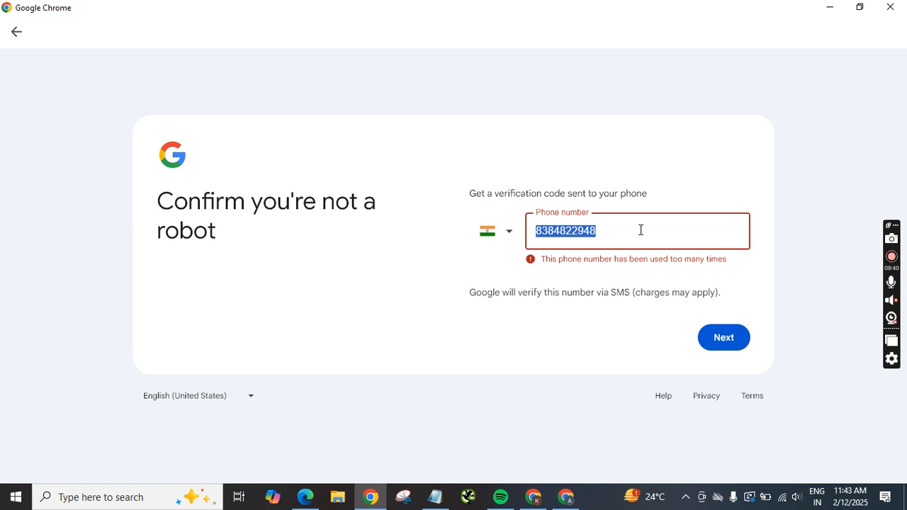
key(BackSpace)
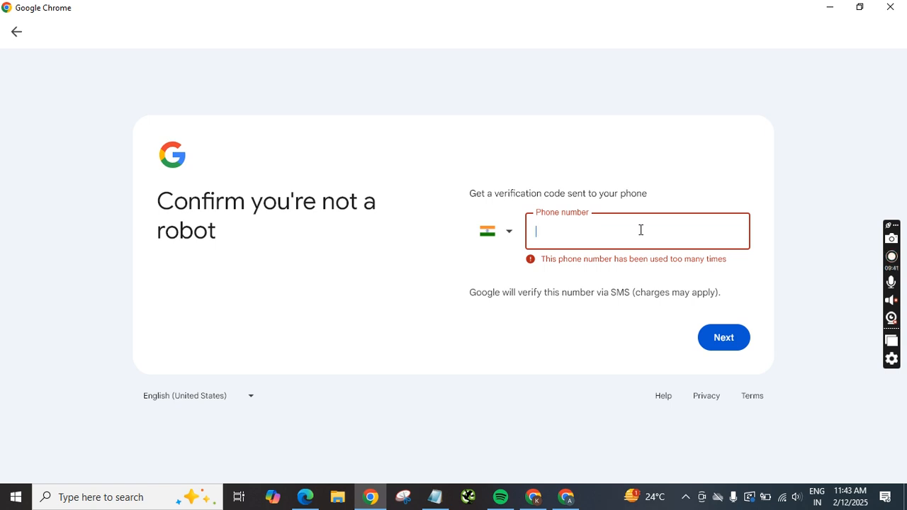
click(730, 336)
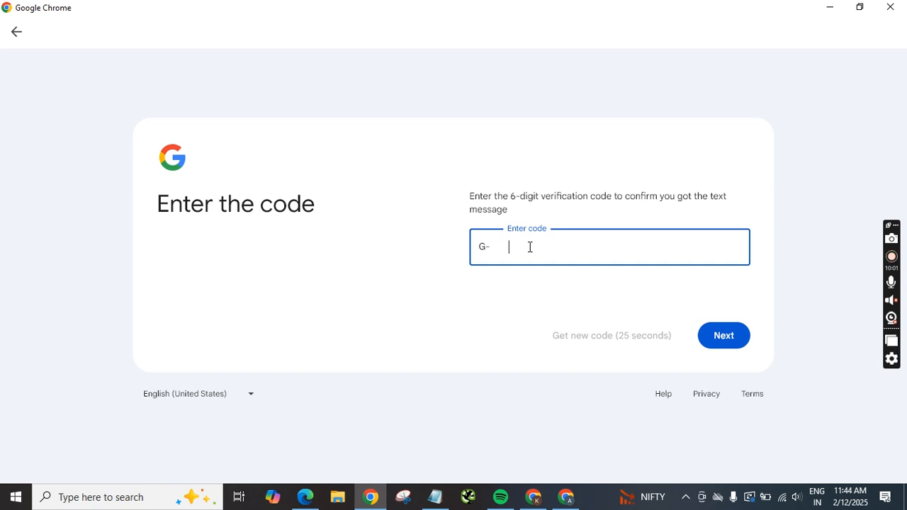
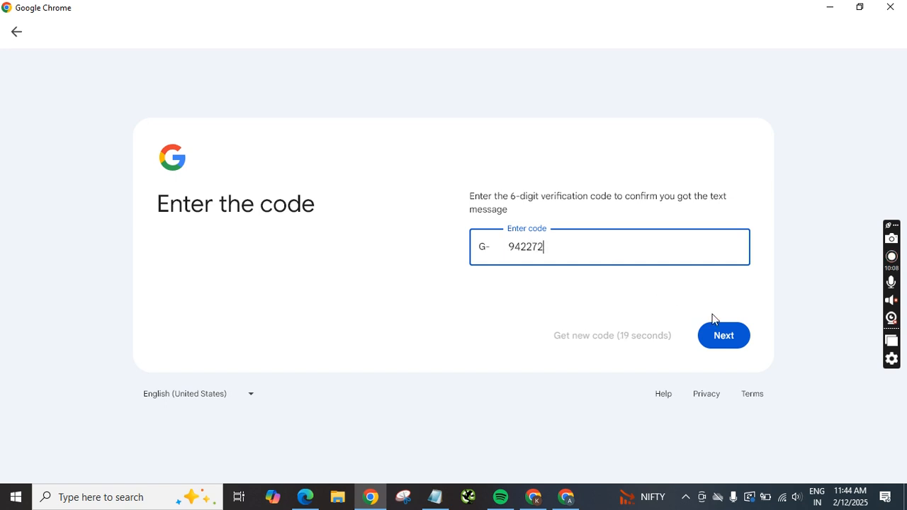
- Enter the six-digit SMS verification code and the recovery e-mail address
click(729, 335)
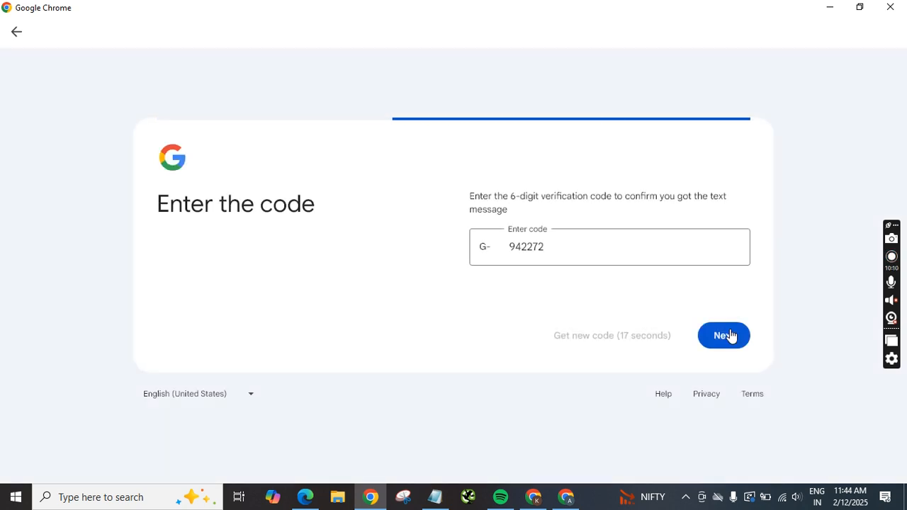
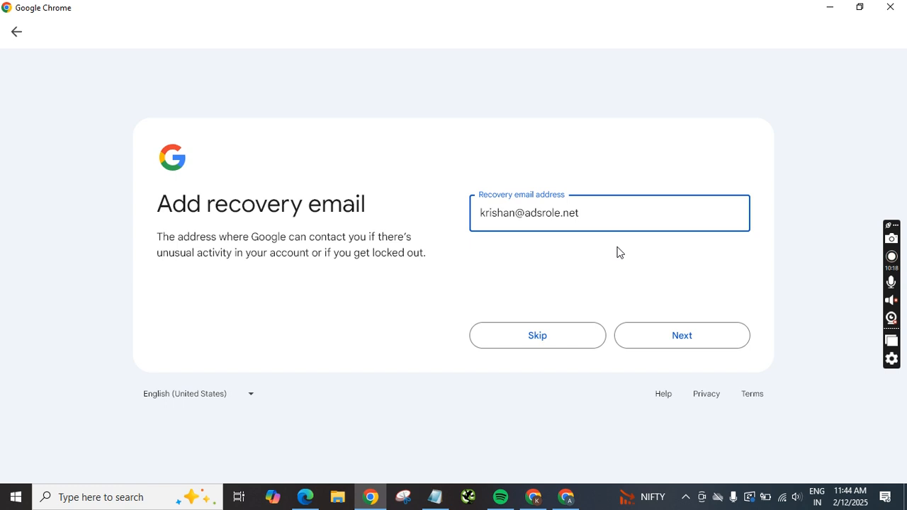
click(676, 337)
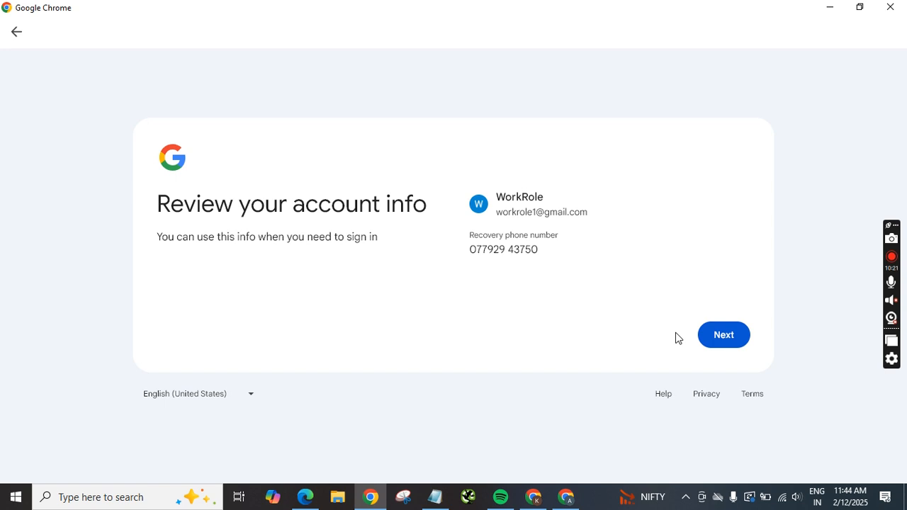
- Confirm the account info, agree to the privacy terms, and turn on sync
click(733, 334)
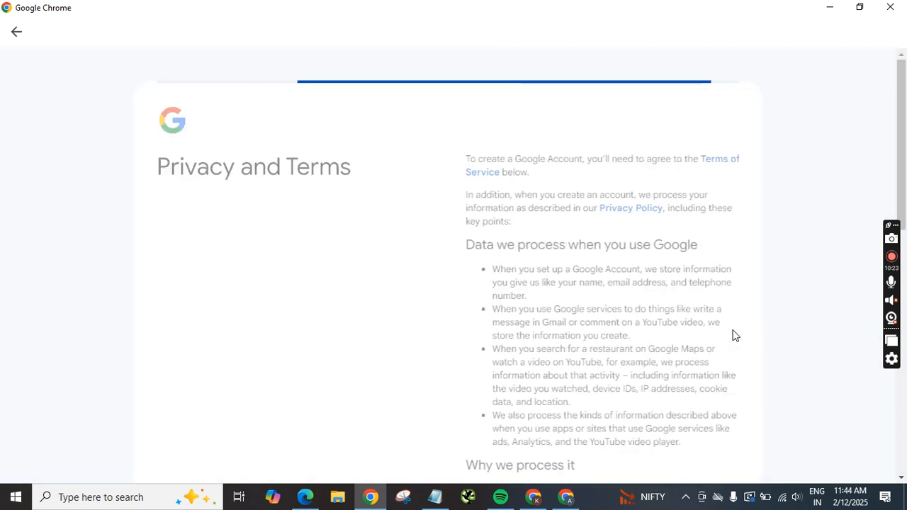
scroll(604, 353, down, 9)
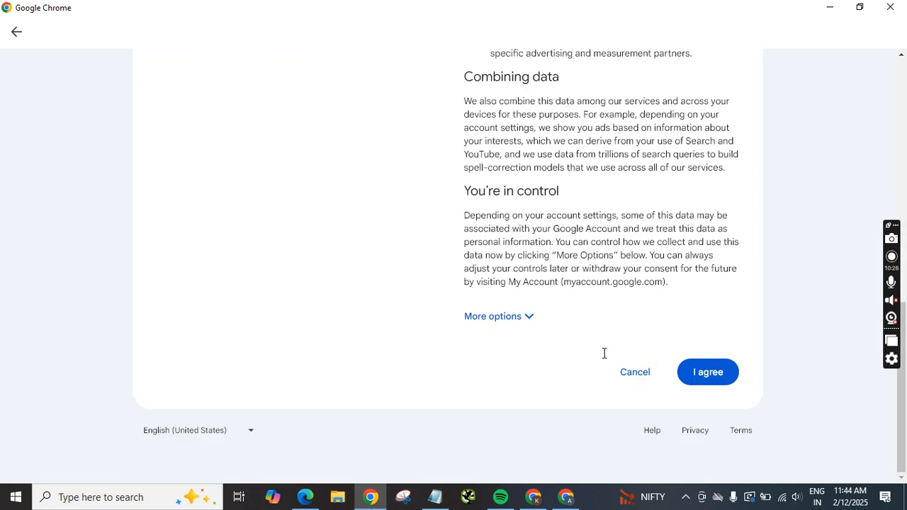
click(705, 377)
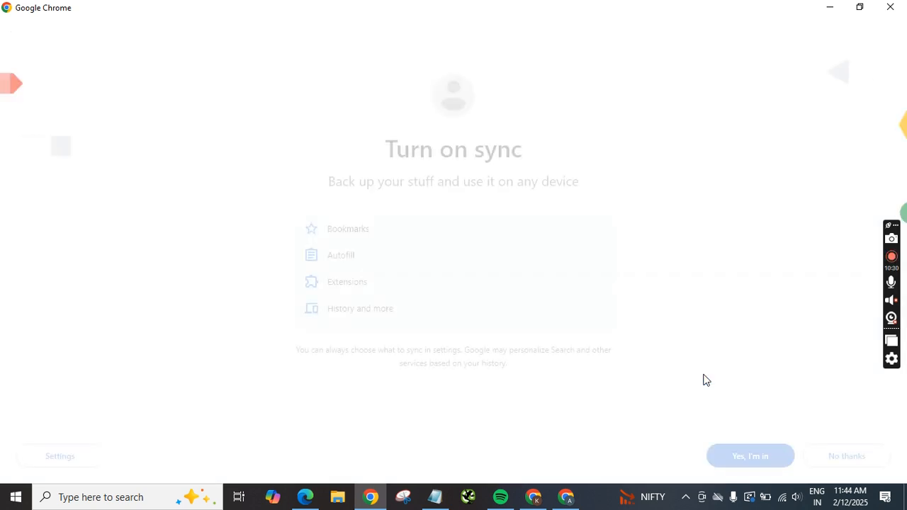
click(746, 460)
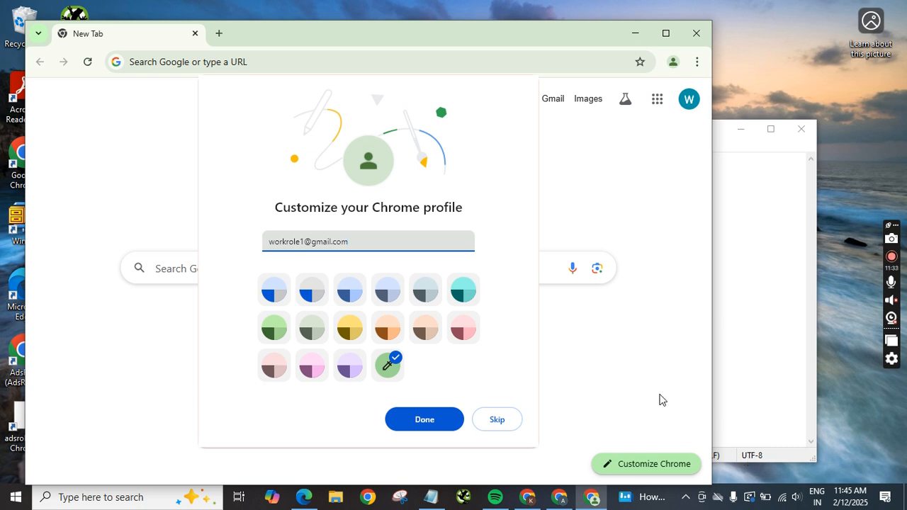
- Finish the Chrome profile customization, keeping the green theme
click(427, 424)
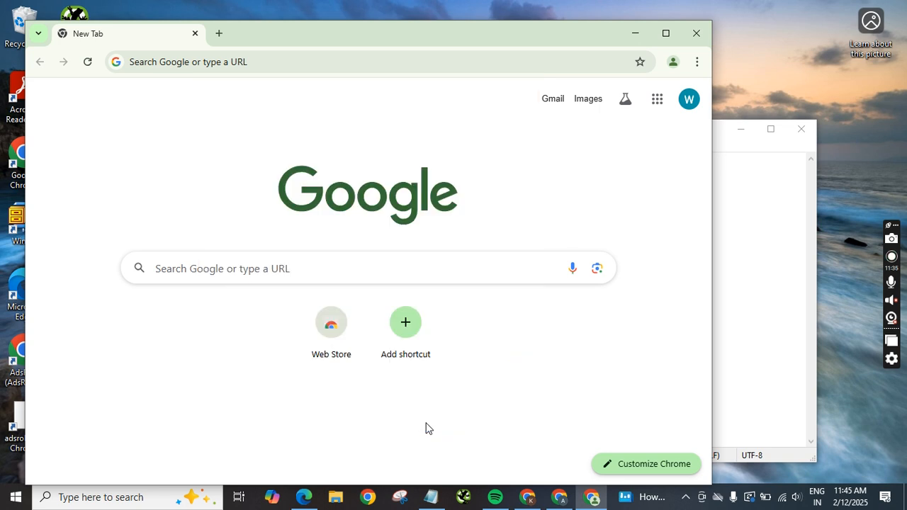
- Maximize the window and copy the new account's e-mail address from the account menu
click(671, 32)
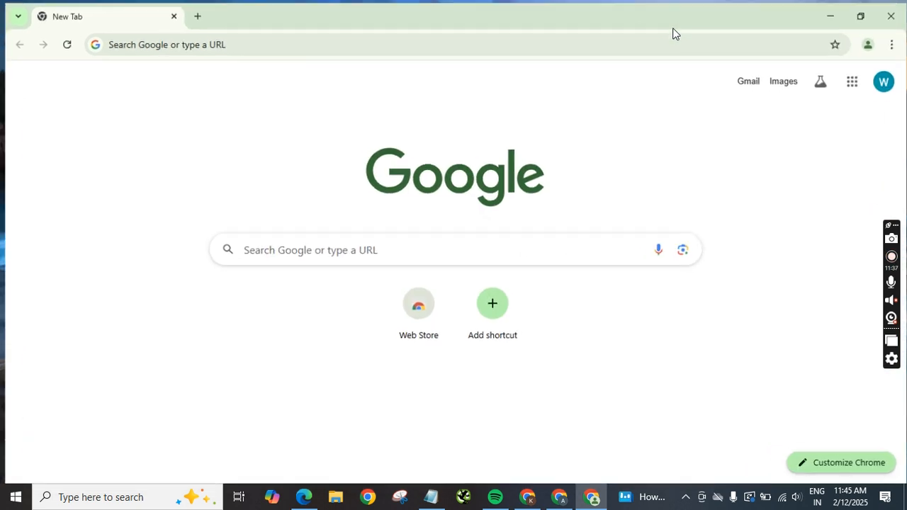
click(883, 78)
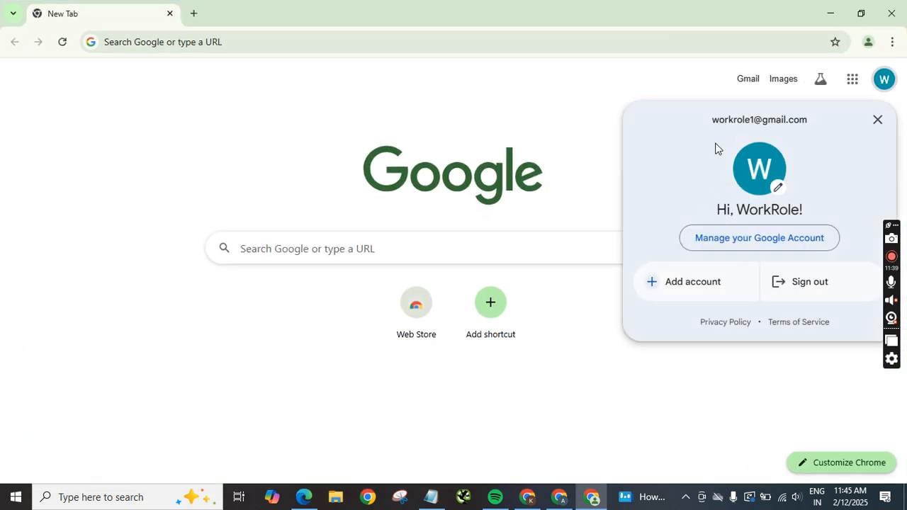
drag(714, 118, 811, 125)
key(ctrl+c)
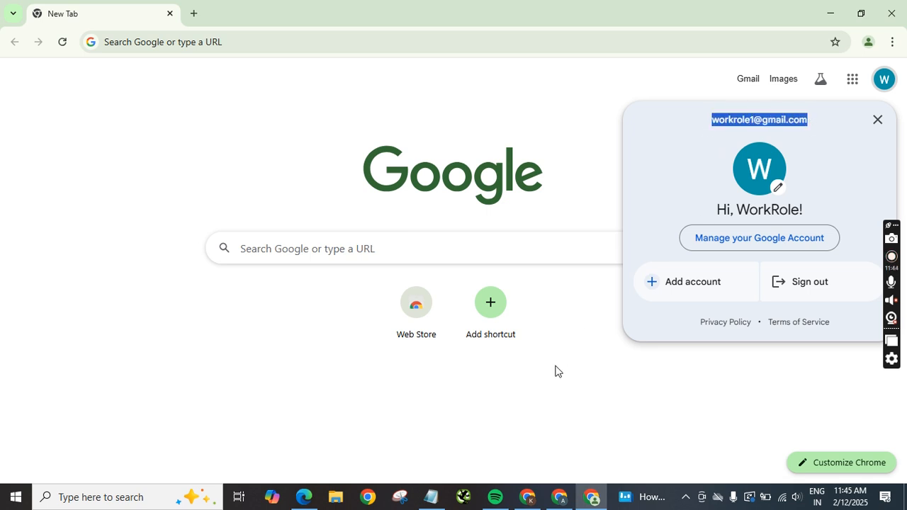
- Paste the e-mail on a new first line above the password in Notepad and select all
click(435, 504)
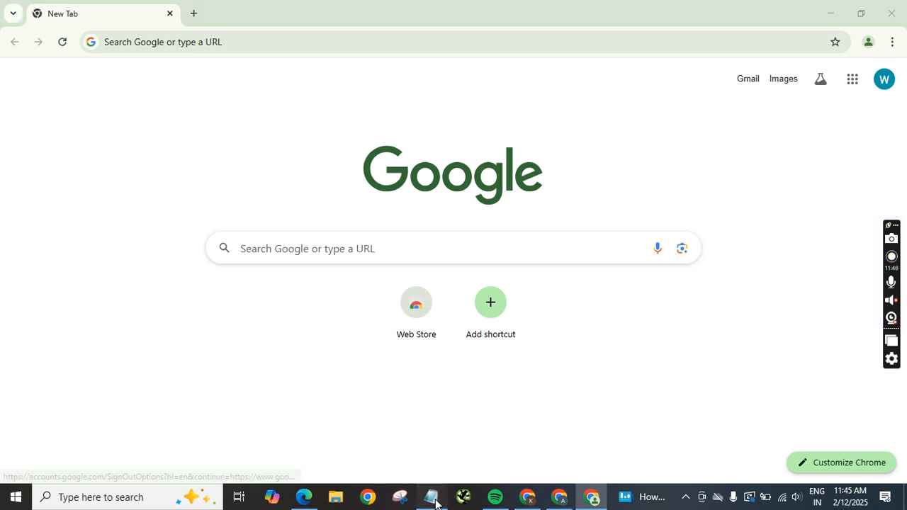
click(608, 306)
key(Return)
key(ctrl+Home)
key(Return)
key(Up)
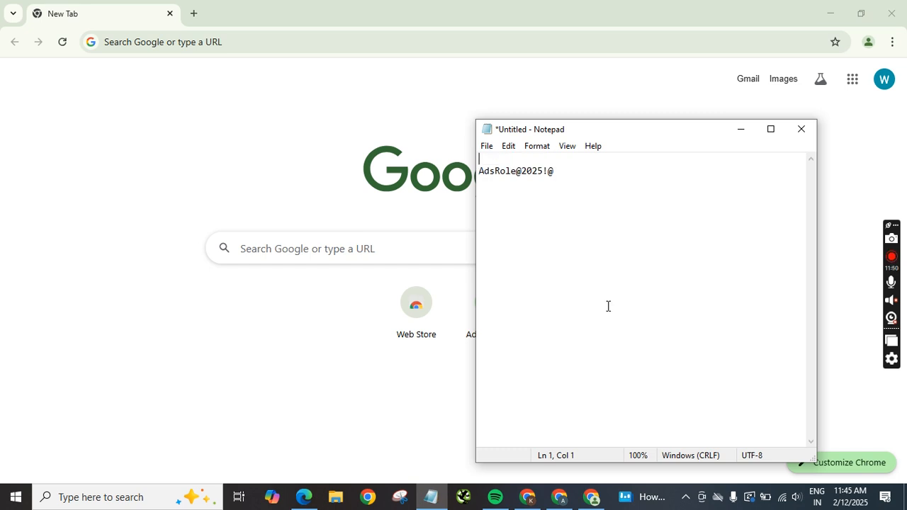
key(ctrl+v)
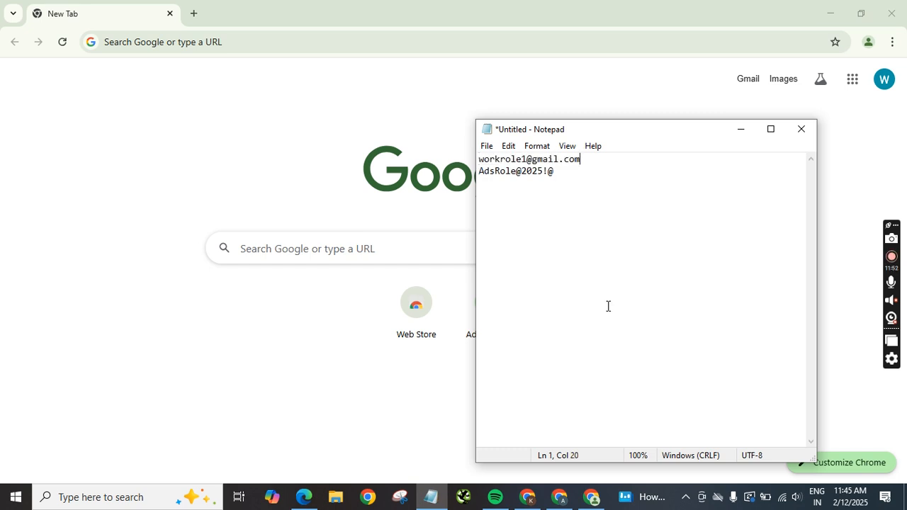
key(ctrl+a)
key(ctrl+c)
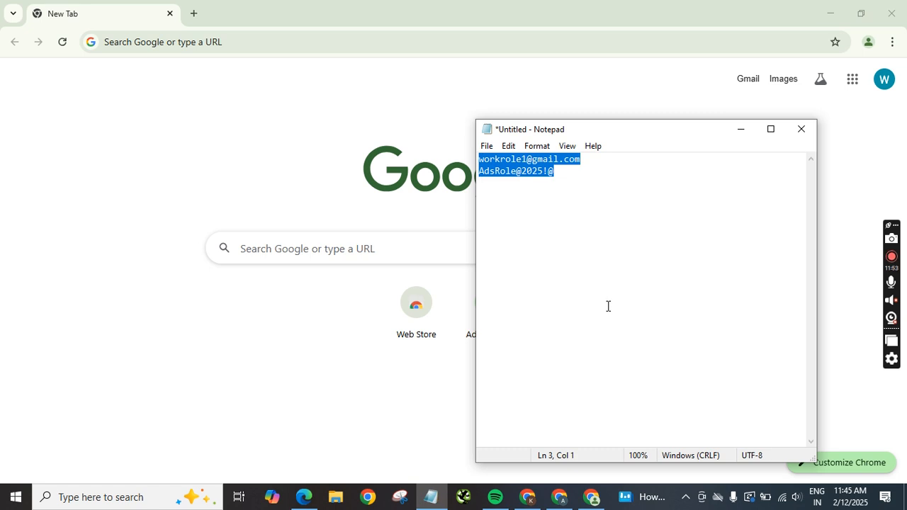
click(525, 500)
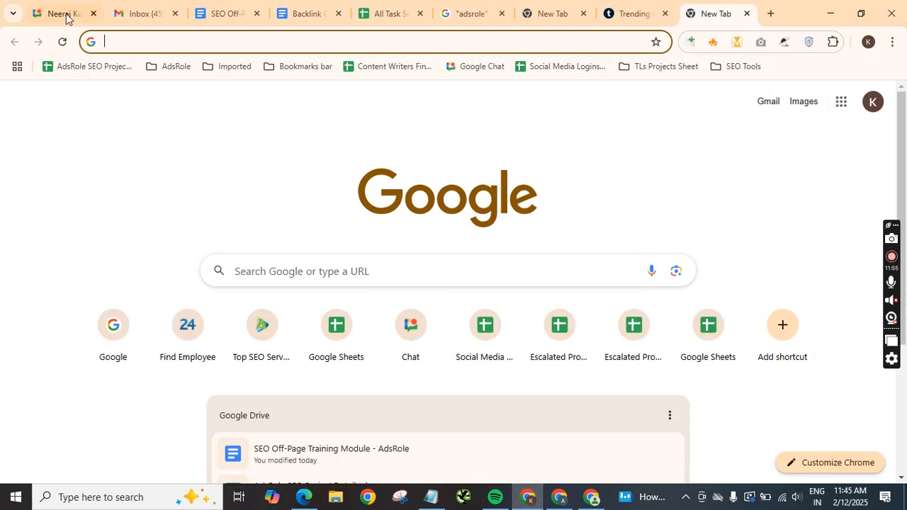
- Send the copied e-mail and password to a colleague in a new Google Chat direct message
click(67, 15)
click(83, 124)
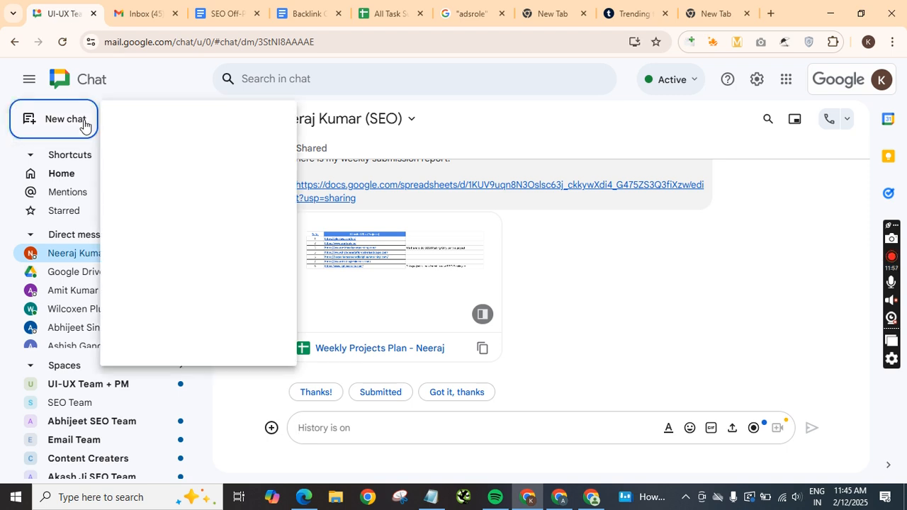
text(aman)
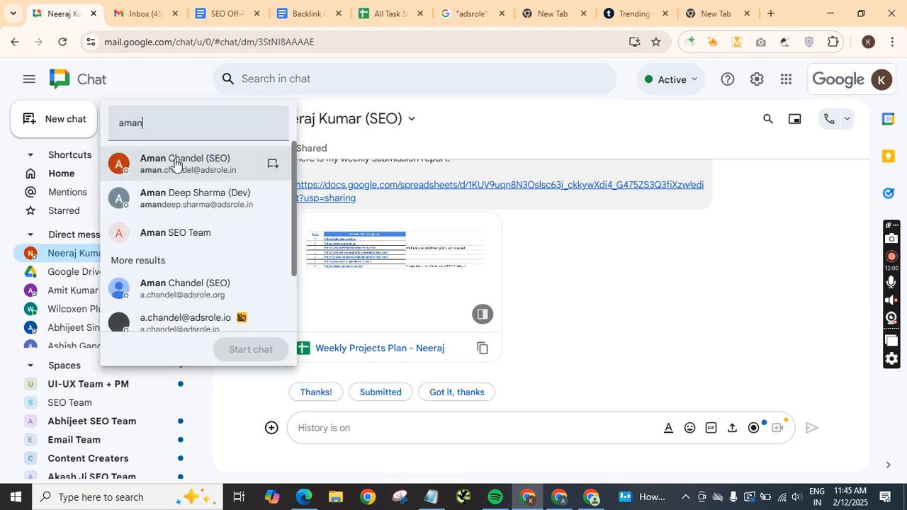
click(178, 164)
click(258, 348)
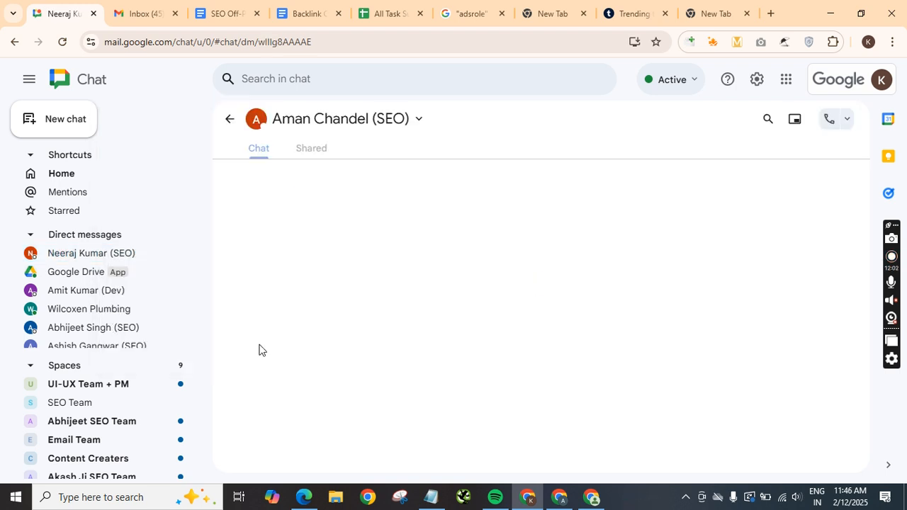
key(ctrl+v)
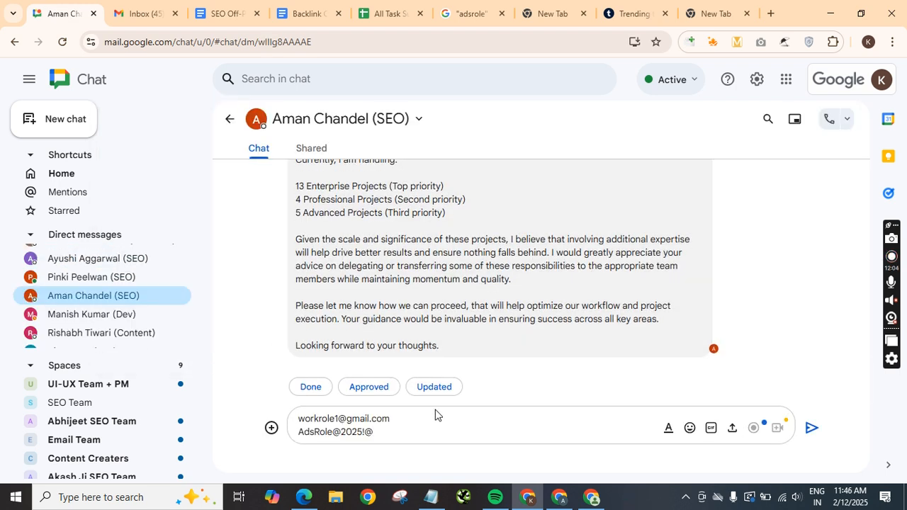
key(Return)
click(712, 13)
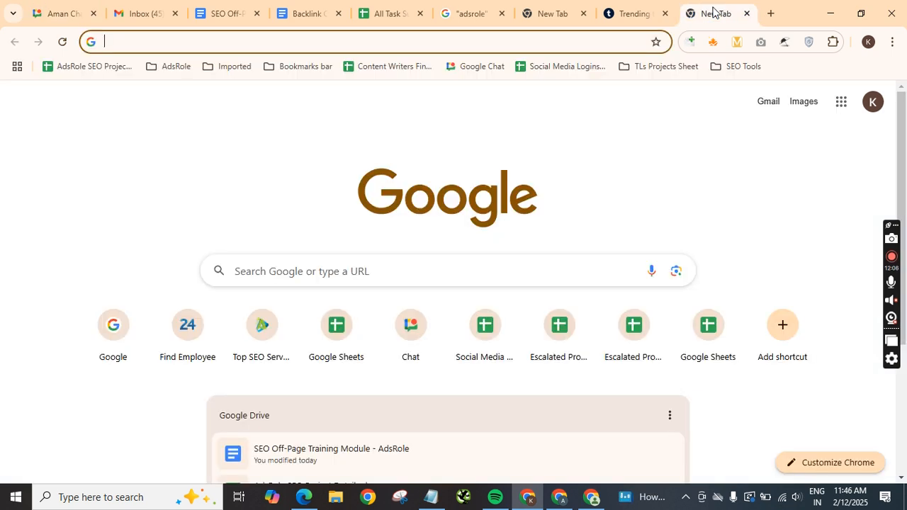
click(592, 497)
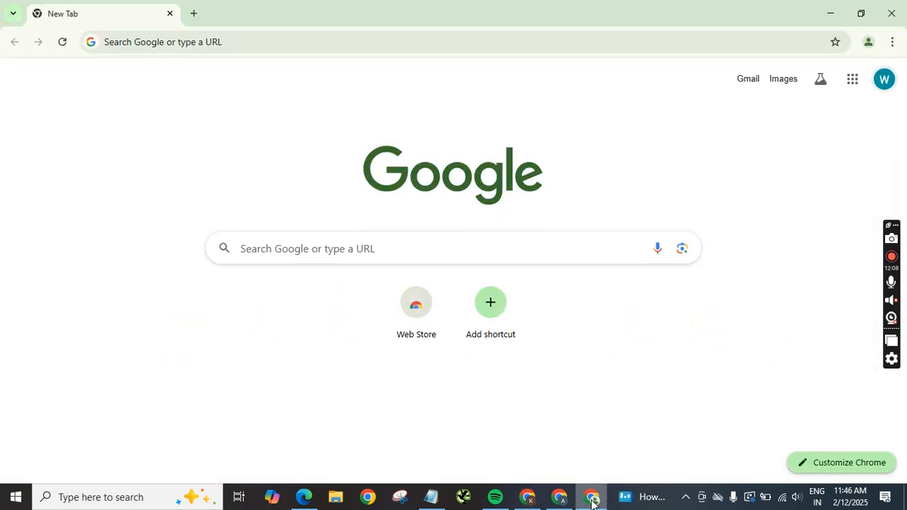
- Search Google for tumblr and open Tumblr's Browse communities page
click(426, 249)
text(t)
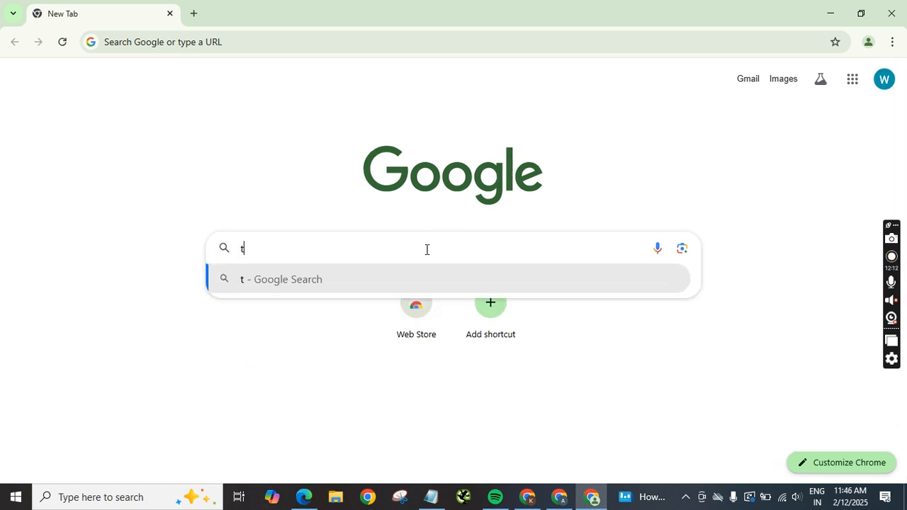
text(umblr)
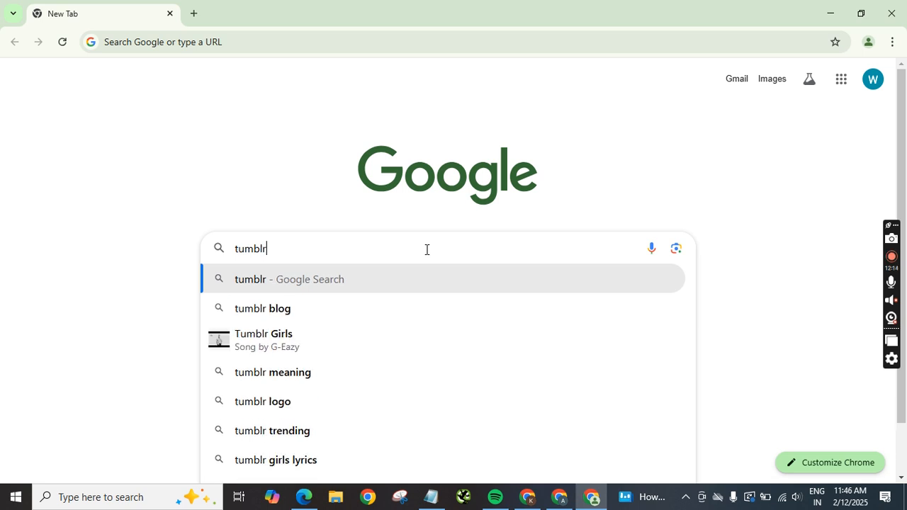
key(Return)
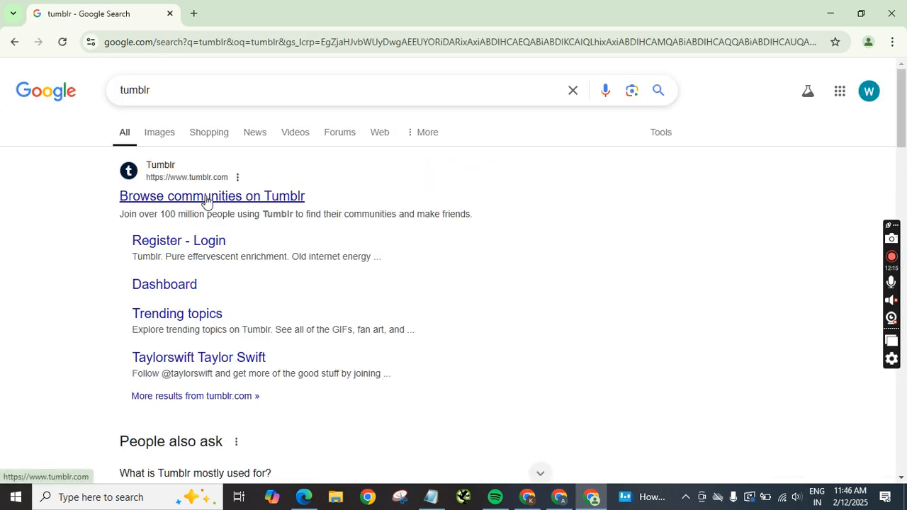
click(206, 201)
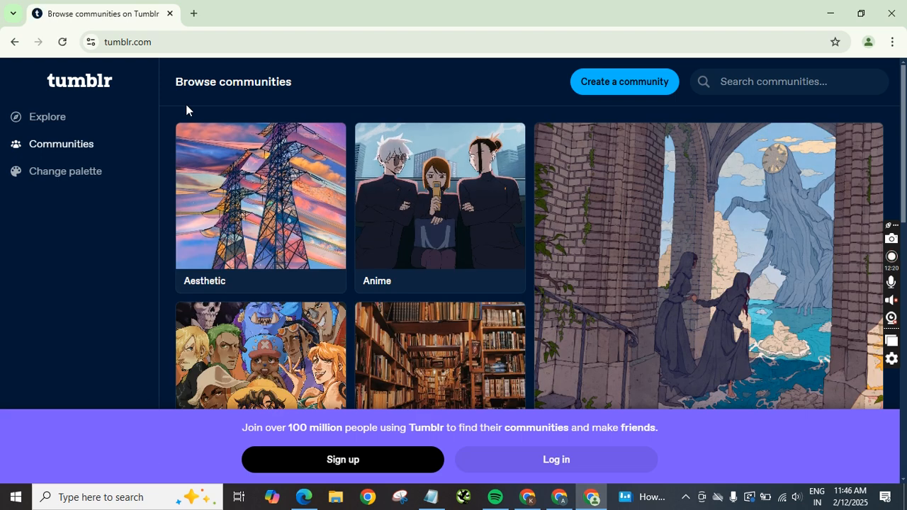
- Open a spare blank tab, dismiss the ad privacy notice, and return to Tumblr
click(193, 13)
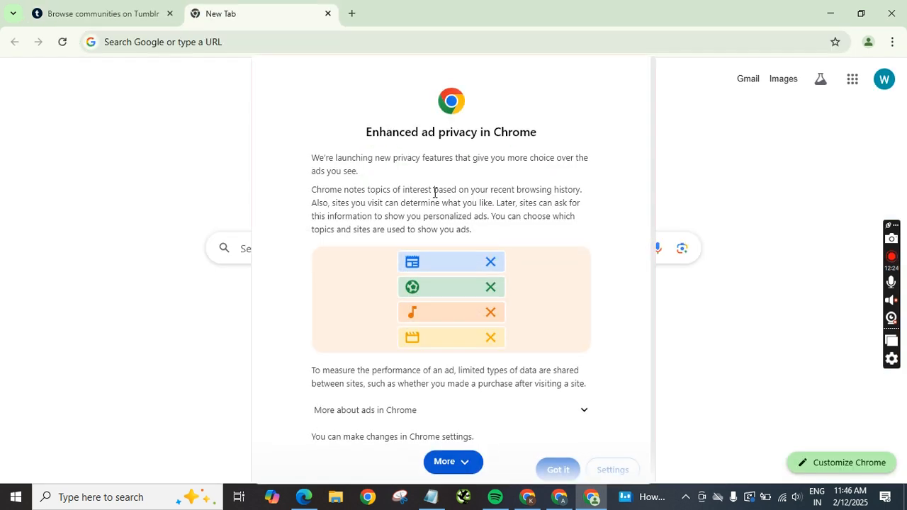
scroll(589, 413, down, 1)
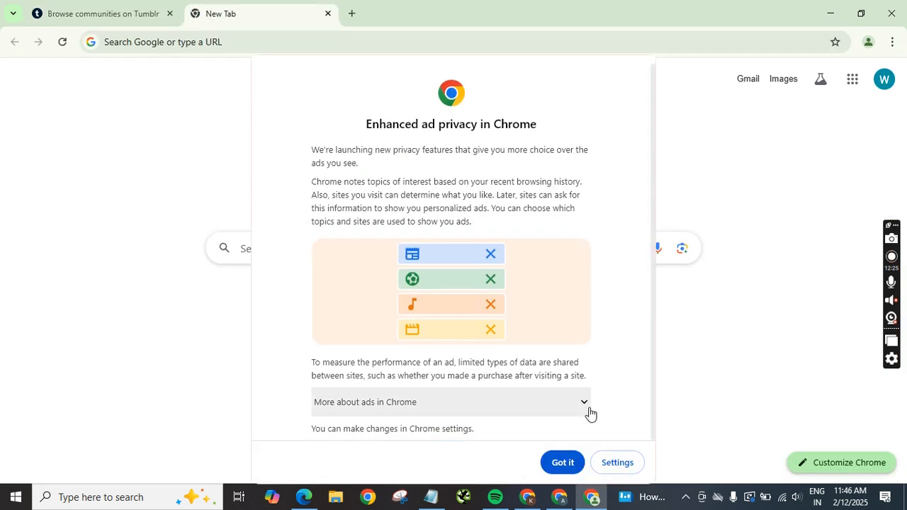
click(553, 463)
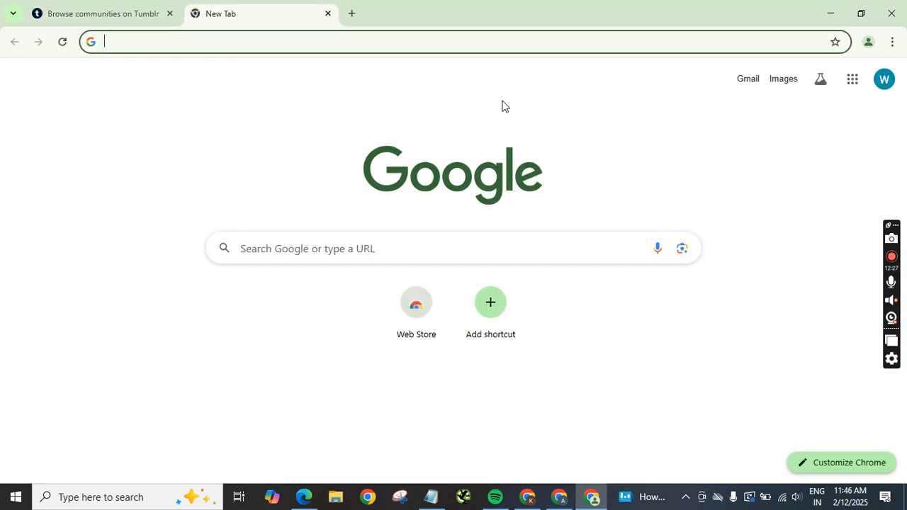
click(105, 17)
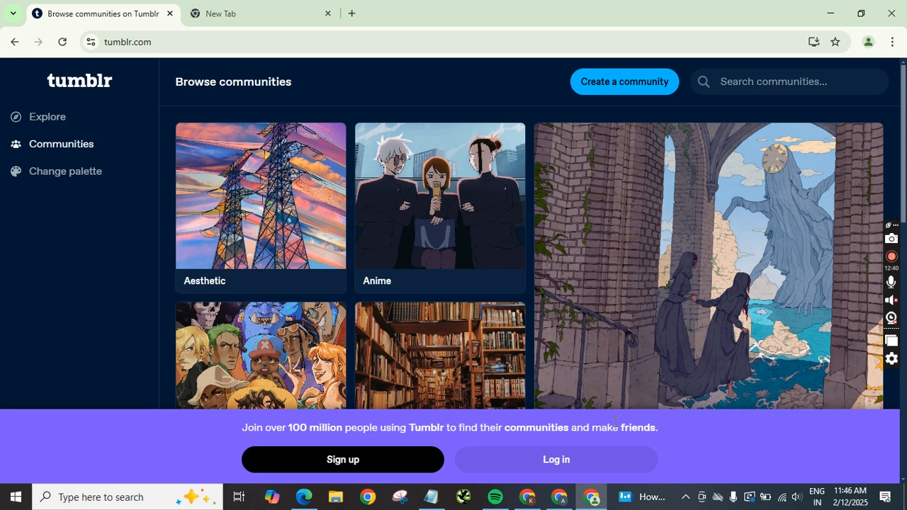
- Sign up for Tumblr with the WorkRole Google account, reaching the blog-name and birthday setup
click(339, 464)
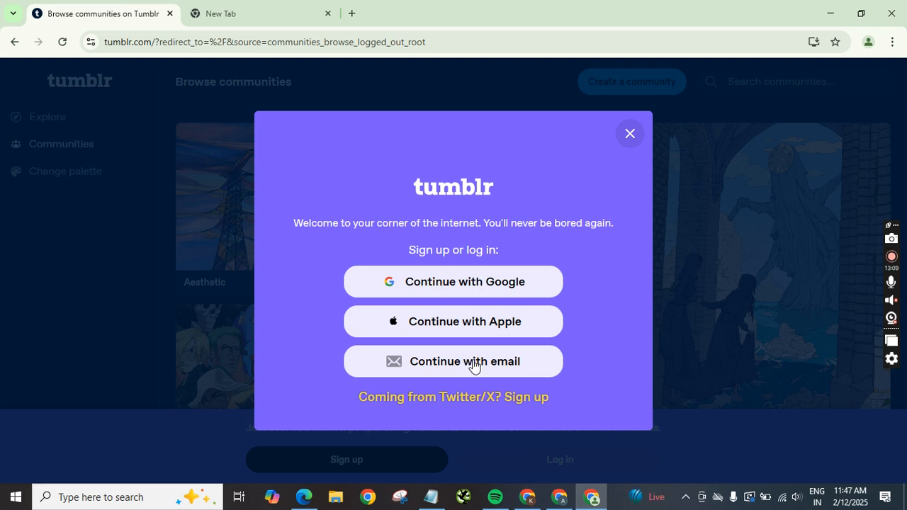
click(442, 278)
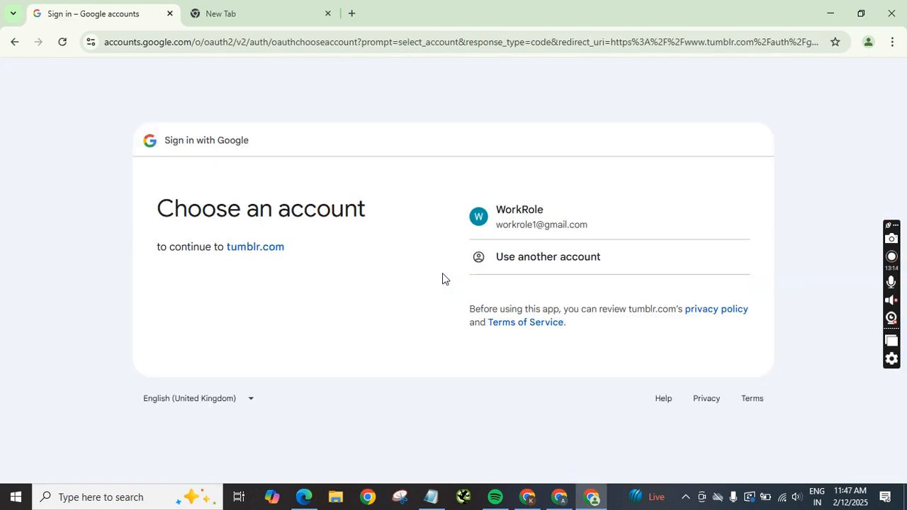
click(577, 220)
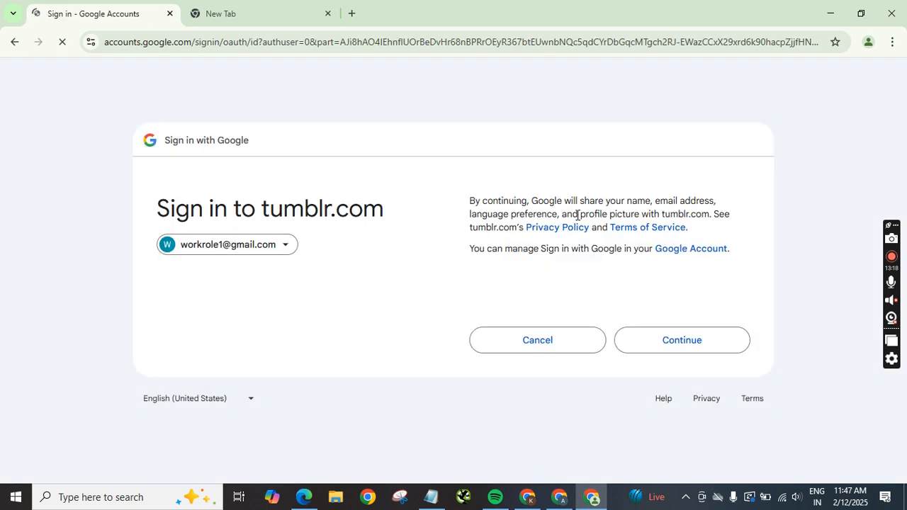
click(675, 333)
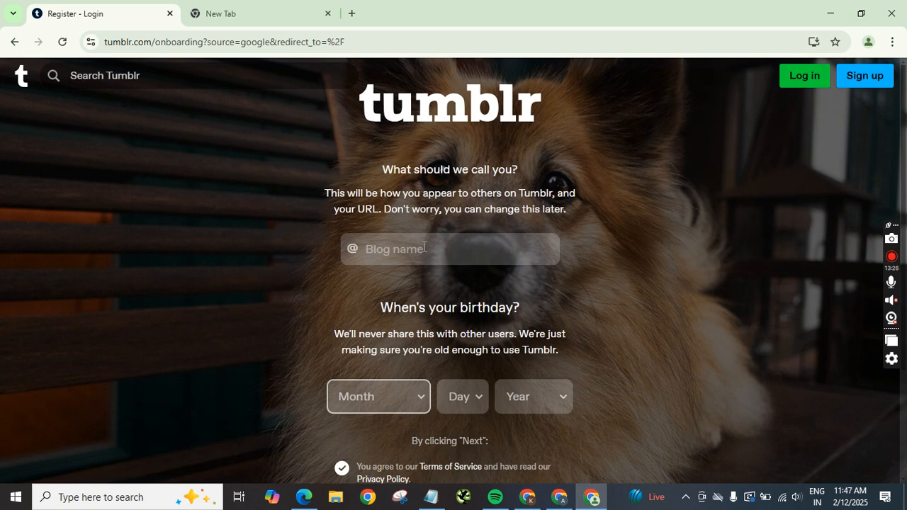
click(423, 247)
click(247, 7)
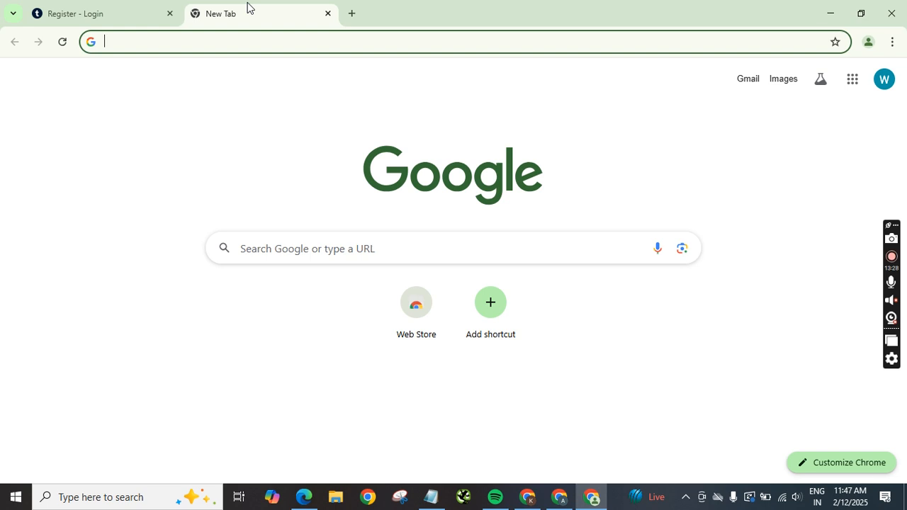
- Load workrole.in in the blank tab and scroll down to its footer
text(work)
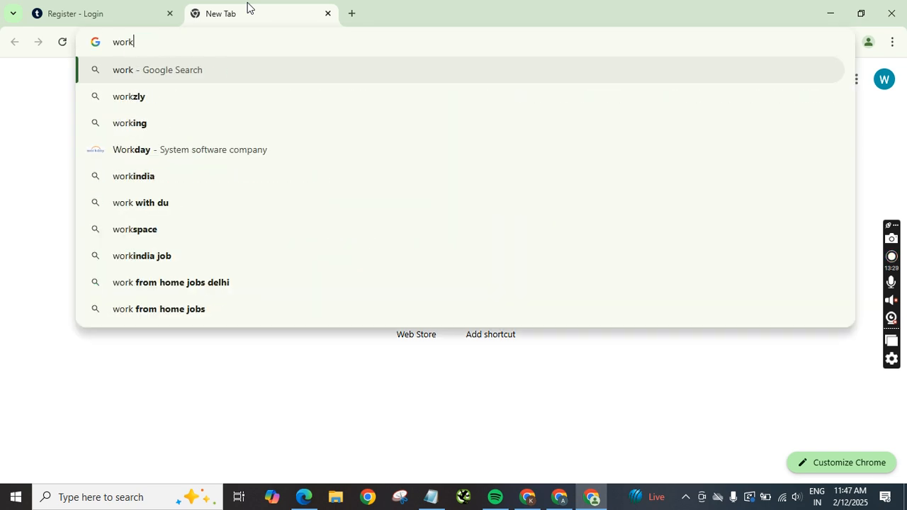
text(role.in)
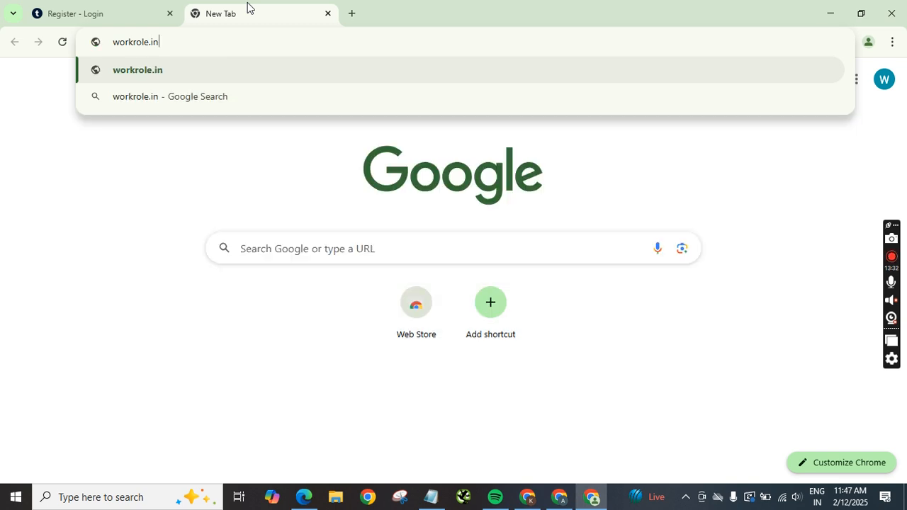
key(Return)
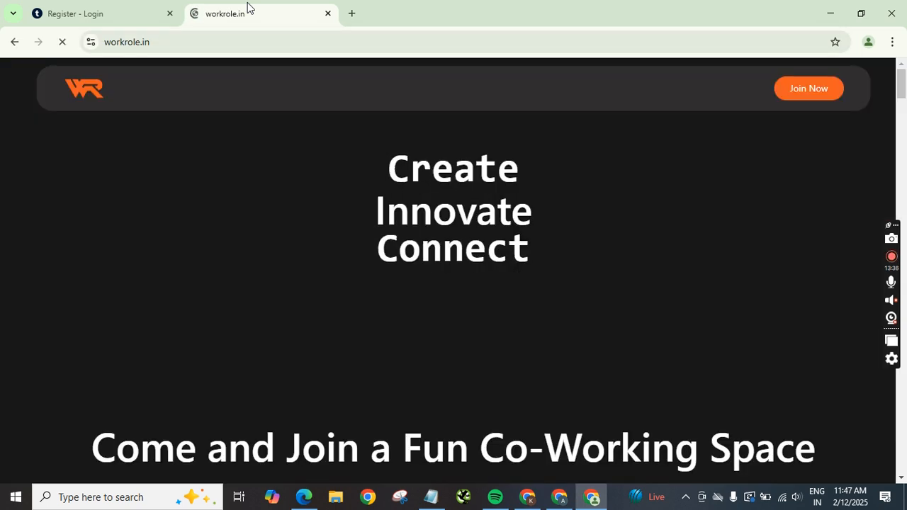
scroll(293, 385, down, 10)
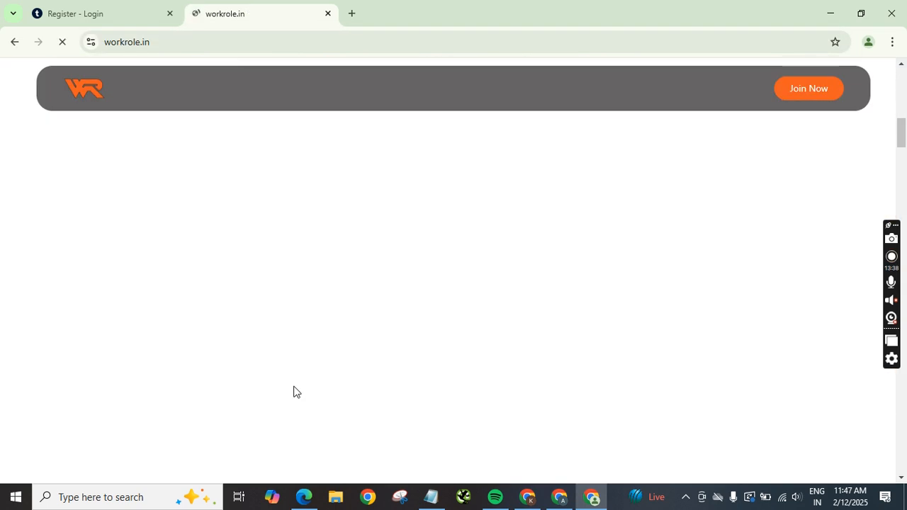
scroll(294, 387, down, 15)
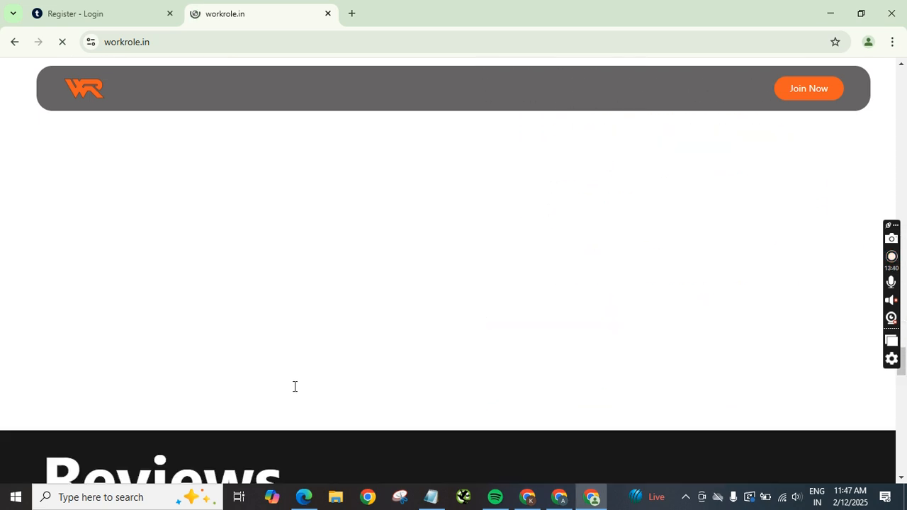
scroll(294, 387, down, 5)
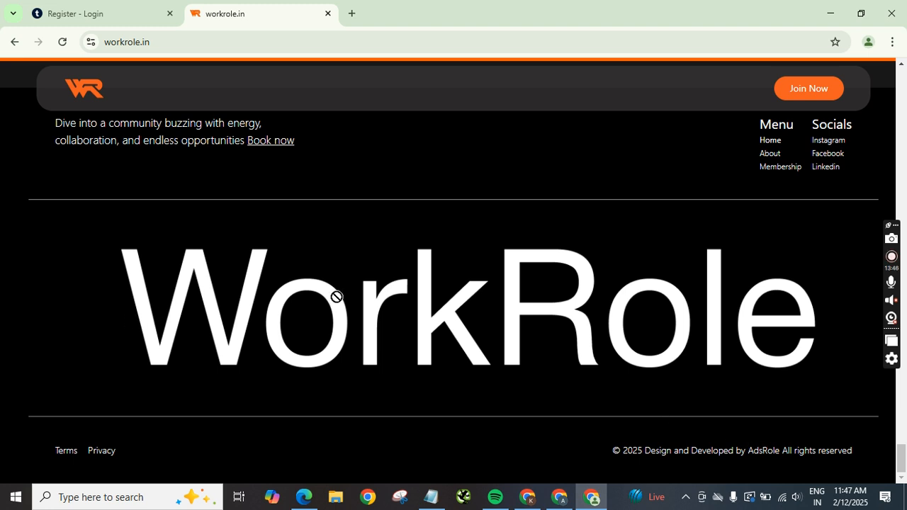
scroll(400, 244, up, 1)
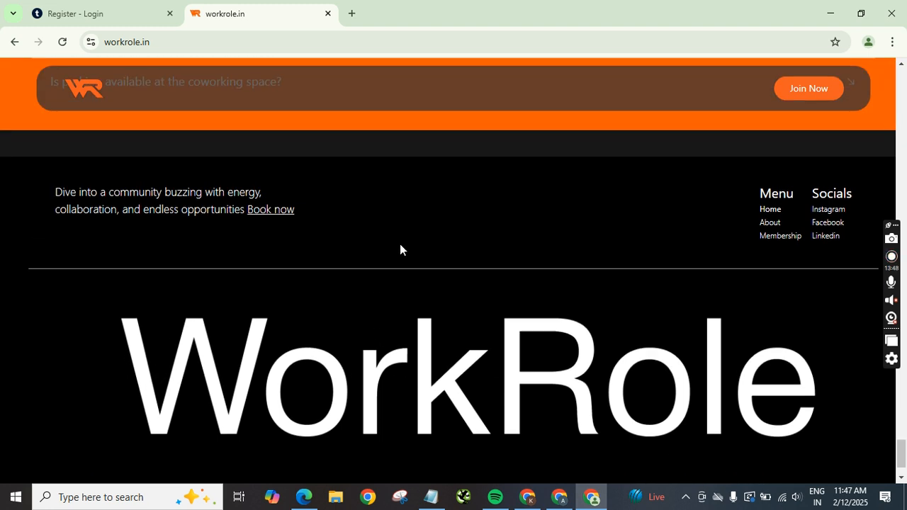
click(102, 21)
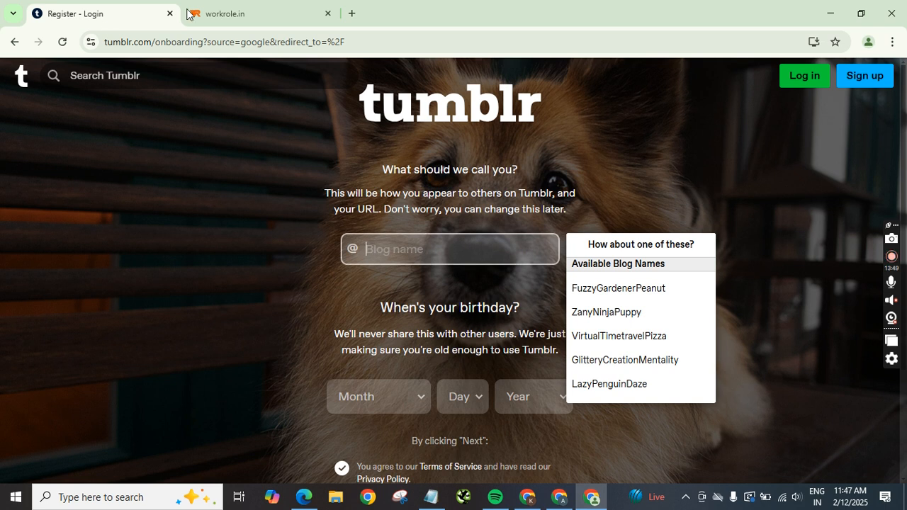
- Set the Tumblr birthday to February 1, 1990
text(WorkRole)
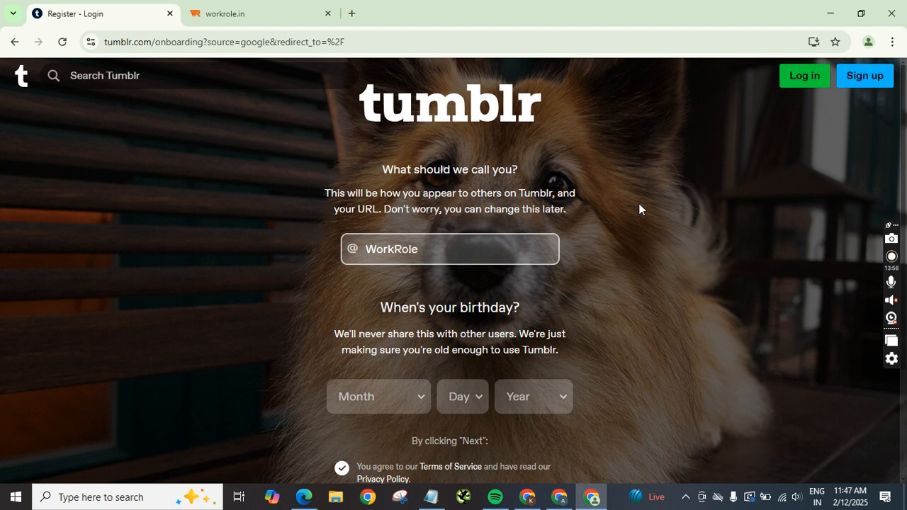
click(371, 387)
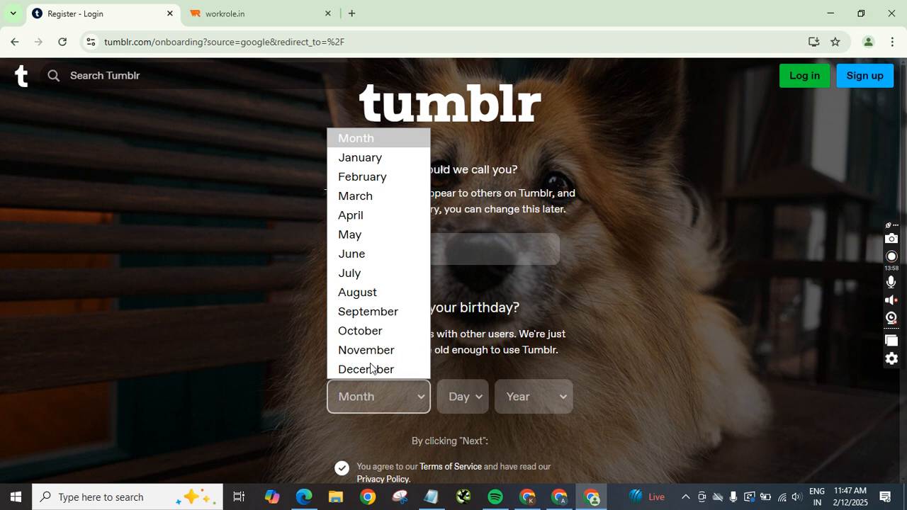
click(373, 176)
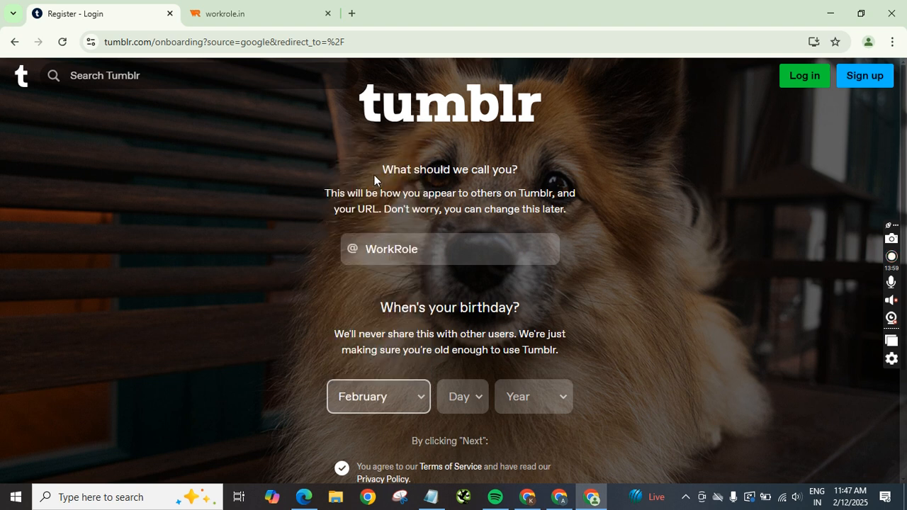
click(480, 399)
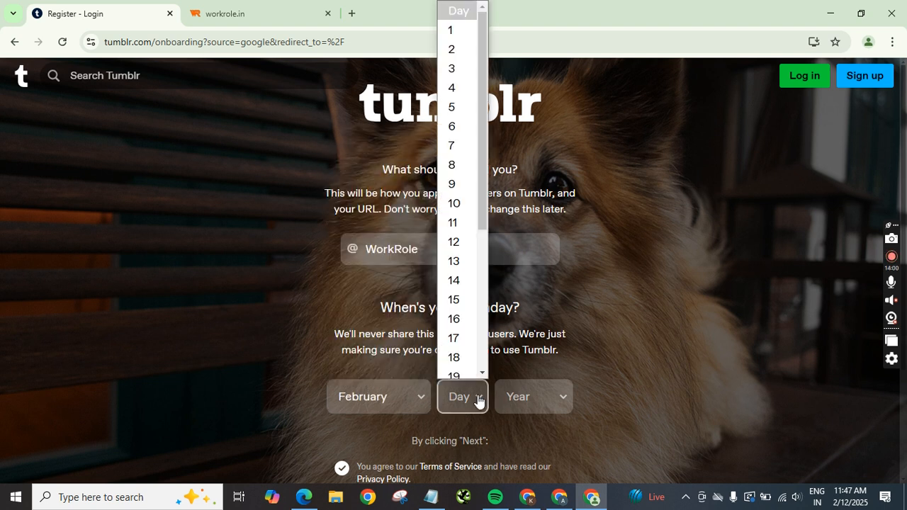
click(461, 32)
click(530, 393)
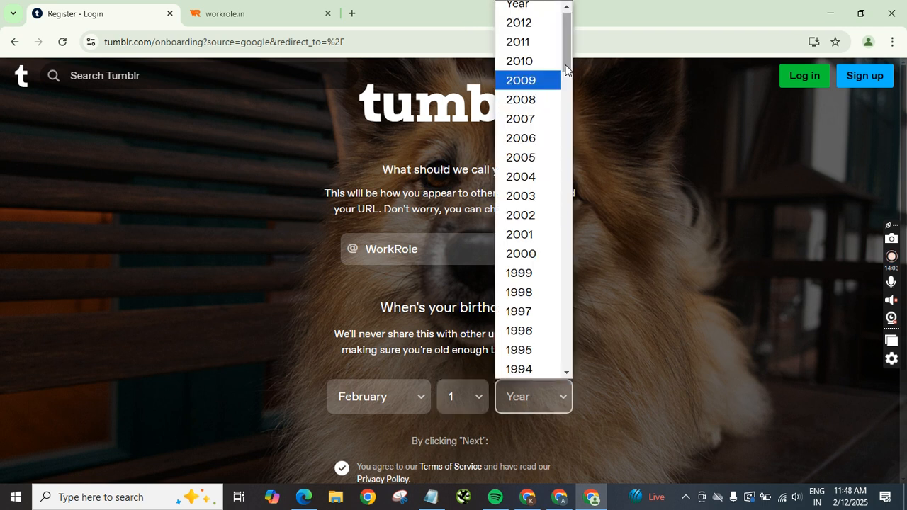
scroll(542, 187, down, 1)
scroll(542, 186, down, 1)
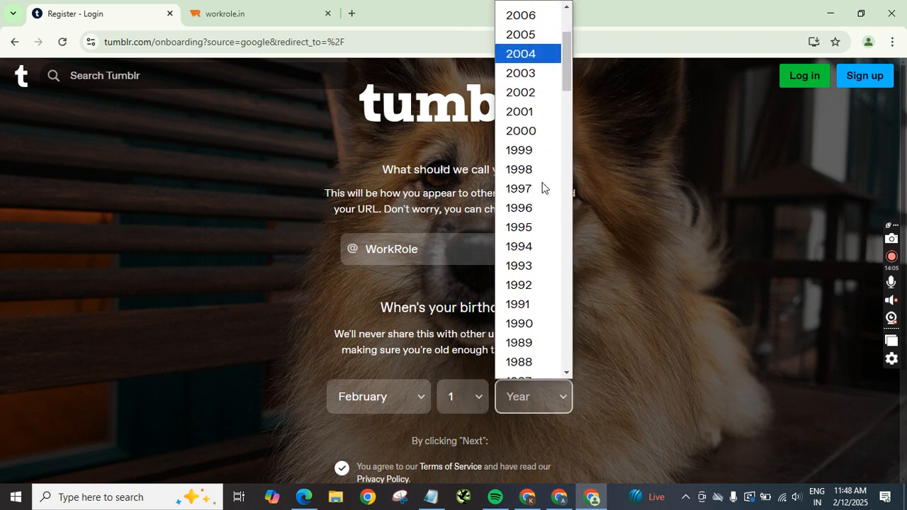
click(514, 330)
- Submit the blog name and birthday to finish signup and reach Browse communities
scroll(633, 381, down, 2)
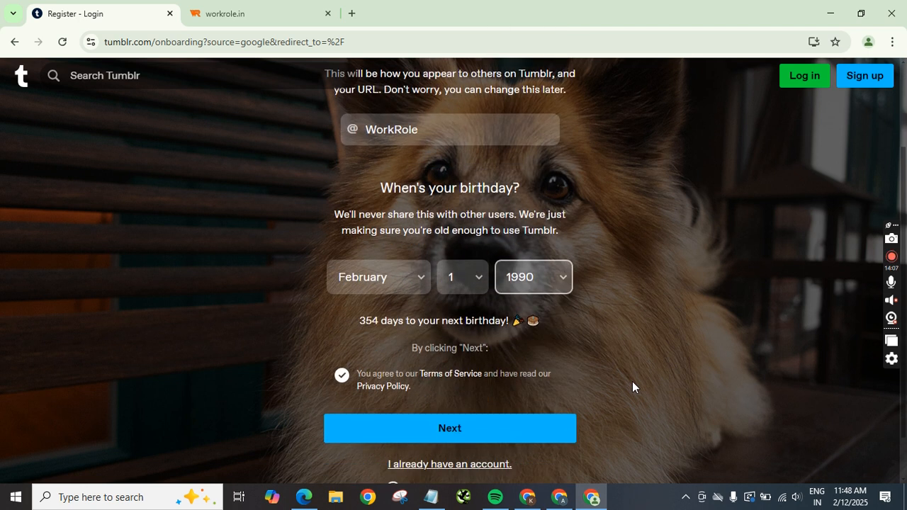
click(467, 430)
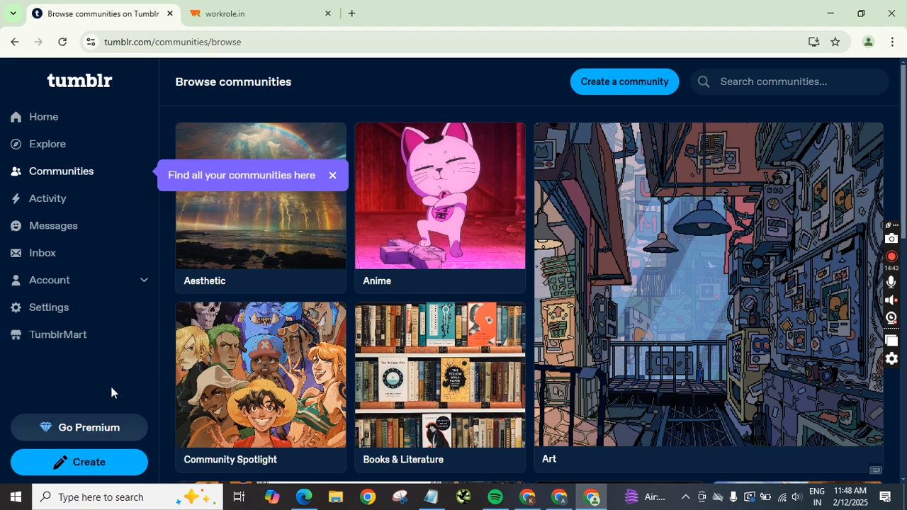
scroll(113, 382, down, 2)
scroll(114, 383, up, 2)
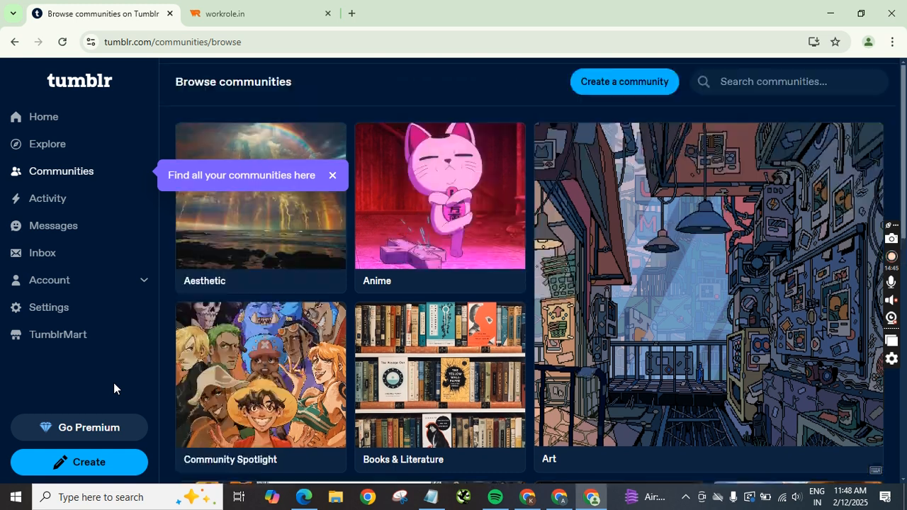
- Go to Settings for the workrole blog, dismiss the communities tip, and choose Edit appearance
click(52, 309)
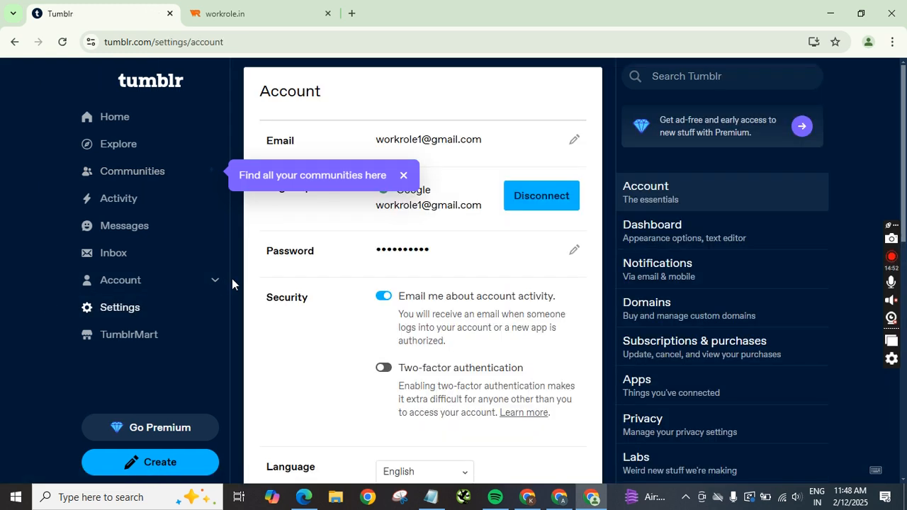
scroll(397, 324, down, 3)
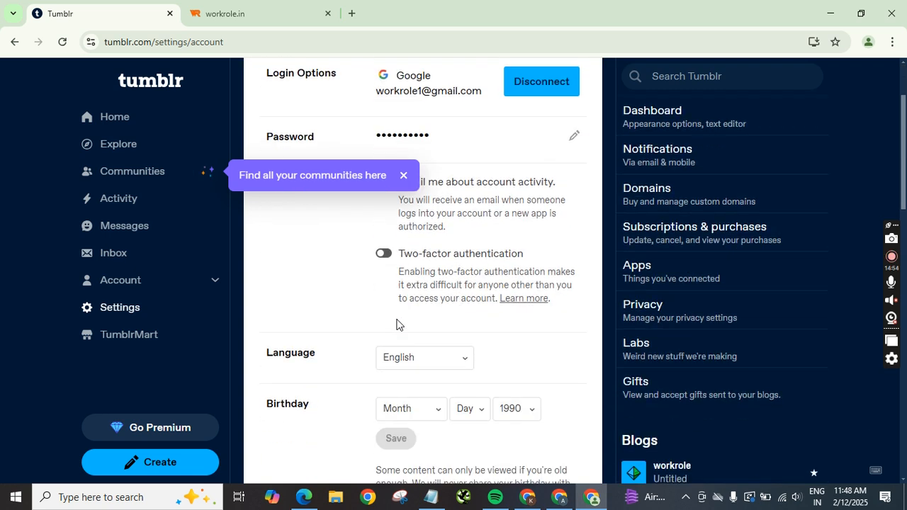
scroll(397, 324, up, 2)
scroll(397, 325, up, 1)
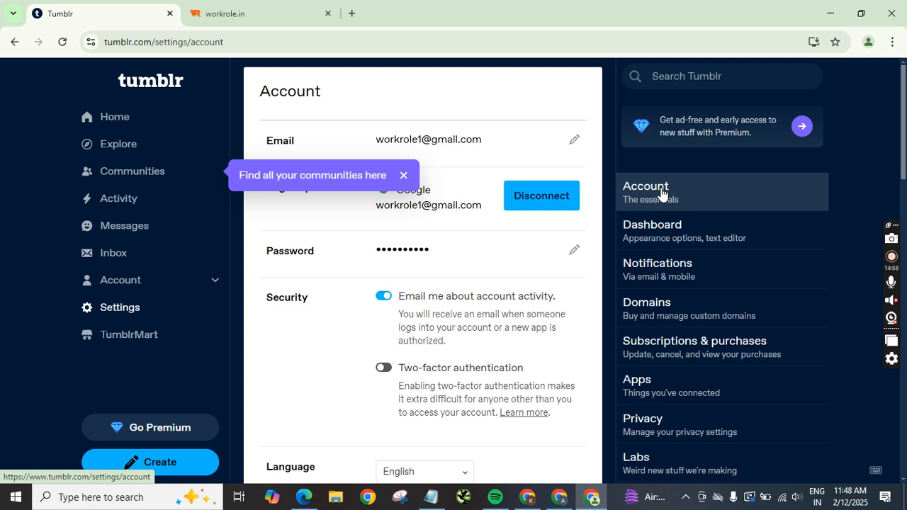
scroll(581, 320, down, 4)
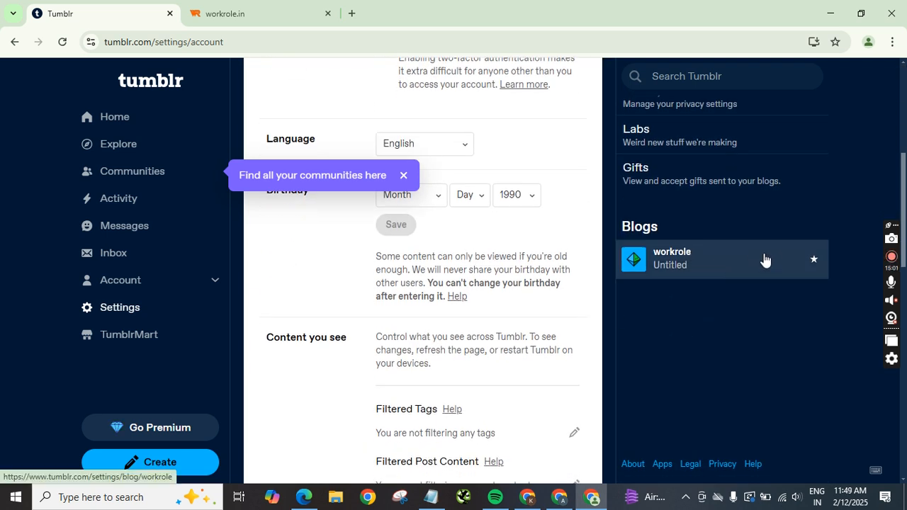
click(671, 256)
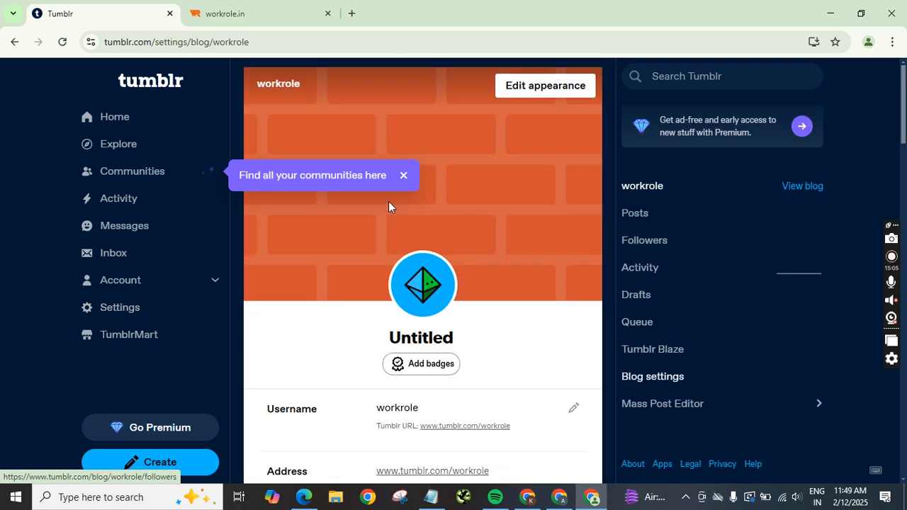
click(404, 177)
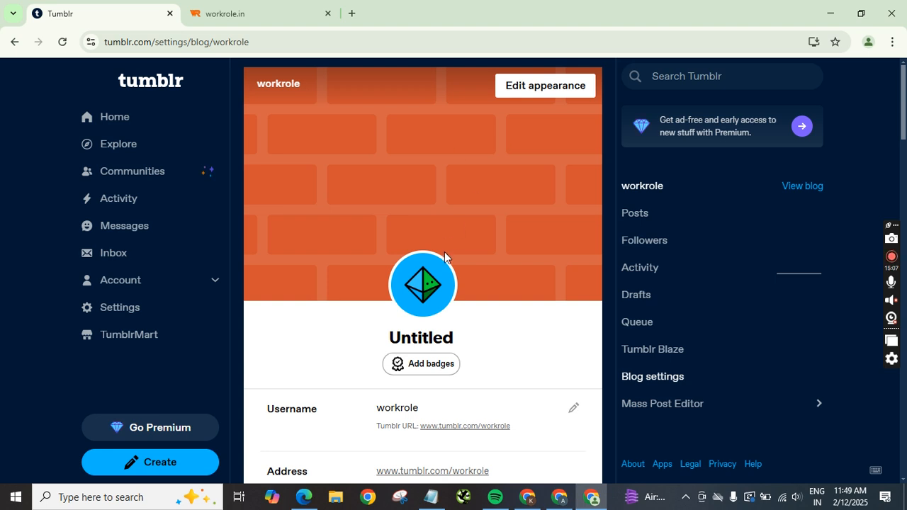
click(523, 87)
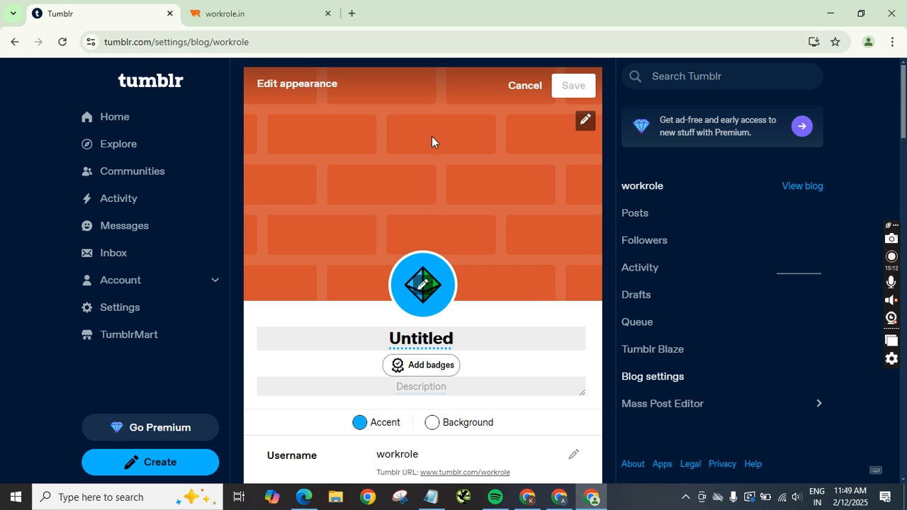
- Open the workrole.in logo in its own tab and save it to Downloads as work-role-logo.png
click(244, 20)
scroll(317, 216, up, 5)
scroll(318, 218, up, 20)
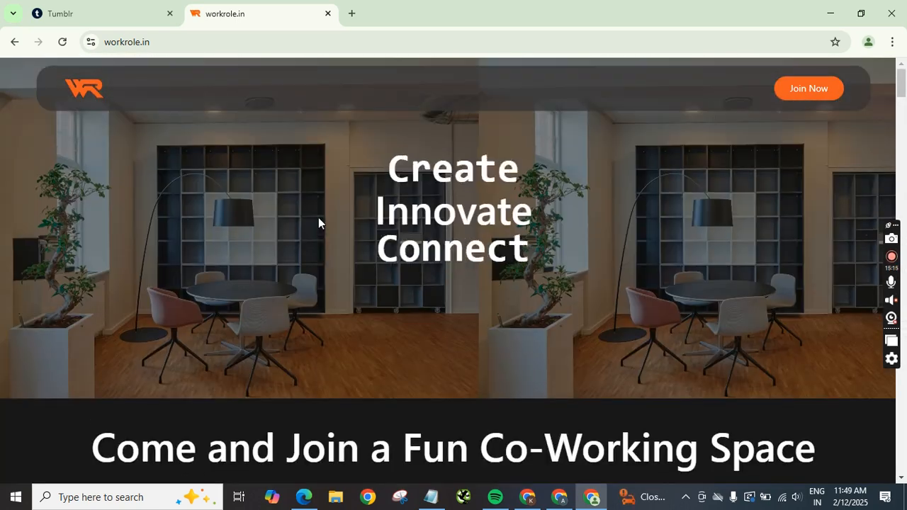
right_click(83, 89)
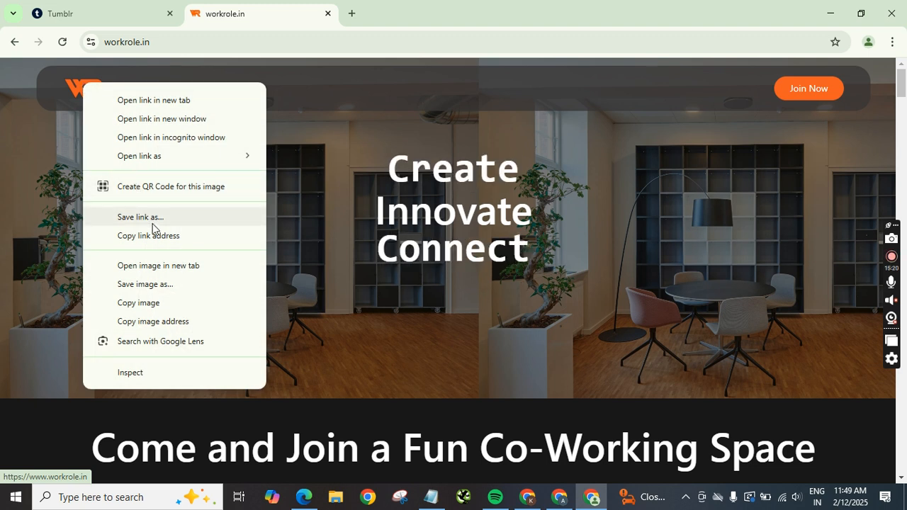
click(169, 265)
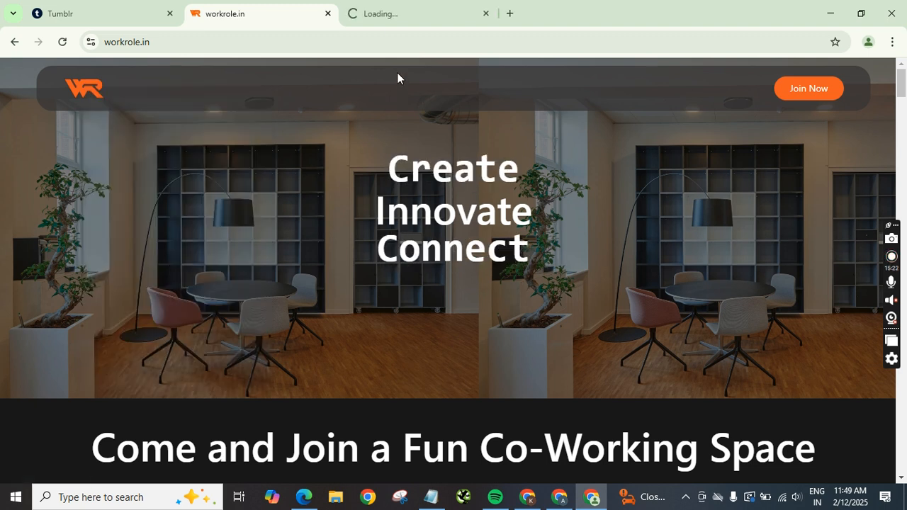
click(389, 23)
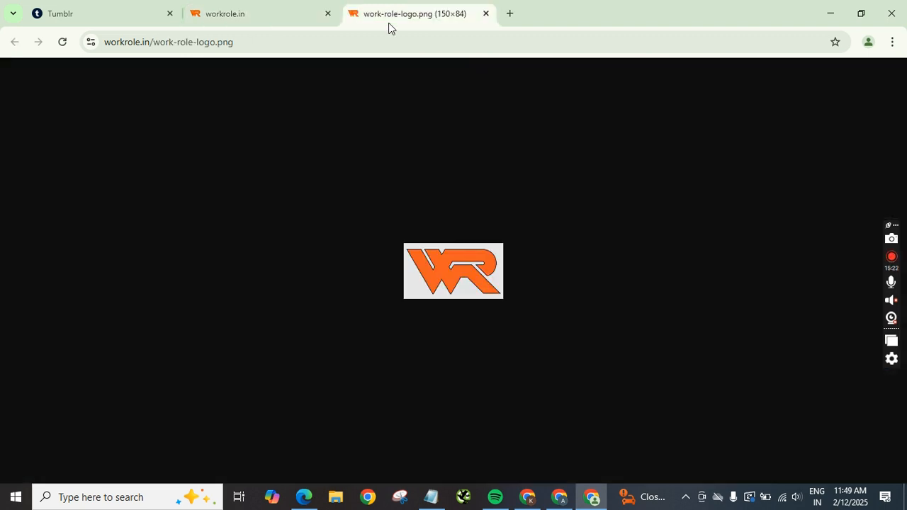
right_click(464, 260)
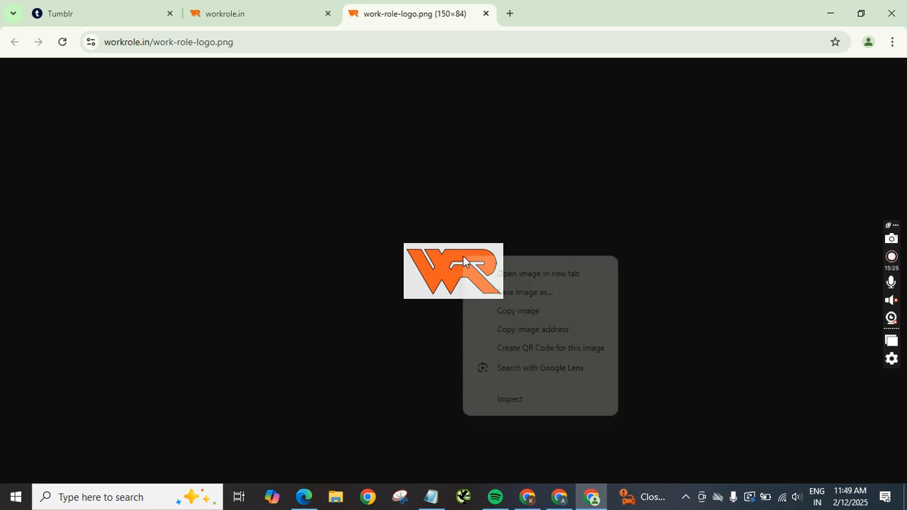
click(504, 295)
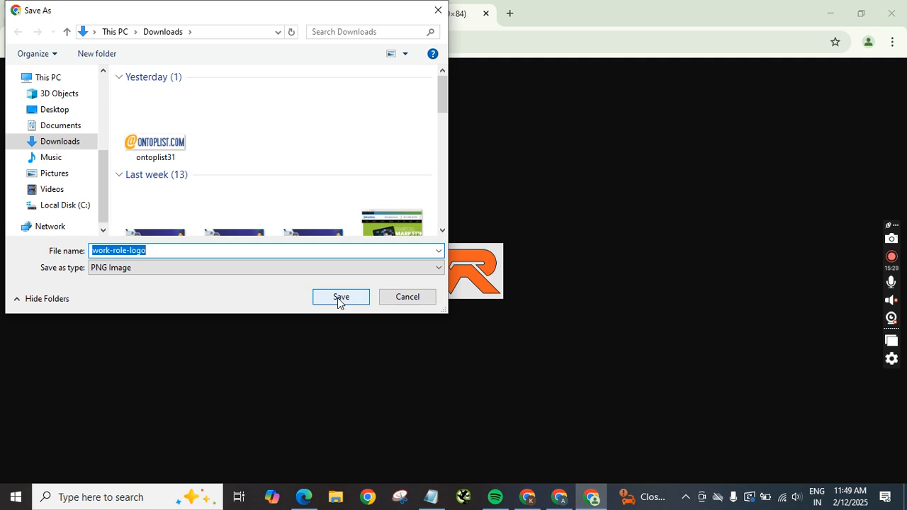
click(337, 298)
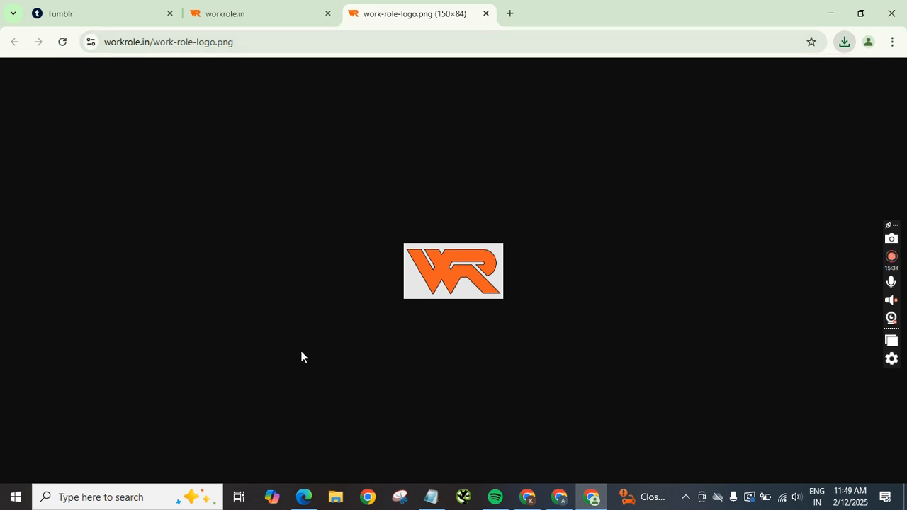
- Open a new tab and load canva.com
click(304, 498)
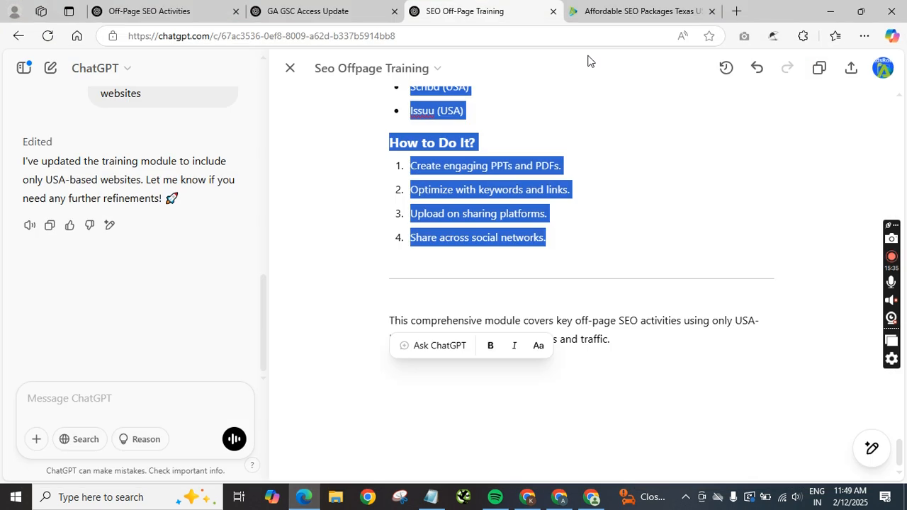
click(736, 11)
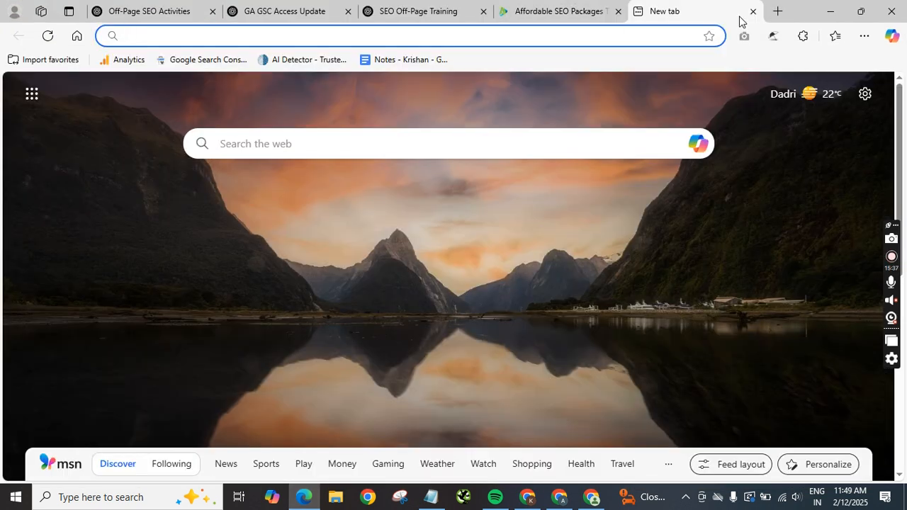
click(527, 497)
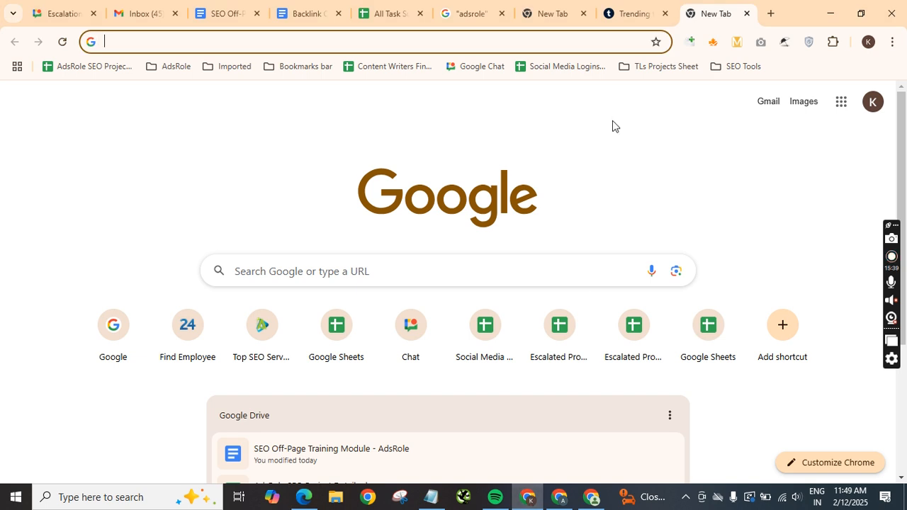
text(can)
key(Return)
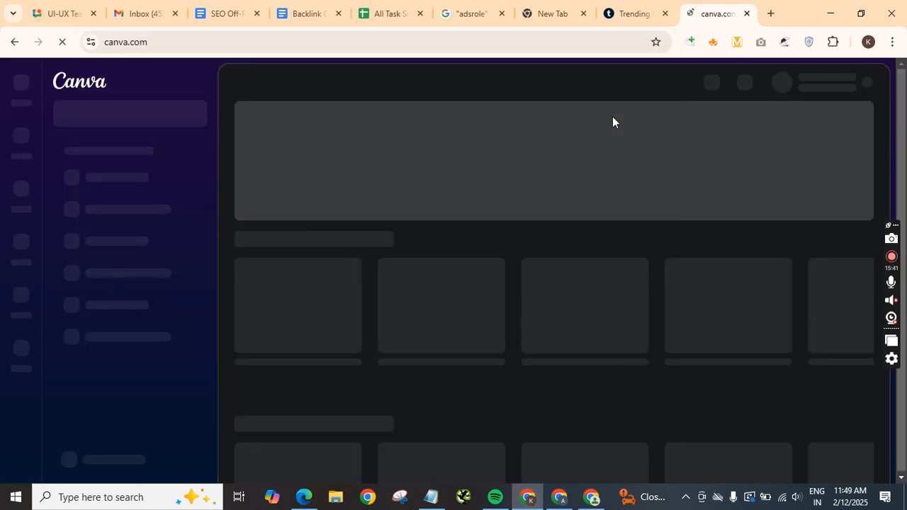
- Return to the workrole.in homepage and scroll through it
click(593, 497)
click(262, 9)
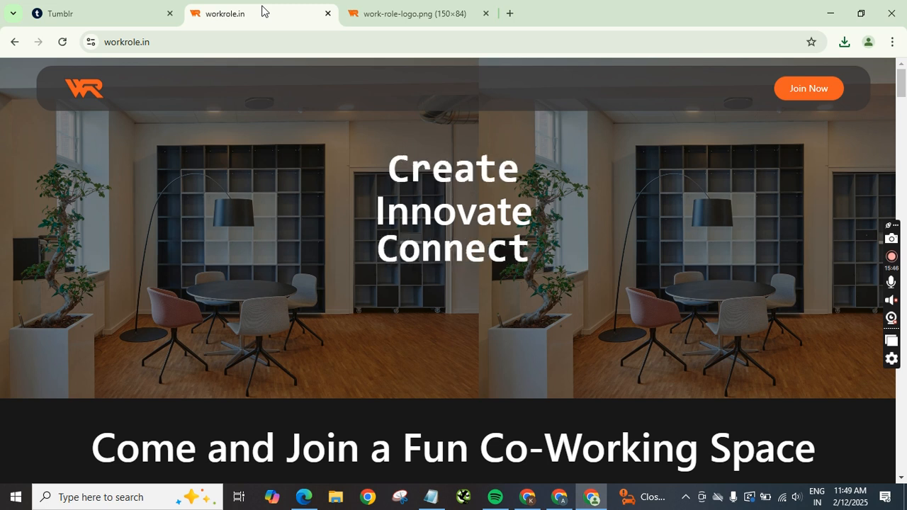
scroll(379, 224, down, 2)
scroll(379, 224, up, 2)
scroll(378, 224, down, 1)
scroll(379, 224, up, 1)
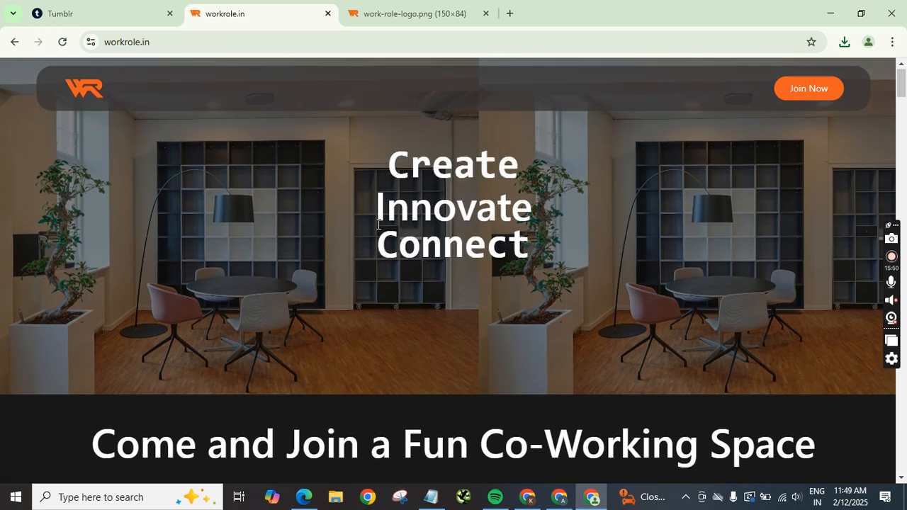
scroll(379, 223, down, 1)
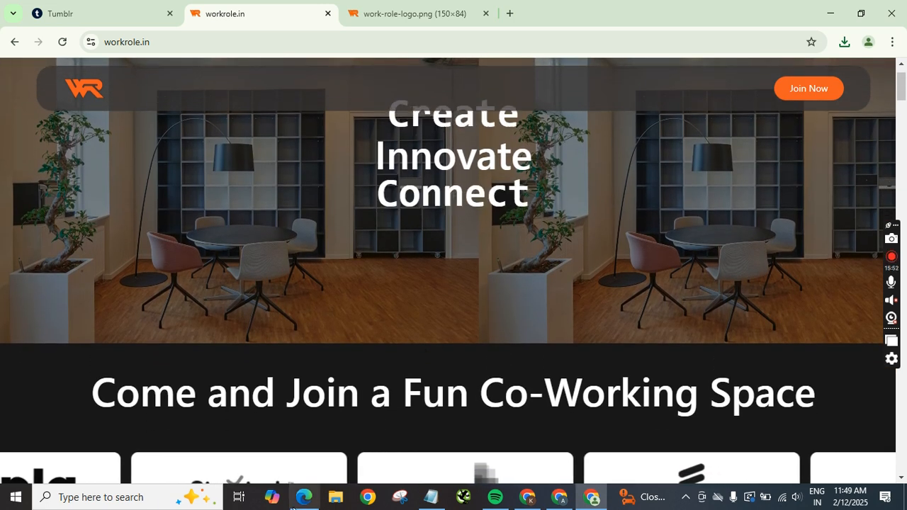
- Type 'banner' into the Canva design search, then go back to the workrole.in window
click(311, 498)
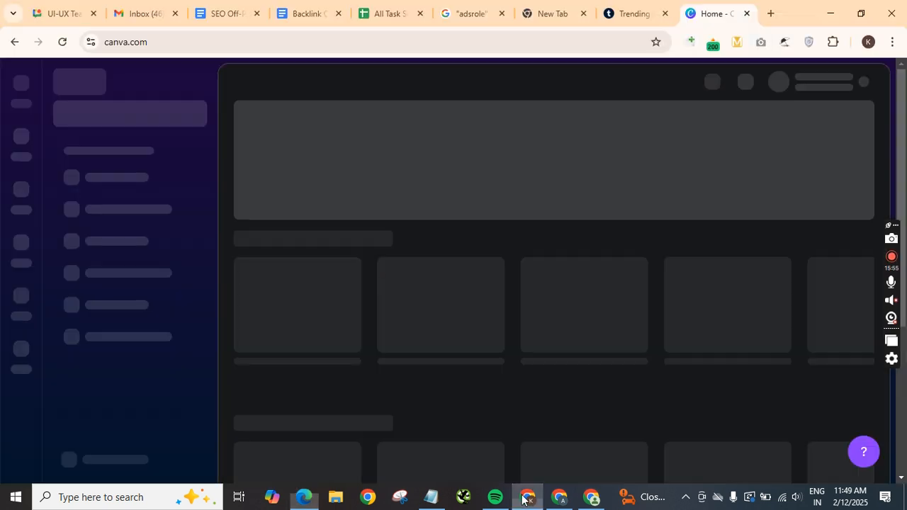
click(527, 497)
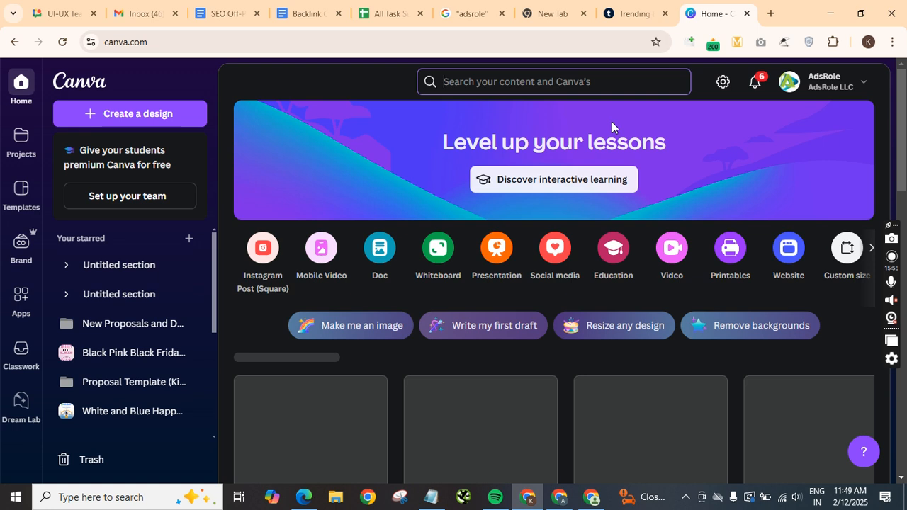
click(487, 71)
text(banner)
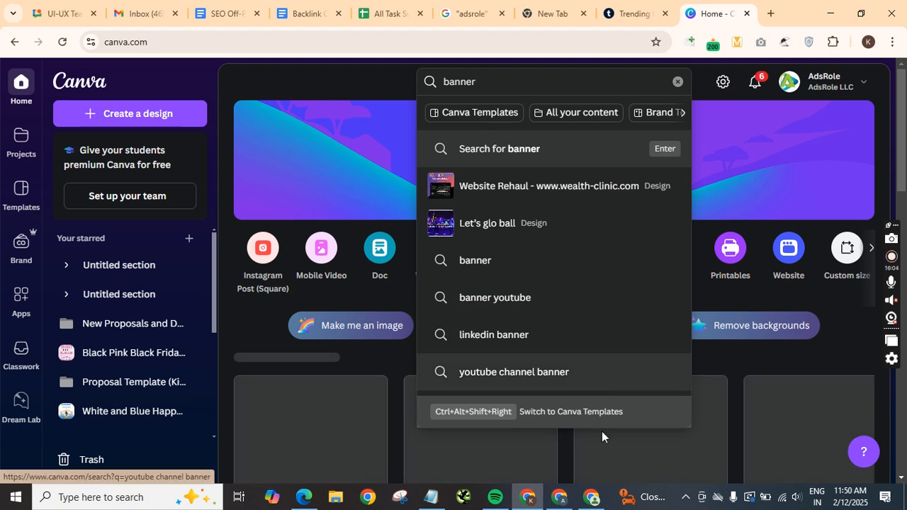
click(591, 496)
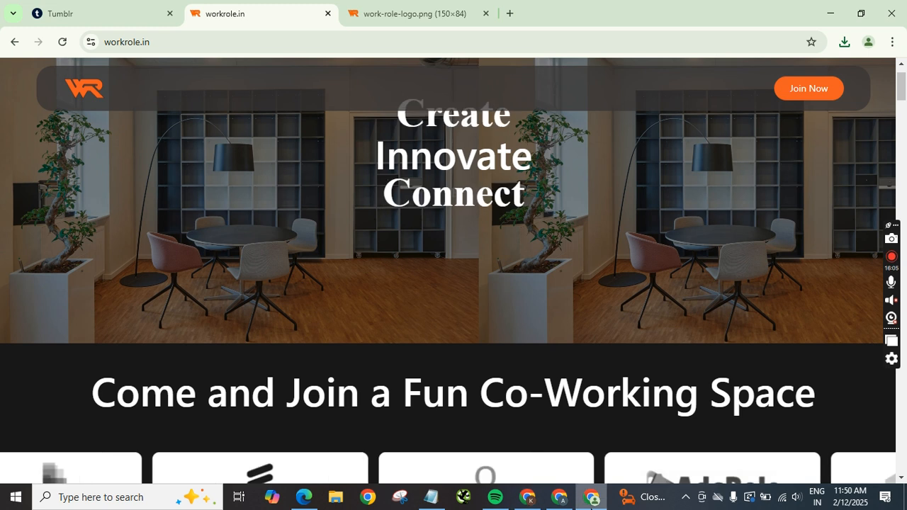
click(509, 13)
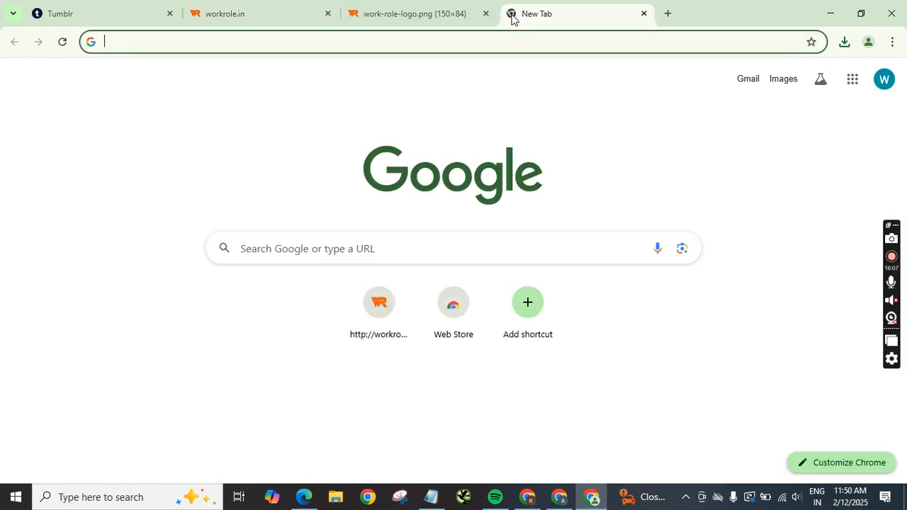
- Google 'tumblr banner size', finding 3000 x 1055 pixels for desktop
click(108, 6)
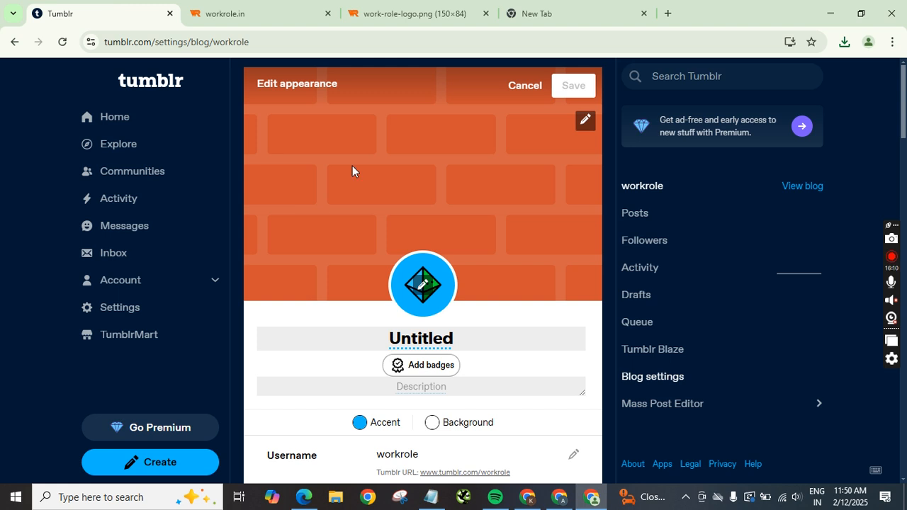
click(577, 20)
text(tumblr )
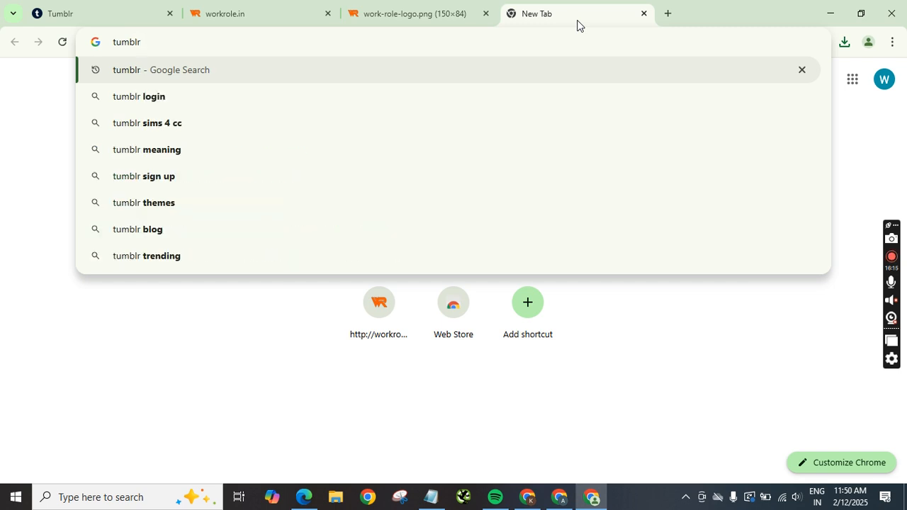
text(banner size)
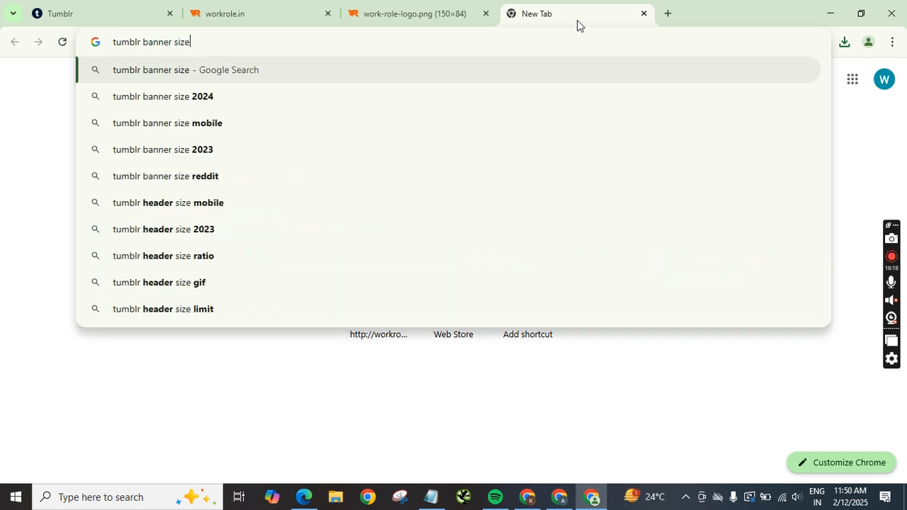
key(Return)
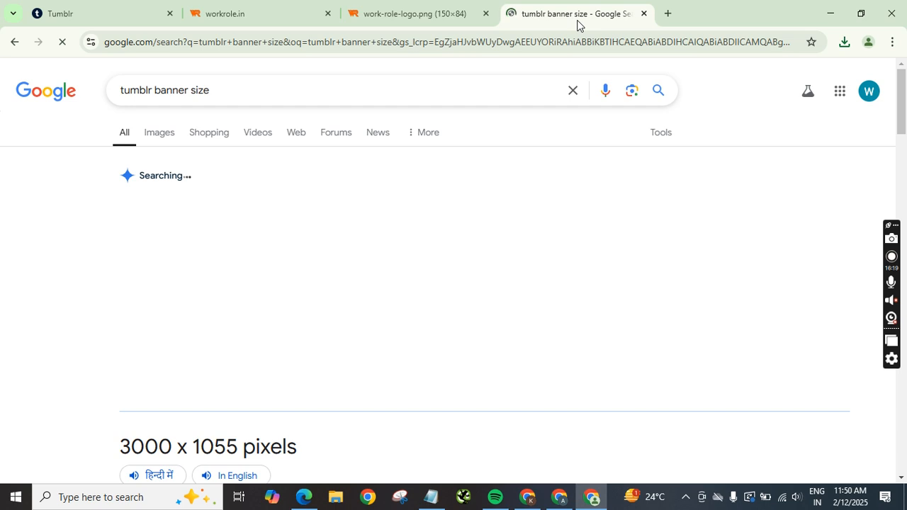
scroll(212, 301, down, 2)
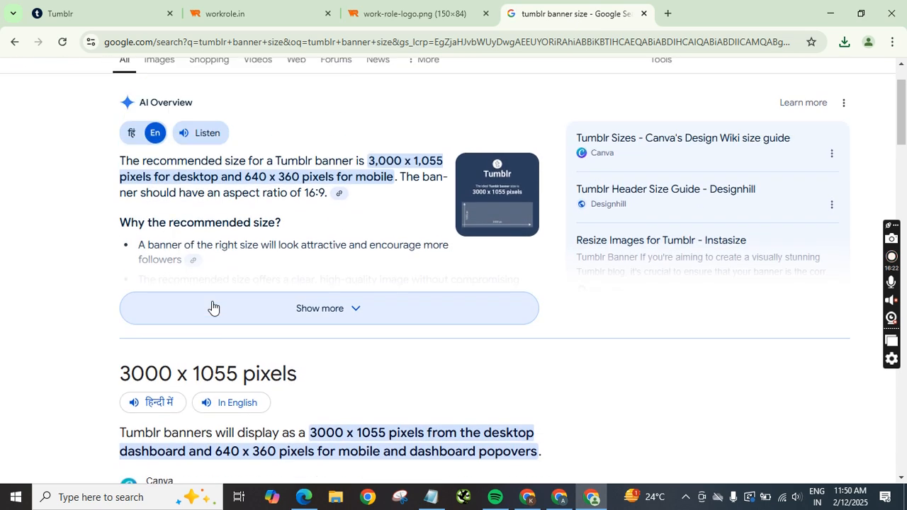
scroll(212, 308, up, 1)
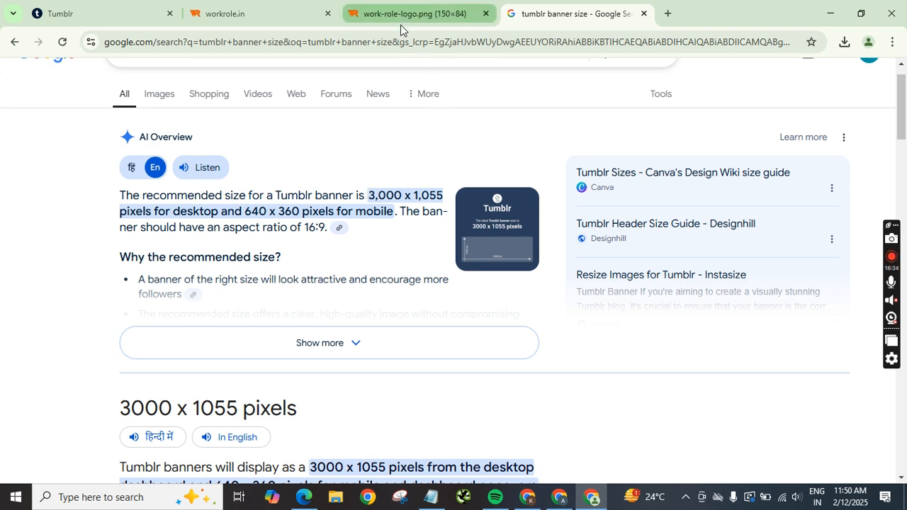
click(298, 501)
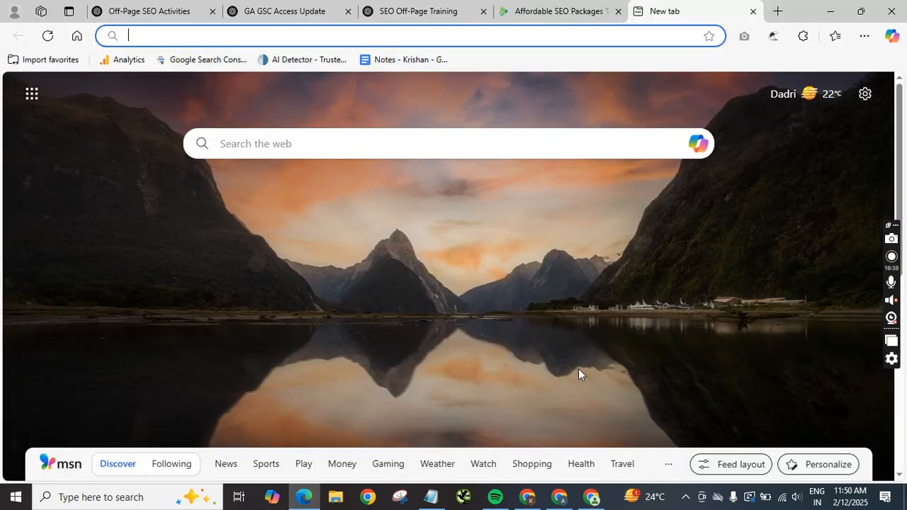
- Create a Canva custom-size design with width 3000 and height 1055 px
click(527, 497)
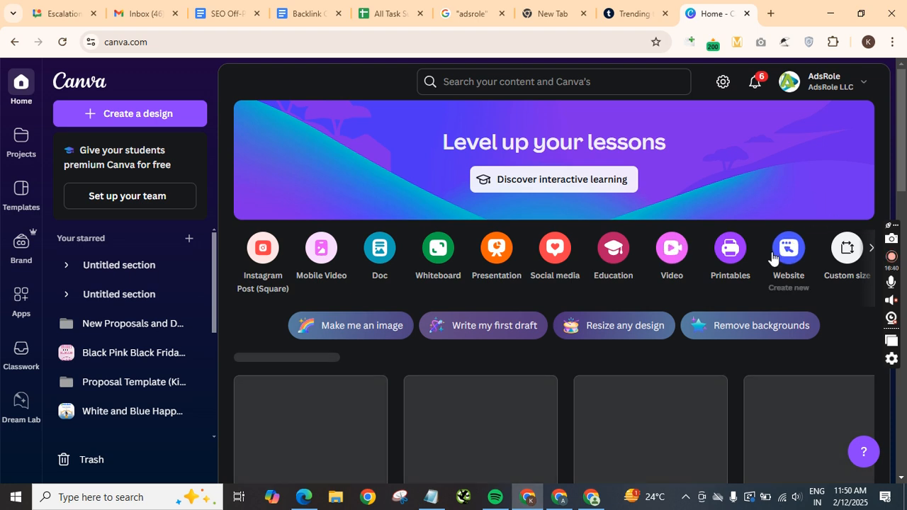
click(843, 250)
text(3000)
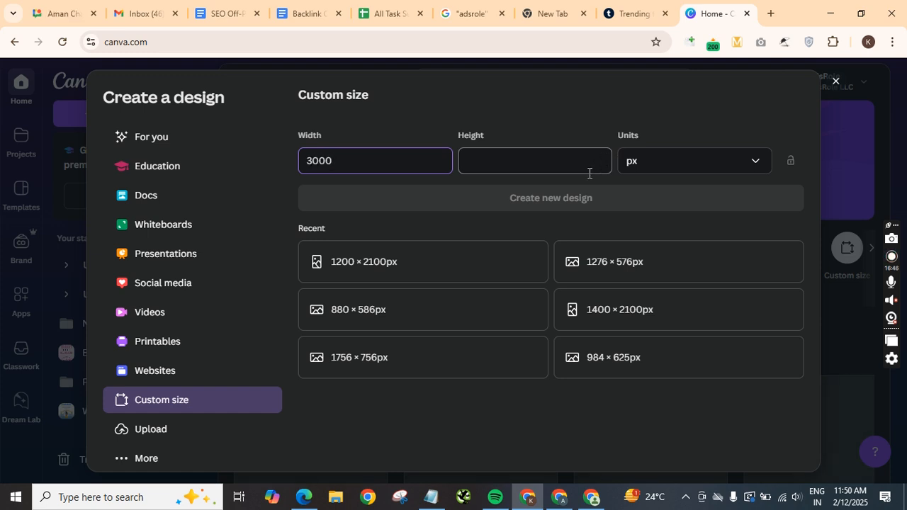
click(570, 160)
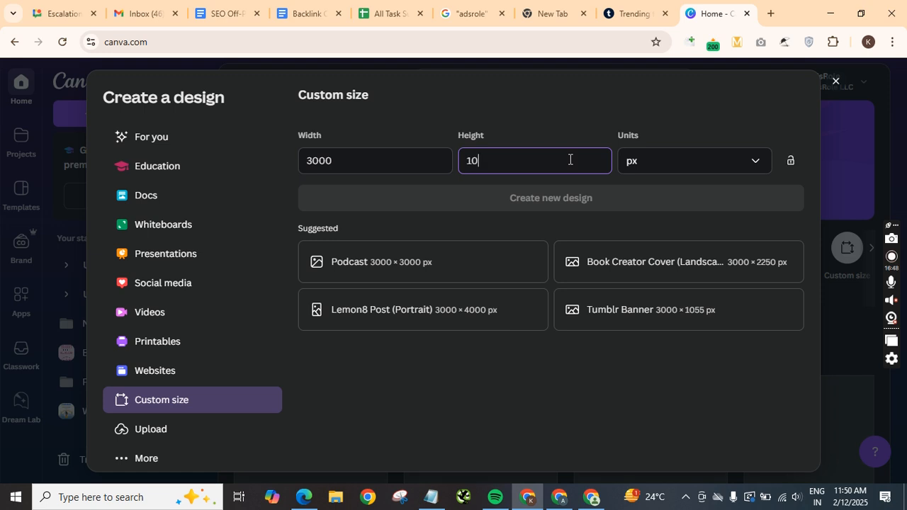
text(55)
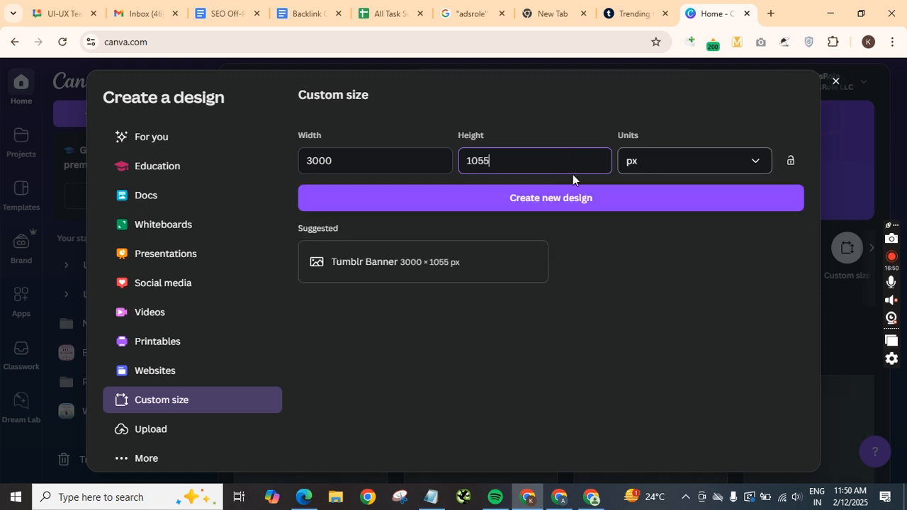
click(558, 201)
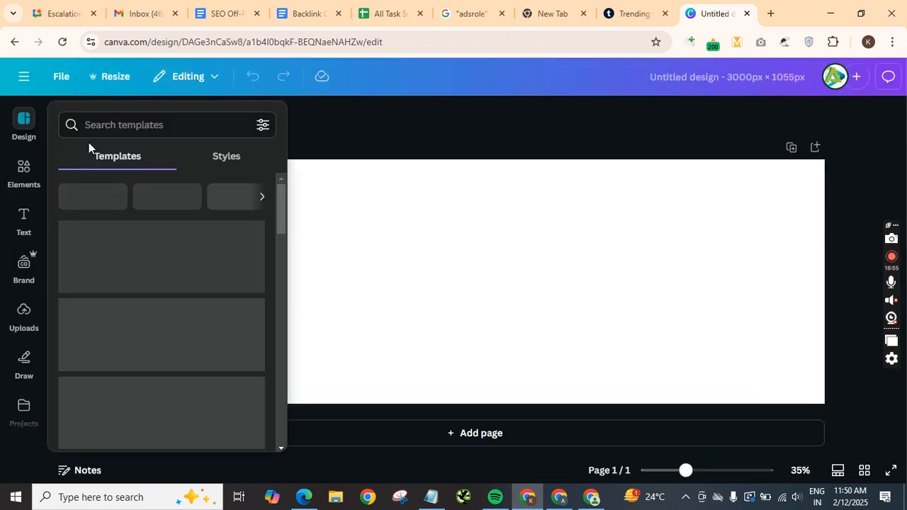
click(139, 121)
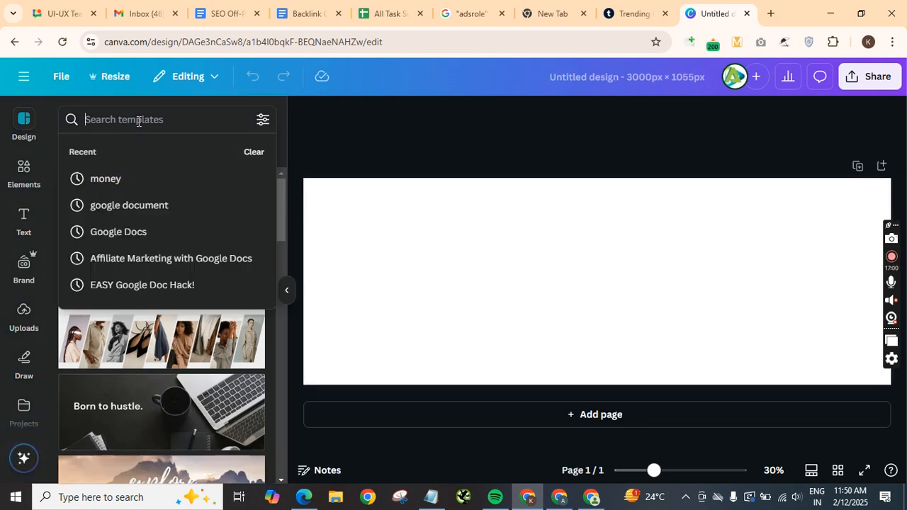
- Search Canva templates for 'co working space' and scroll the results
text(co working)
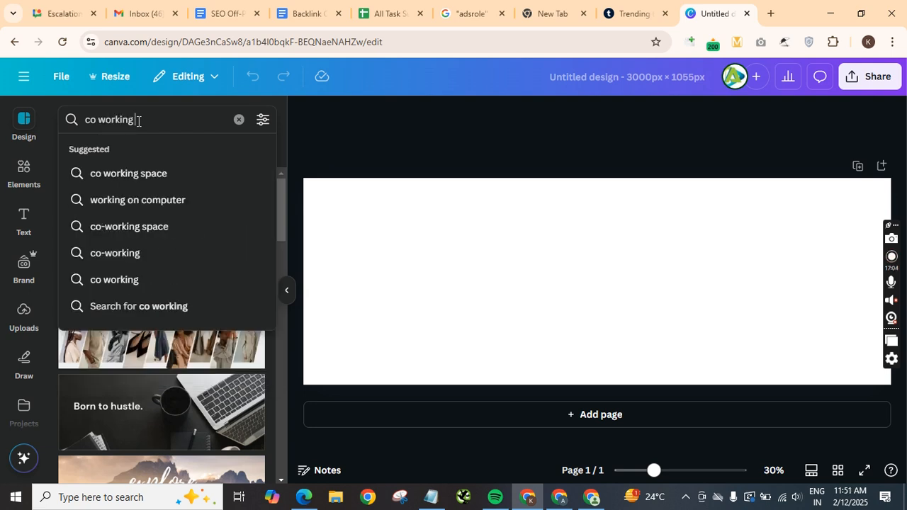
click(145, 173)
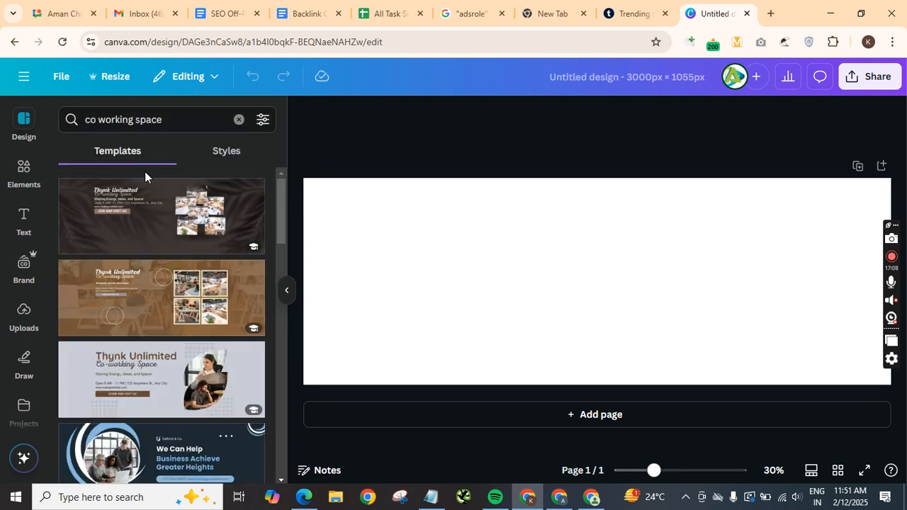
scroll(146, 322, down, 2)
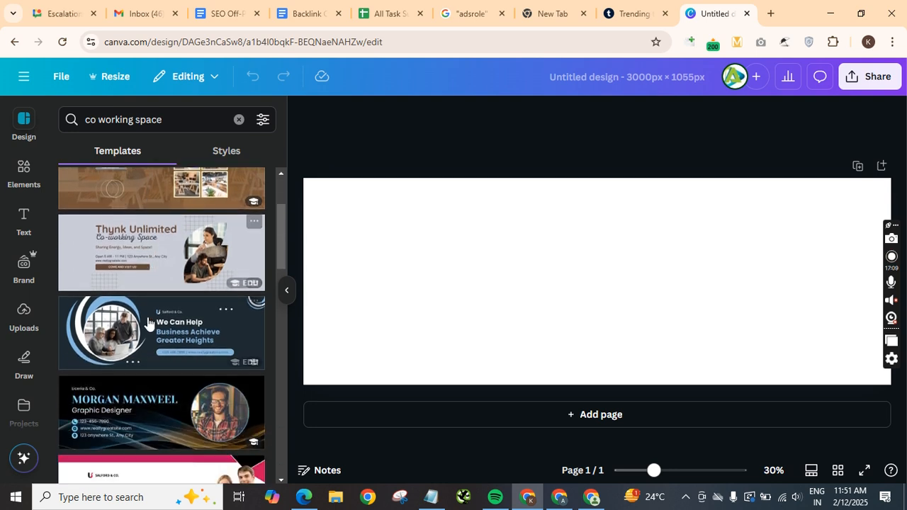
scroll(147, 323, down, 2)
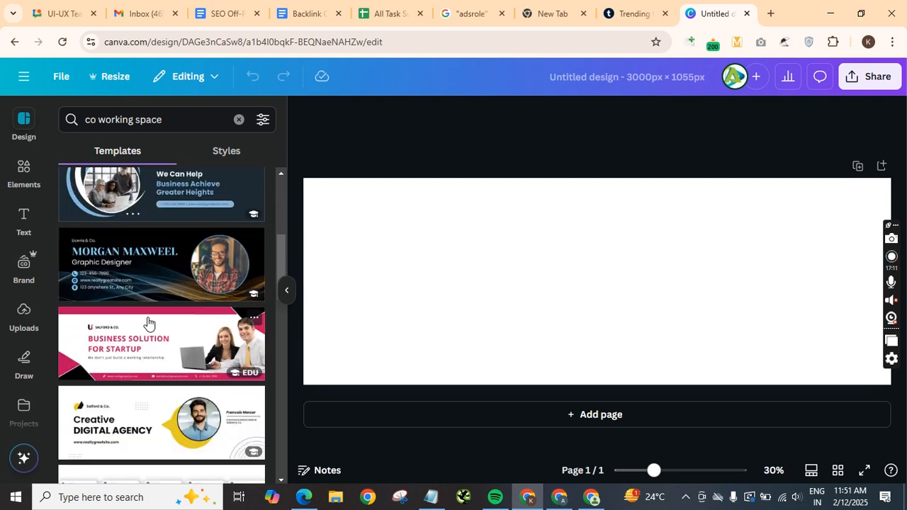
scroll(148, 324, down, 2)
scroll(148, 323, up, 5)
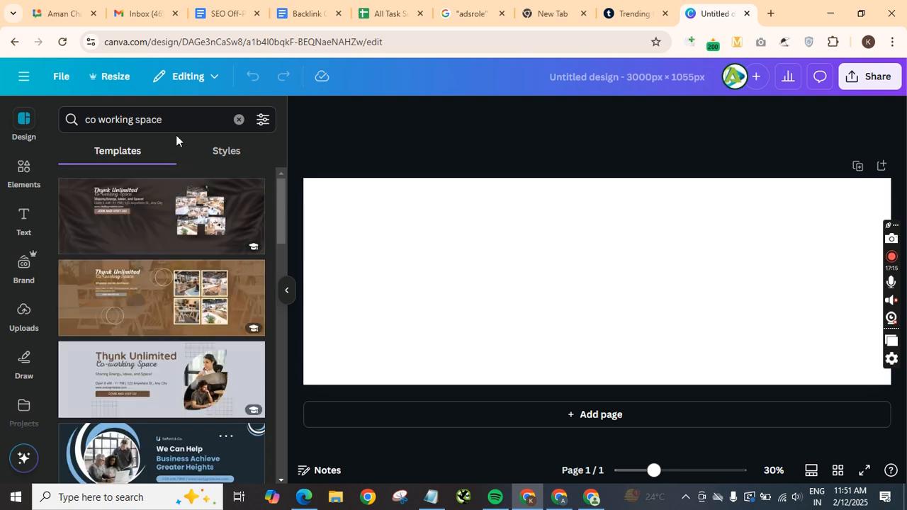
- Rerun the 'co working space' template search and browse further through the business banners
click(182, 114)
key(Return)
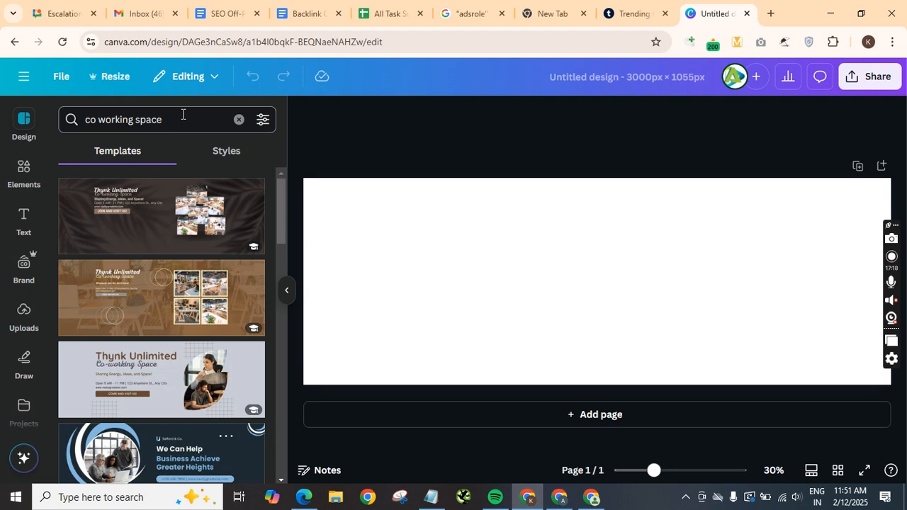
scroll(168, 273, down, 6)
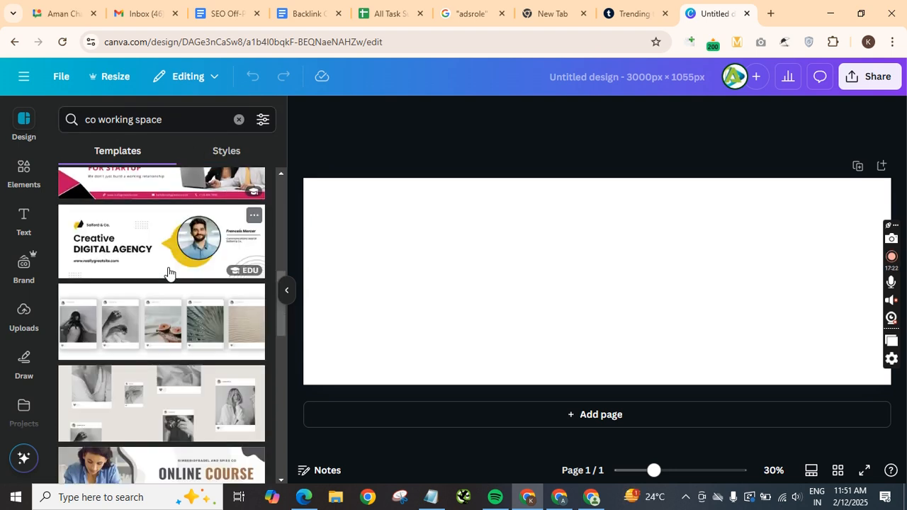
scroll(168, 272, down, 3)
scroll(168, 273, down, 4)
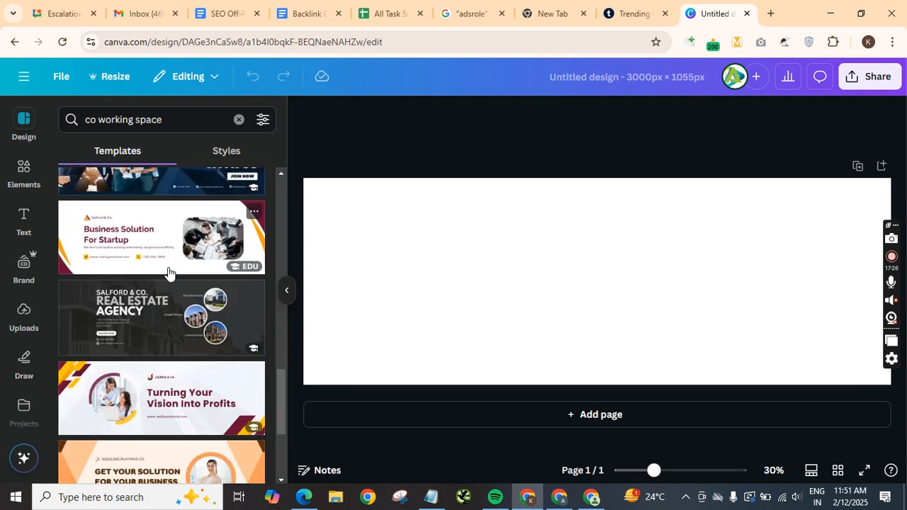
scroll(168, 272, down, 2)
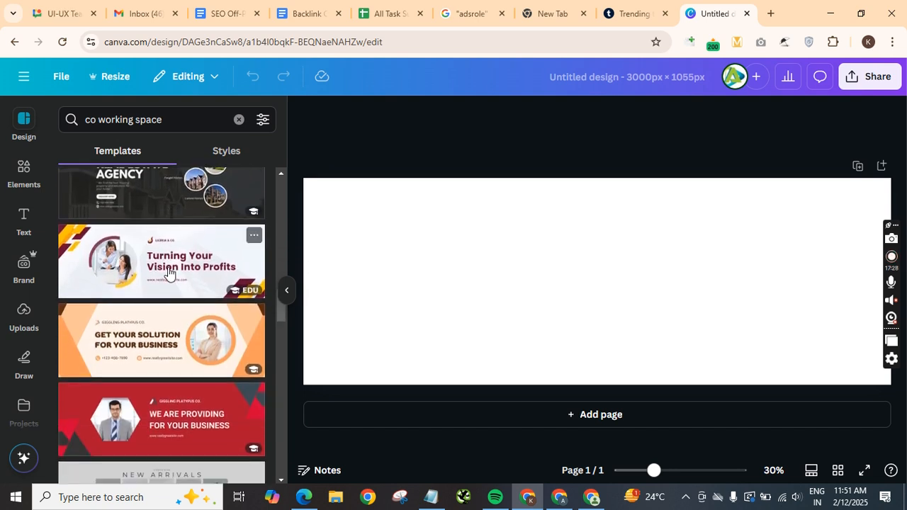
scroll(168, 273, down, 3)
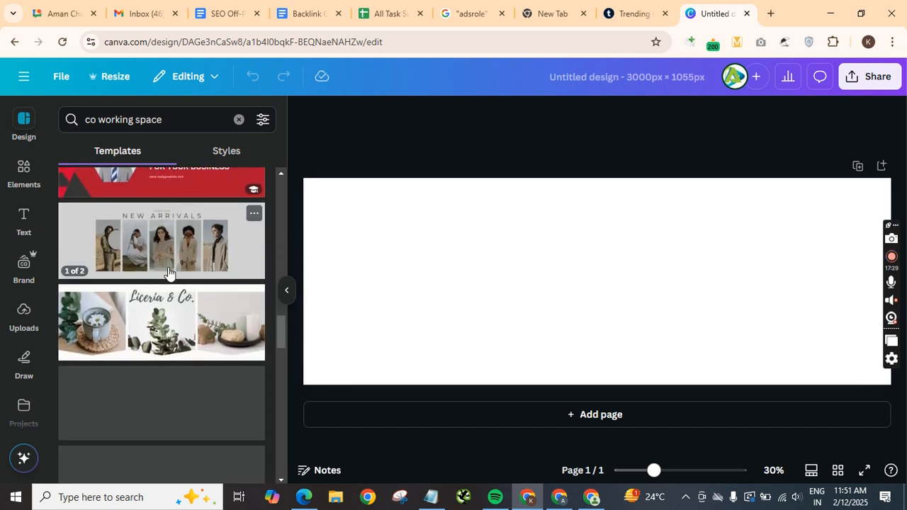
scroll(168, 273, down, 2)
scroll(168, 273, down, 3)
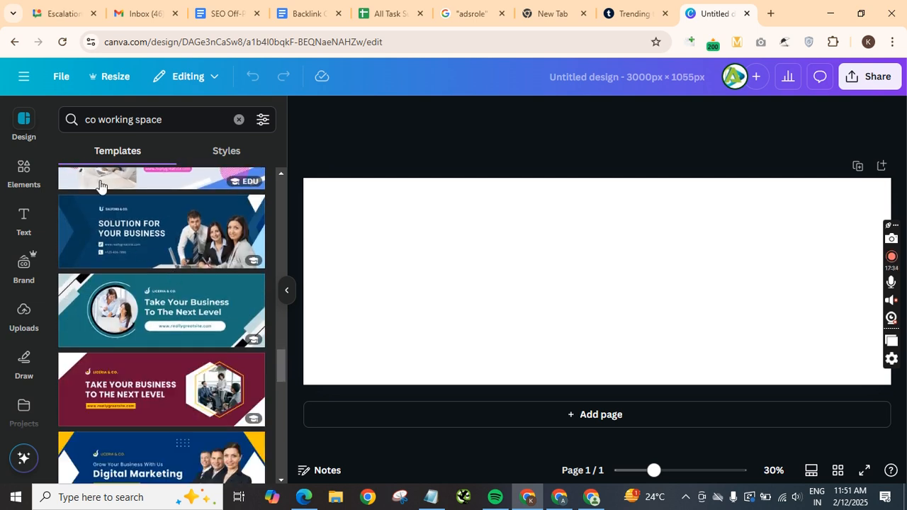
- Search Elements for 'co working space', filter to Photos, and scroll through the office photos
click(30, 174)
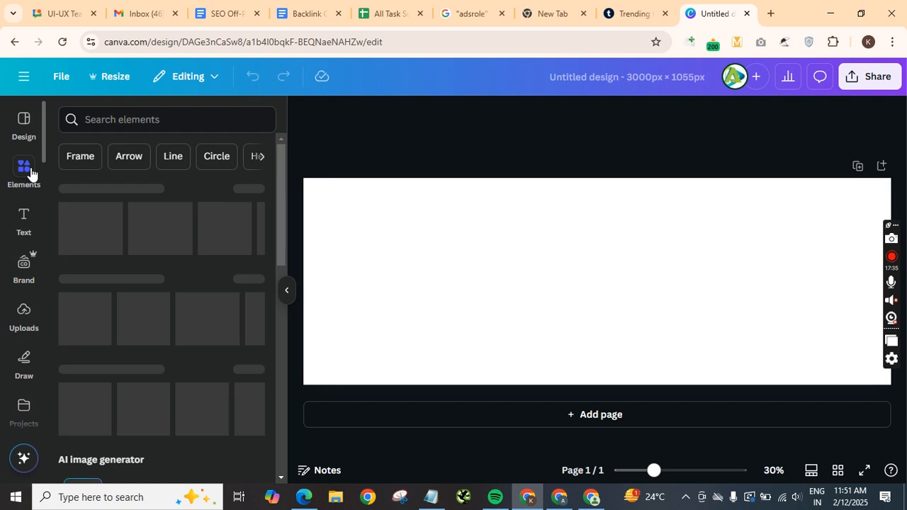
click(172, 121)
text(co)
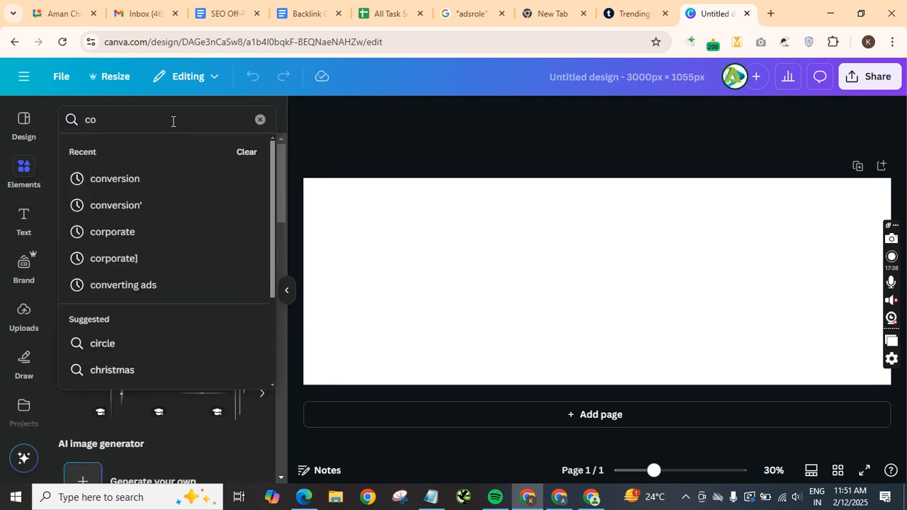
text( working space)
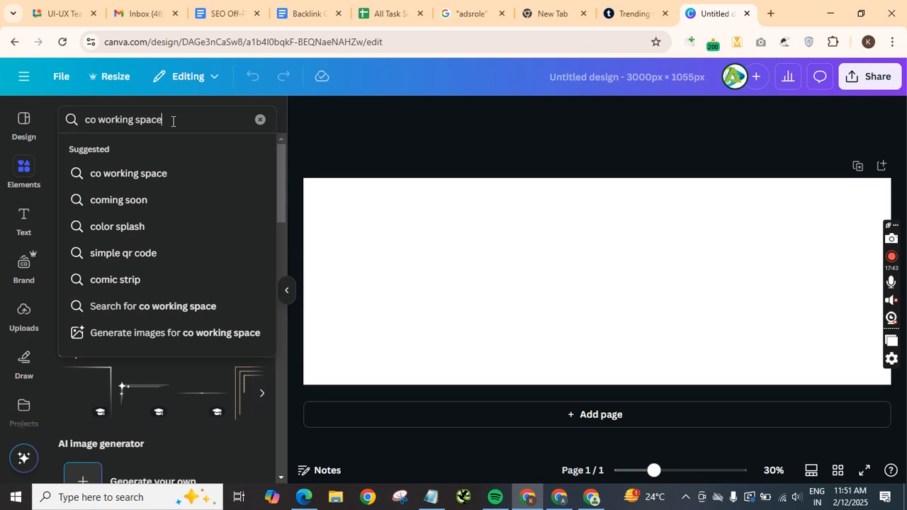
key(Return)
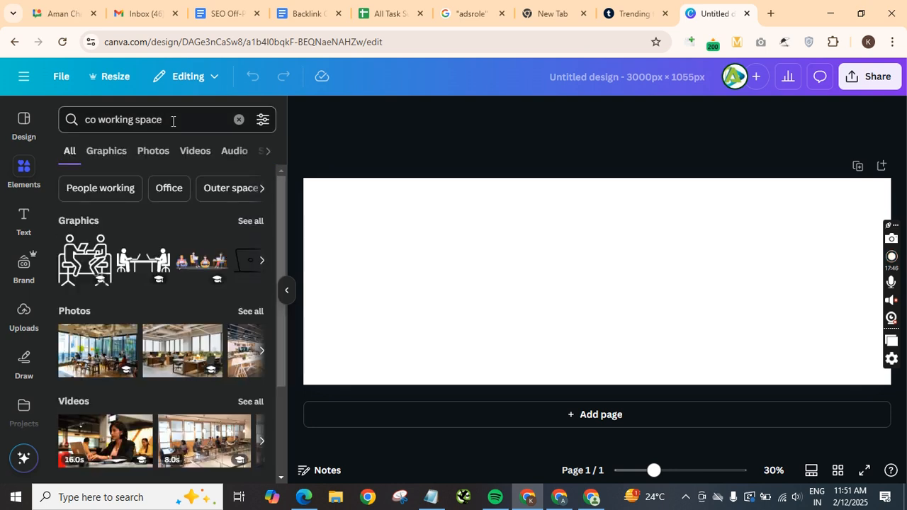
click(153, 151)
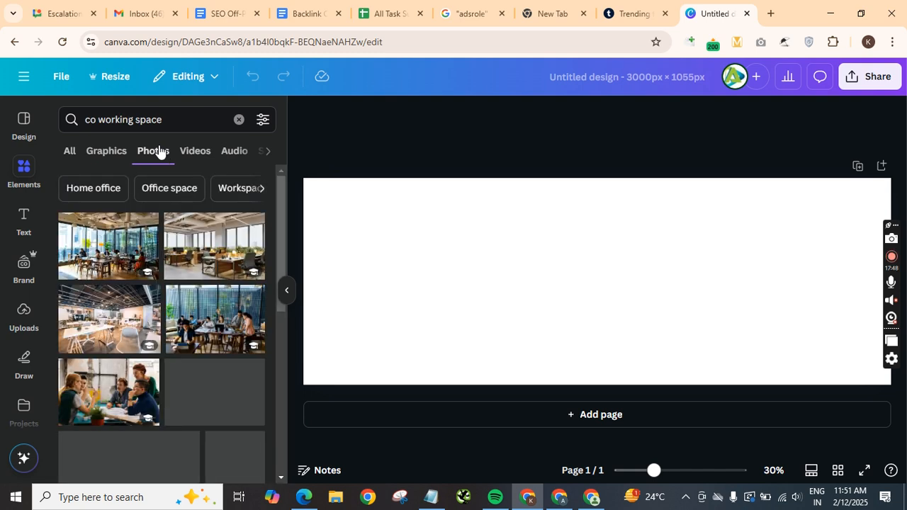
scroll(201, 338, down, 10)
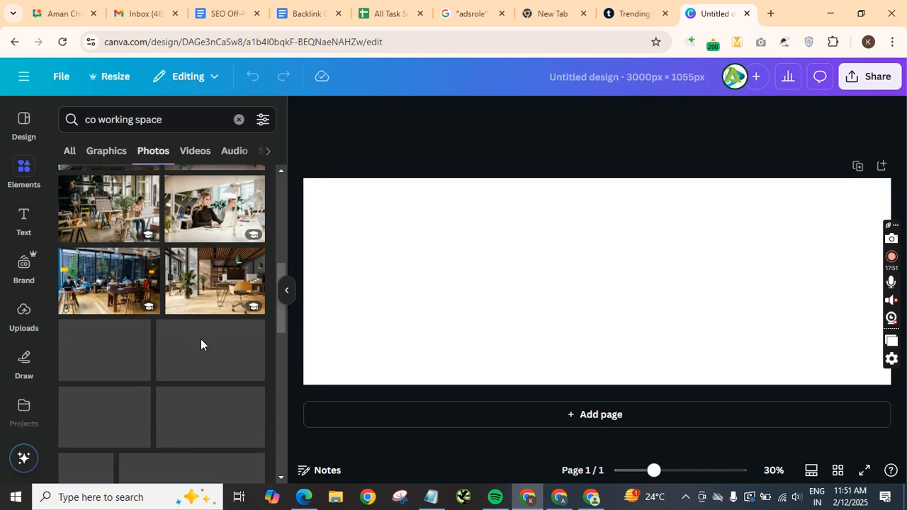
scroll(201, 345, down, 1)
scroll(201, 345, down, 8)
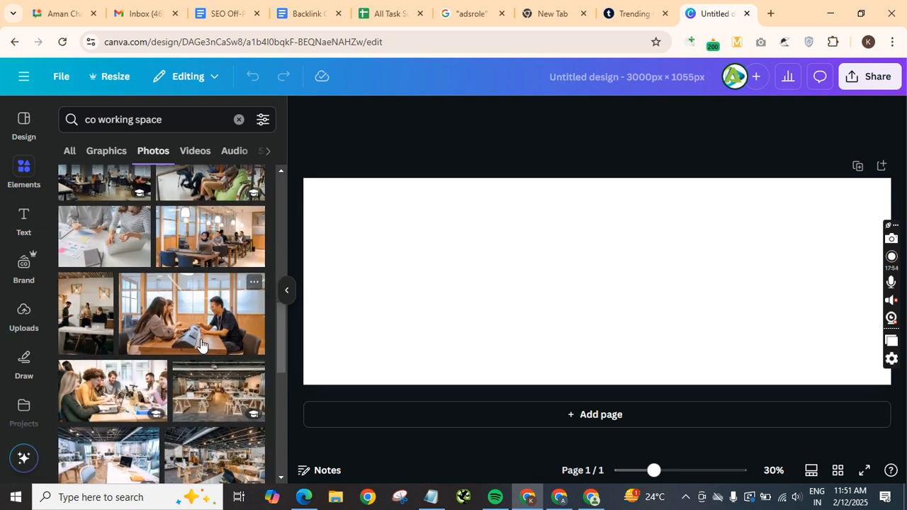
scroll(200, 344, down, 5)
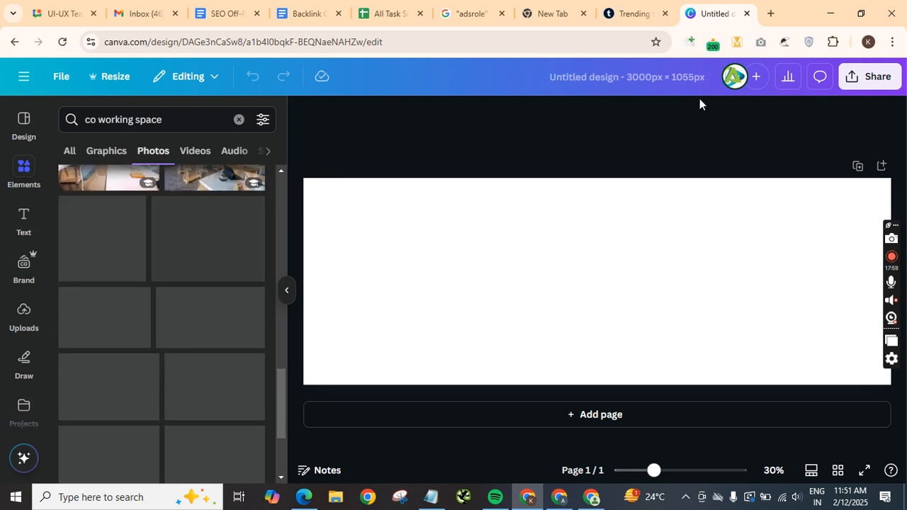
- In a new tab, go to google.com and search for 'co working space'
click(772, 14)
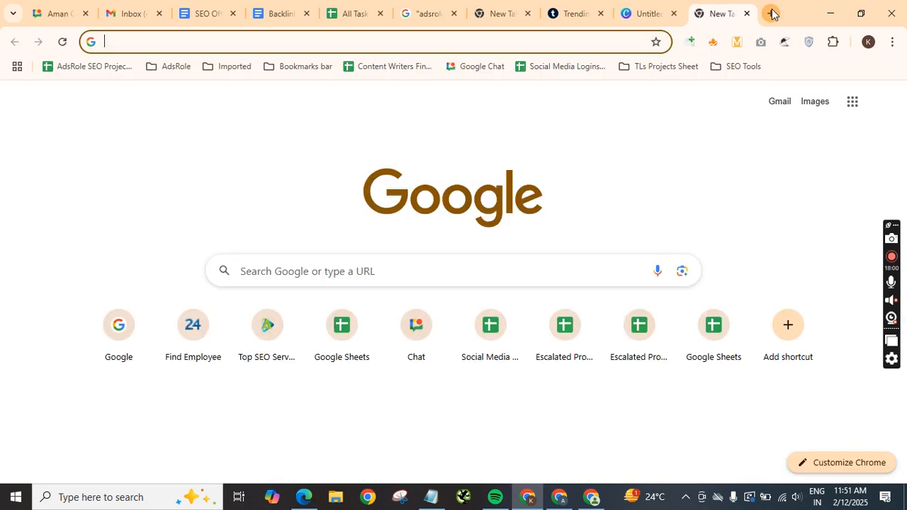
text(go)
key(Return)
text(co)
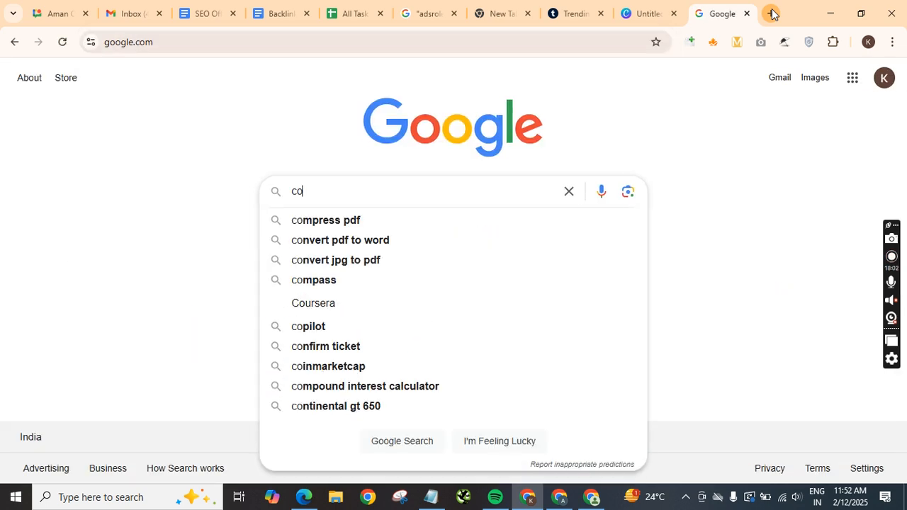
text( working)
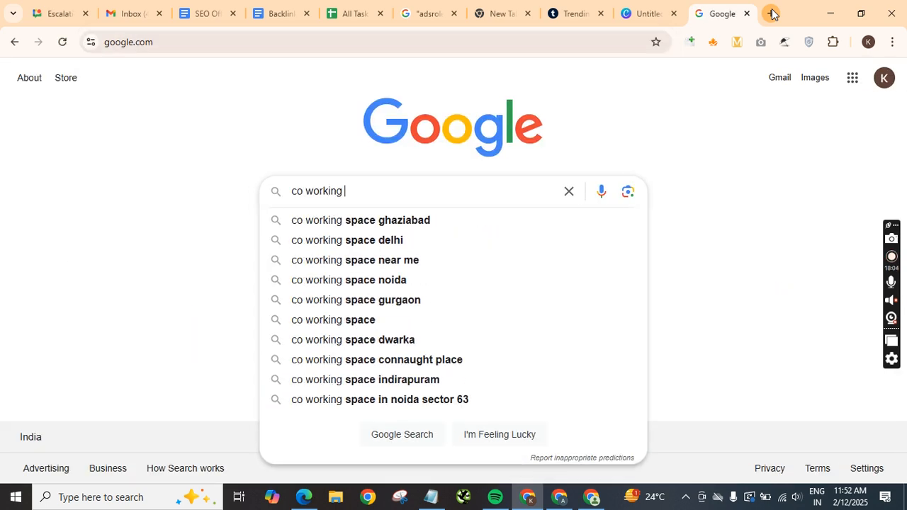
key(Down)
key(Down)
key(BackSpace)
key(BackSpace)
key(BackSpace)
key(BackSpace)
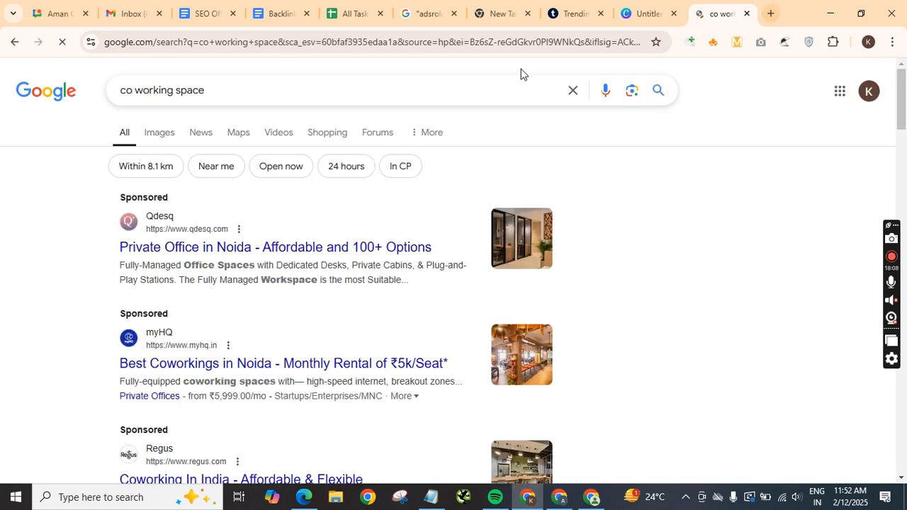
- Switch to the Images results and open the first image result in a new tab
click(160, 133)
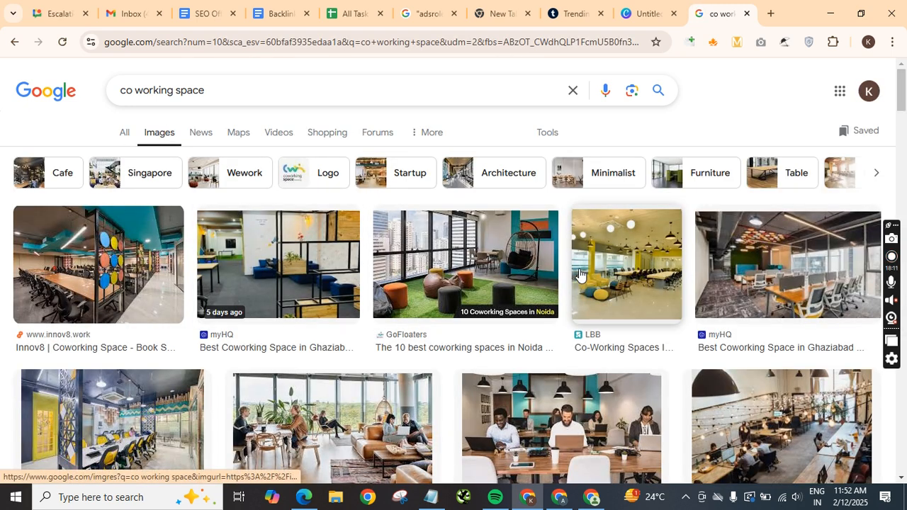
scroll(581, 274, down, 2)
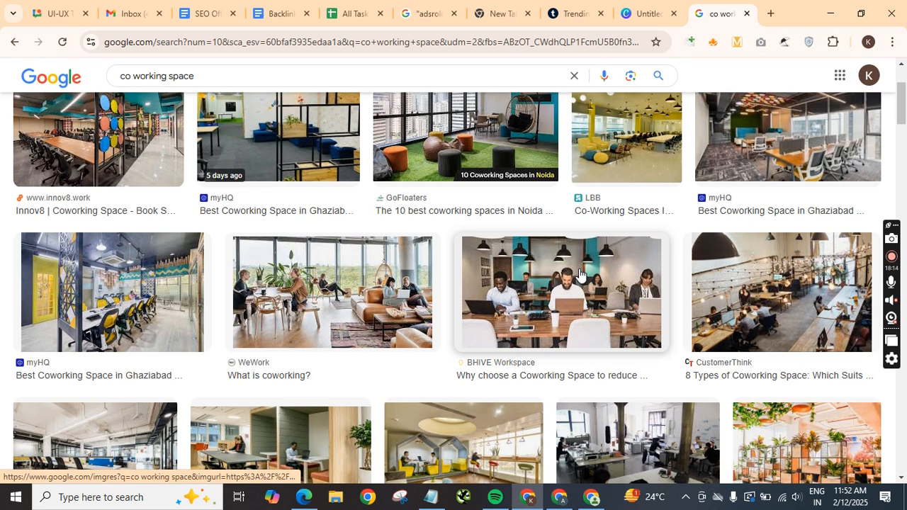
click(331, 77)
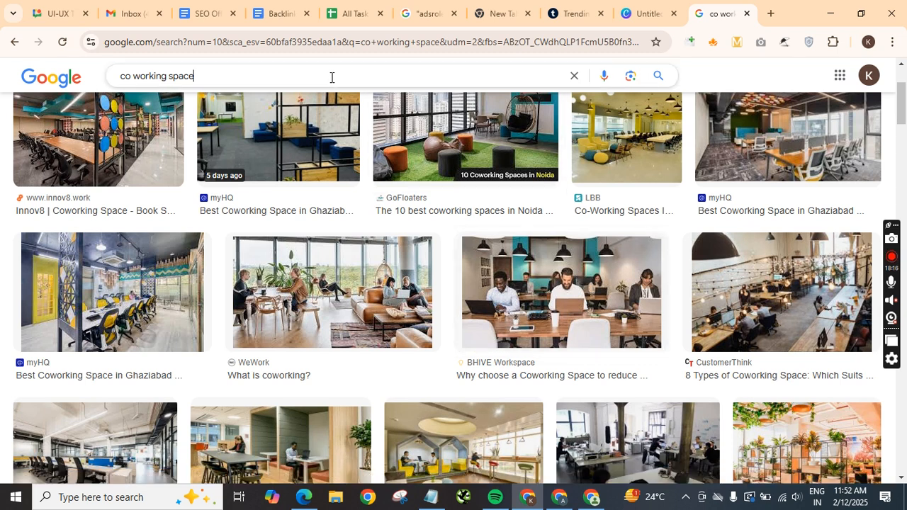
click(1, 219)
scroll(243, 243, up, 2)
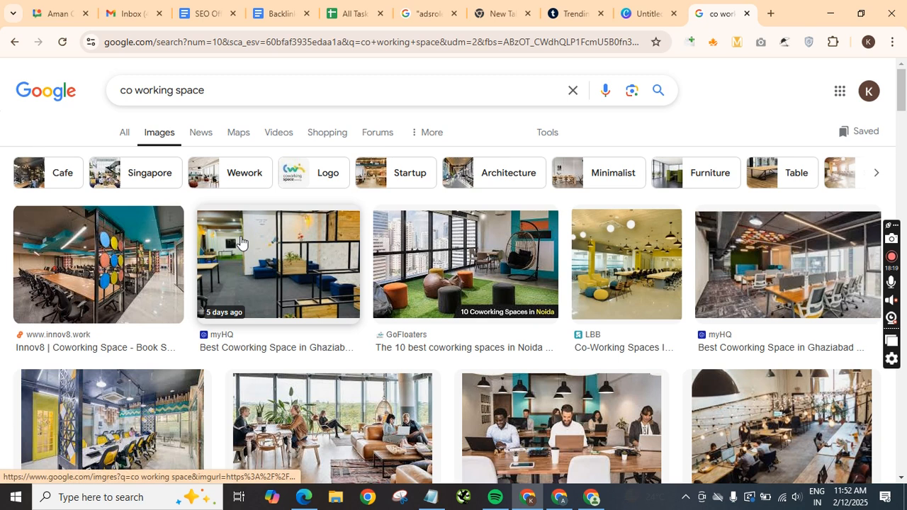
middle_click(80, 284)
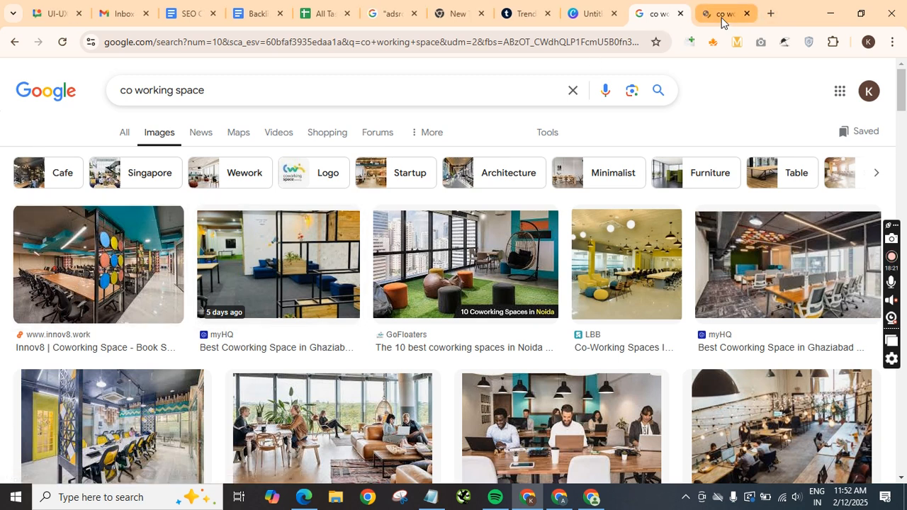
- Open the Innov8 coworking site behind the first image result and scroll through it
click(722, 22)
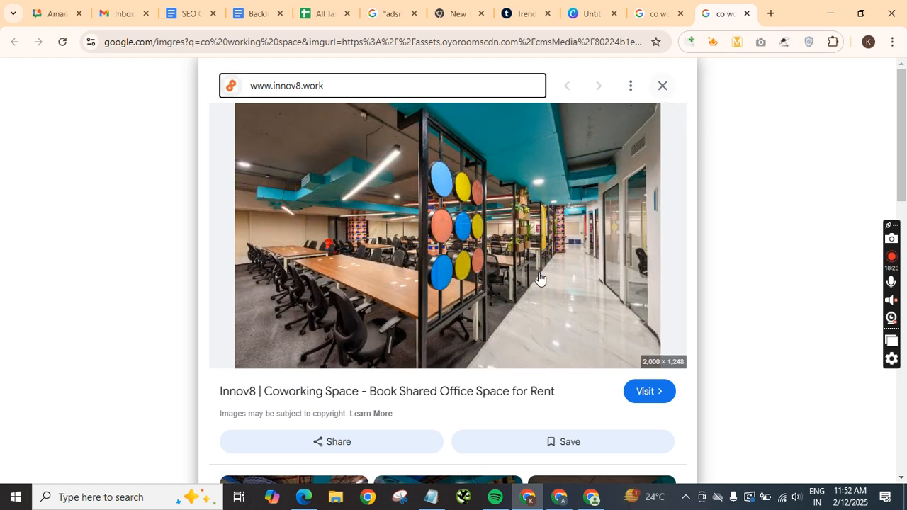
click(515, 320)
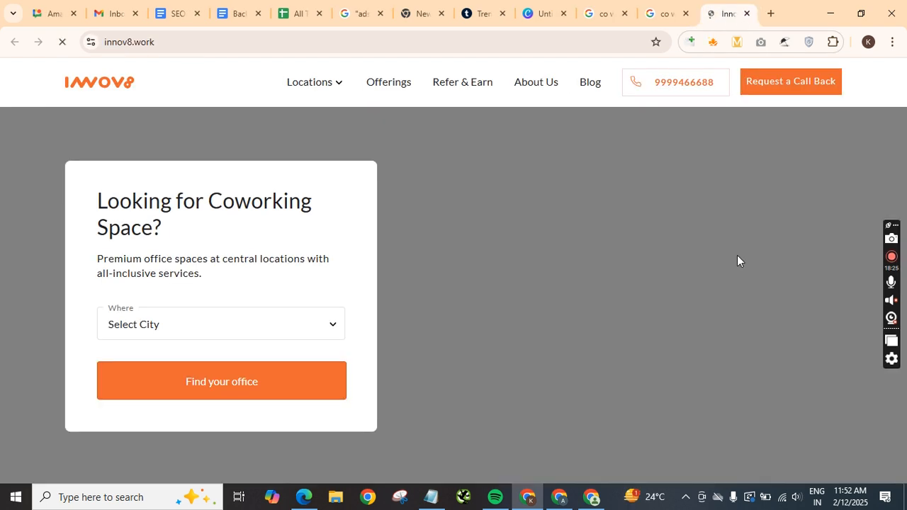
scroll(752, 195, down, 20)
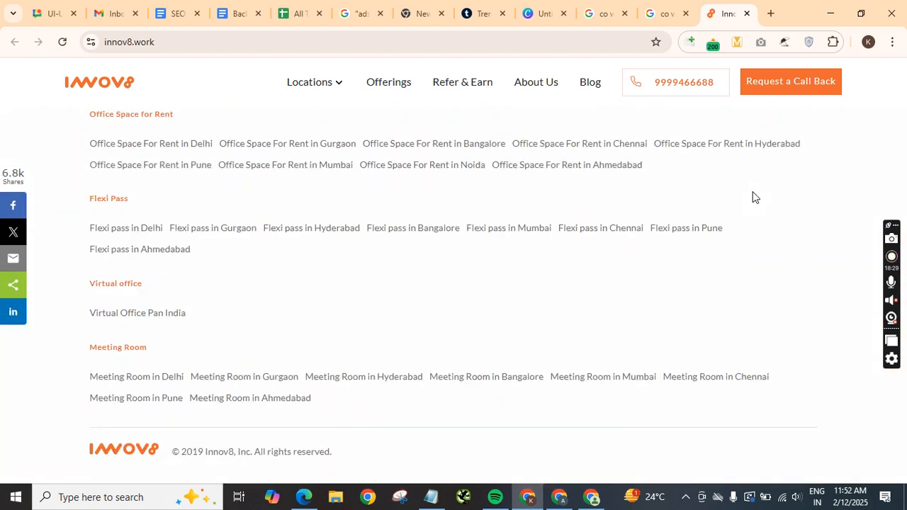
scroll(600, 330, up, 8)
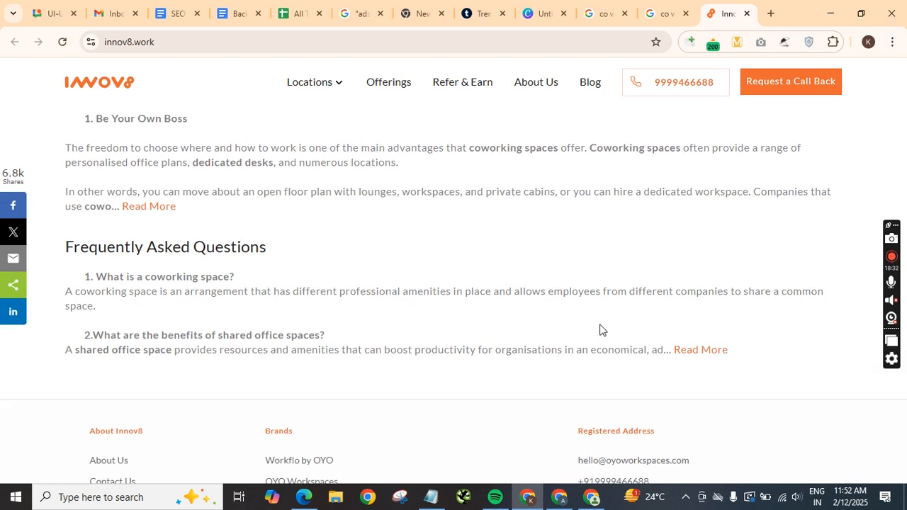
scroll(600, 329, down, 8)
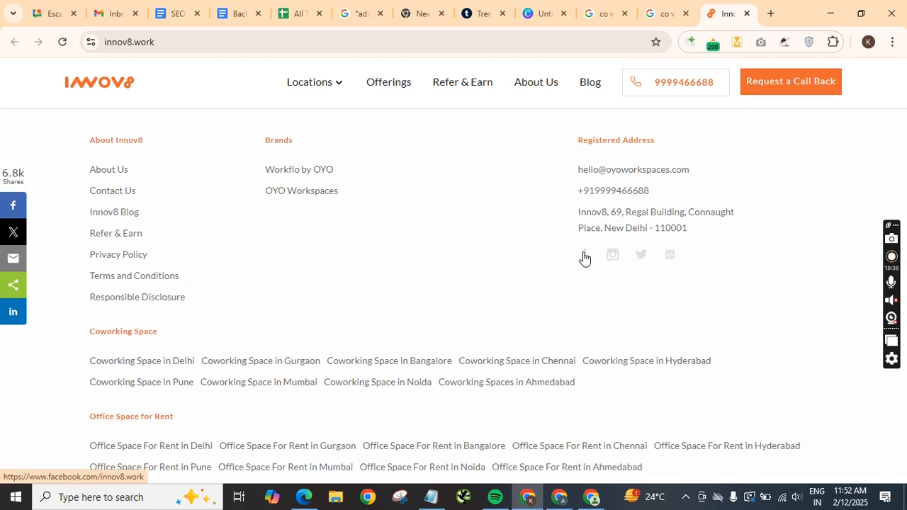
- Check Innov8's Facebook page, then return to the WorkRole window's work-role-logo.png tab
click(584, 257)
click(723, 19)
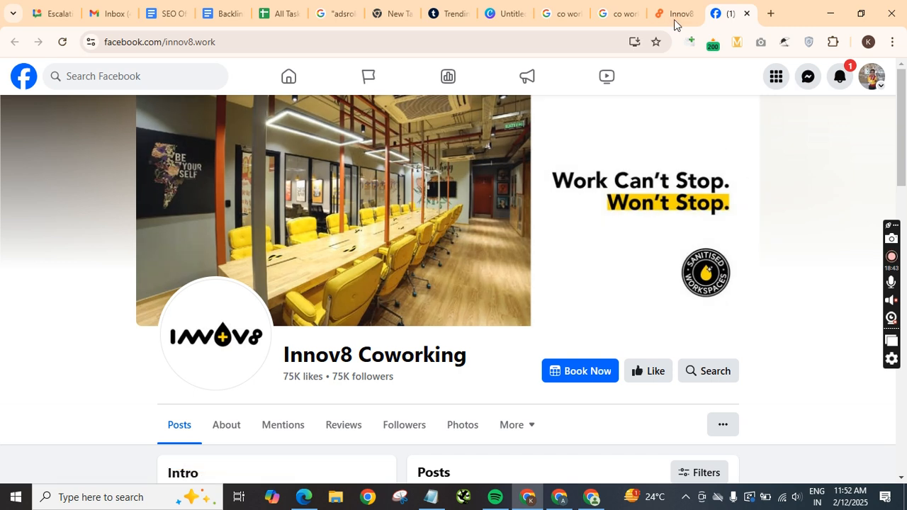
click(669, 16)
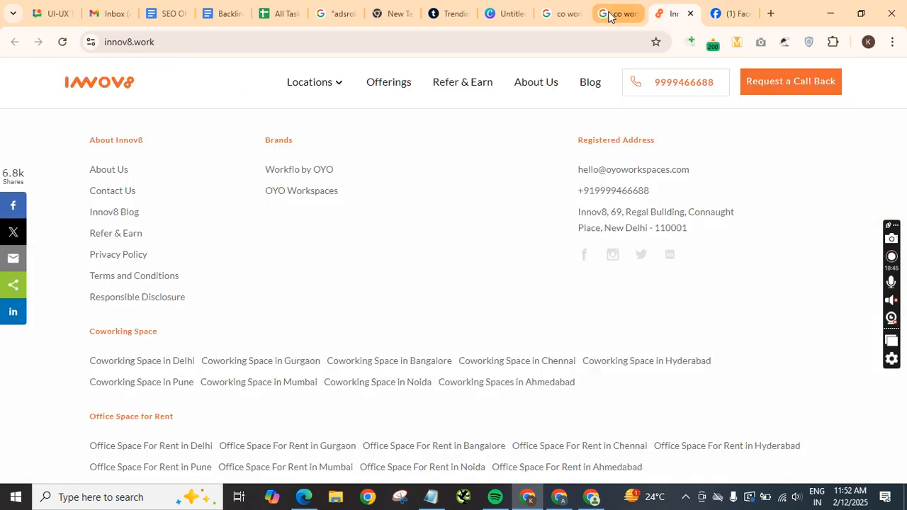
click(608, 16)
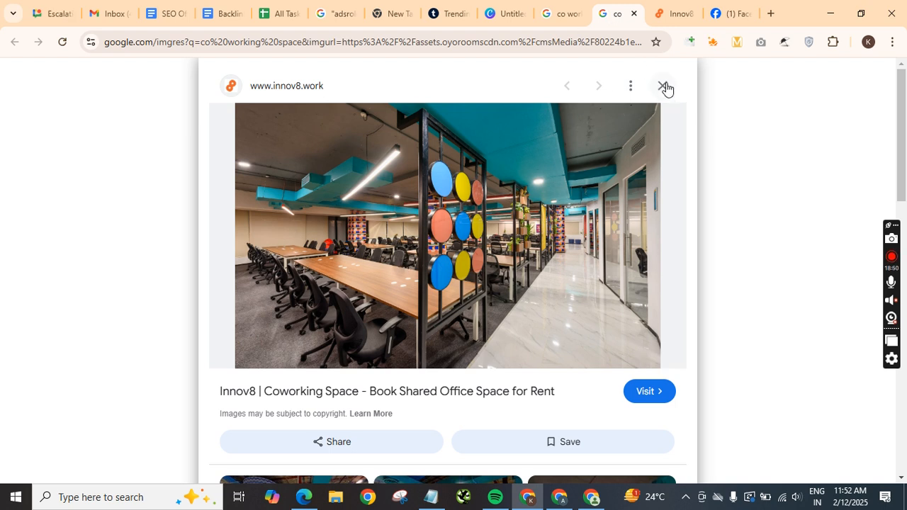
click(593, 498)
click(397, 12)
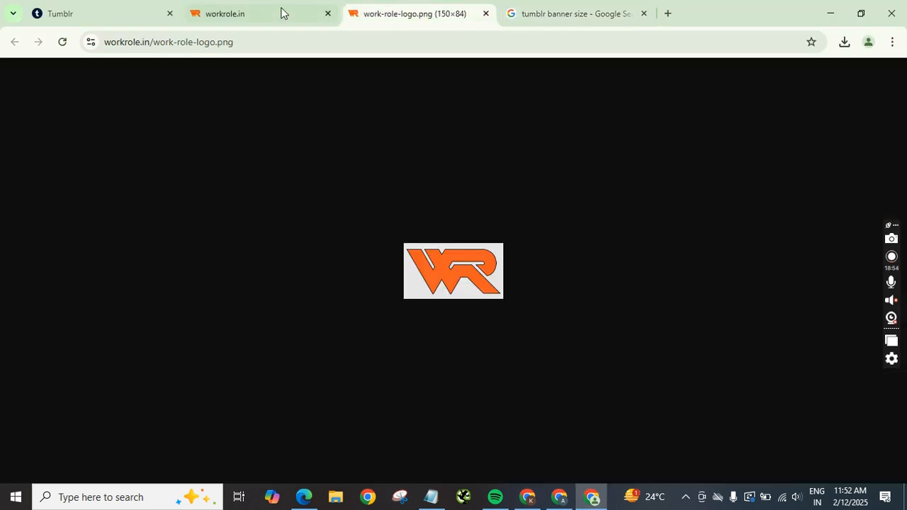
- Show the workrole.in homepage's 'Create Innovate Connect' hero section with Snipping Tool ready alongside
click(277, 12)
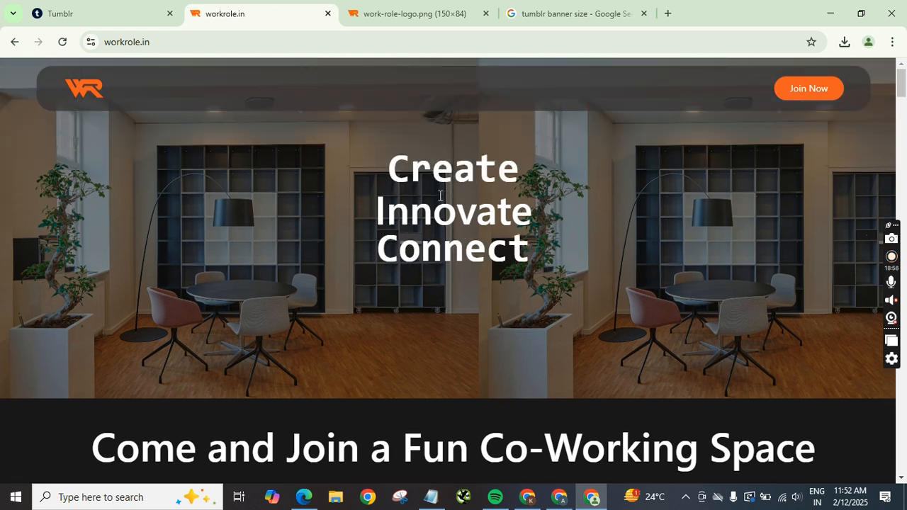
scroll(440, 195, down, 2)
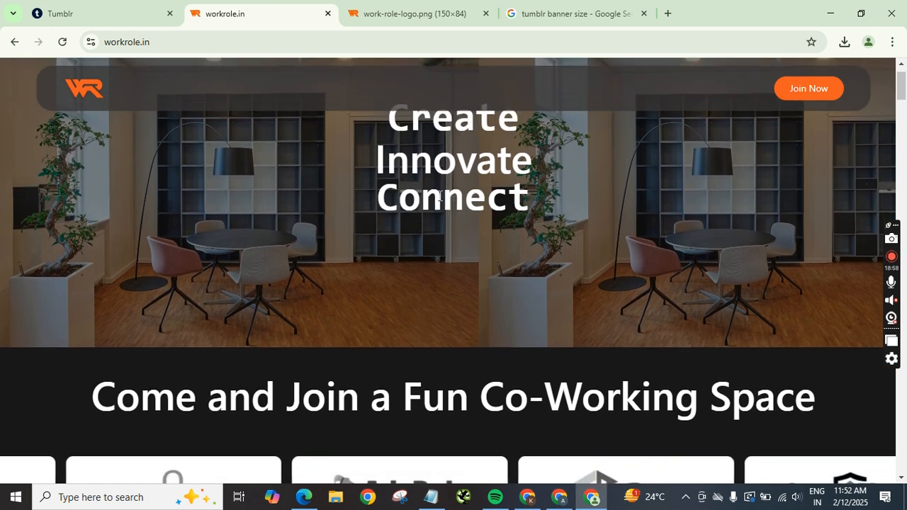
scroll(438, 195, up, 2)
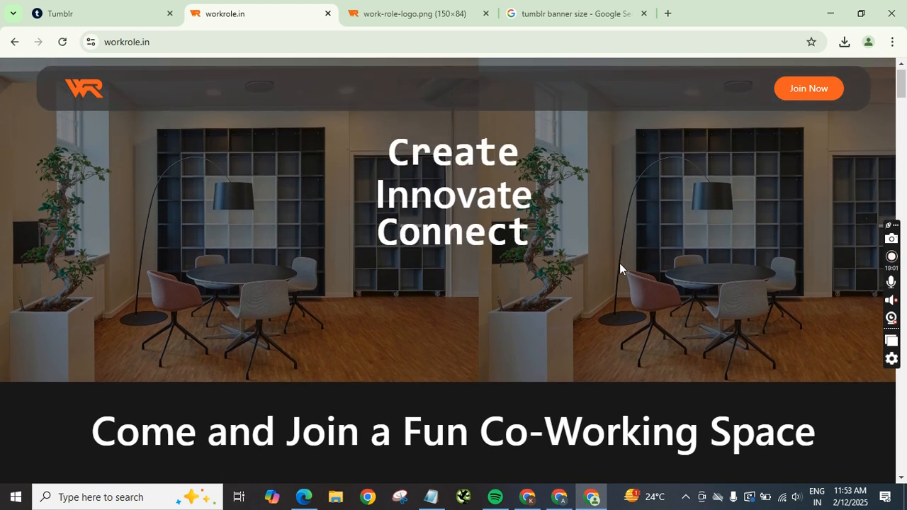
click(406, 504)
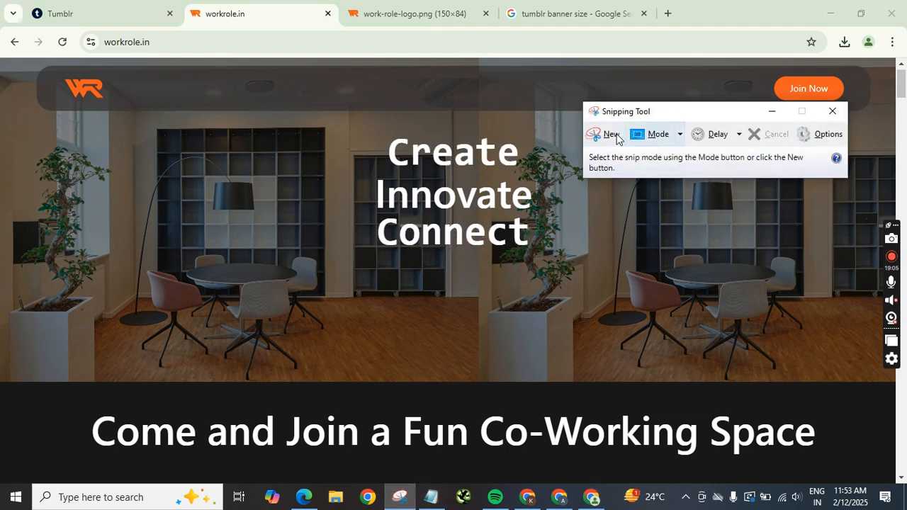
- Snip the workrole.in hero banner, then inspect the page code behind the hero image
click(609, 135)
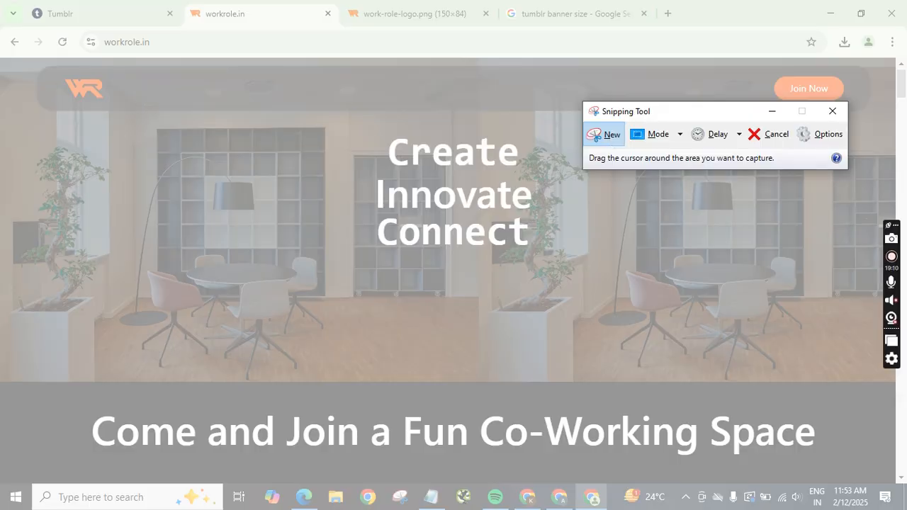
drag(1, 60, 876, 484)
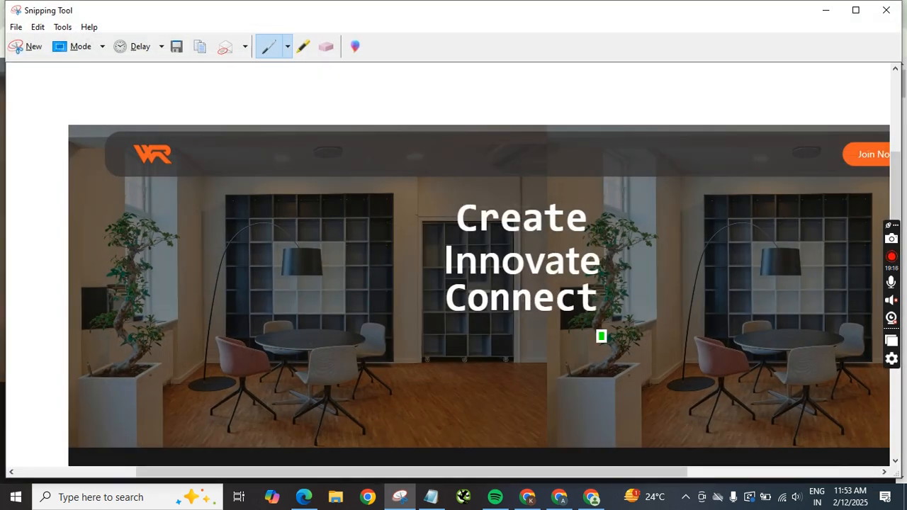
click(825, 10)
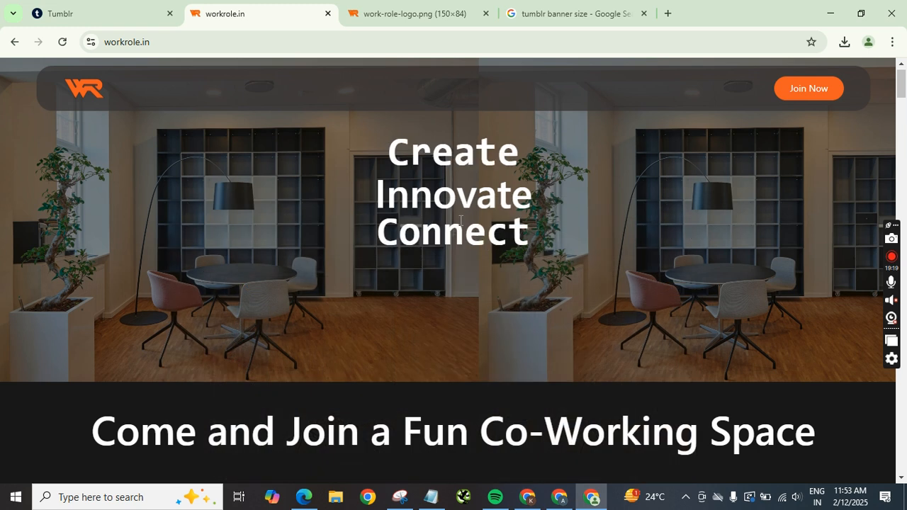
right_click(276, 269)
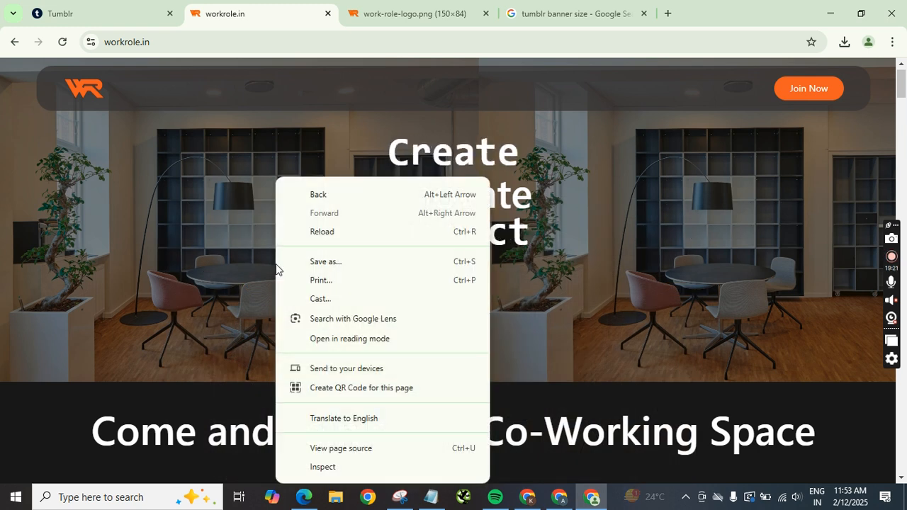
click(322, 468)
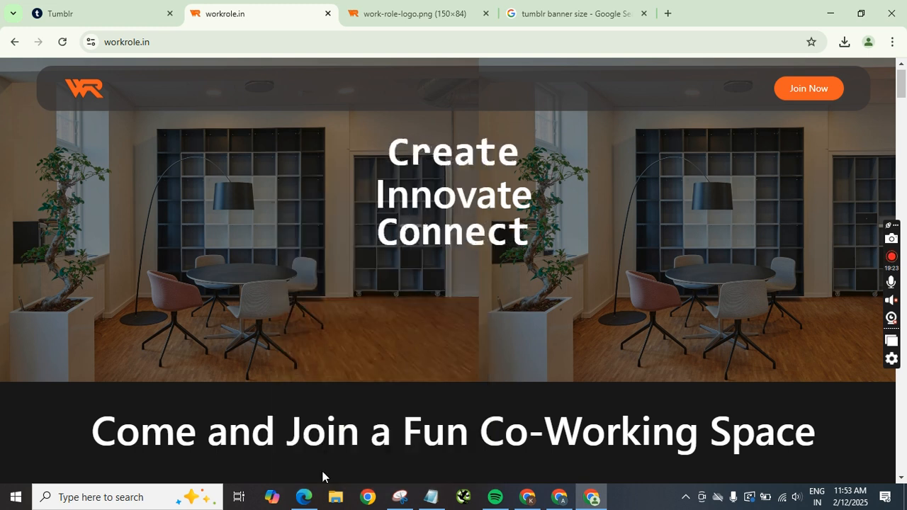
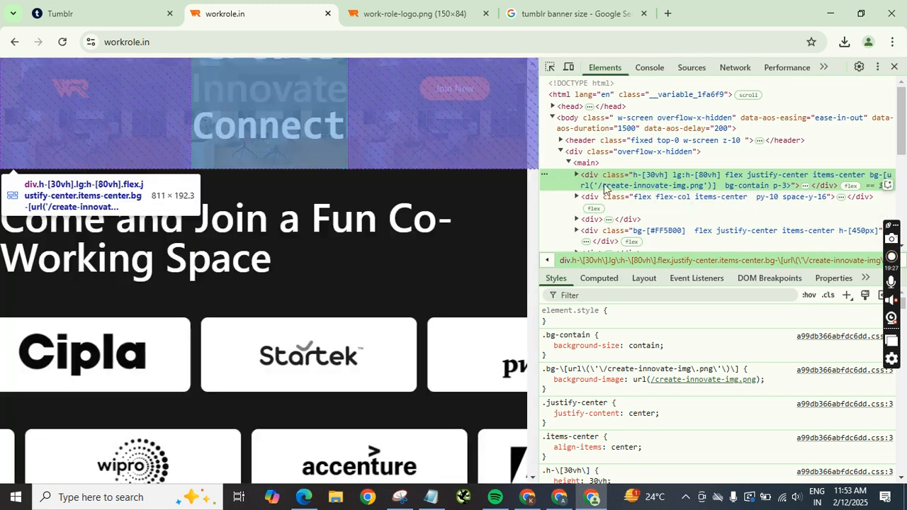
- Pick the workrole.in hero with the element picker and expand its div in Elements
click(551, 71)
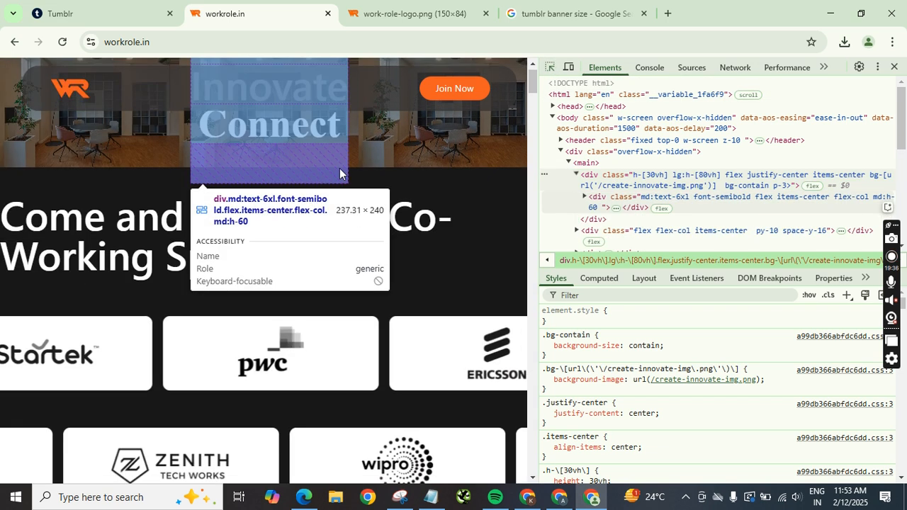
click(374, 119)
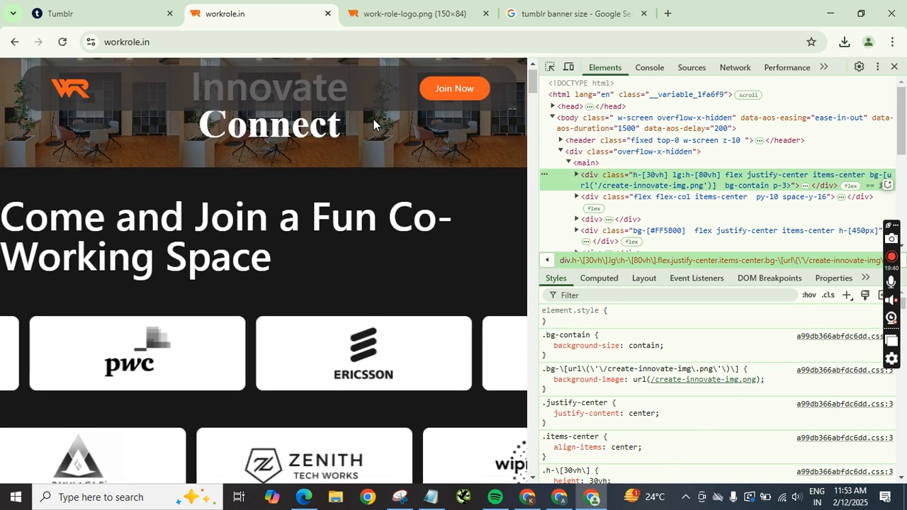
click(577, 175)
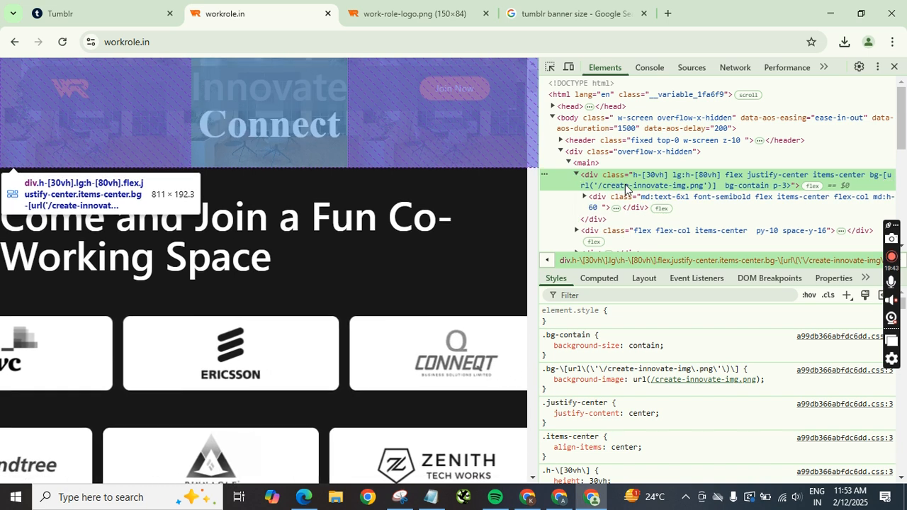
double_click(638, 188)
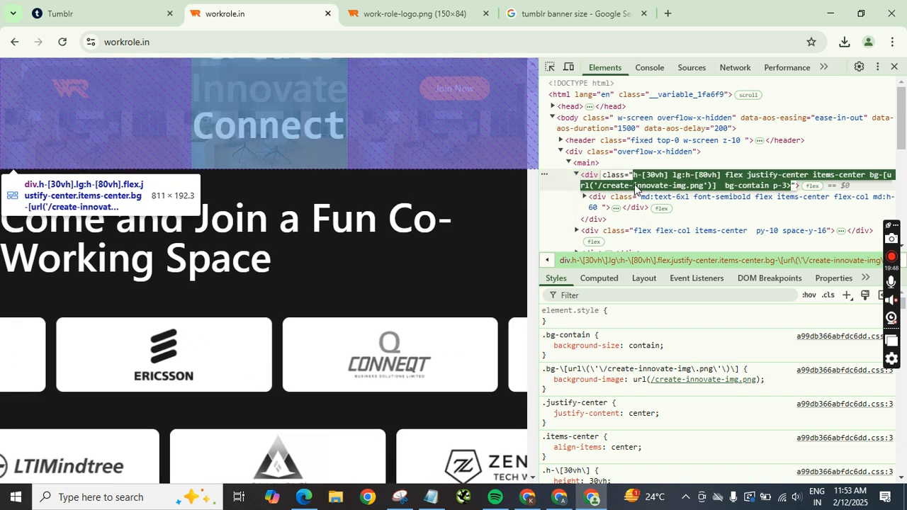
click(618, 190)
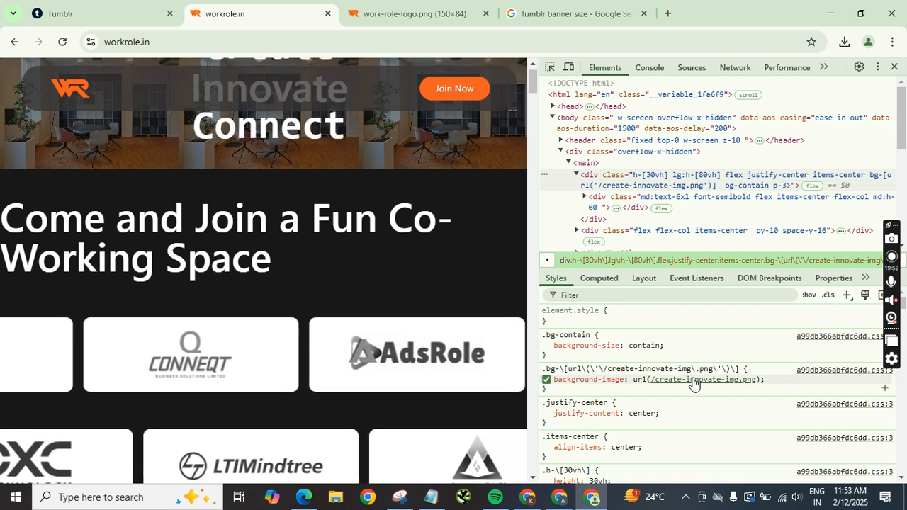
- Preview the 1440 × 1024 create-innovate-img.png background from Styles, then close DevTools
click(702, 381)
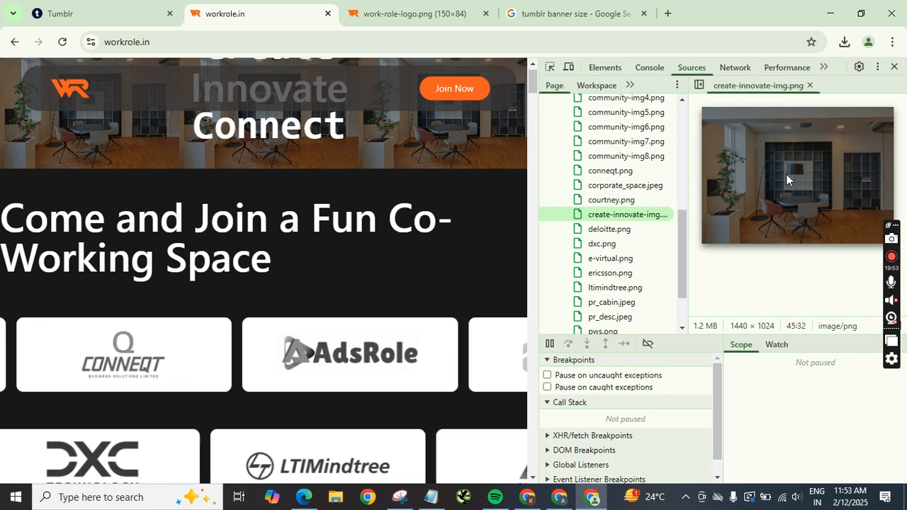
right_click(784, 177)
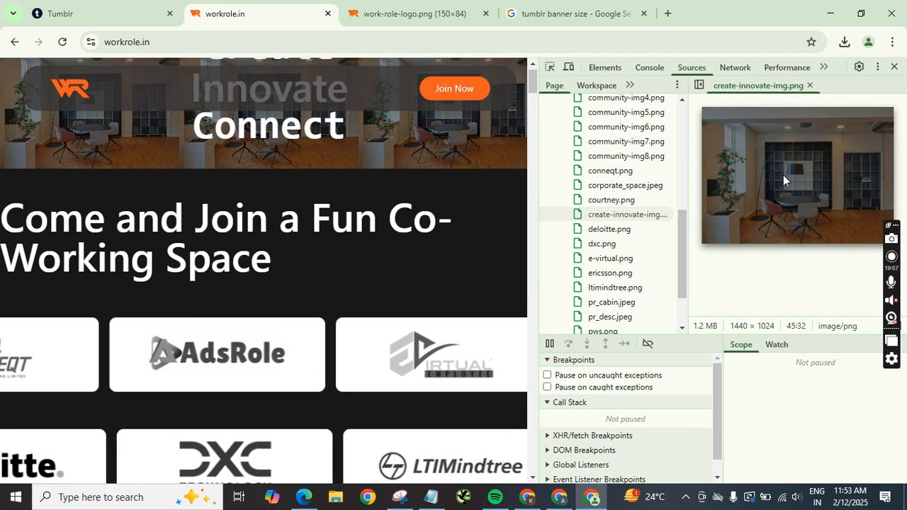
click(894, 67)
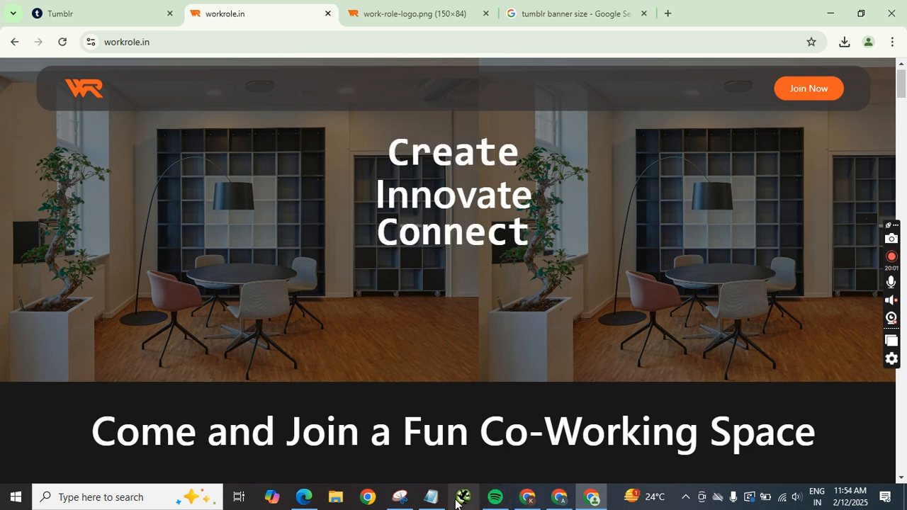
- Bring up the hero snip in Snipping Tool, then return to the blank 3000 × 1055 px Canva design
click(411, 499)
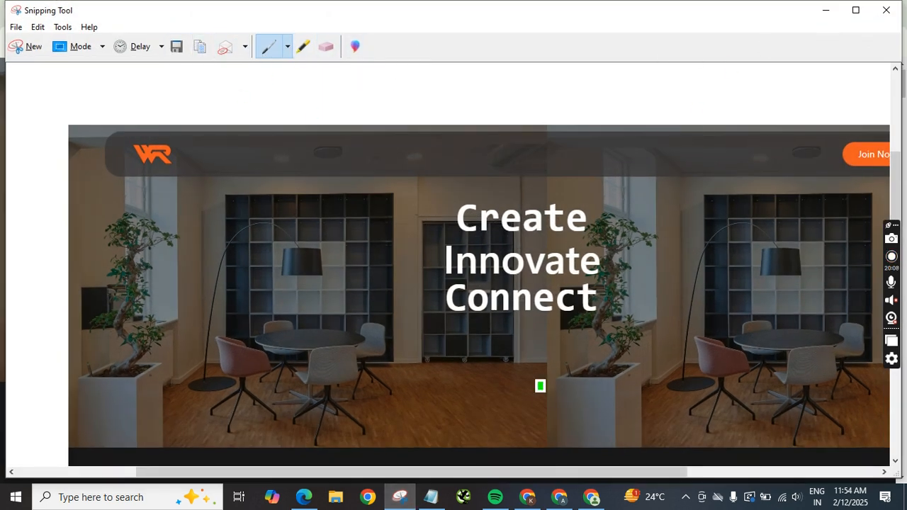
click(527, 497)
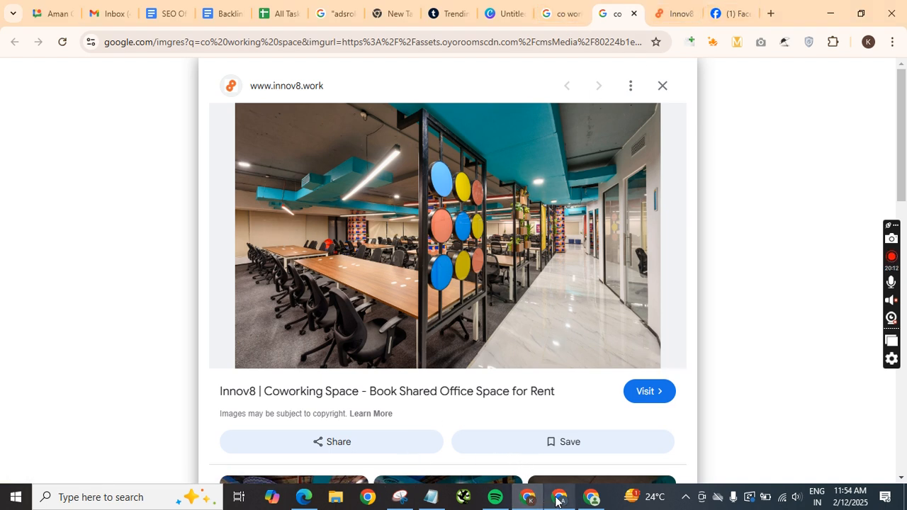
mouse_move(559, 497)
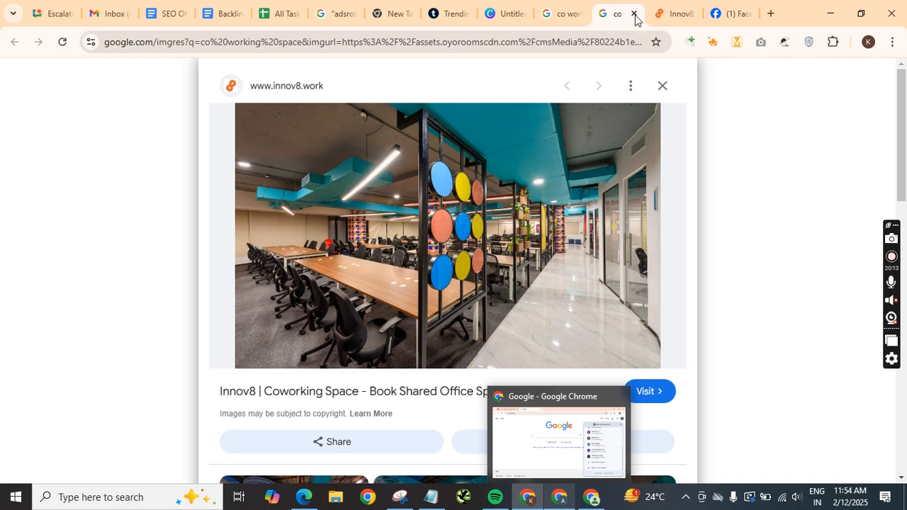
click(507, 14)
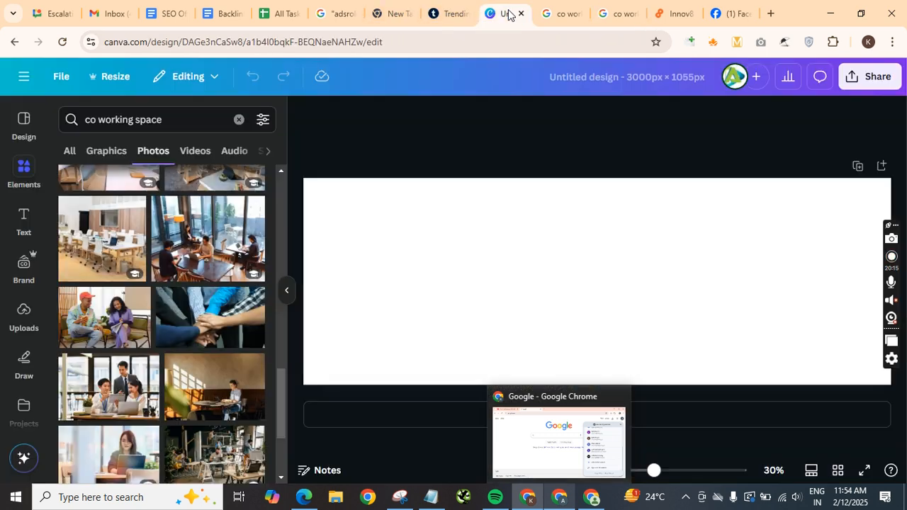
- Paste the hero screenshot into the banner, enlarge it to full height and align it right
key(ctrl+v)
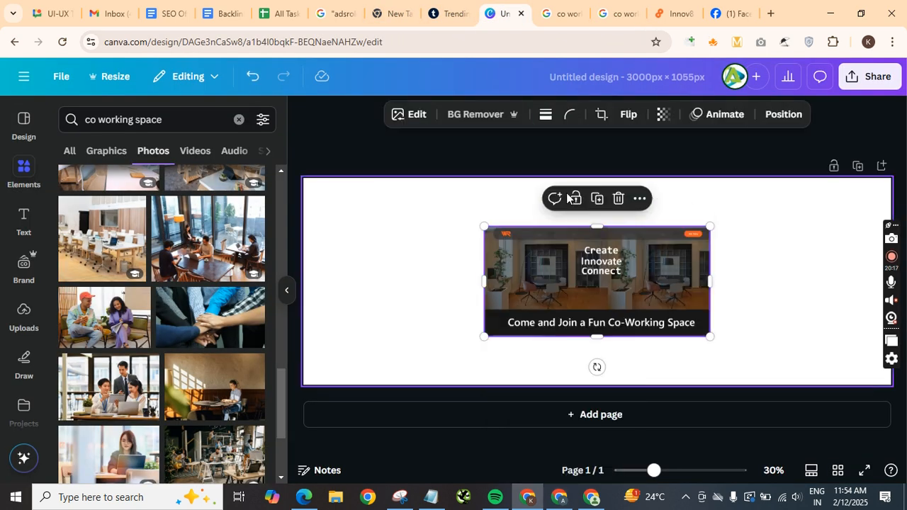
drag(710, 226, 823, 182)
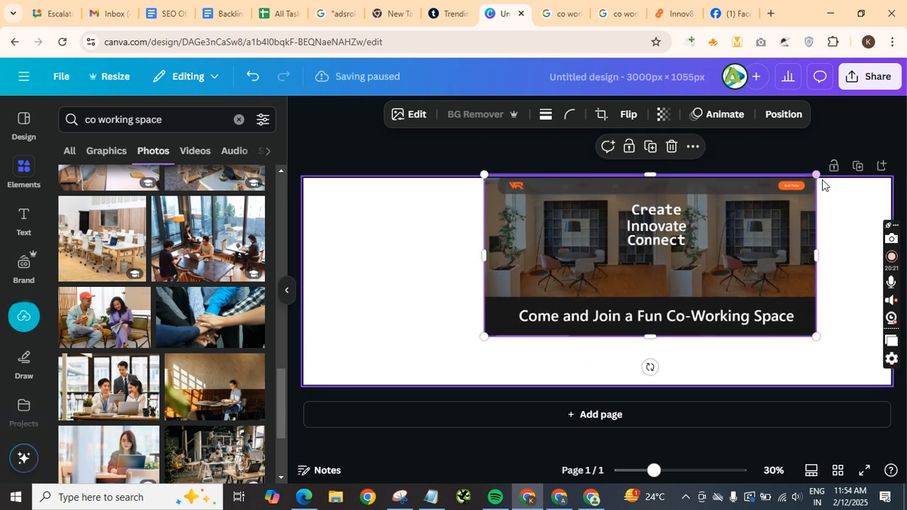
drag(485, 337, 389, 385)
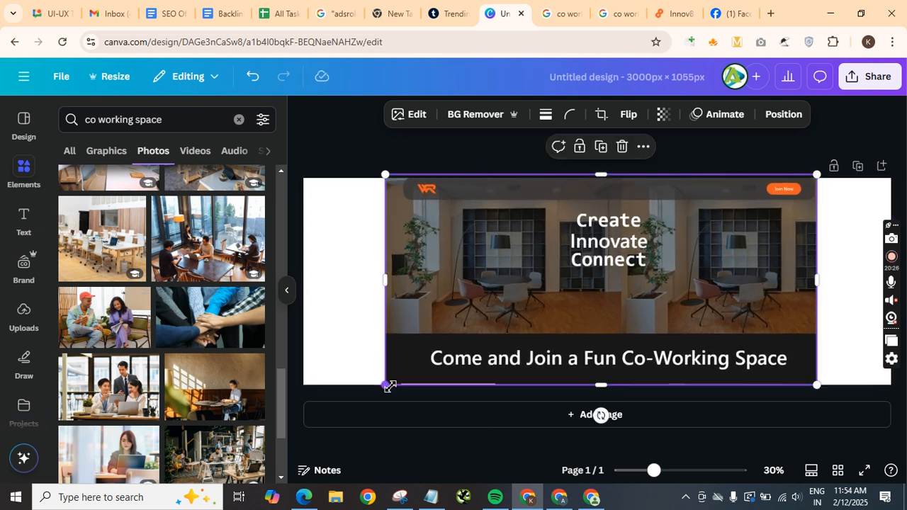
drag(582, 296, 654, 297)
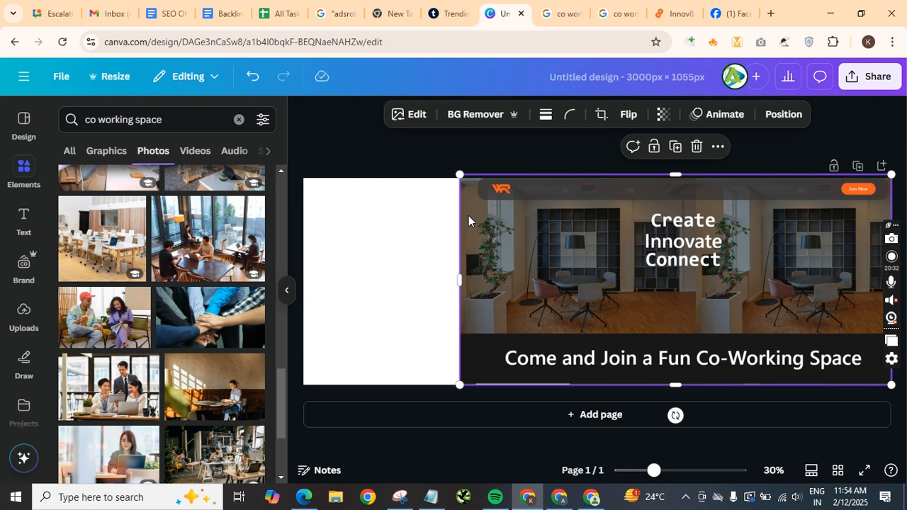
click(406, 257)
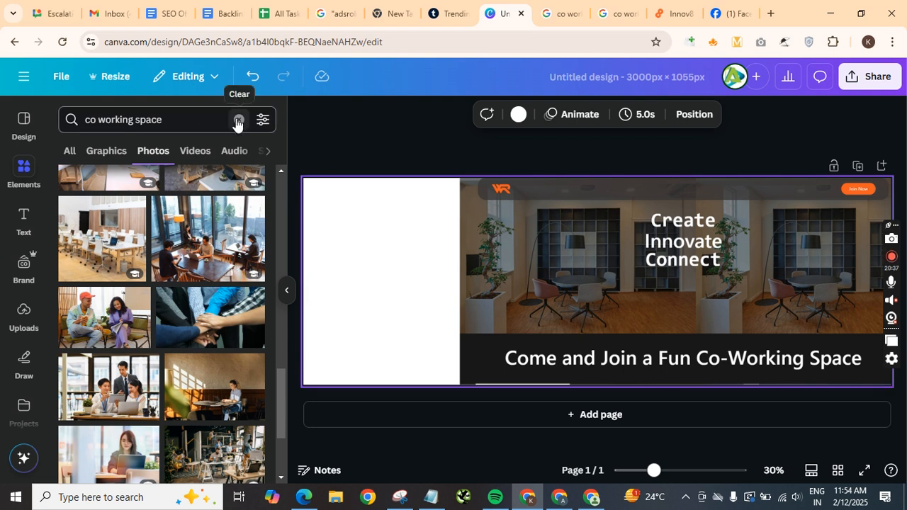
- Add an office photo from the photo results and stretch it over the banner's left strip
scroll(186, 325, down, 5)
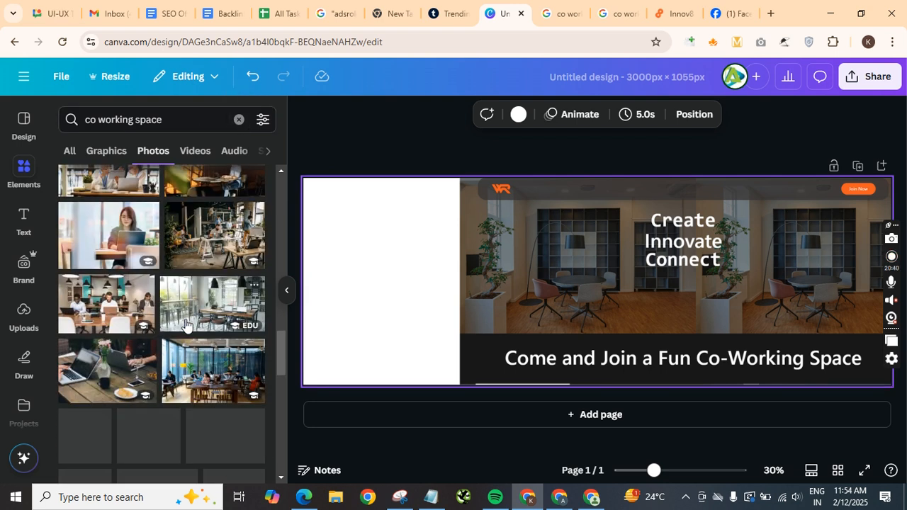
scroll(185, 325, down, 1)
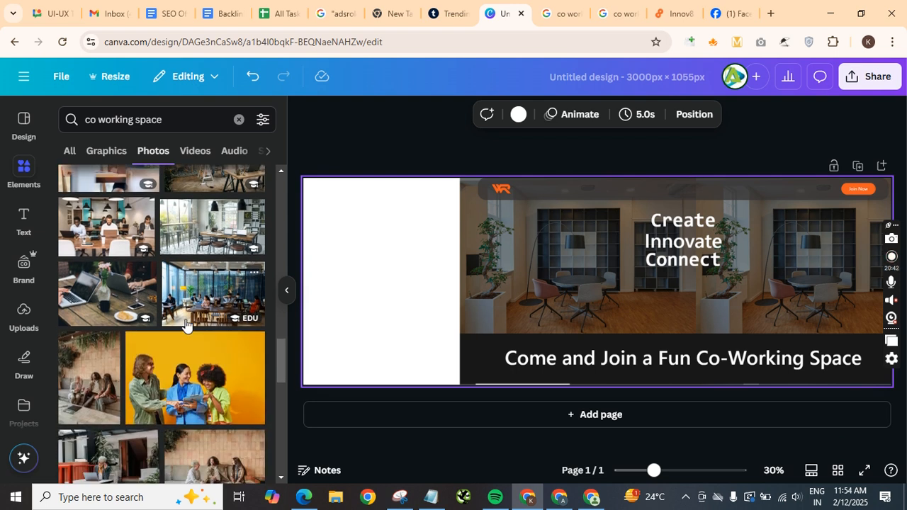
scroll(186, 325, down, 6)
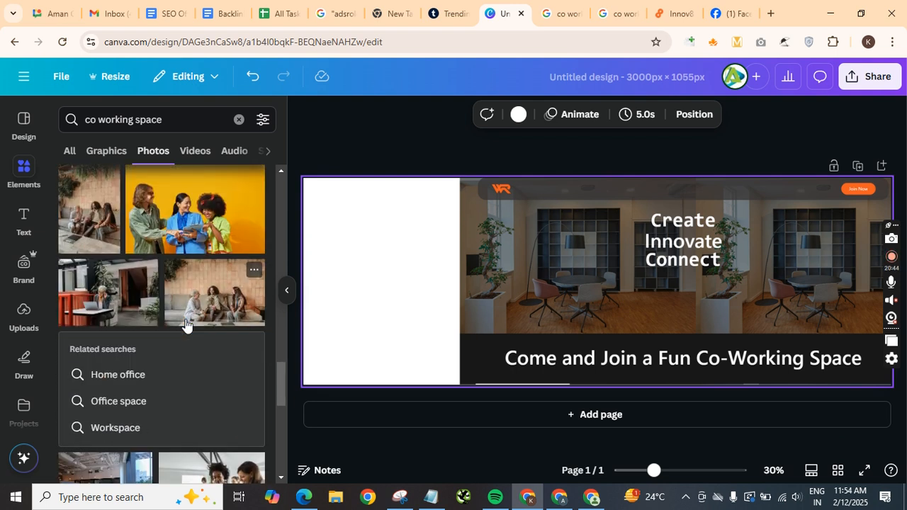
scroll(185, 326, down, 3)
scroll(186, 325, down, 2)
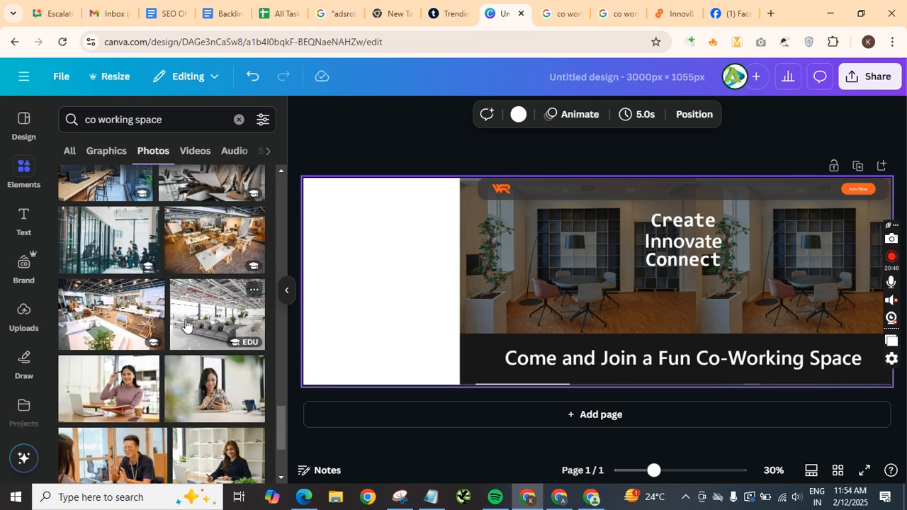
scroll(185, 326, down, 3)
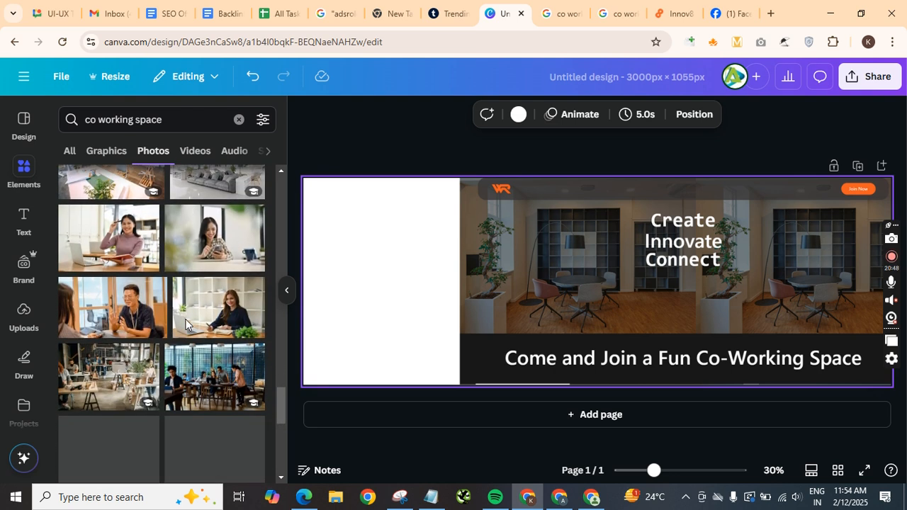
scroll(185, 325, down, 4)
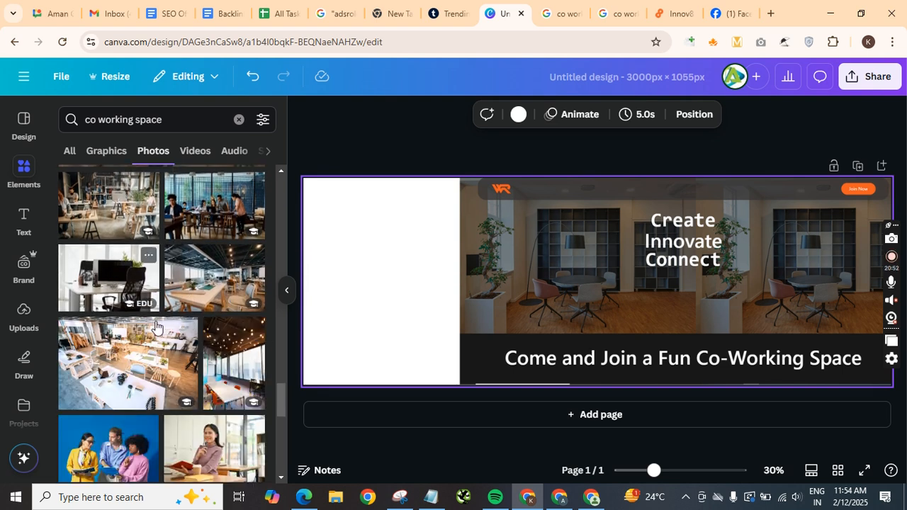
scroll(156, 326, down, 1)
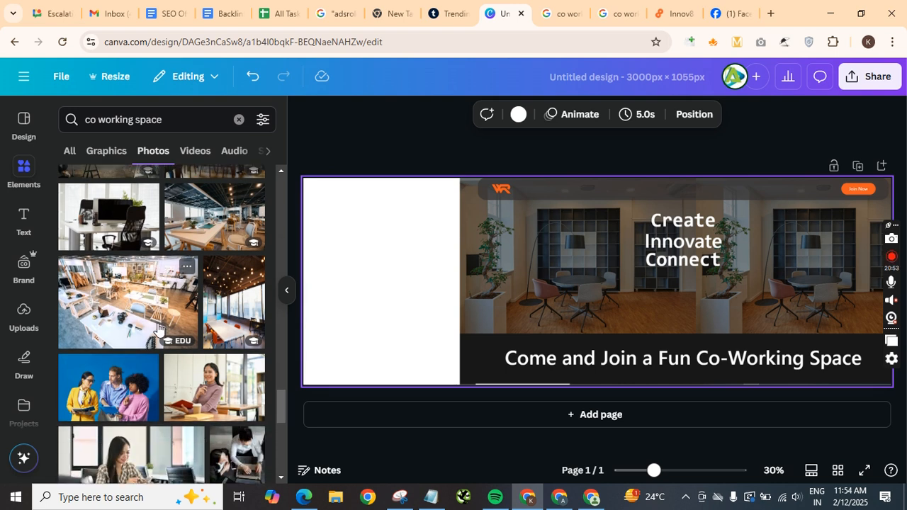
scroll(157, 328, up, 1)
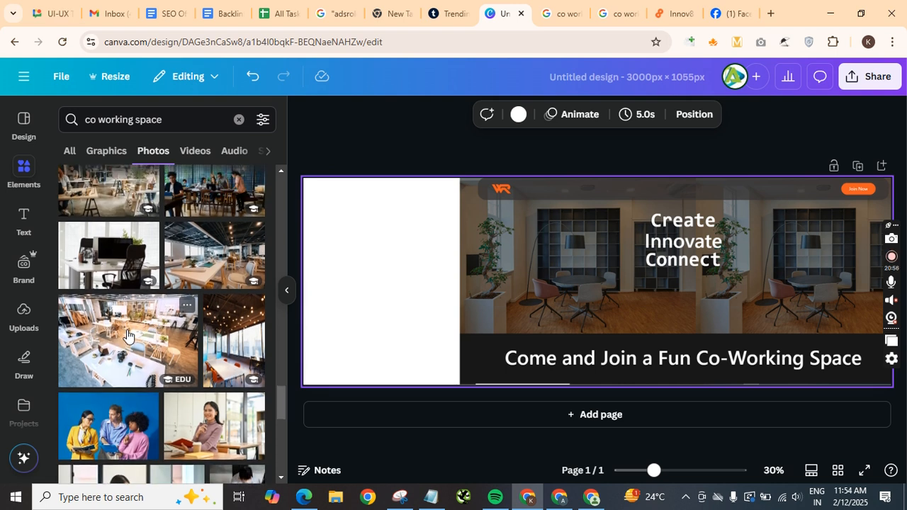
click(127, 335)
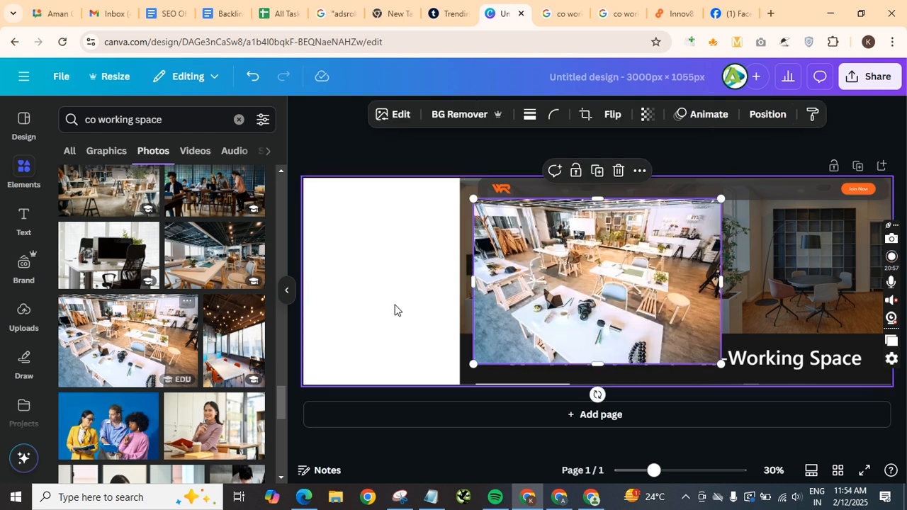
drag(583, 272, 411, 264)
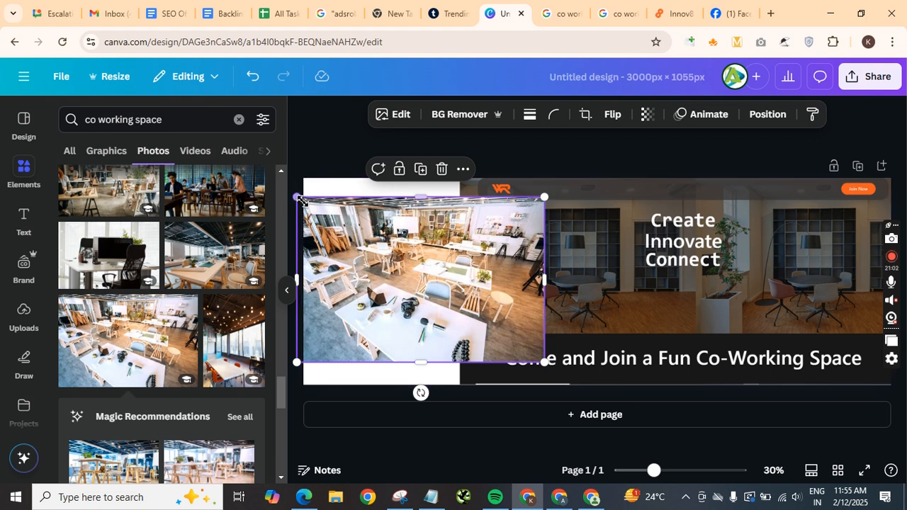
drag(296, 197, 269, 177)
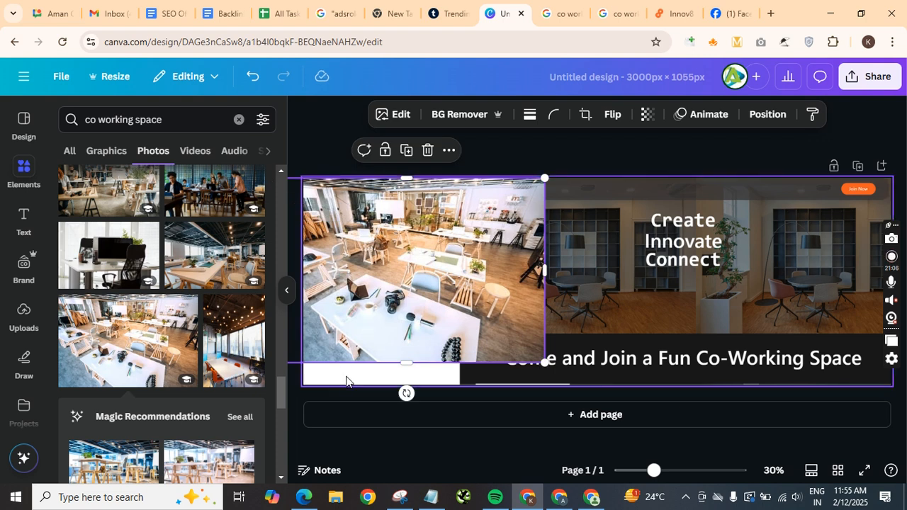
drag(546, 364, 578, 385)
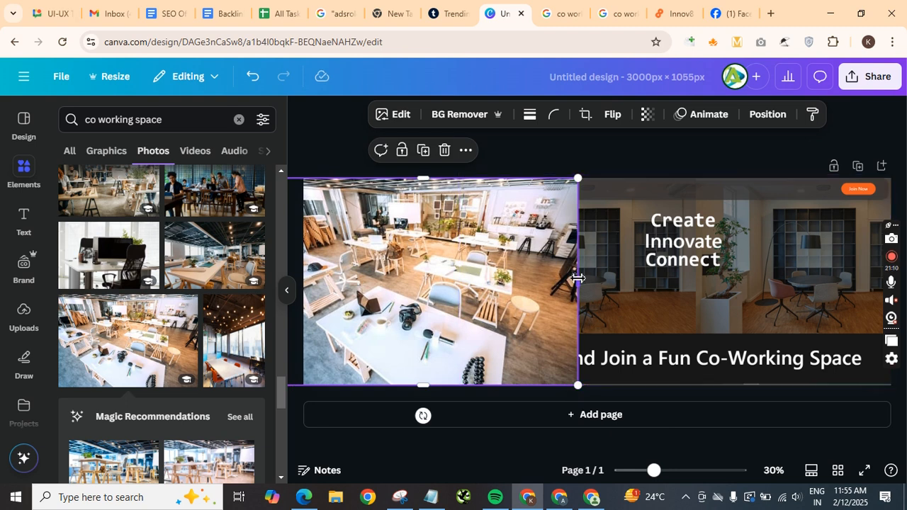
drag(559, 284, 458, 290)
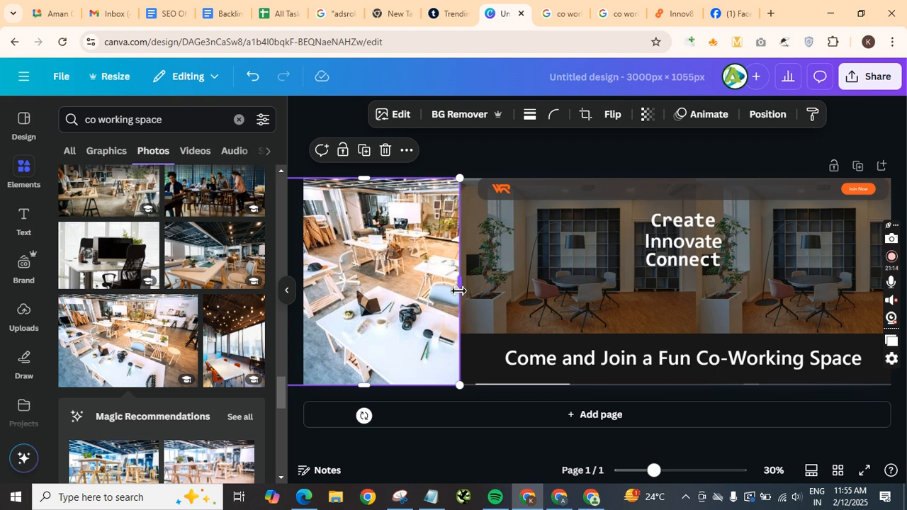
- Delete the left-side office photo, leaving that strip plain white
click(500, 161)
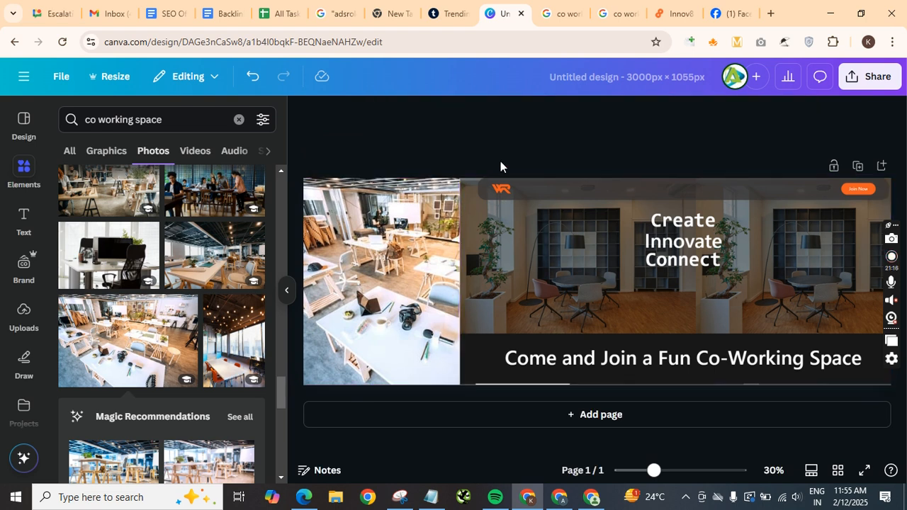
click(403, 254)
key(Delete)
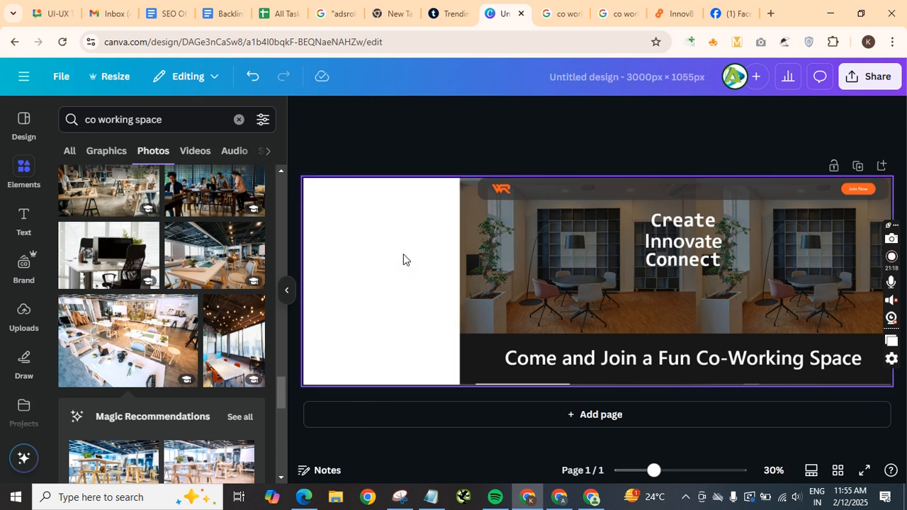
- Add the string-lights co-working photo and enlarge it to fill the banner's left strip
click(243, 344)
drag(615, 280, 371, 259)
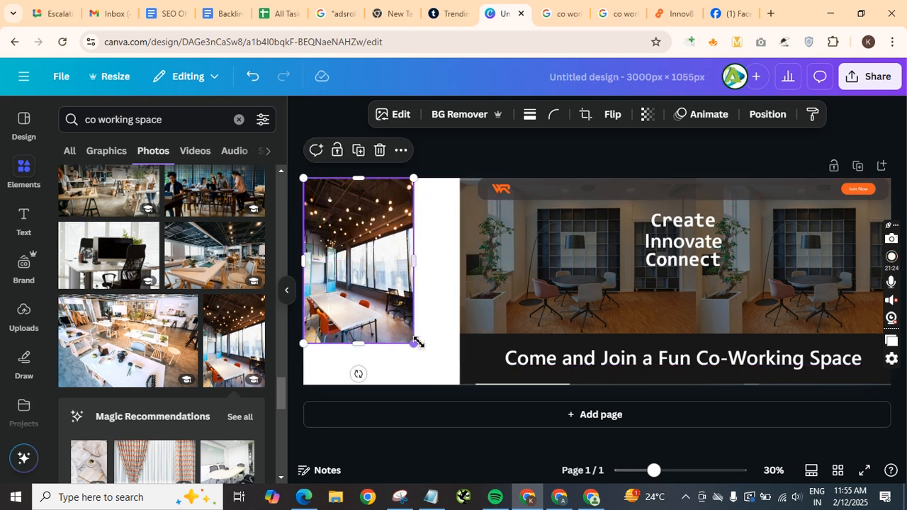
drag(421, 349, 508, 384)
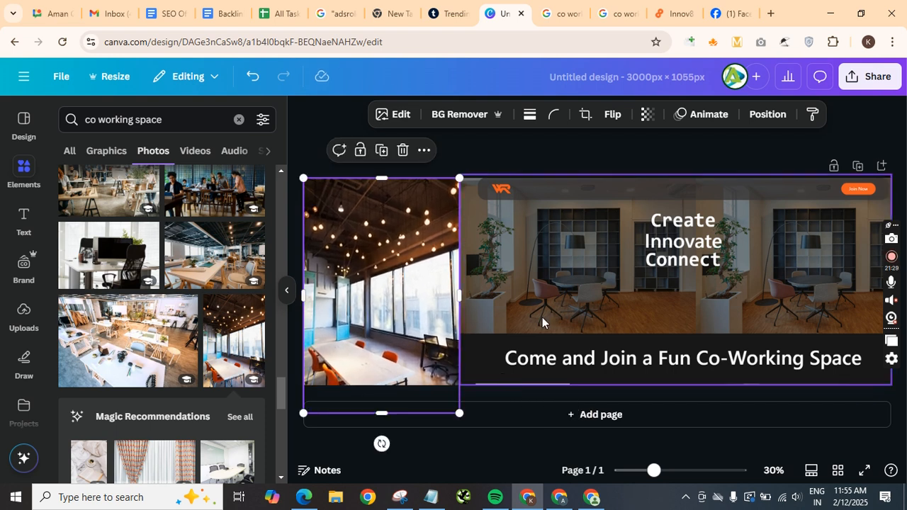
click(547, 164)
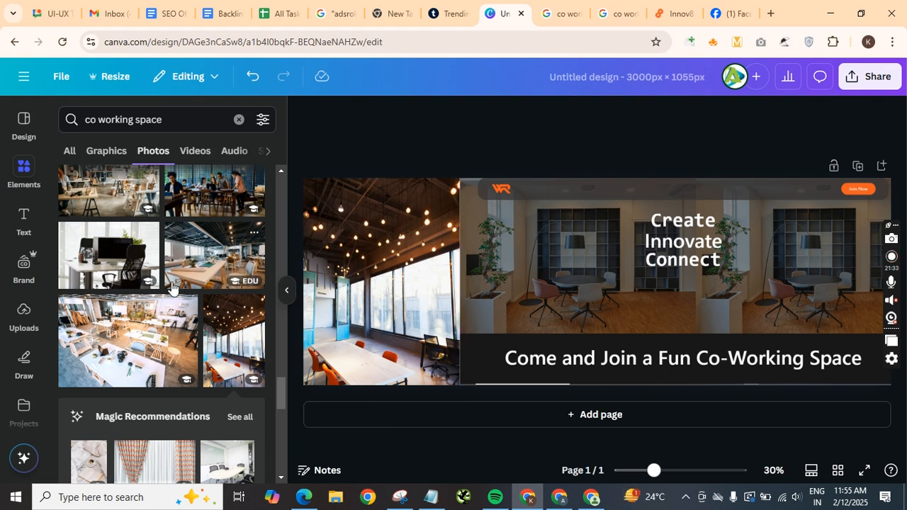
scroll(172, 286, down, 6)
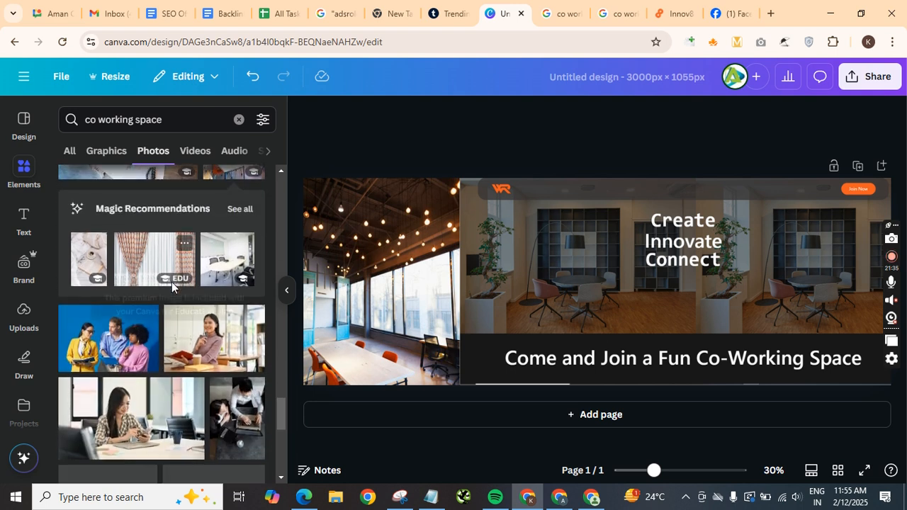
scroll(171, 285, down, 4)
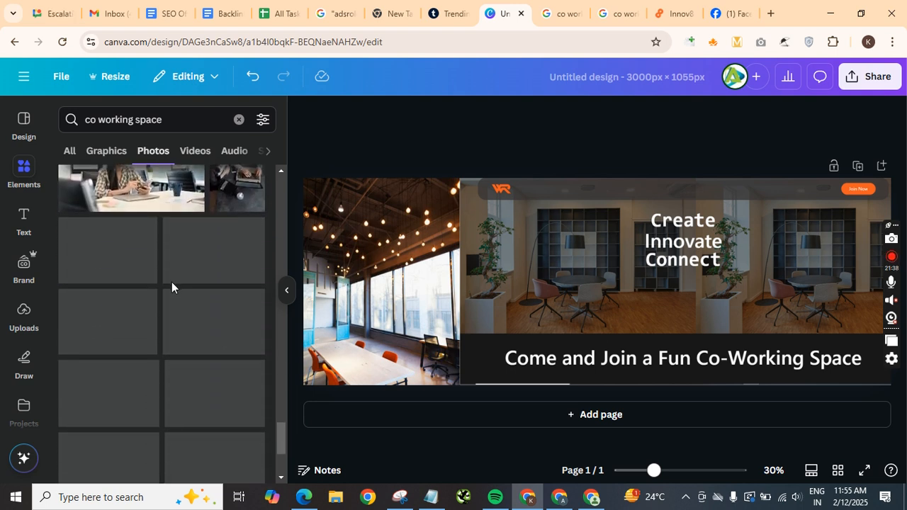
scroll(171, 287, up, 20)
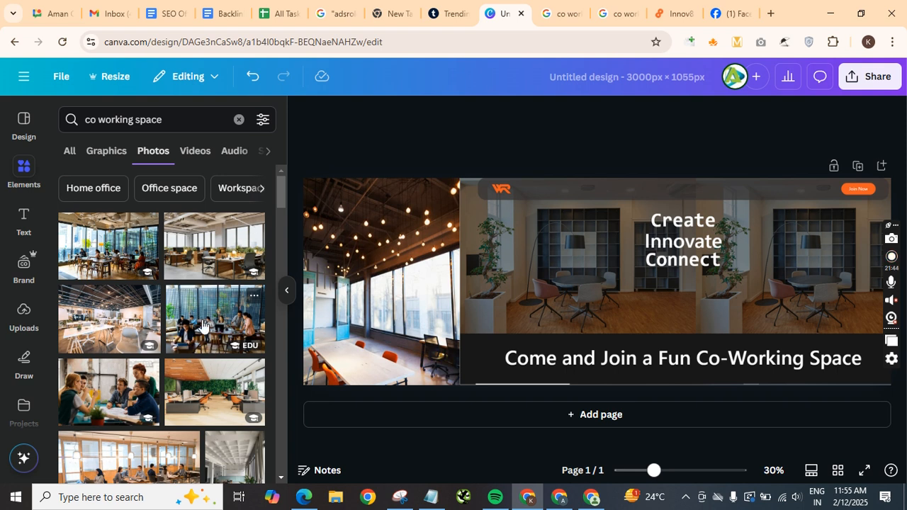
scroll(202, 325, down, 1)
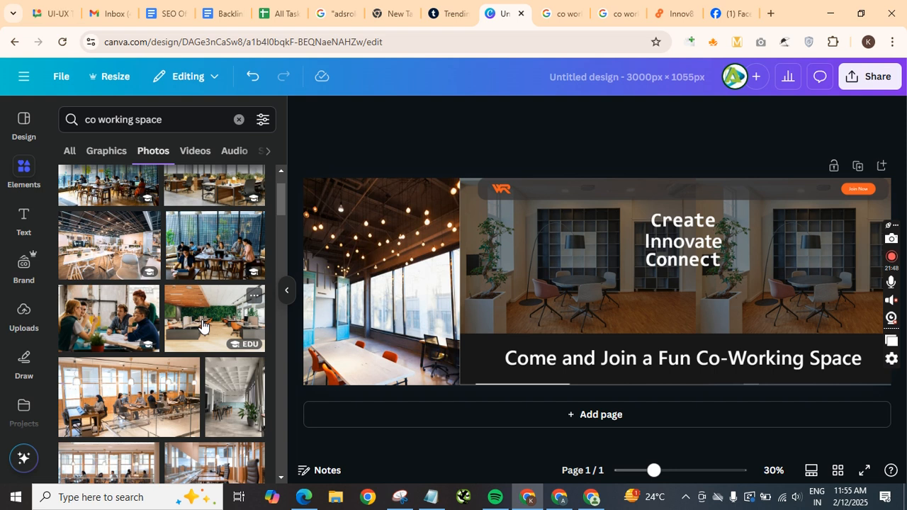
- Switch to the innov8.work tab showing the 'Looking for Coworking Space?' slide, after a brief 'moz' Start search
click(676, 11)
scroll(445, 256, up, 15)
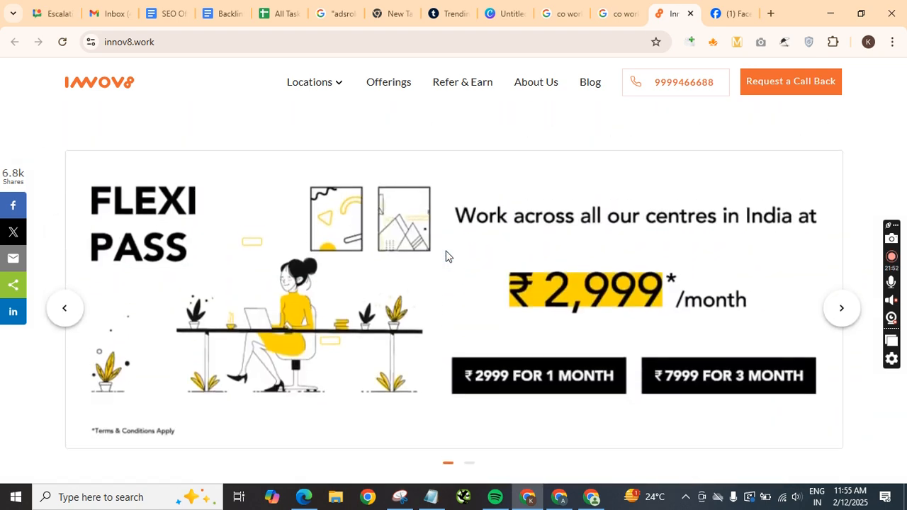
click(365, 44)
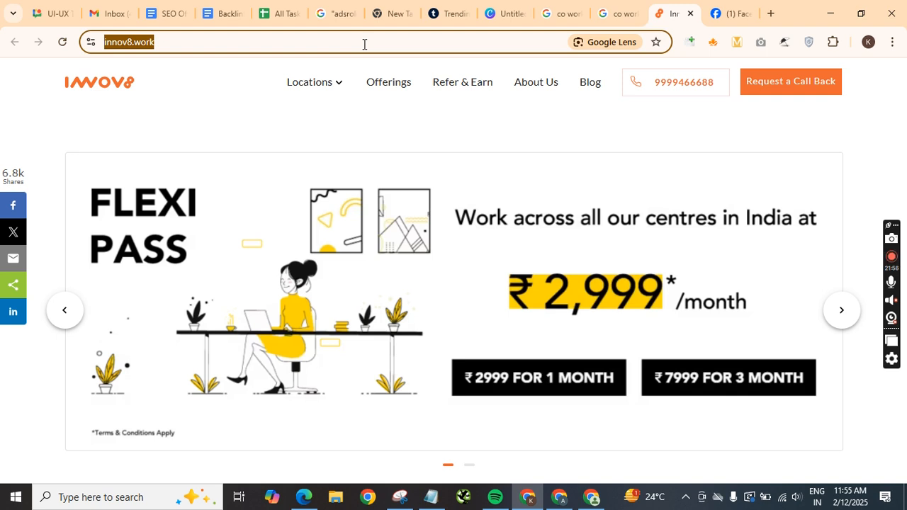
key(super)
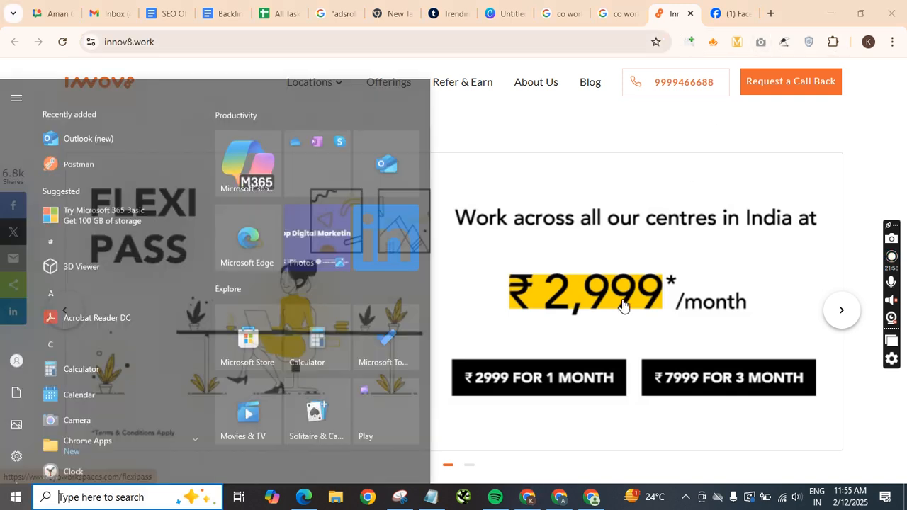
text(moz)
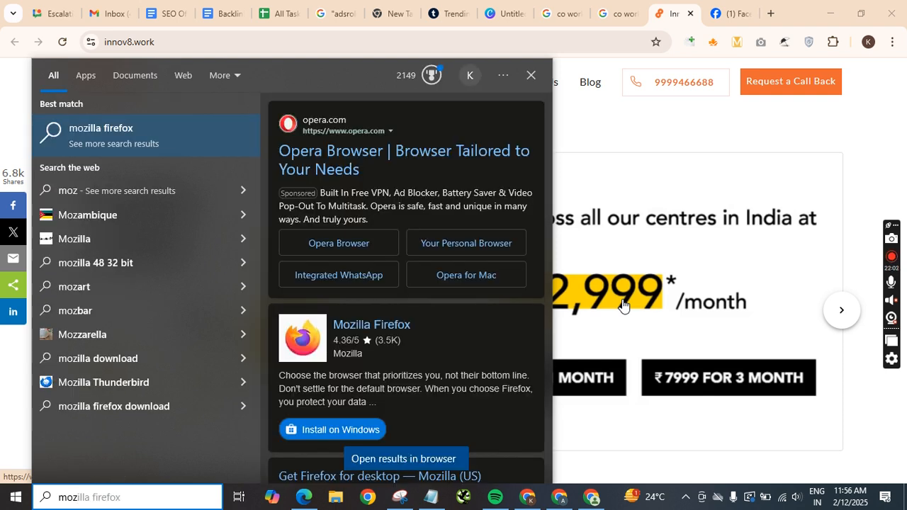
click(722, 106)
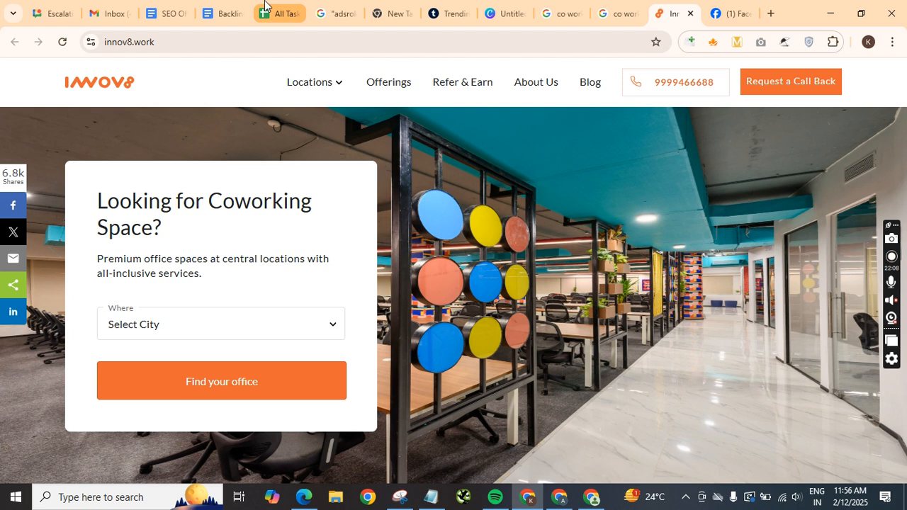
- In a new tab, search 'worke=r', then go to workrole.in via the address bar
key(ctrl+t)
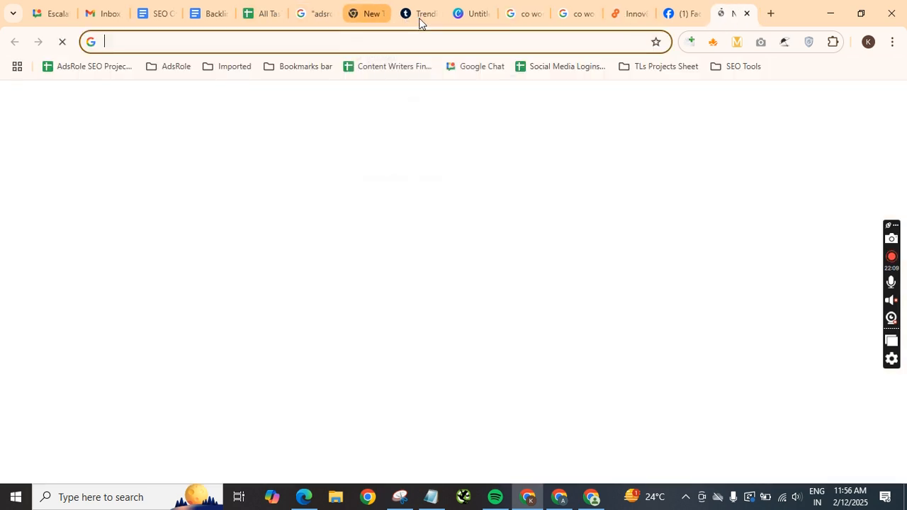
text(qork)
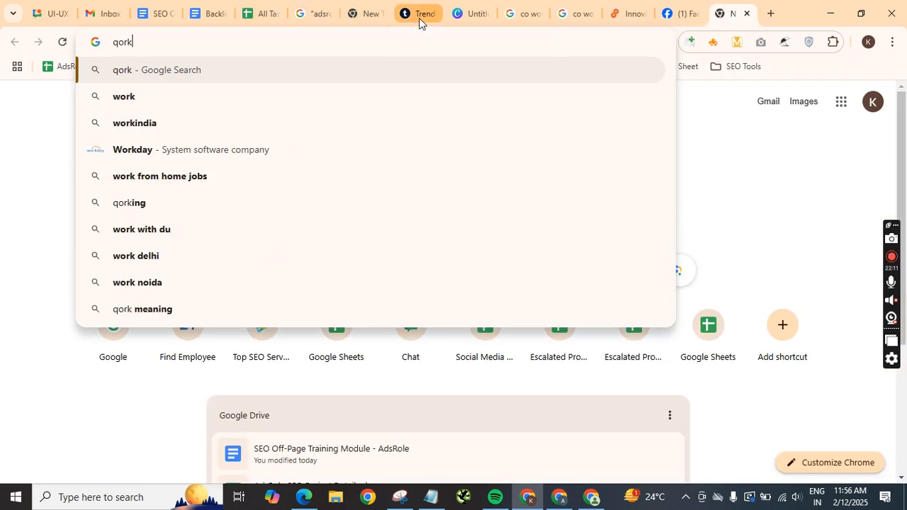
key(BackSpace)
key(BackSpace)
key(BackSpace)
text(wo)
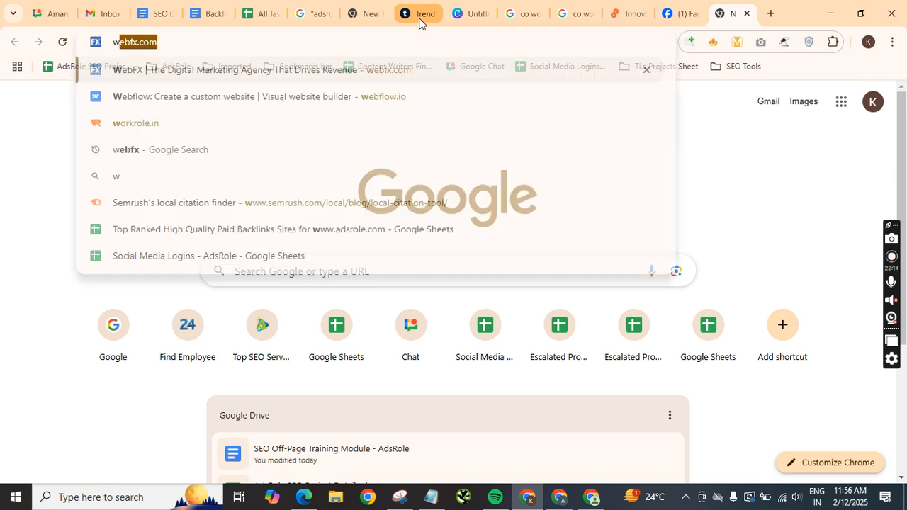
text(rke=r)
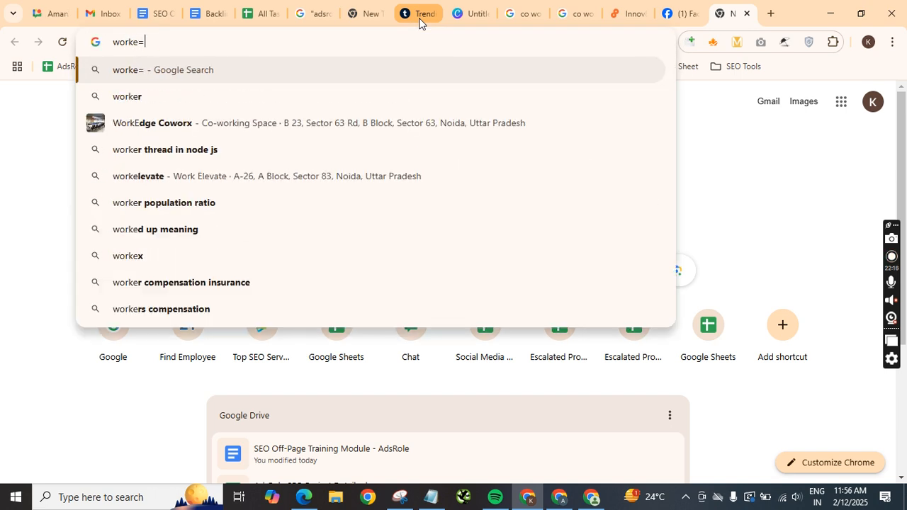
key(Return)
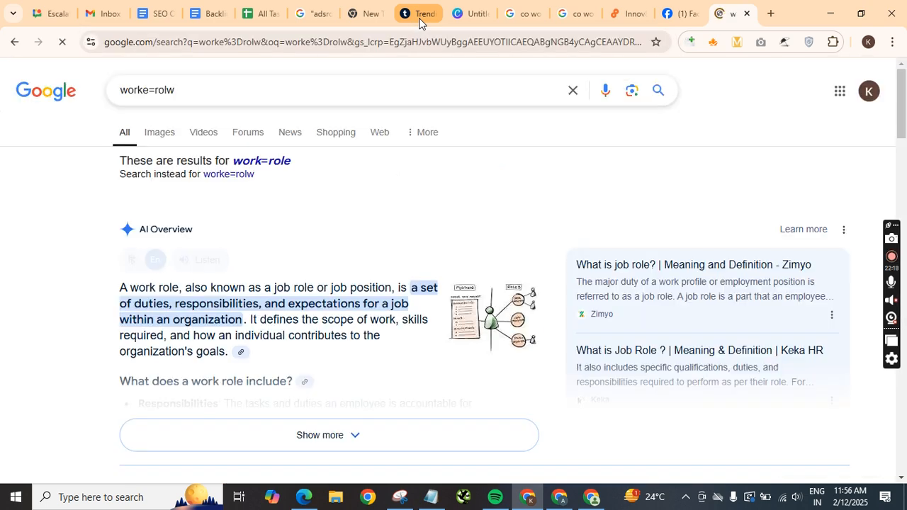
click(392, 45)
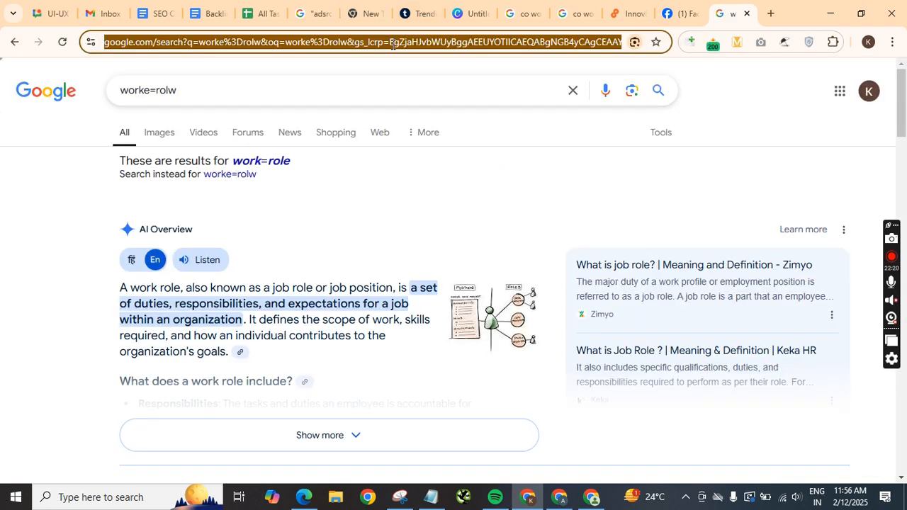
text(workrole)
key(Return)
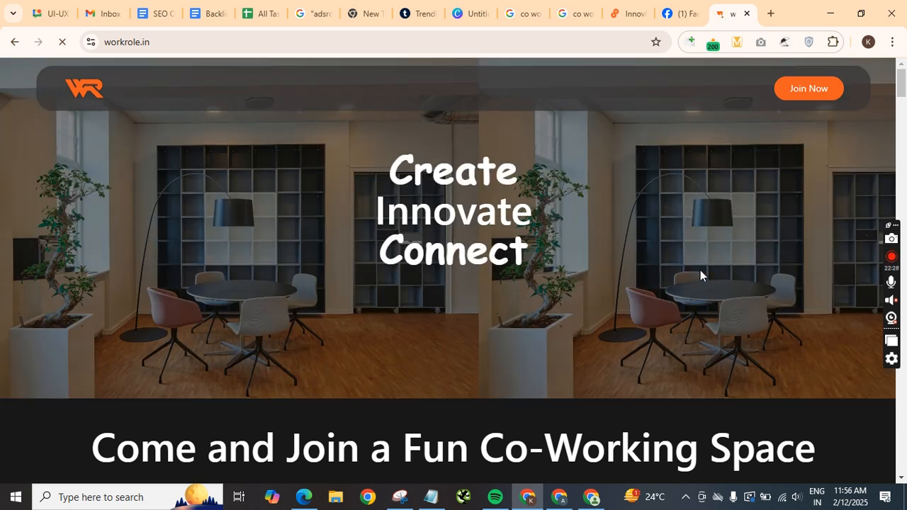
- Inspect the workrole.in hero and open its create-innovate-img.png background from Styles
right_click(700, 270)
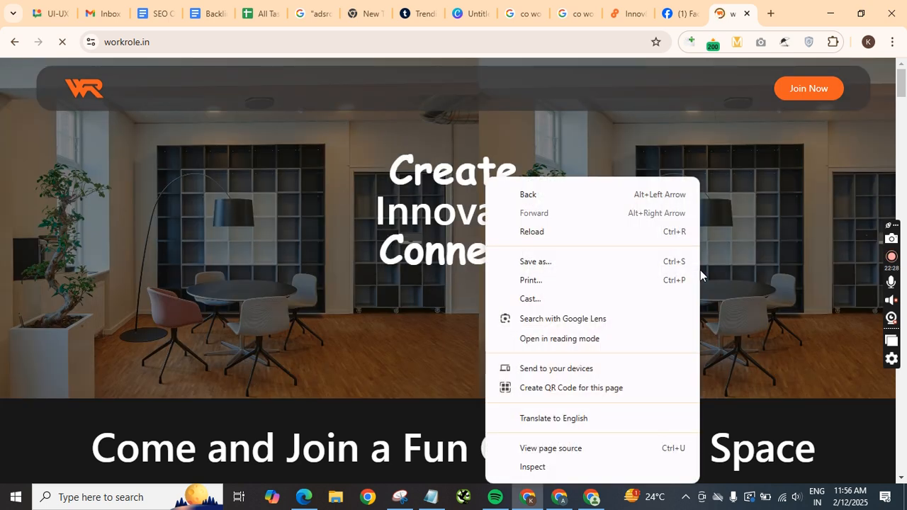
click(560, 468)
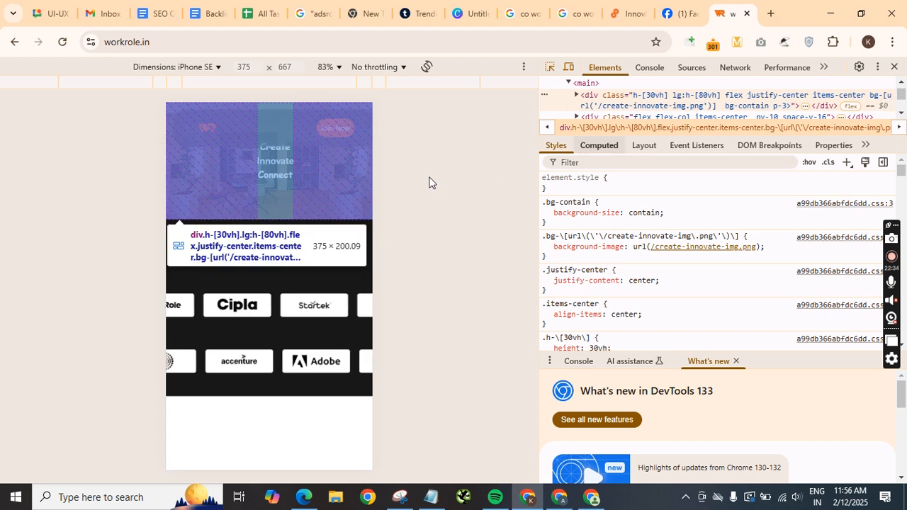
click(321, 171)
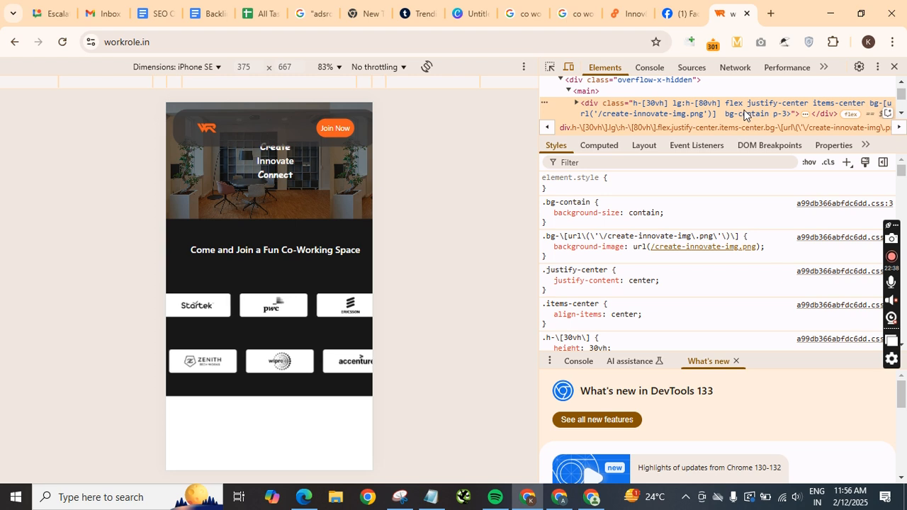
click(706, 246)
- Open create-innovate-img.png in a new tab and copy the image
mouse_move(743, 183)
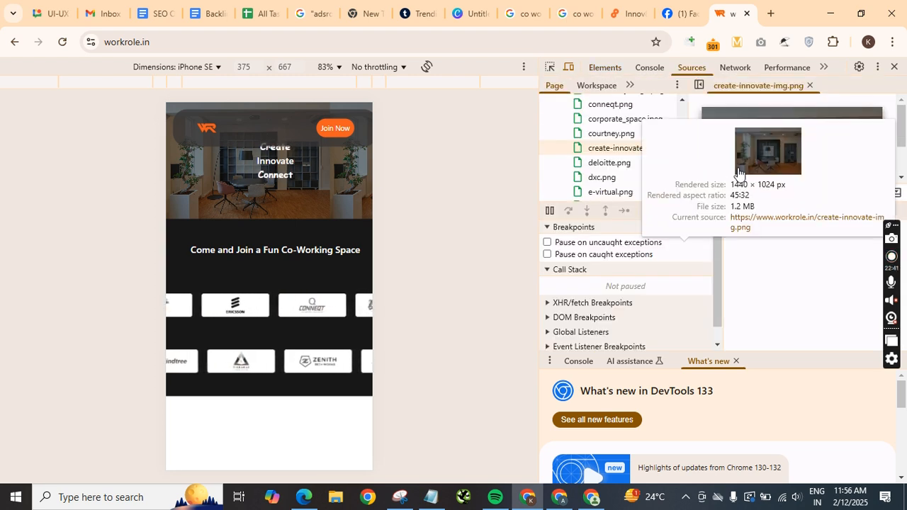
click(797, 222)
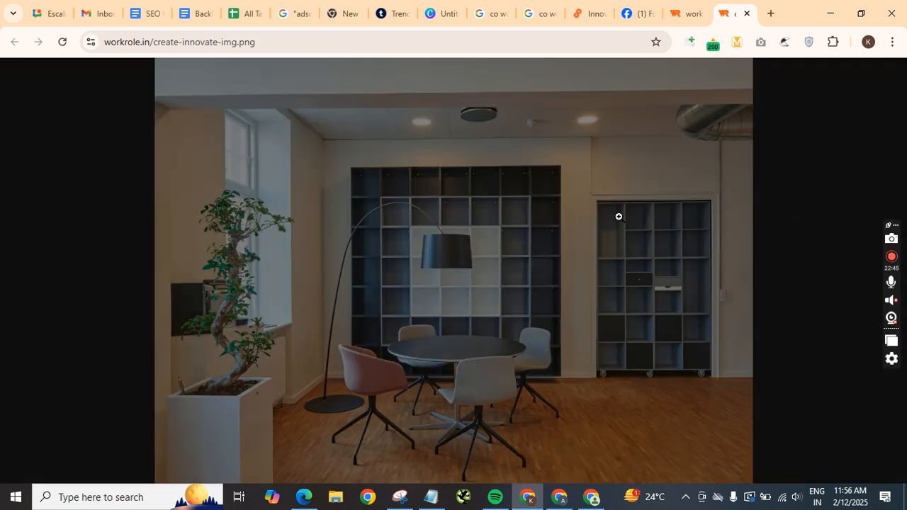
right_click(619, 216)
click(670, 271)
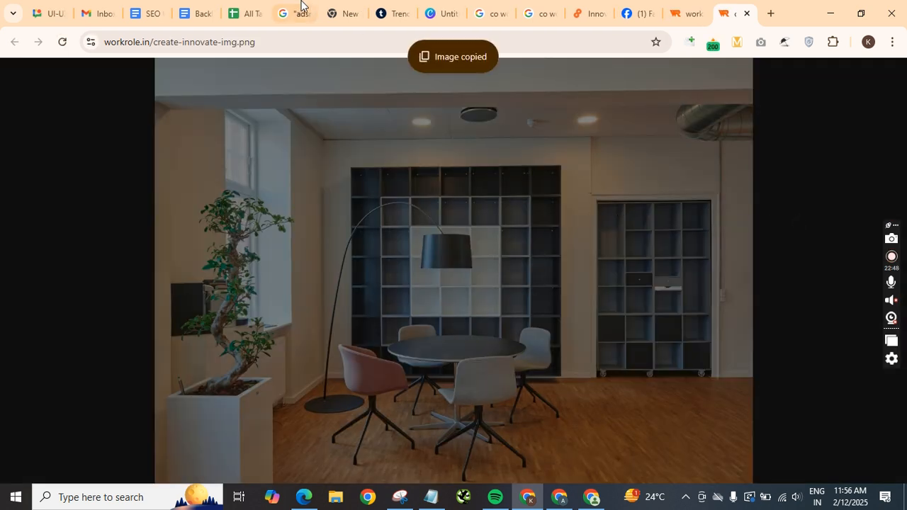
click(439, 13)
- Delete both banner photos and paste the copied office hero image onto the empty page
click(579, 314)
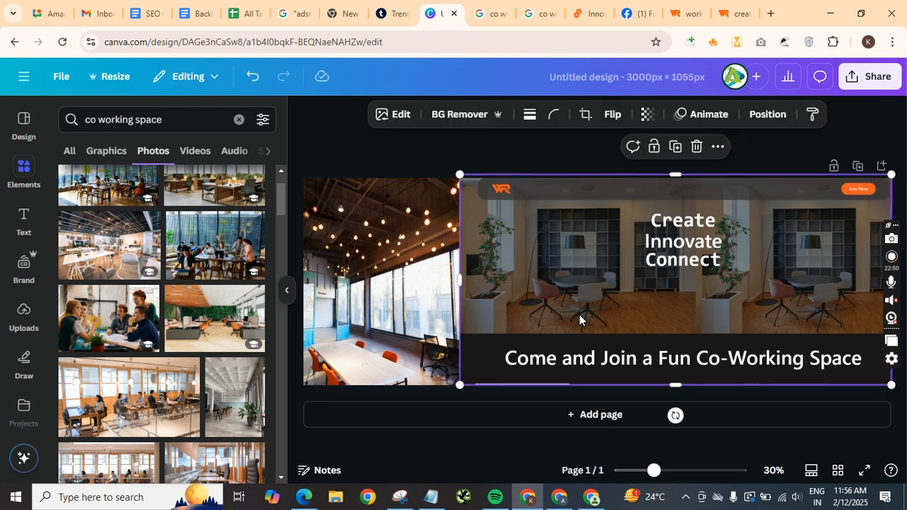
key(Delete)
click(435, 311)
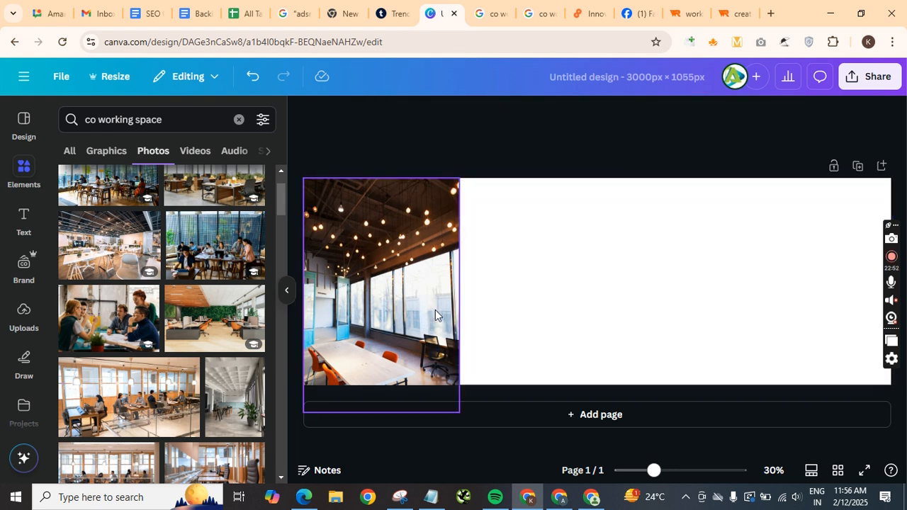
key(Delete)
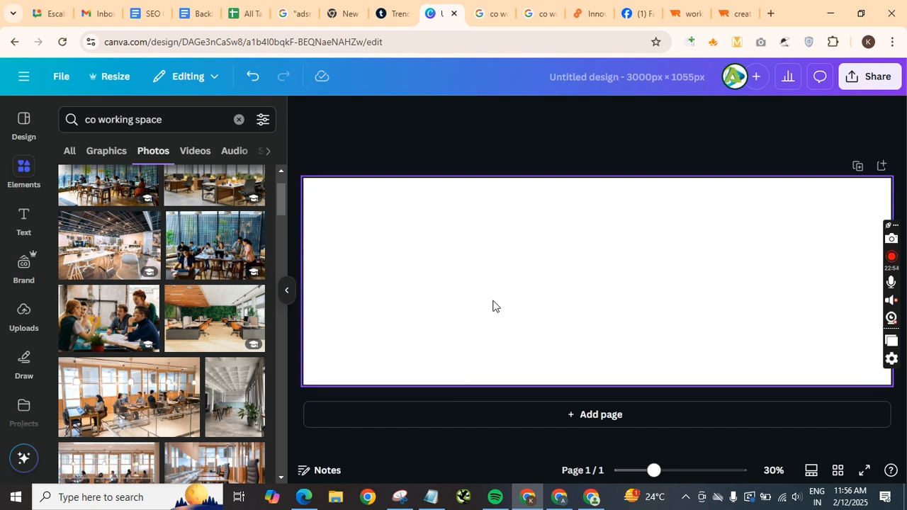
click(494, 306)
key(ctrl+v)
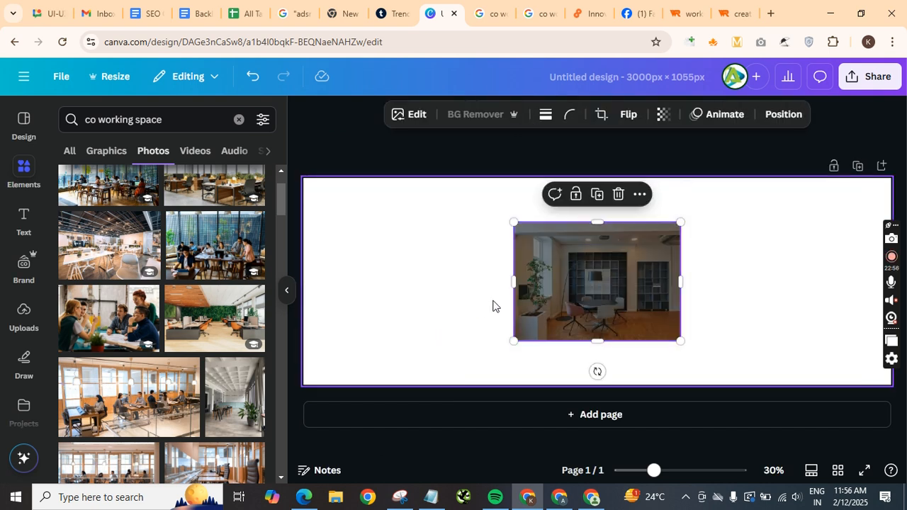
mouse_move(515, 285)
mouse_down()
mouse_move(435, 270)
mouse_move(543, 265)
mouse_move(504, 272)
mouse_move(515, 272)
mouse_up()
key(Delete)
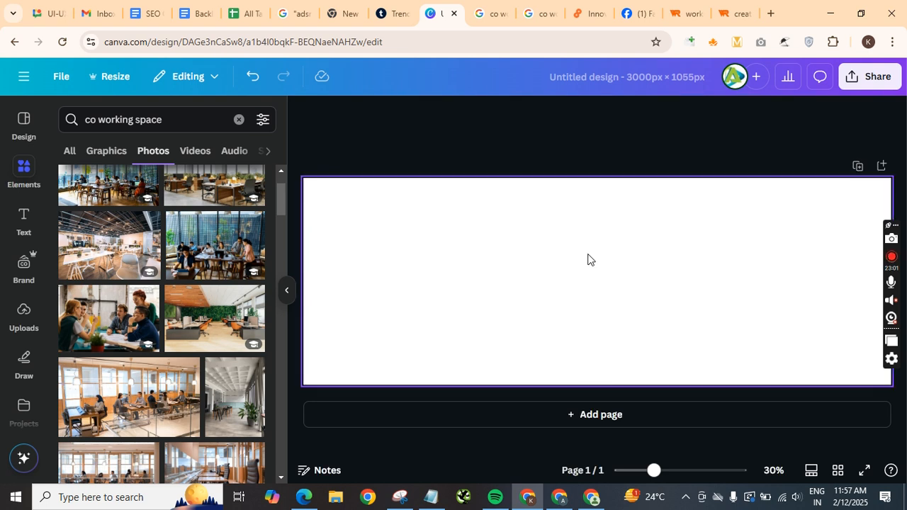
key(ctrl+z)
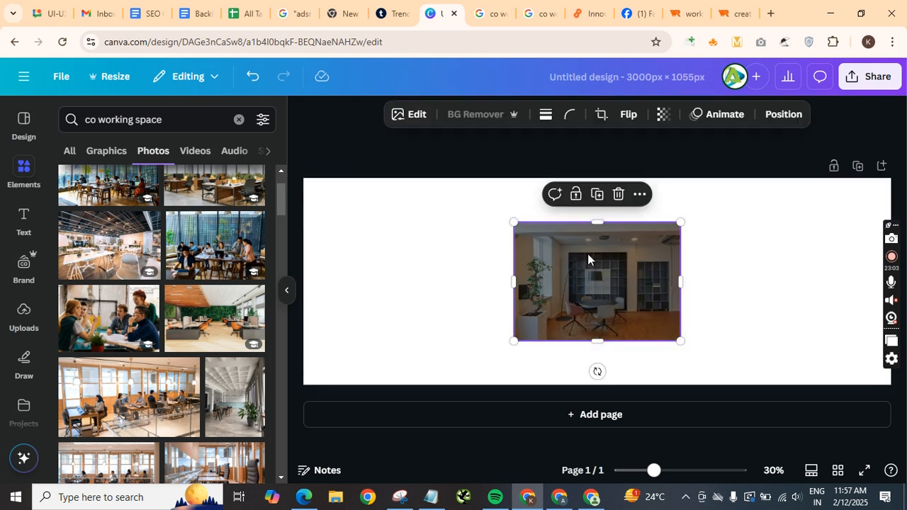
- Enlarge the office photo, set it as the page background, and crop it to show the table and chairs
drag(680, 222, 742, 178)
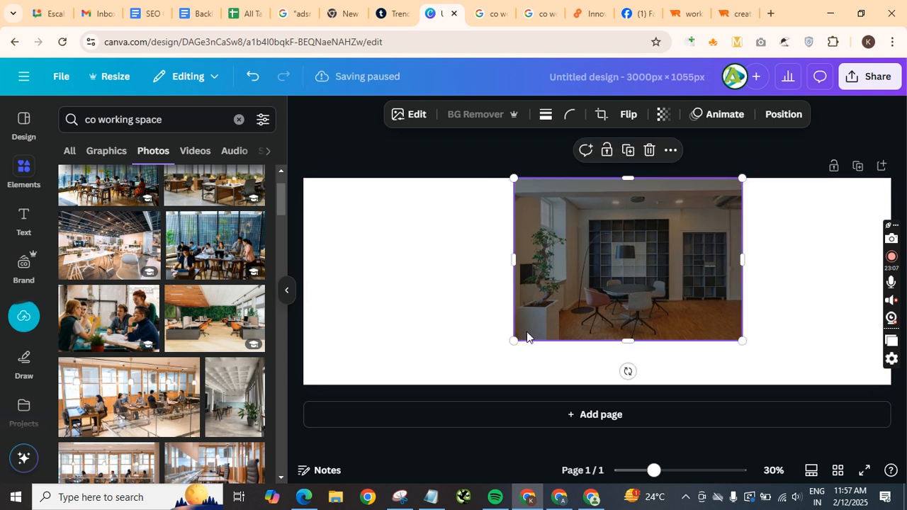
drag(515, 341, 454, 383)
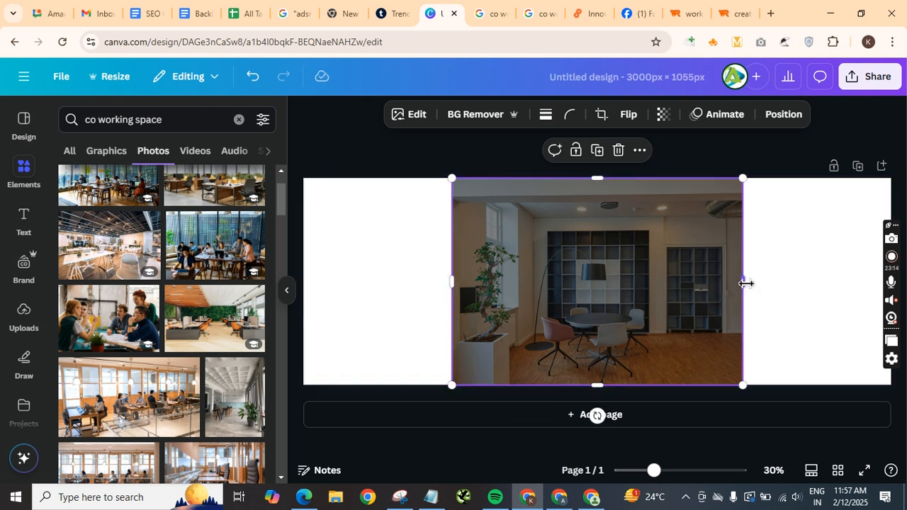
right_click(666, 288)
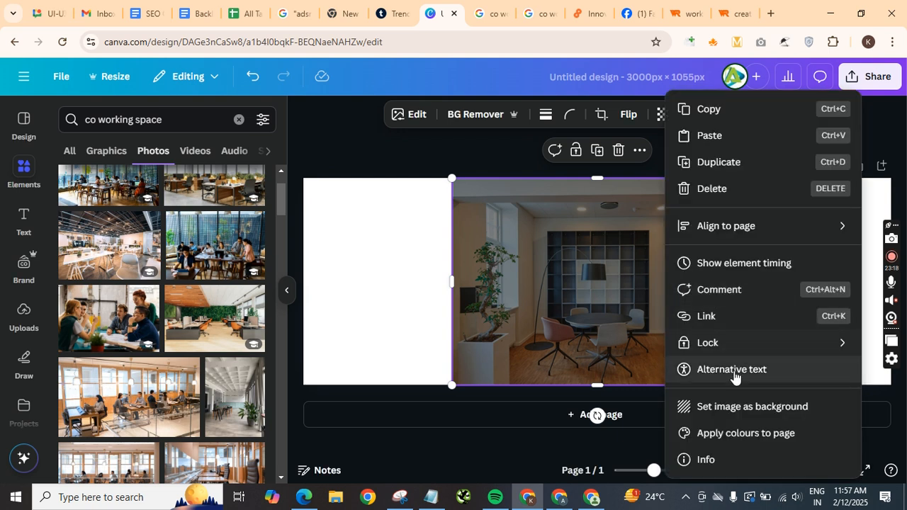
click(740, 407)
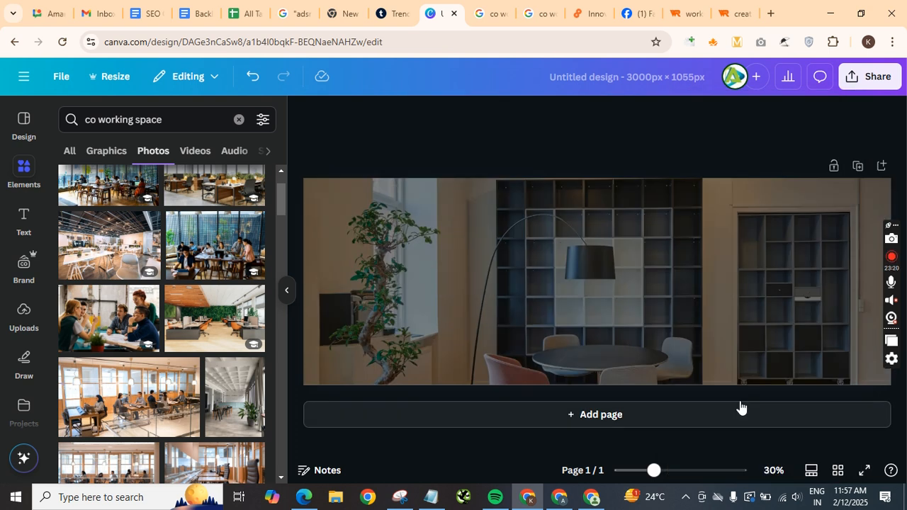
double_click(677, 330)
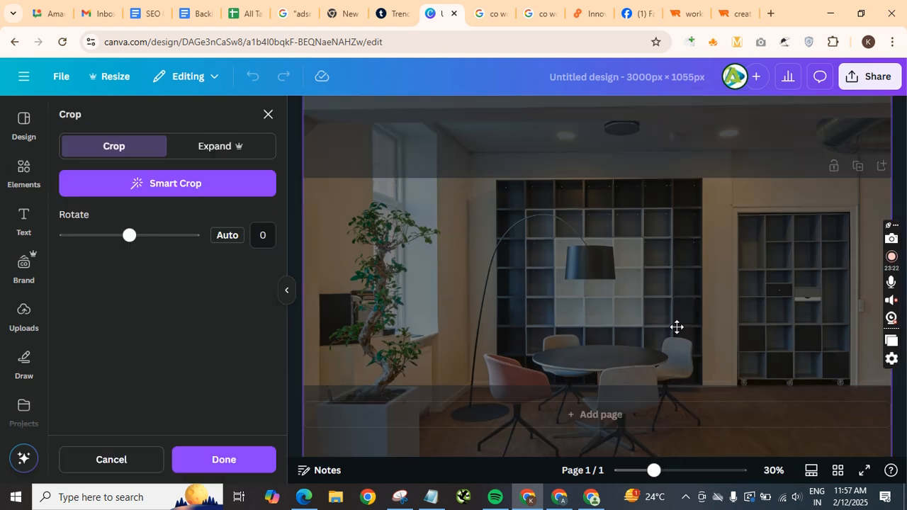
drag(677, 327, 674, 243)
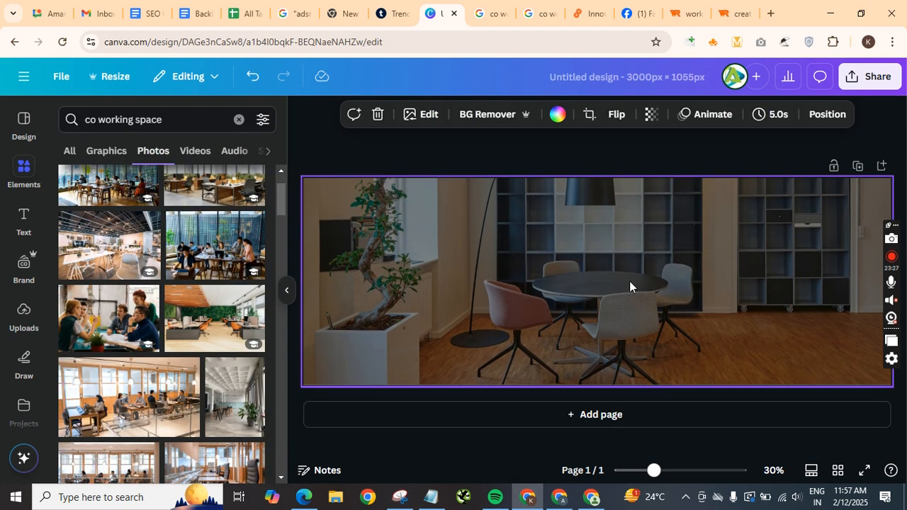
- Switch to workrole.in and close DevTools to show the full desktop layout
click(697, 5)
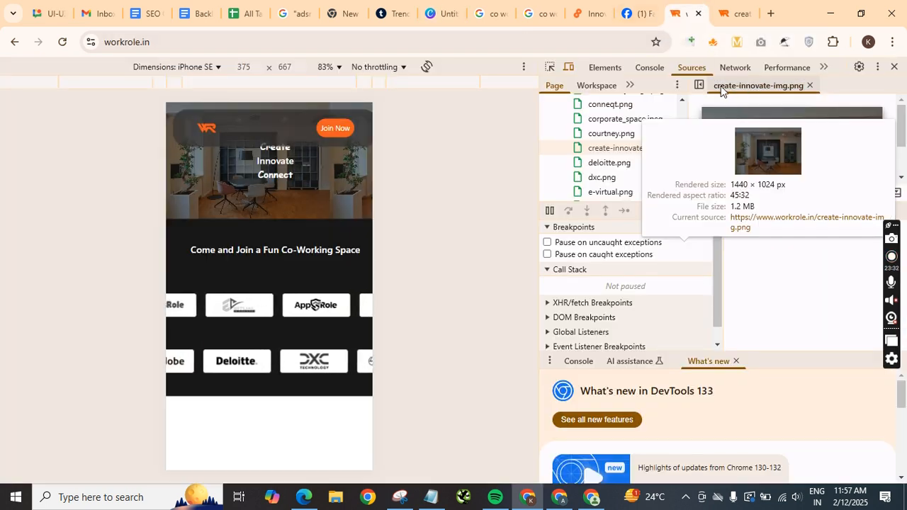
click(894, 67)
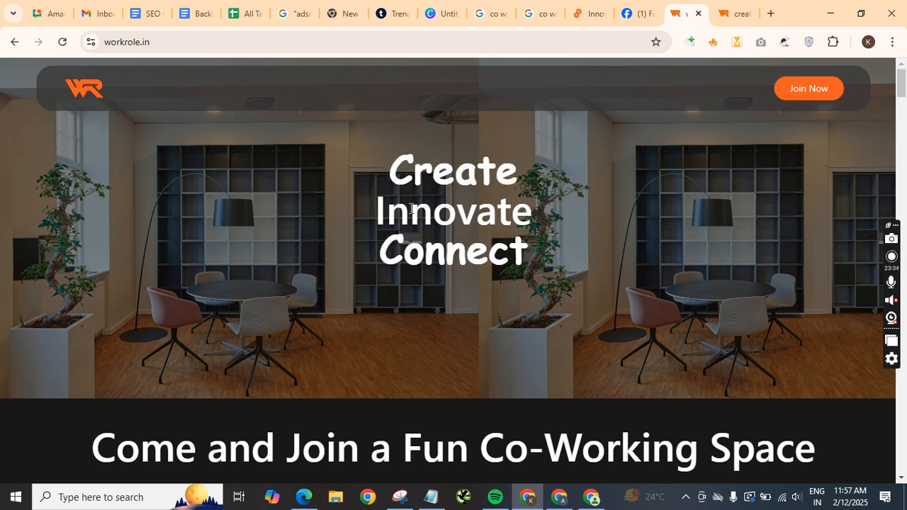
right_click(85, 96)
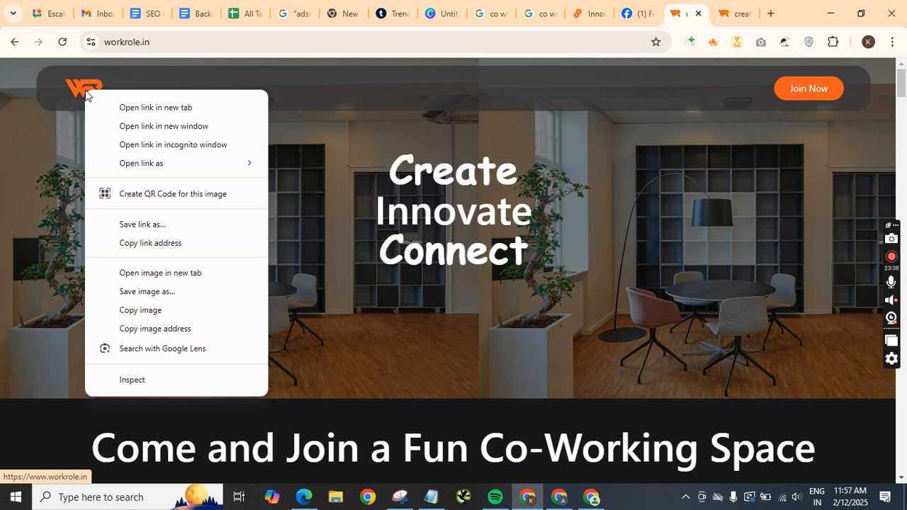
click(413, 359)
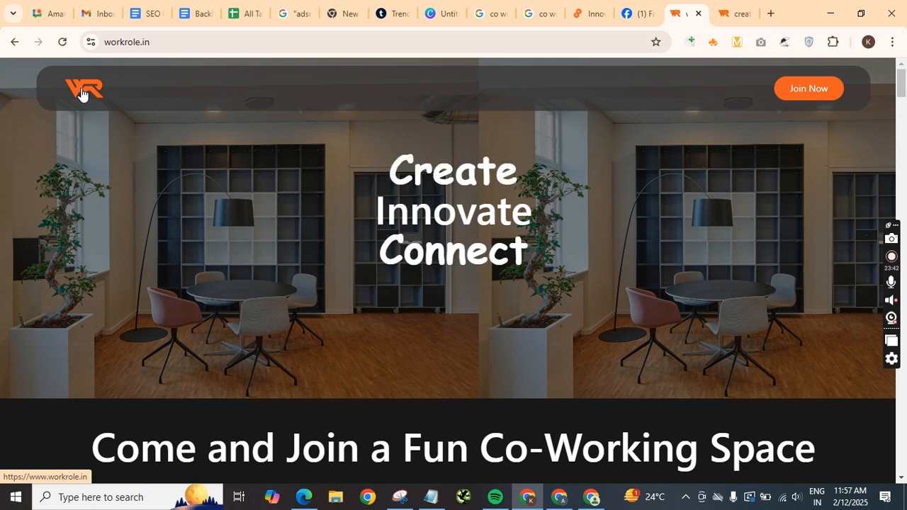
- Cancel saving the WR logo, then select the 'Come and Join a Fun Co-Working Space' heading
right_click(83, 95)
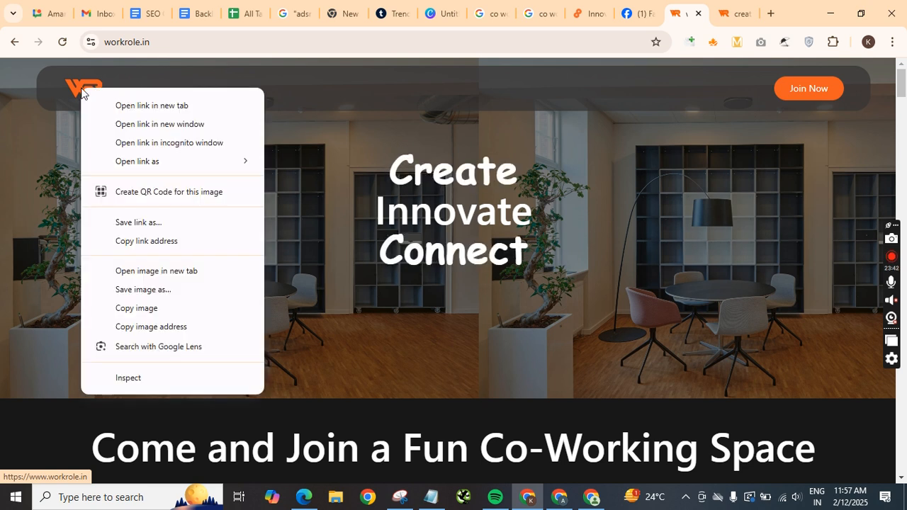
click(162, 288)
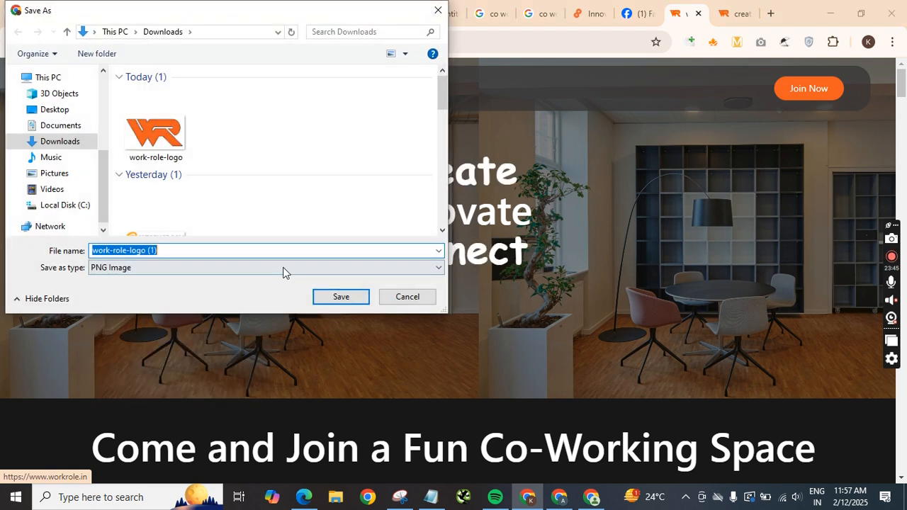
click(401, 297)
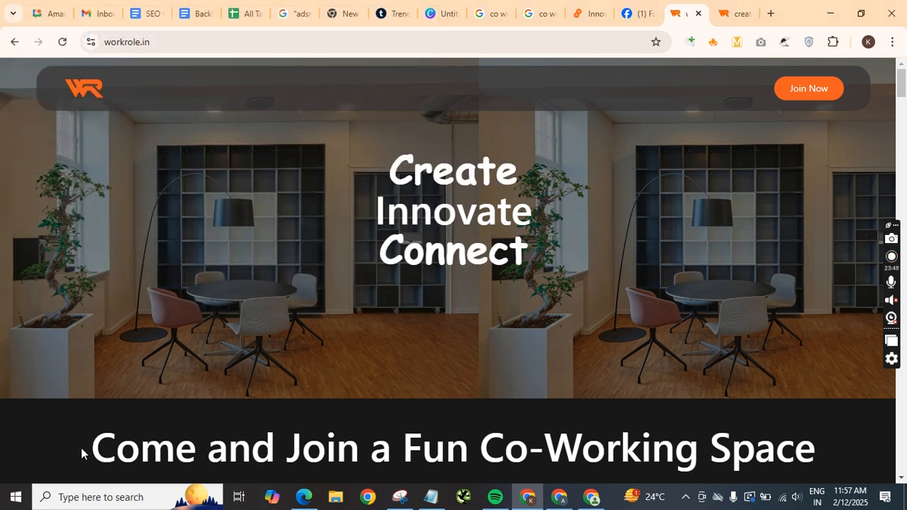
drag(80, 448, 828, 436)
key(ctrl+c)
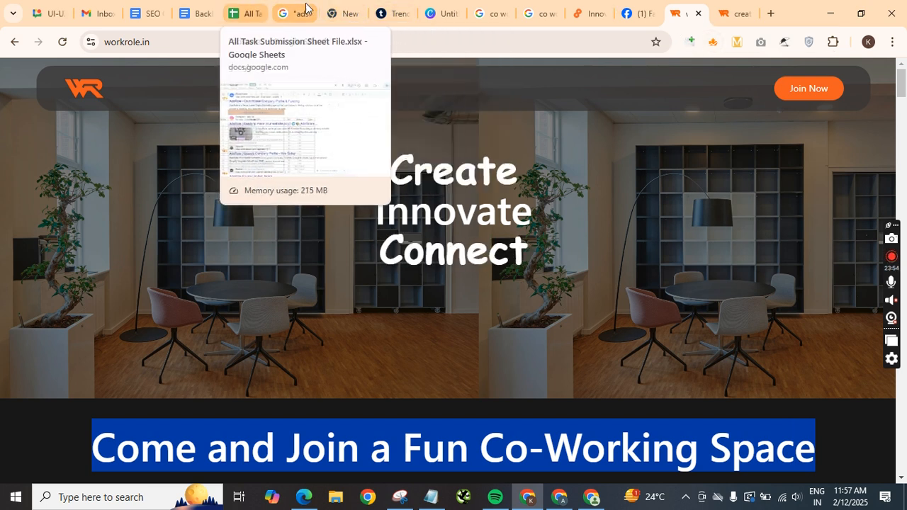
- Upload work-role-logo and place it, shrunk, in the banner's top-left corner
click(444, 13)
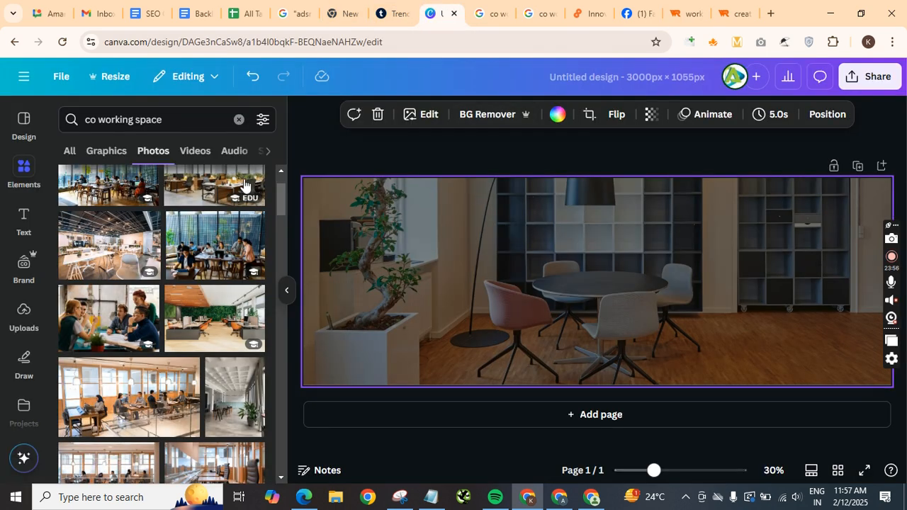
click(24, 310)
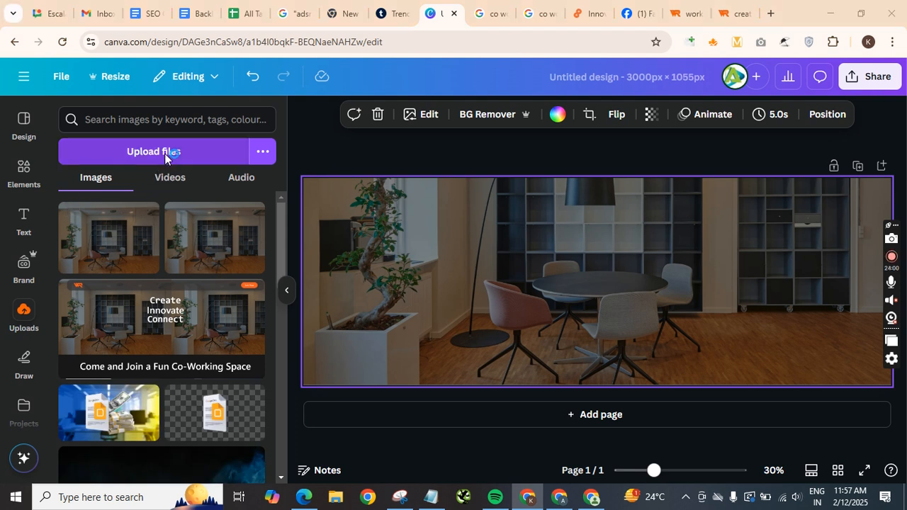
click(164, 153)
click(136, 131)
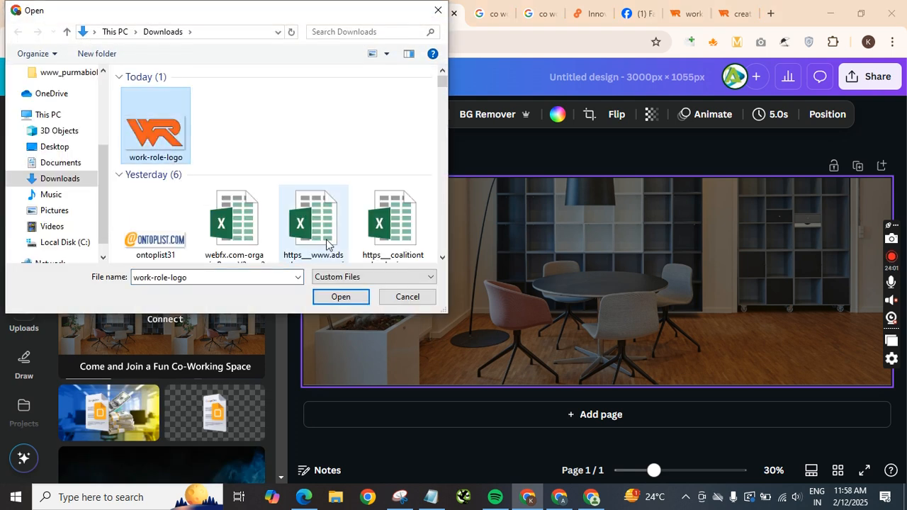
click(350, 296)
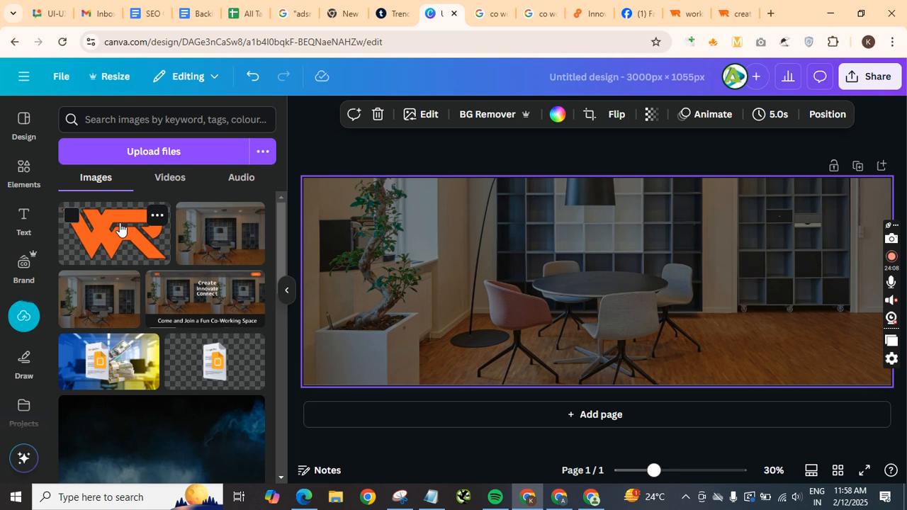
click(114, 232)
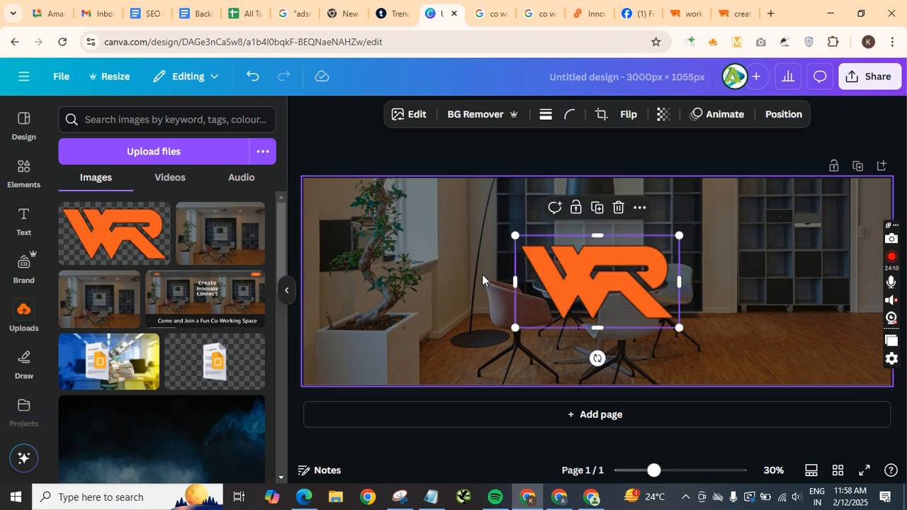
drag(593, 264, 380, 206)
drag(469, 271, 394, 235)
click(475, 226)
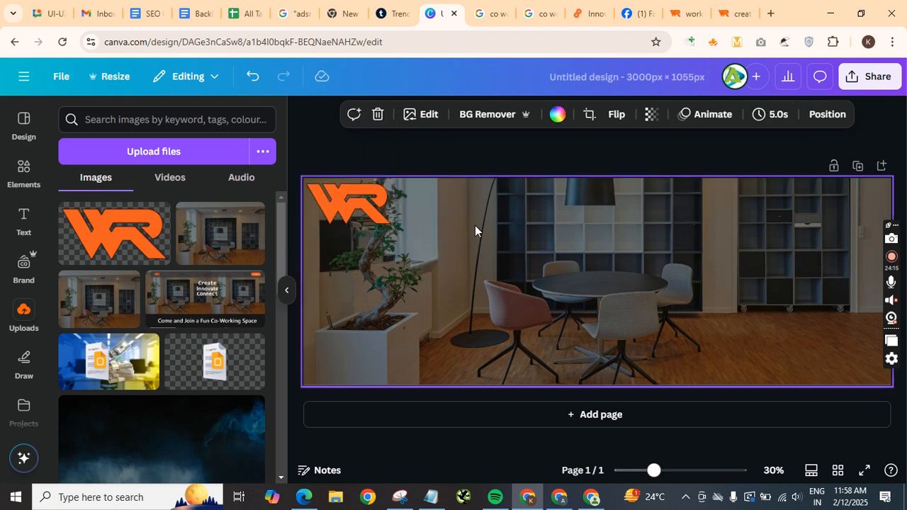
- Add the pasted heading 'Come and Join a Fun Co-Working Space', centred, checking against workrole.in
click(22, 222)
click(131, 309)
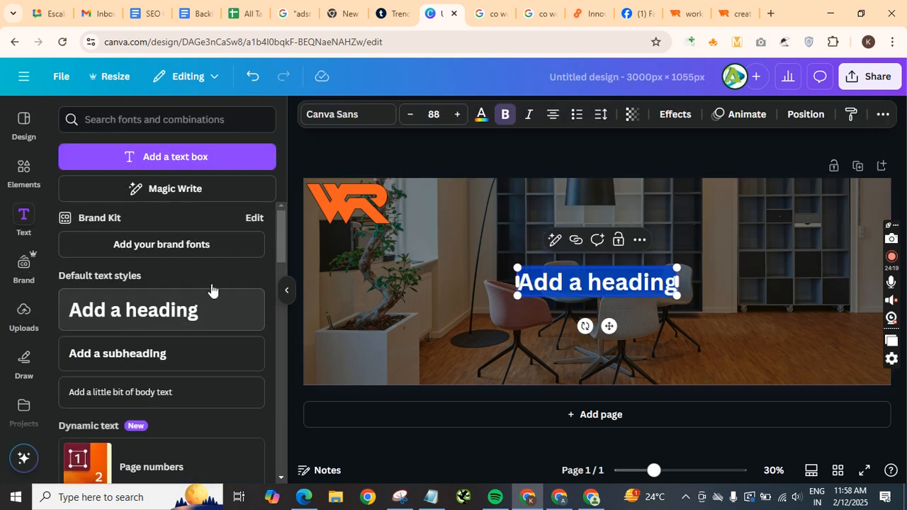
key(ctrl+v)
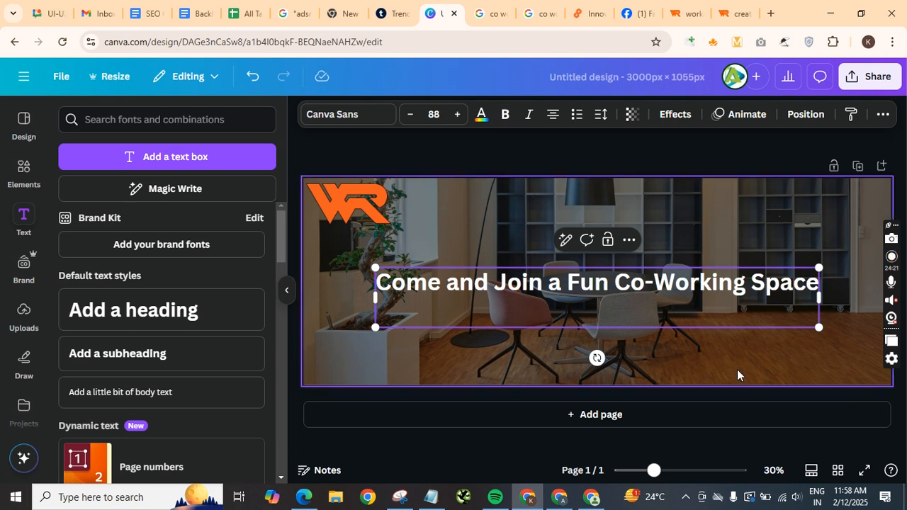
click(737, 370)
click(688, 284)
drag(689, 284, 689, 307)
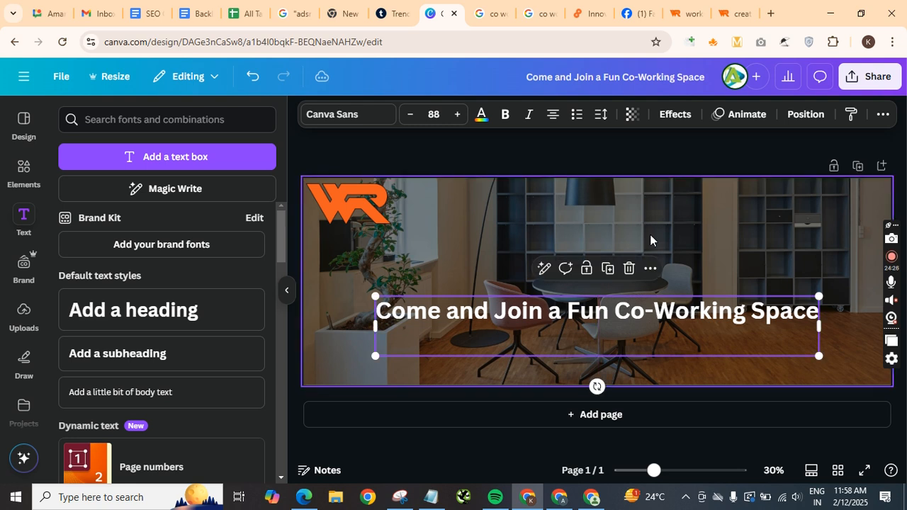
click(650, 234)
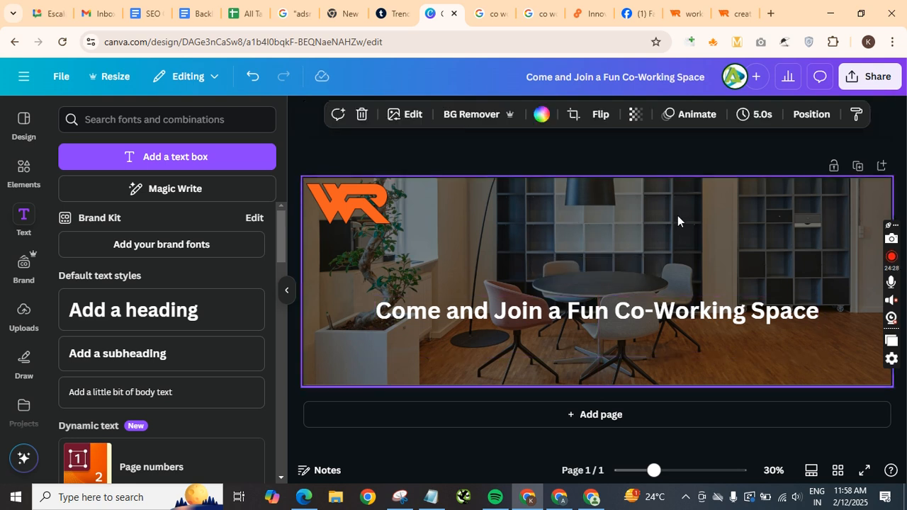
drag(640, 312, 642, 264)
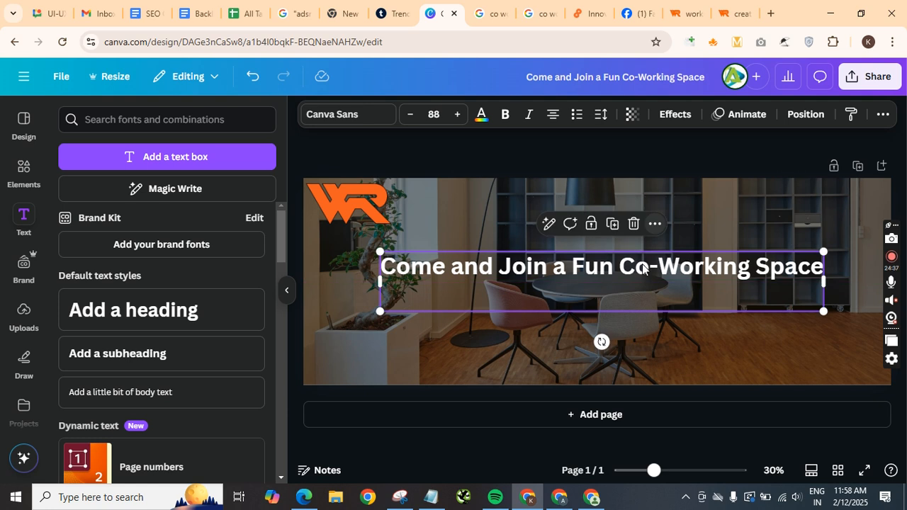
click(706, 208)
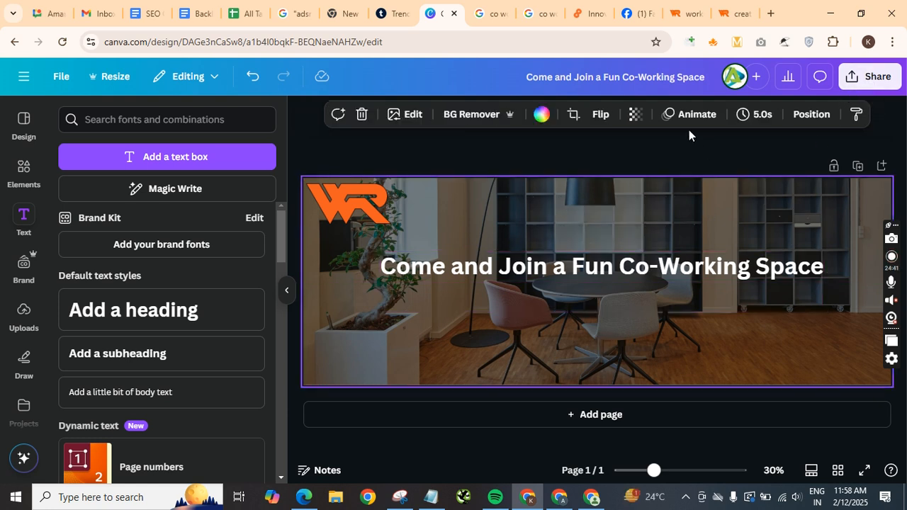
click(681, 14)
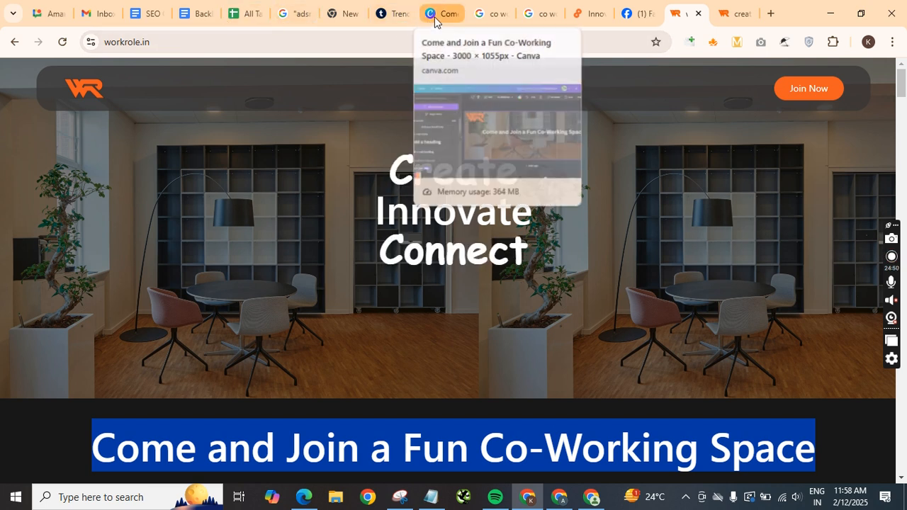
click(434, 18)
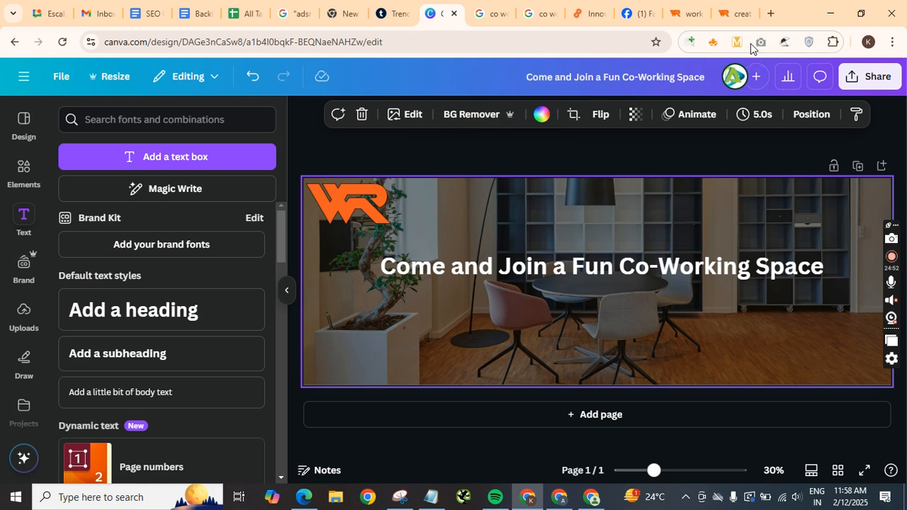
- Download the banner as 'Come and Join a Fun Co-Working Space.png', then return to Tumblr
click(871, 78)
click(667, 338)
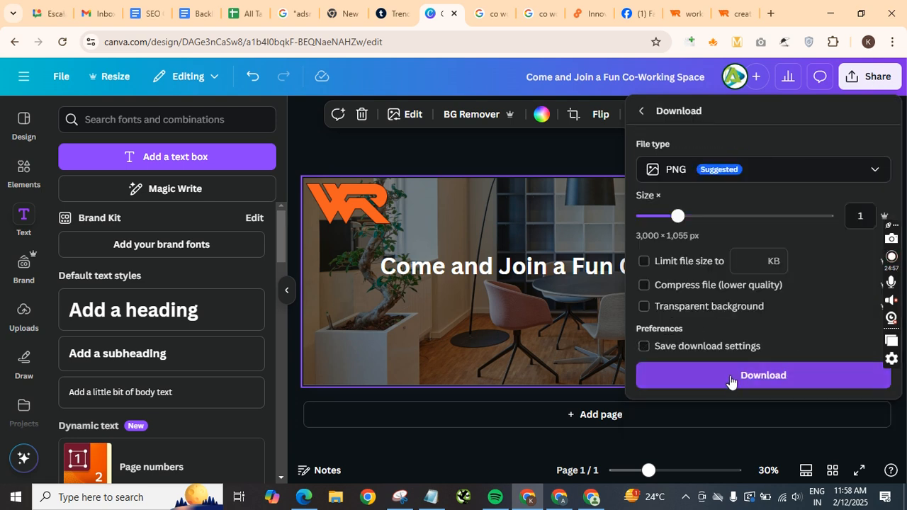
click(732, 382)
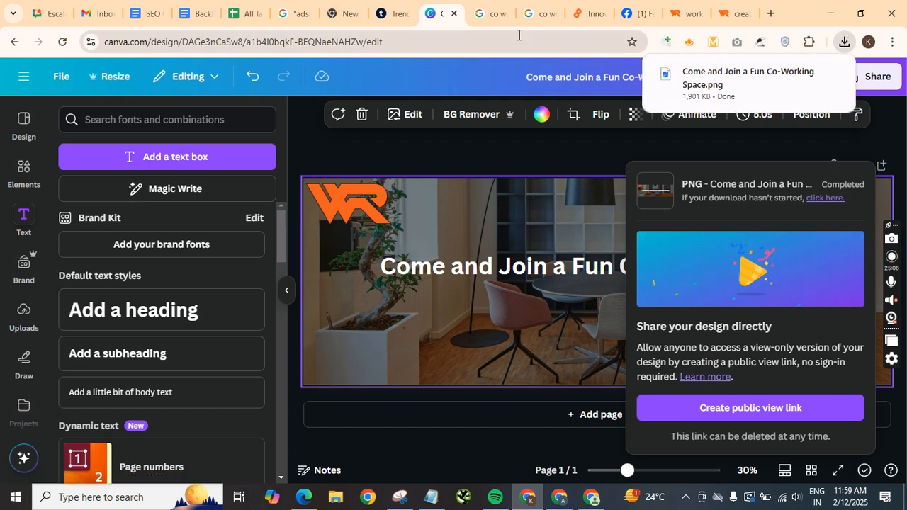
click(397, 14)
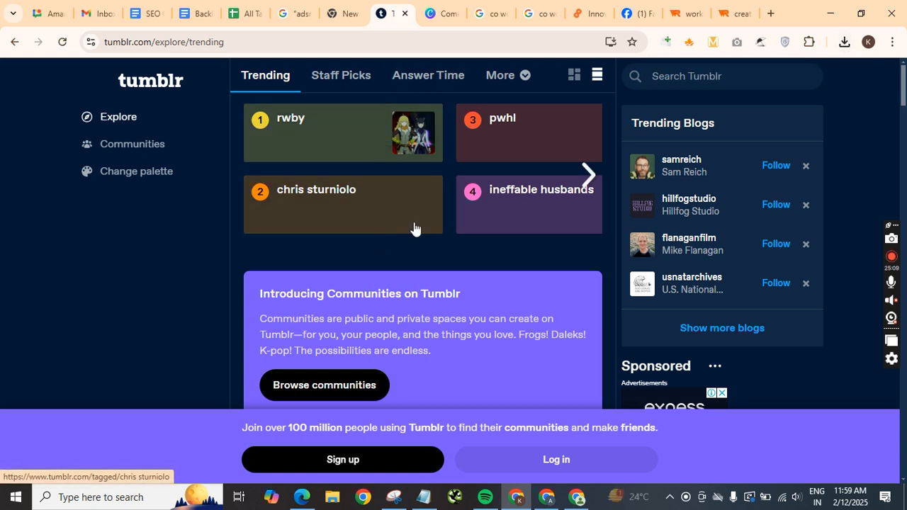
- Set the workrole blog avatar to the work-role-logo image from Downloads
click(578, 496)
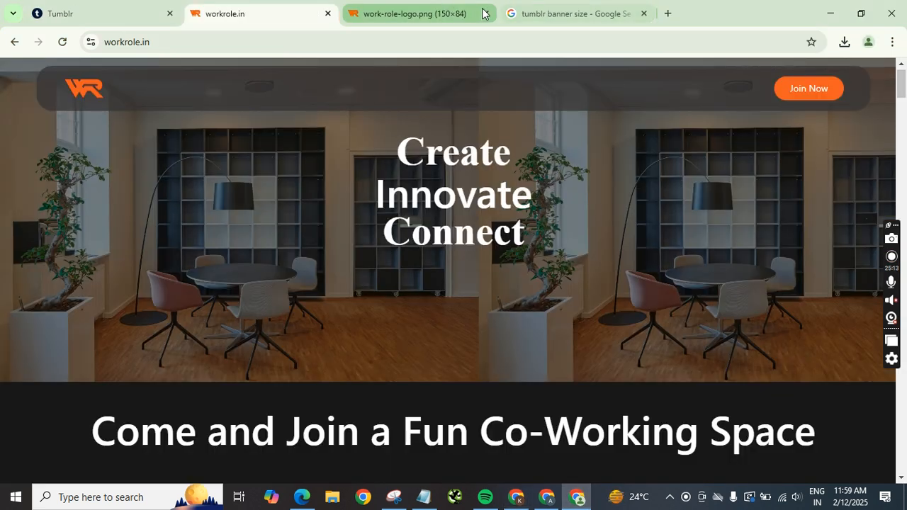
click(126, 9)
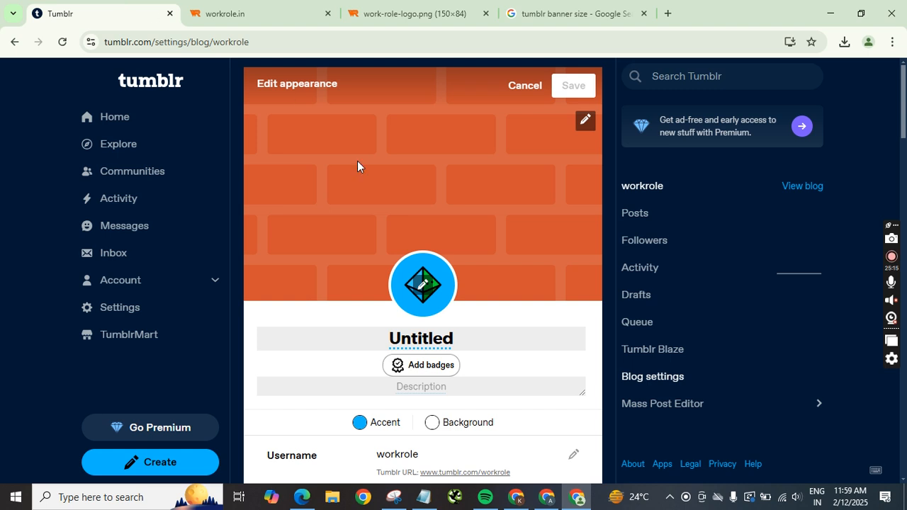
click(419, 289)
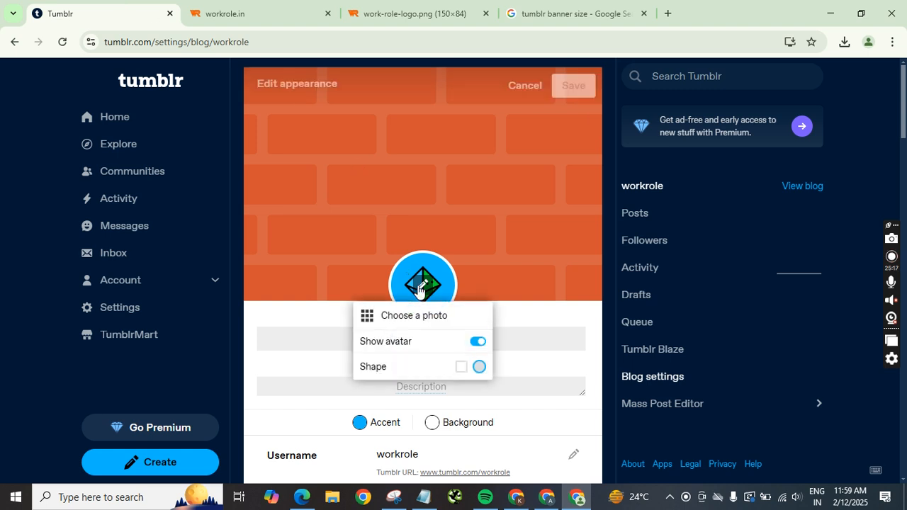
click(400, 319)
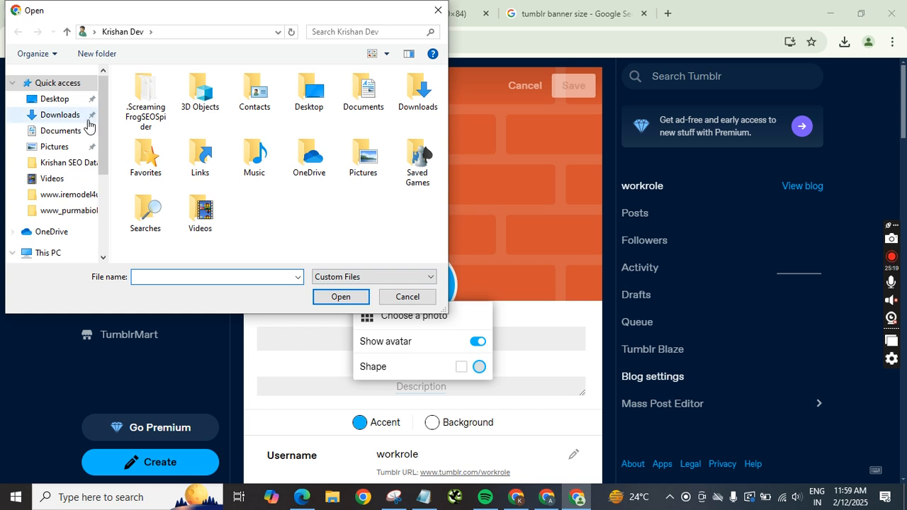
click(63, 116)
click(234, 126)
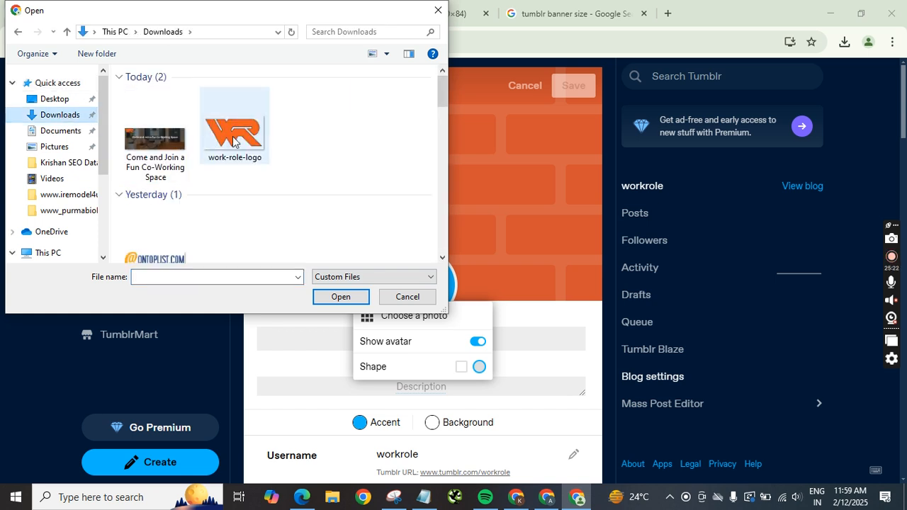
click(341, 297)
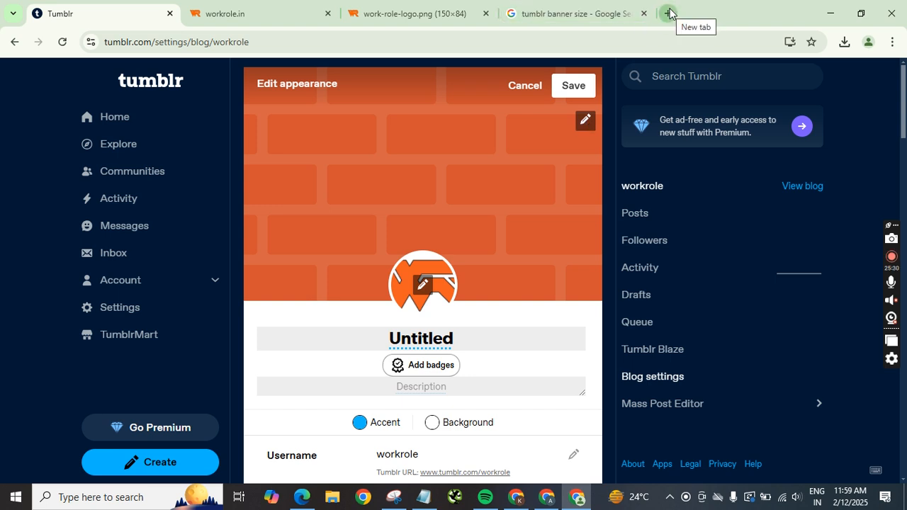
click(521, 500)
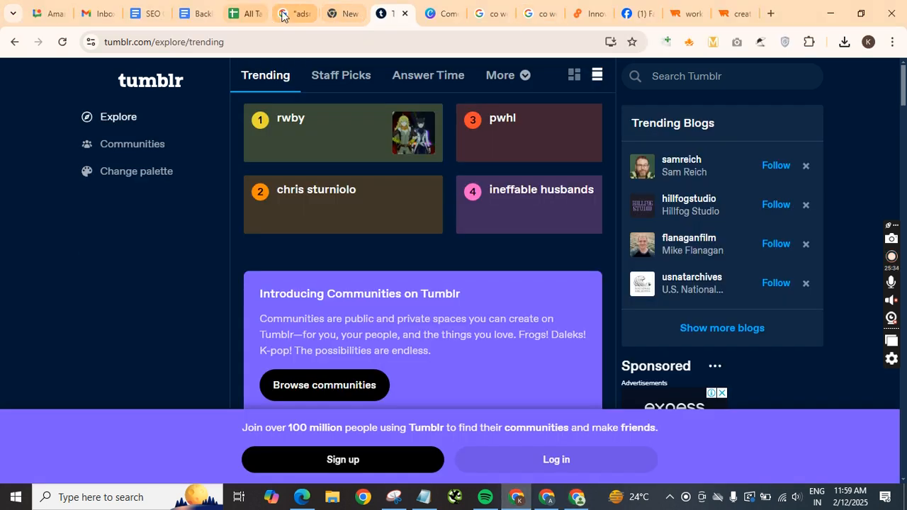
- Open canva.com in a new browser tab
click(455, 15)
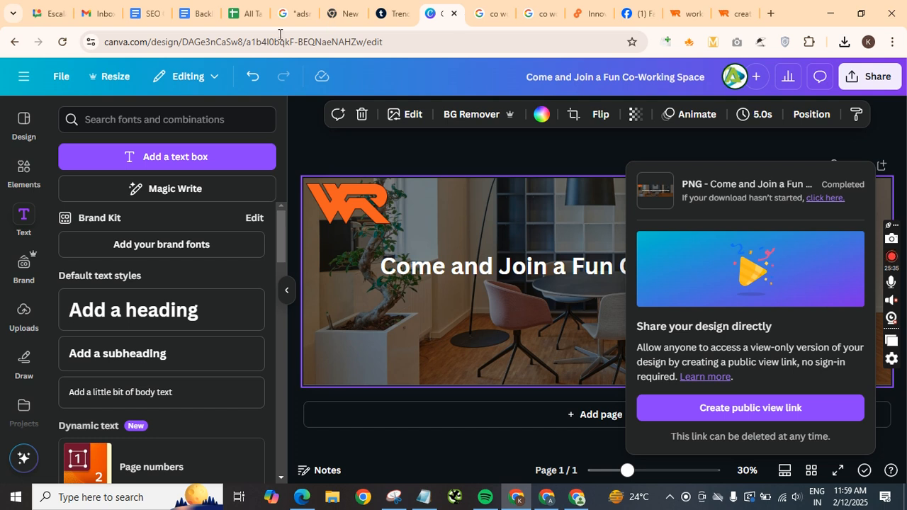
click(56, 79)
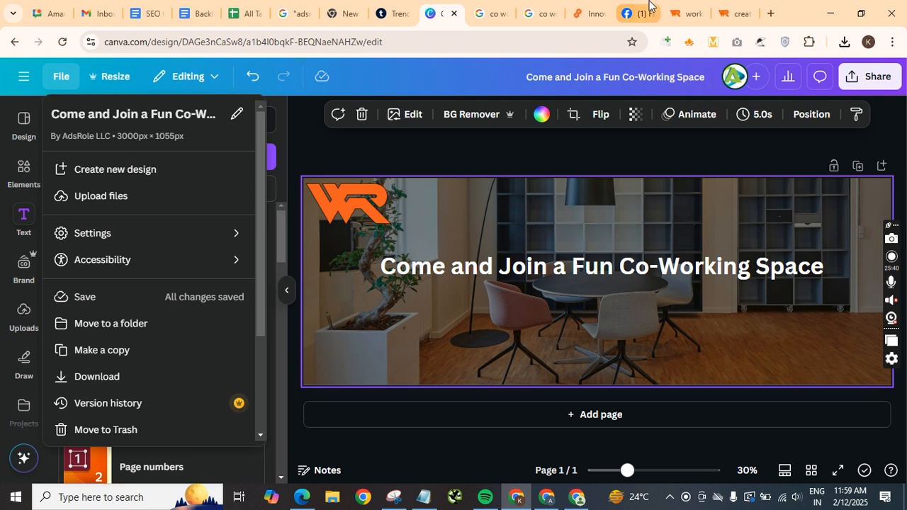
click(771, 14)
text(can)
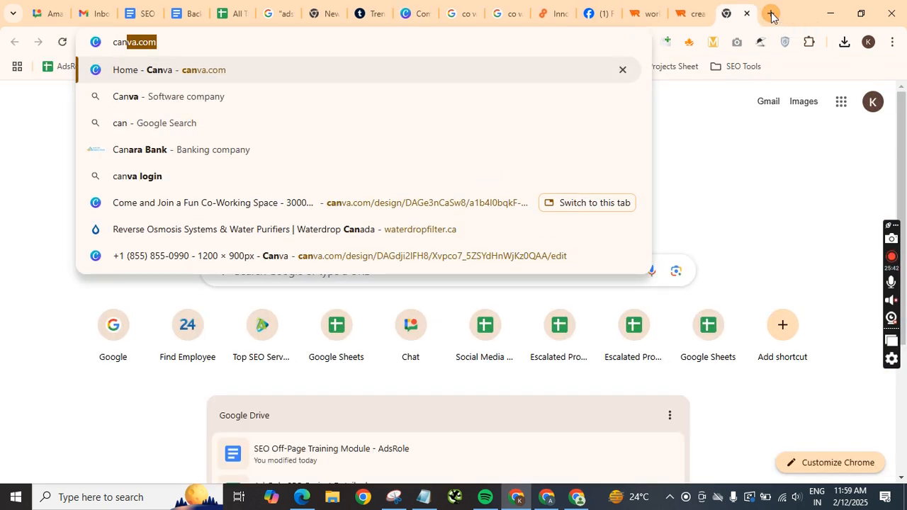
key(Return)
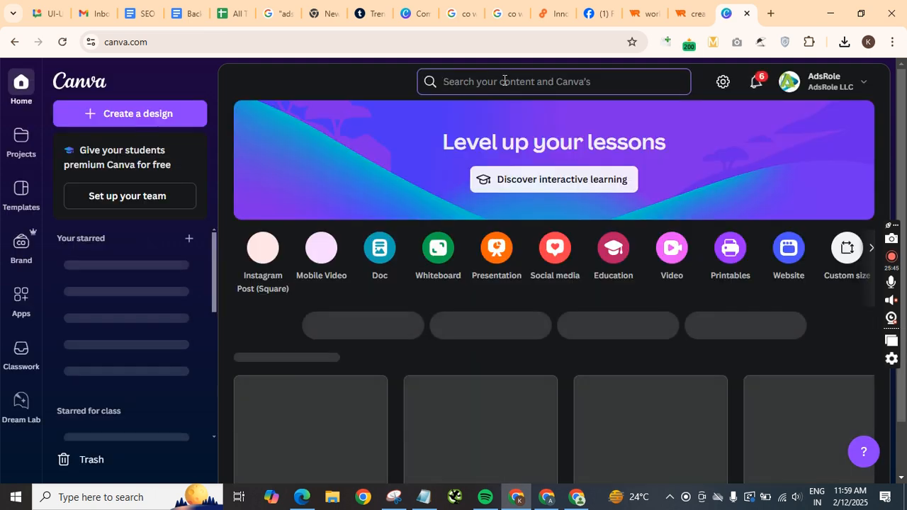
- Search Canva for 'logo' and create a blank Logo design
click(512, 82)
text(logo)
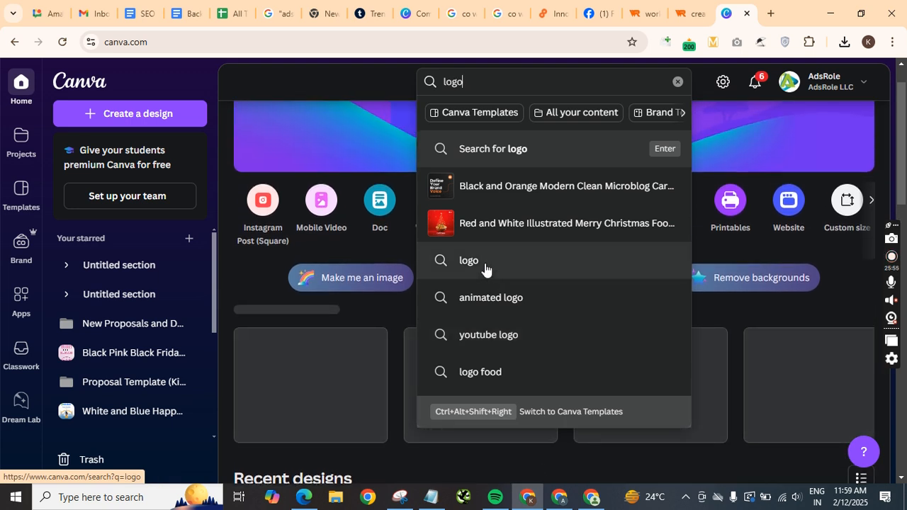
click(485, 263)
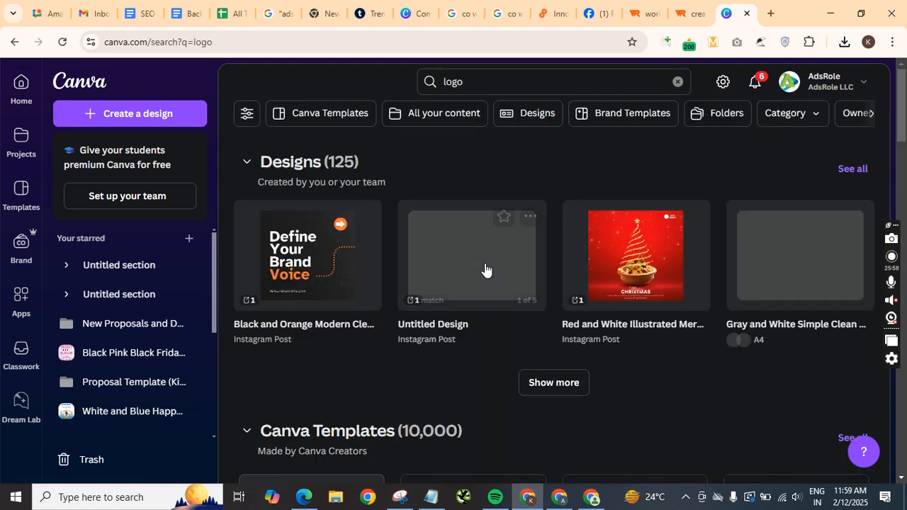
scroll(476, 379, down, 2)
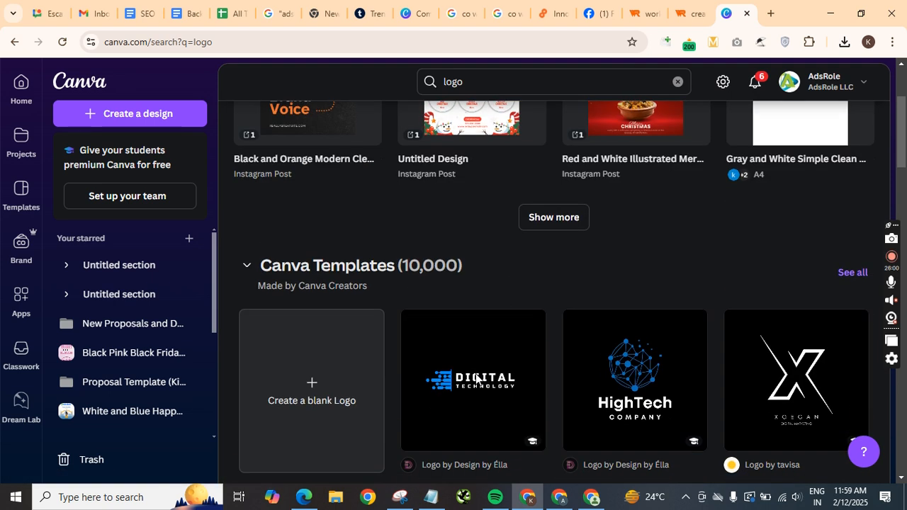
click(311, 360)
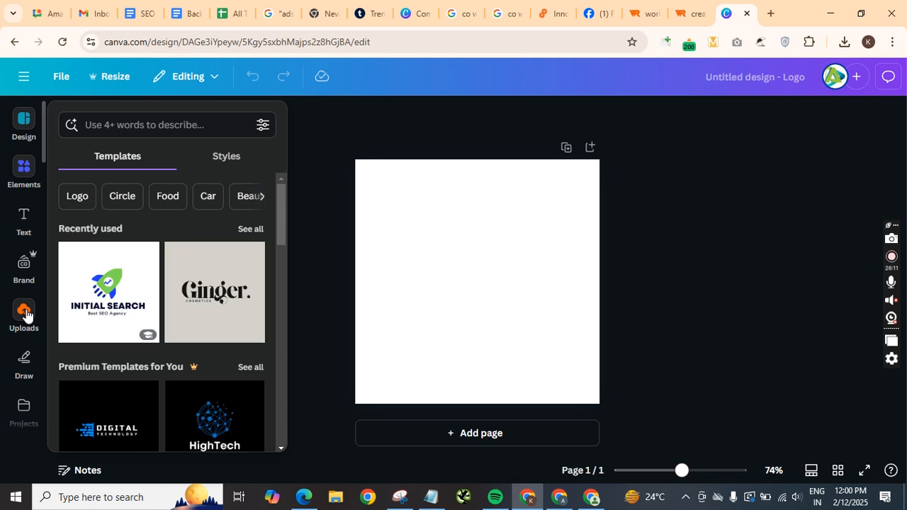
- Add the uploaded WR logo to the logo canvas, resize it and centre it with white margins
click(26, 314)
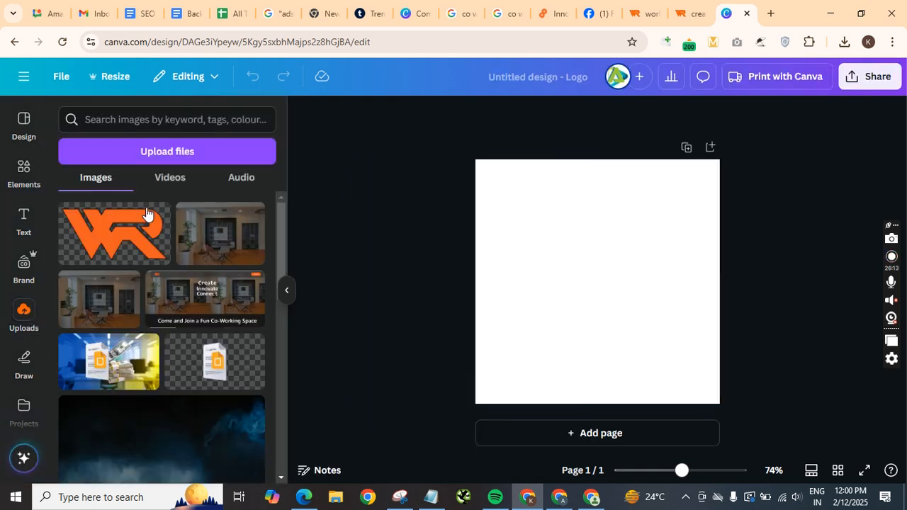
click(99, 251)
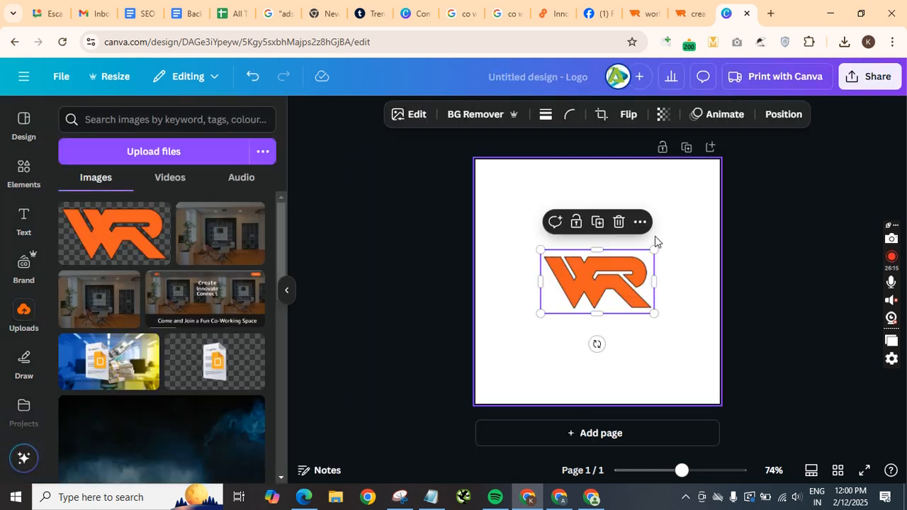
drag(654, 253, 703, 176)
drag(542, 315, 474, 350)
click(795, 301)
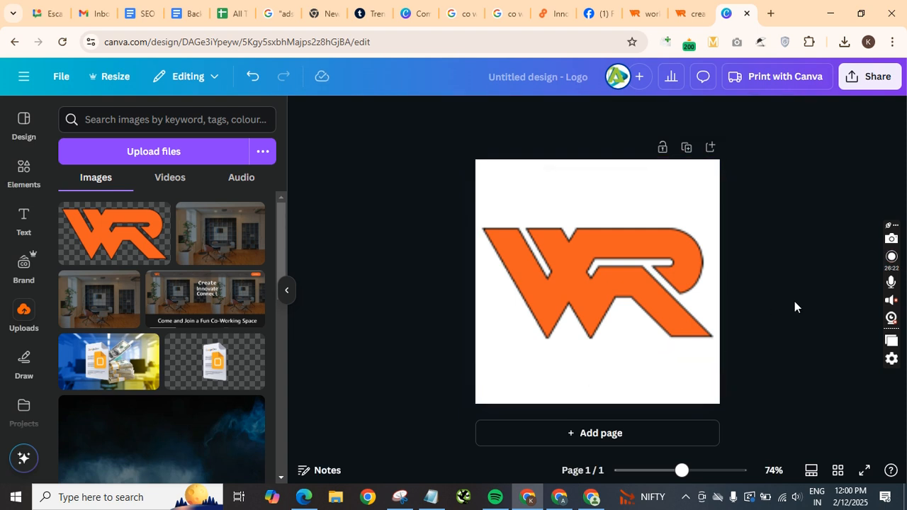
click(634, 282)
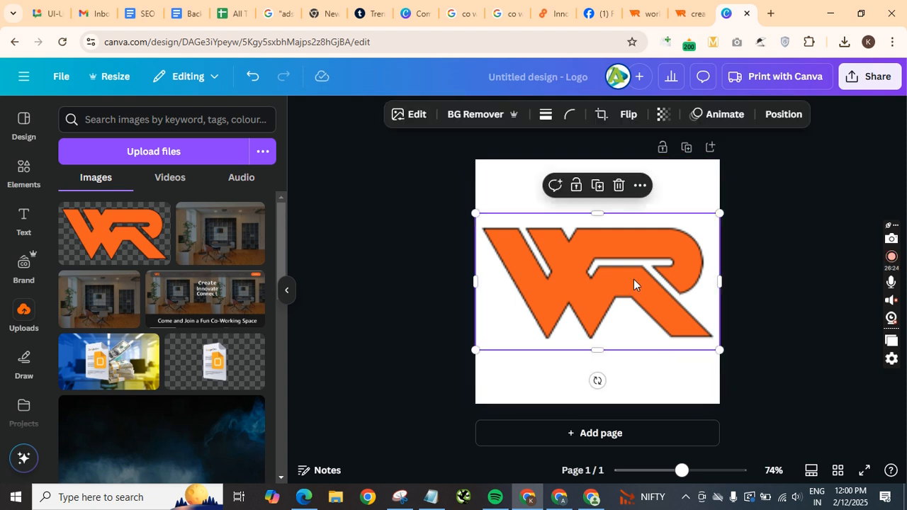
drag(722, 216, 701, 248)
drag(477, 352, 515, 328)
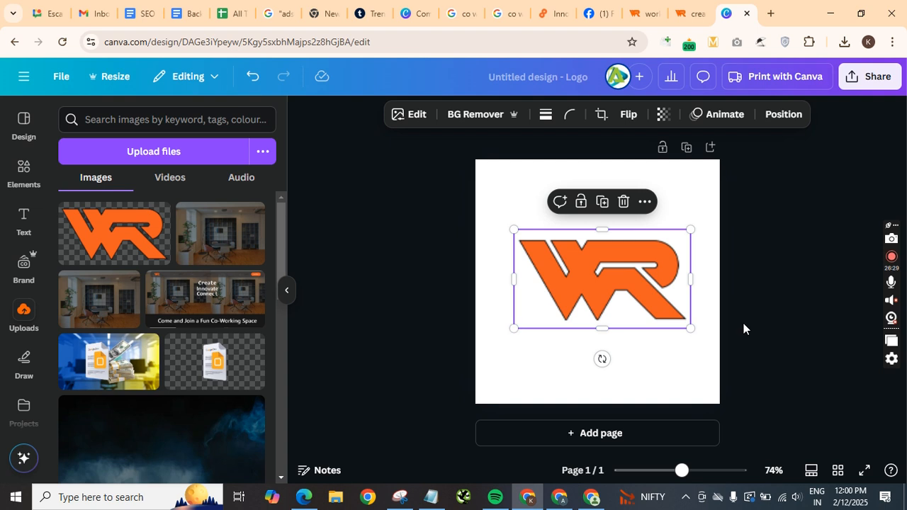
click(779, 317)
drag(660, 286, 624, 281)
click(782, 257)
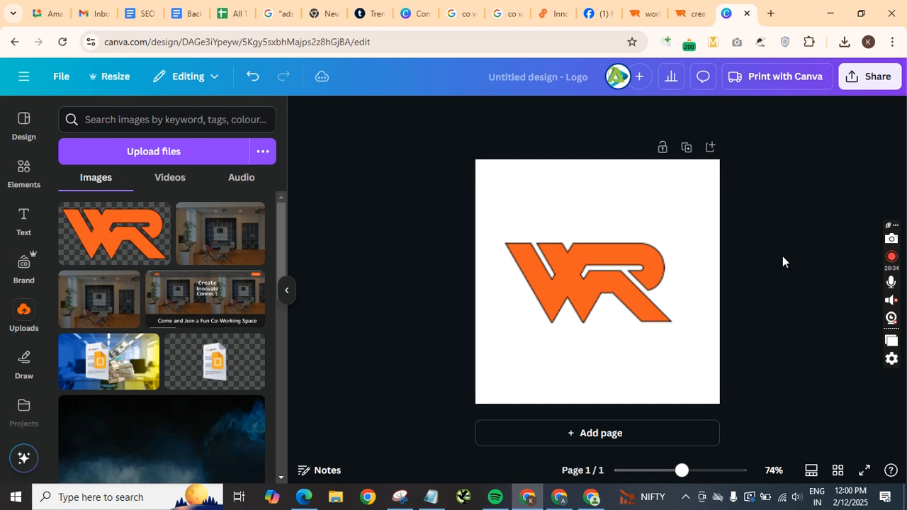
- Download the logo as a 500 × 500 px PNG and open Downloads in File Explorer
click(877, 78)
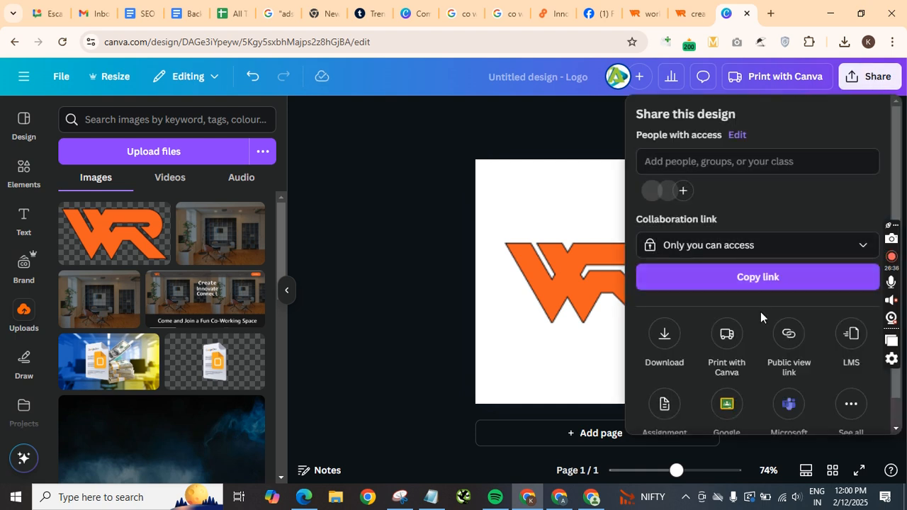
click(655, 337)
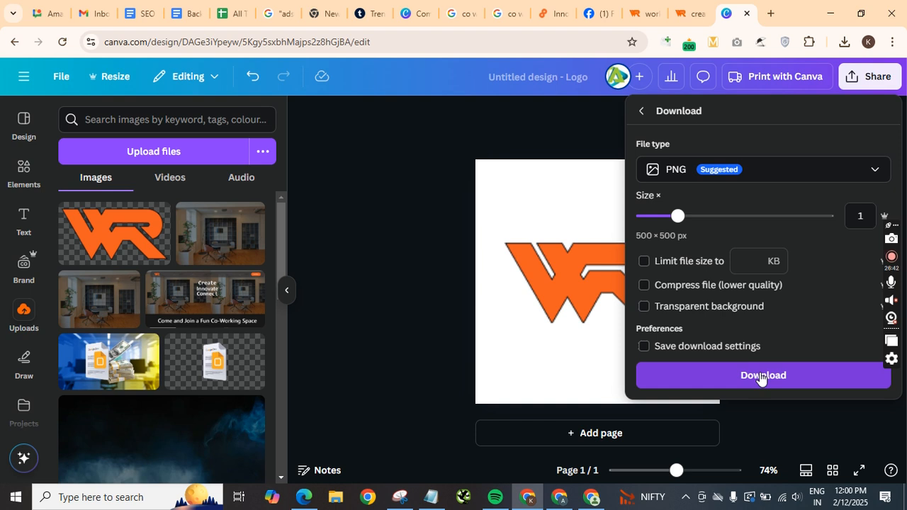
click(761, 375)
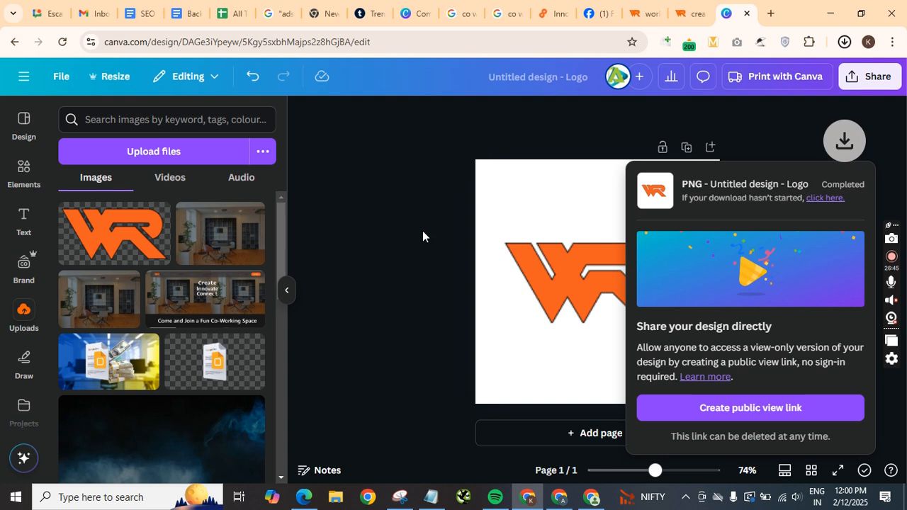
click(594, 498)
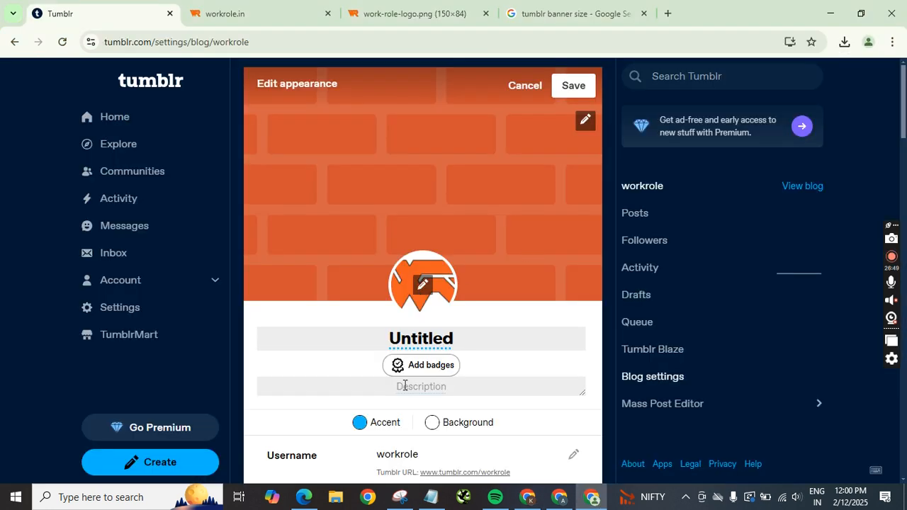
click(344, 499)
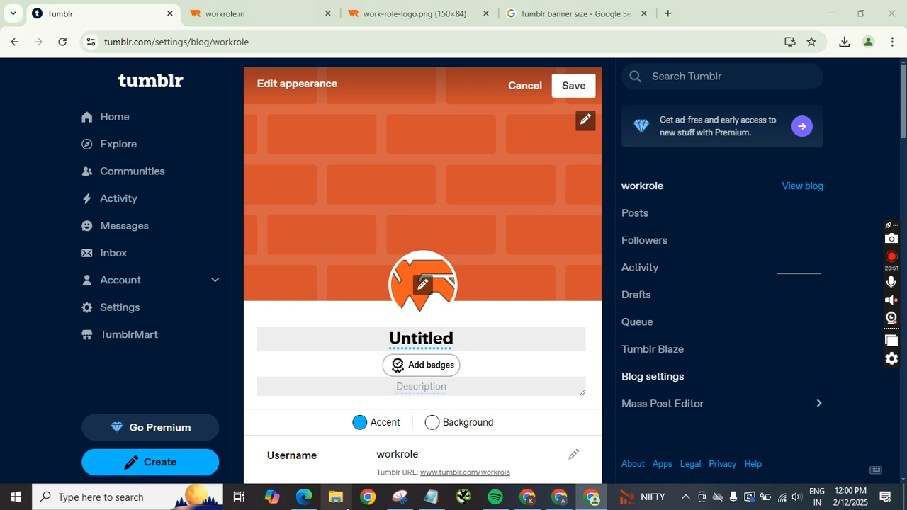
click(68, 108)
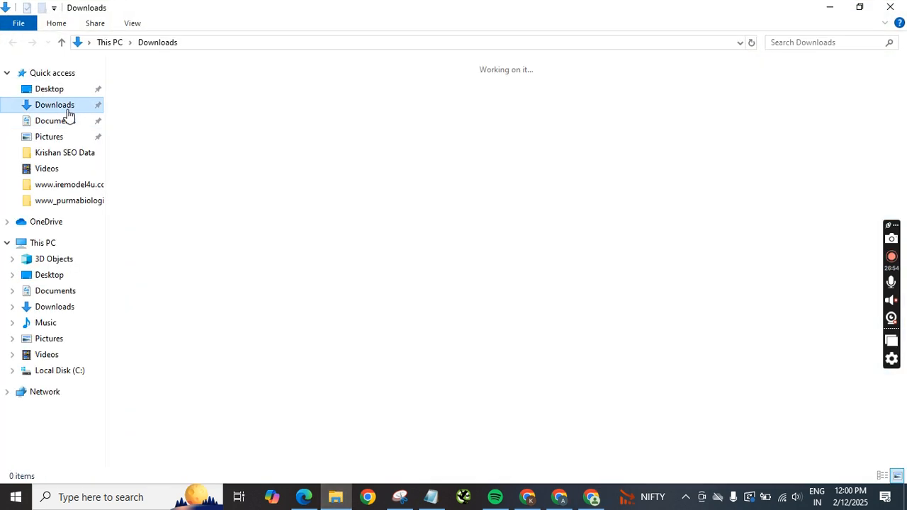
- Rename 'Untitled design (2)' in Downloads to 'WorkRole'
click(145, 120)
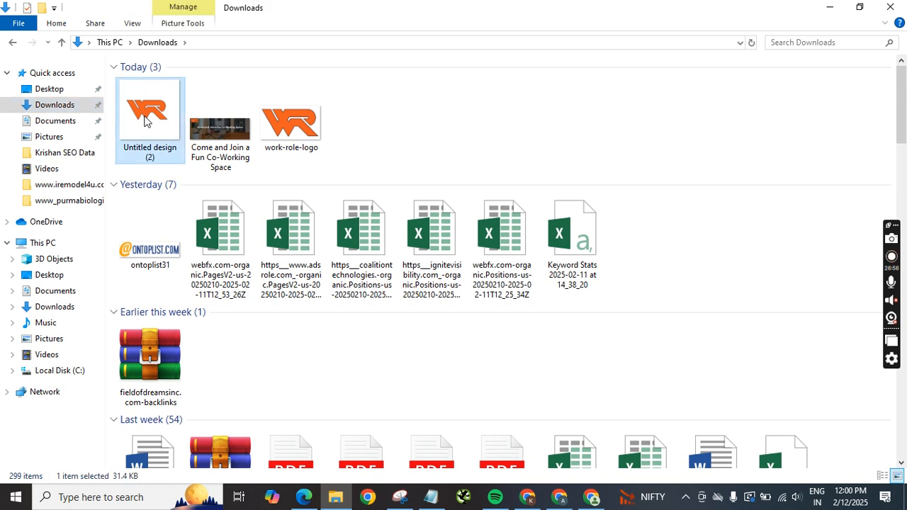
double_click(160, 132)
right_click(160, 126)
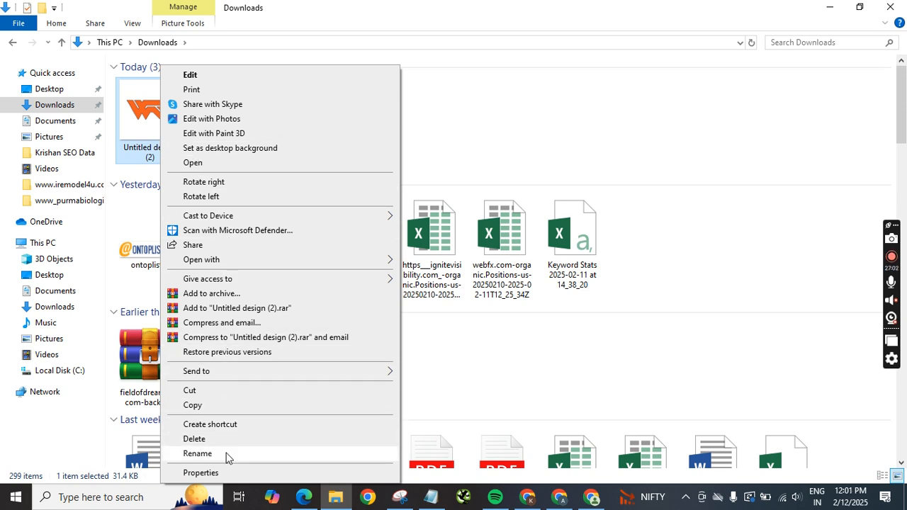
click(197, 453)
text(Wo)
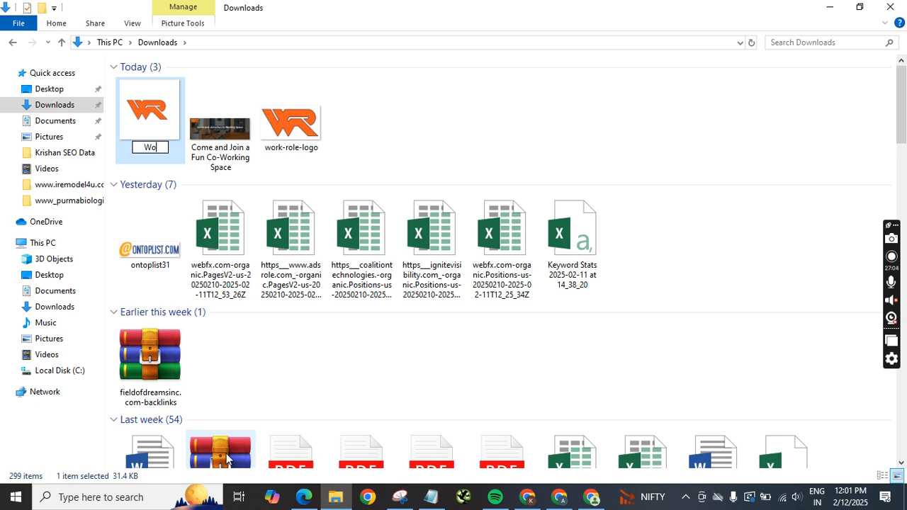
text(rkRole)
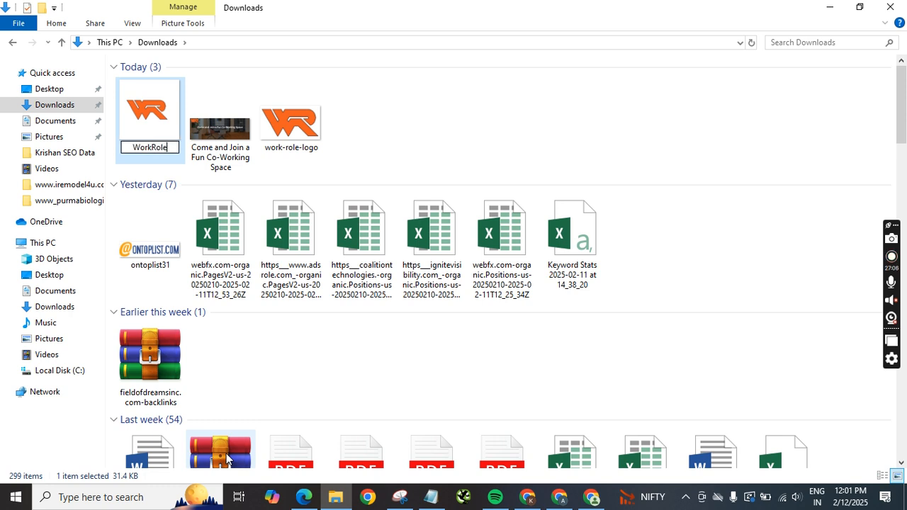
click(475, 132)
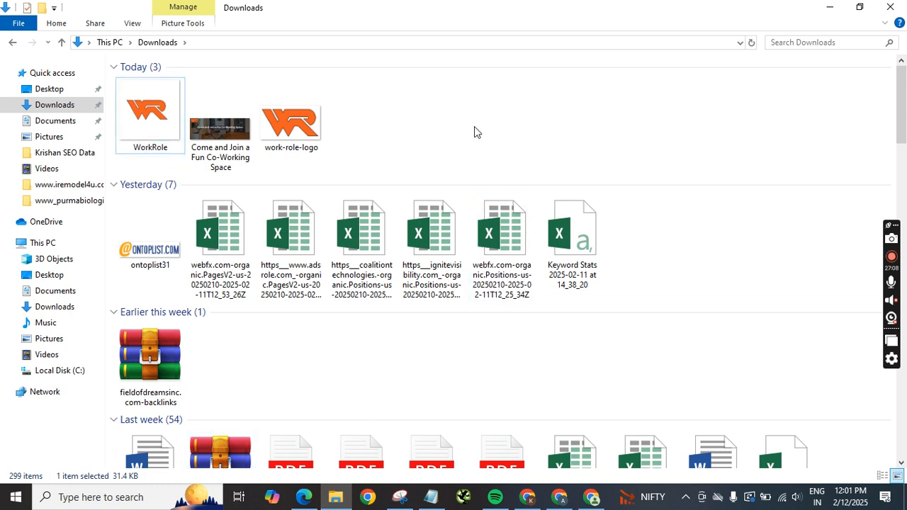
click(527, 497)
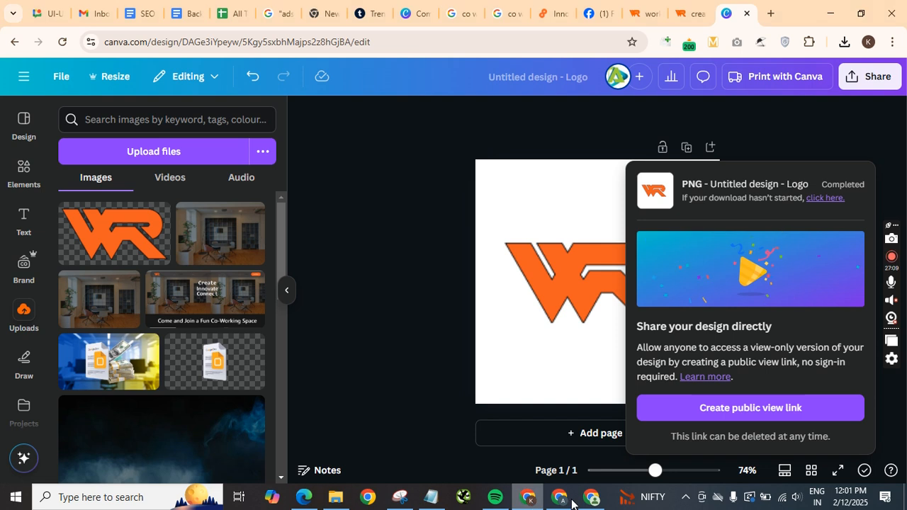
- Replace the Tumblr blog avatar with the WorkRole logo file
click(597, 505)
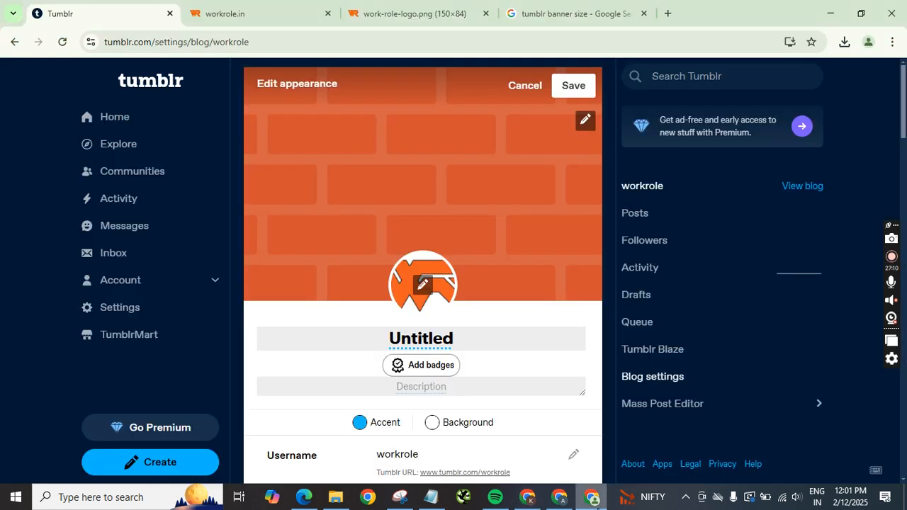
click(422, 286)
click(420, 315)
click(156, 145)
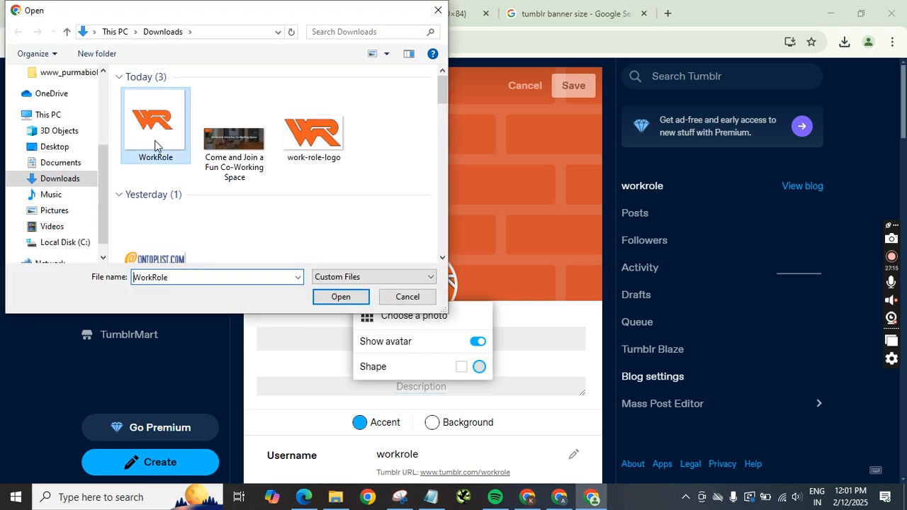
click(339, 300)
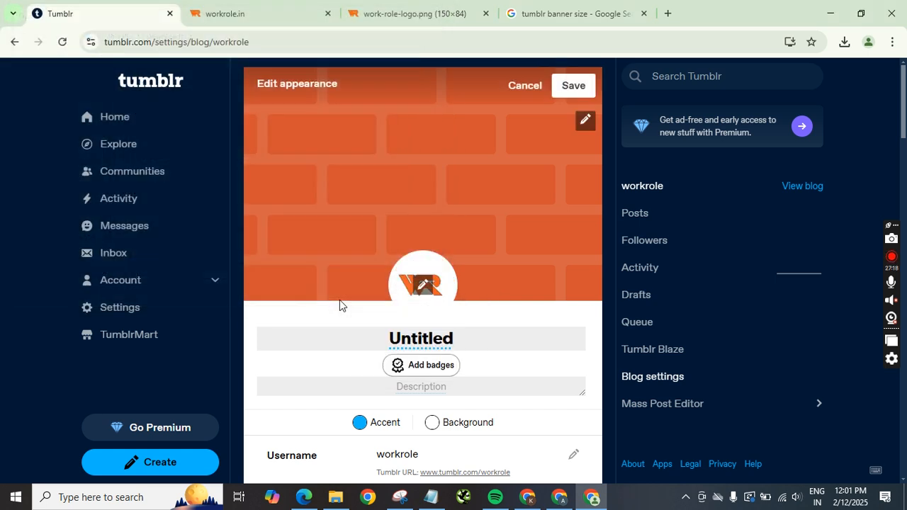
- Load the 'Come and Join a Fun Co-Working Space' image as the header
click(585, 120)
click(565, 153)
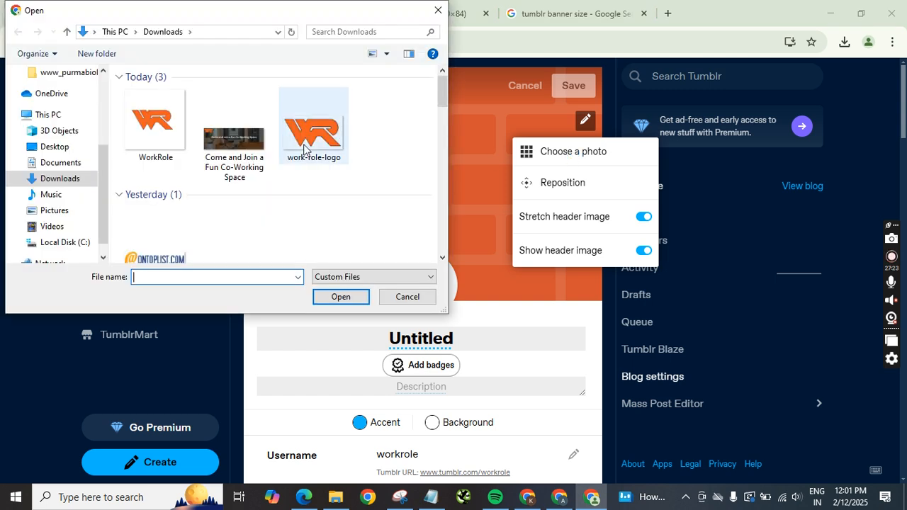
click(231, 147)
click(333, 297)
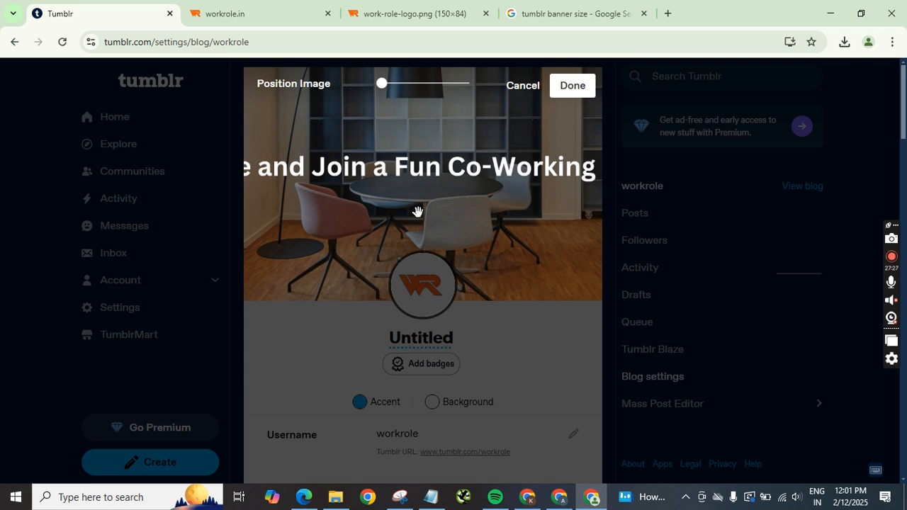
- Slide the header image right to show the WR logo and plant, leaving zoom unchanged
drag(387, 184, 579, 205)
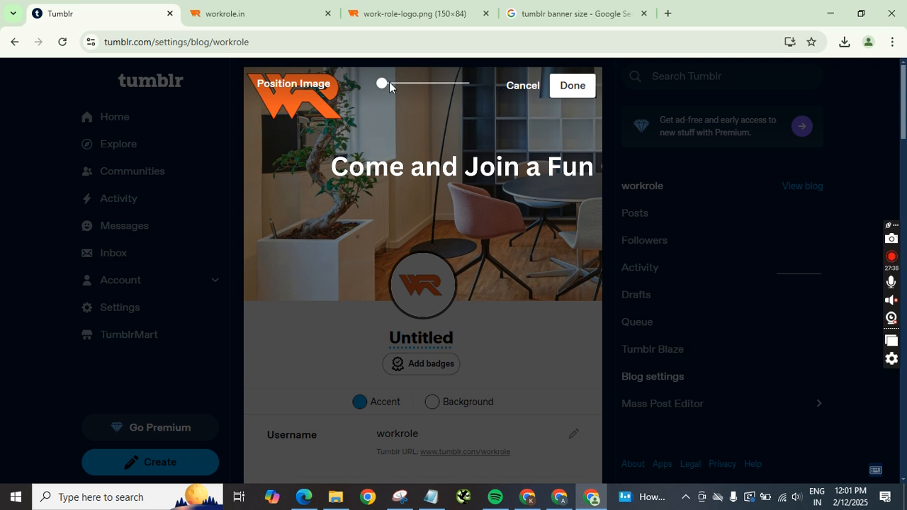
mouse_move(382, 83)
mouse_down()
mouse_move(456, 81)
mouse_move(378, 84)
mouse_up()
- Switch through the open windows back to the Co-Working Space banner design in Canva
click(304, 496)
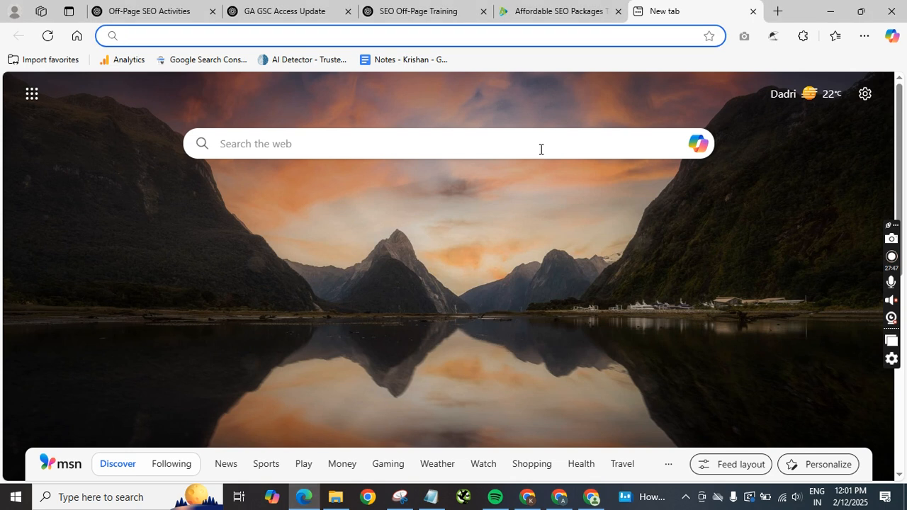
click(413, 12)
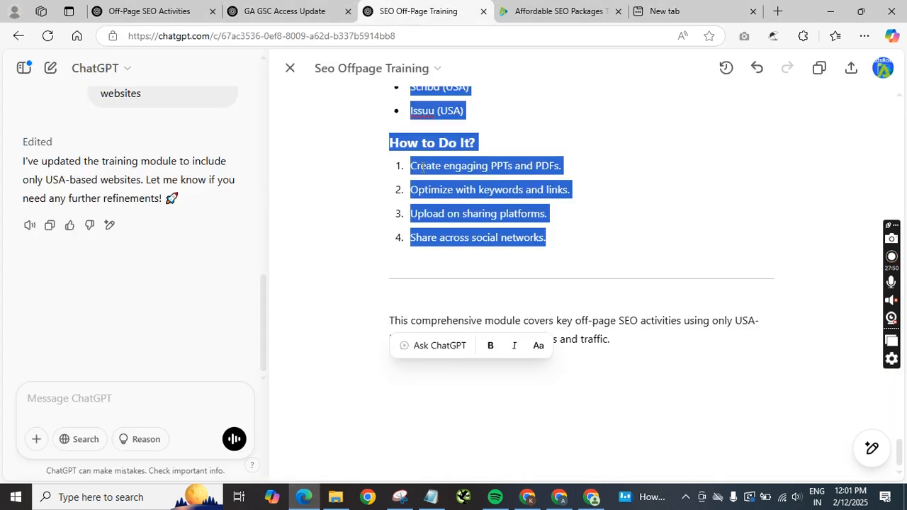
click(559, 497)
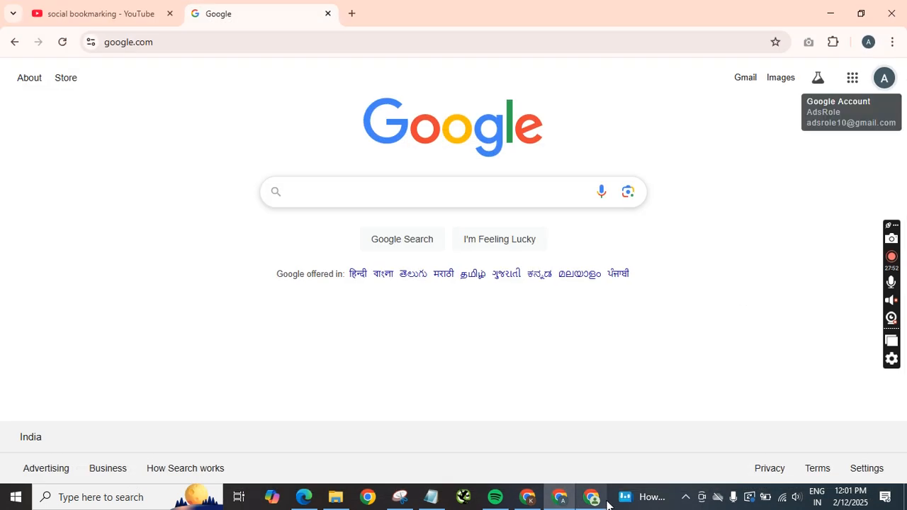
click(590, 498)
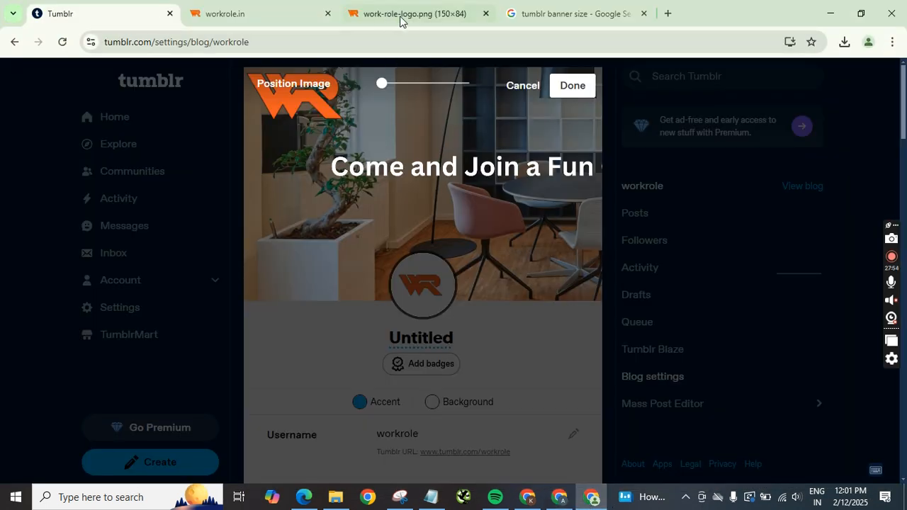
click(527, 497)
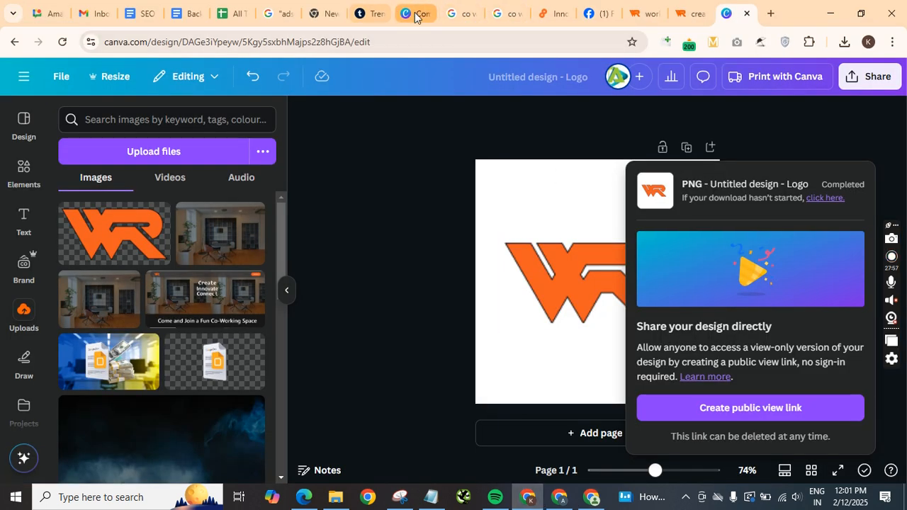
click(414, 13)
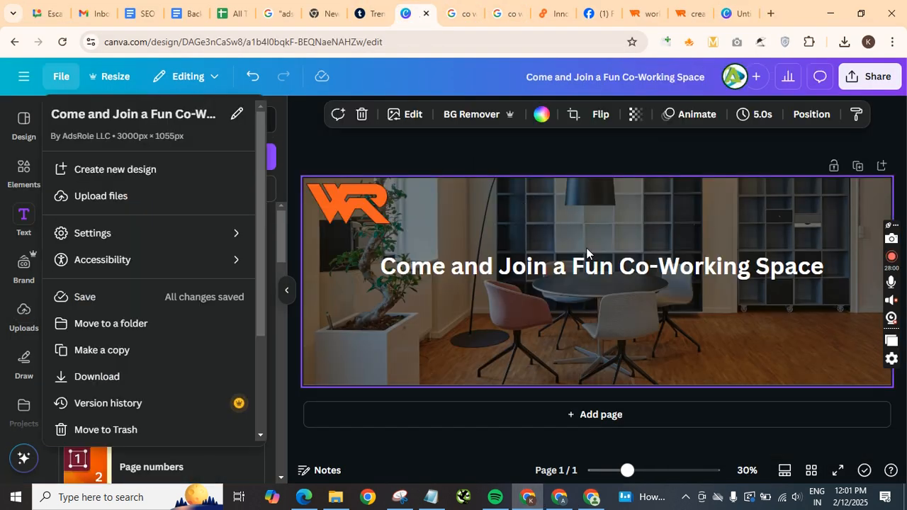
- Select and copy the banner's WR logo and heading together, then open a new tab
key(ctrl+a)
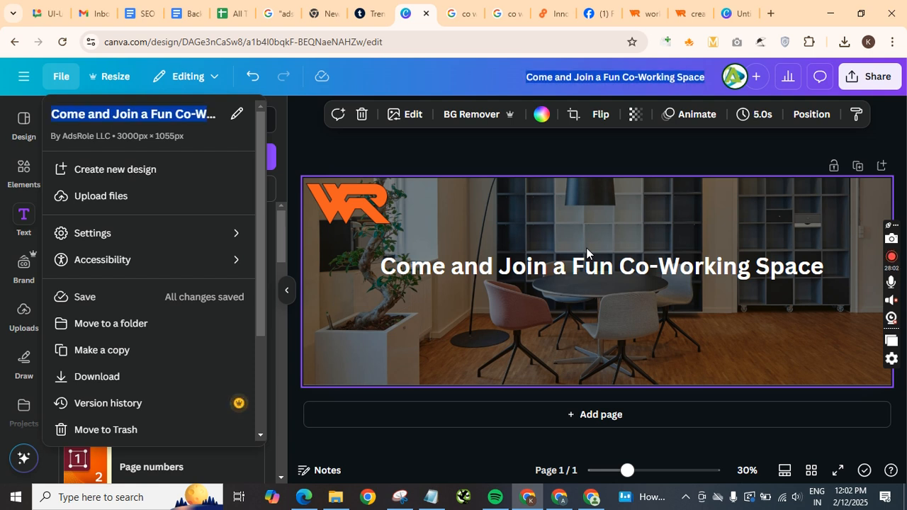
key(Escape)
key(ctrl+a)
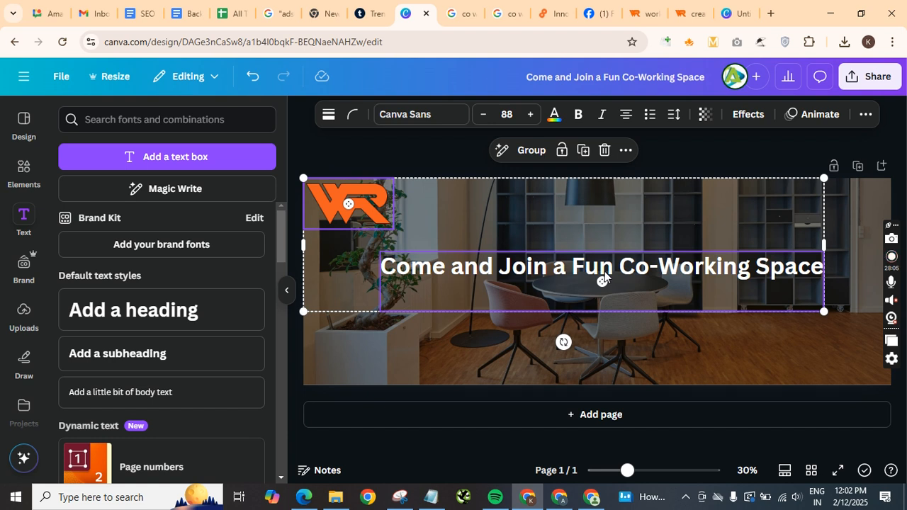
click(669, 346)
key(ctrl+a)
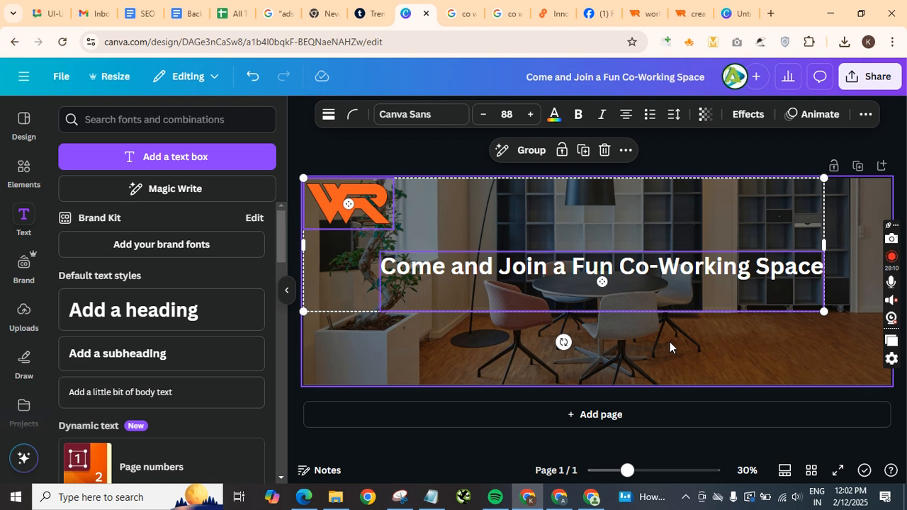
click(772, 13)
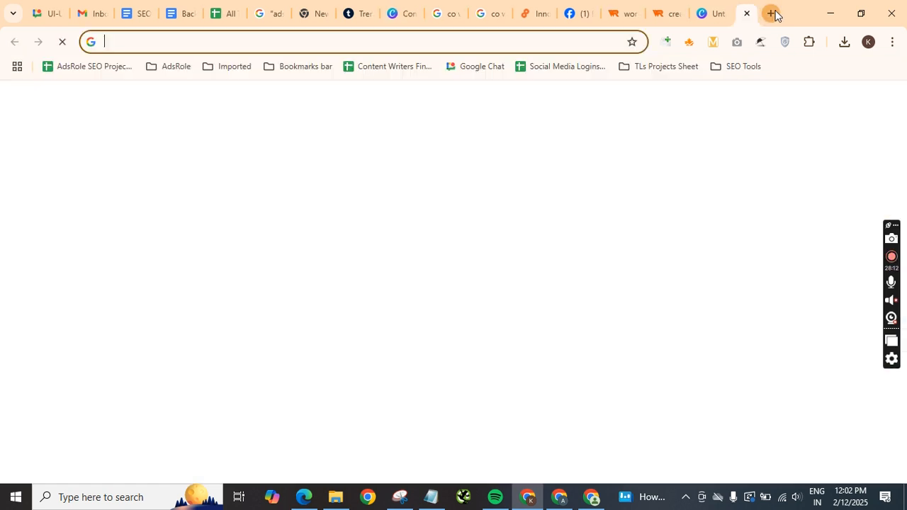
- Load canva.com in the new tab and glance at the co-working space image results
text(can)
key(Return)
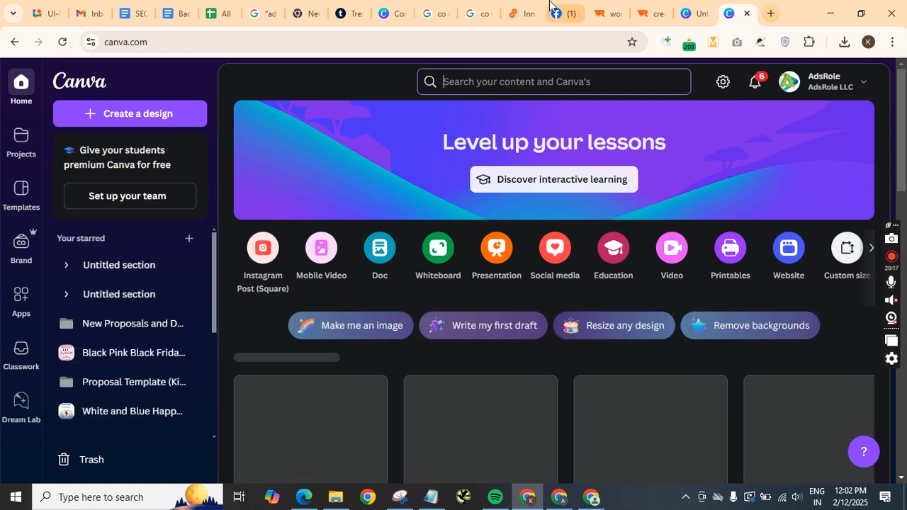
click(475, 13)
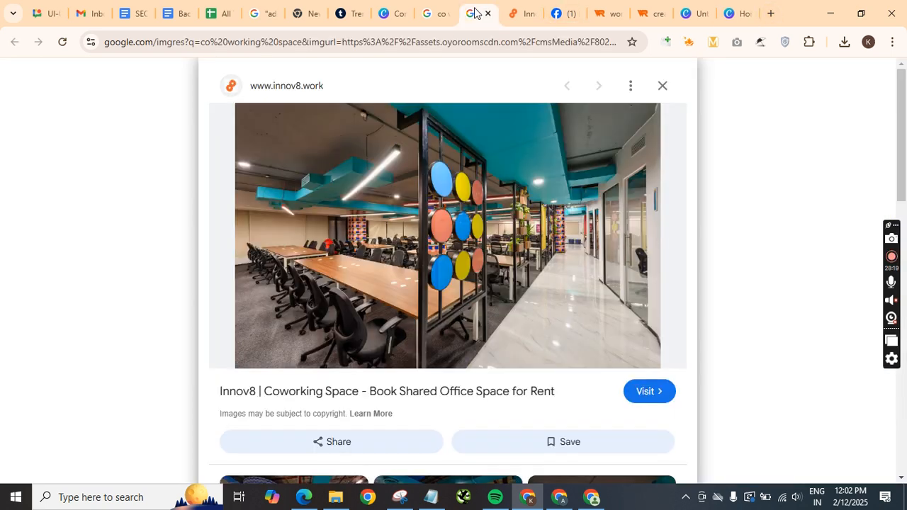
click(434, 12)
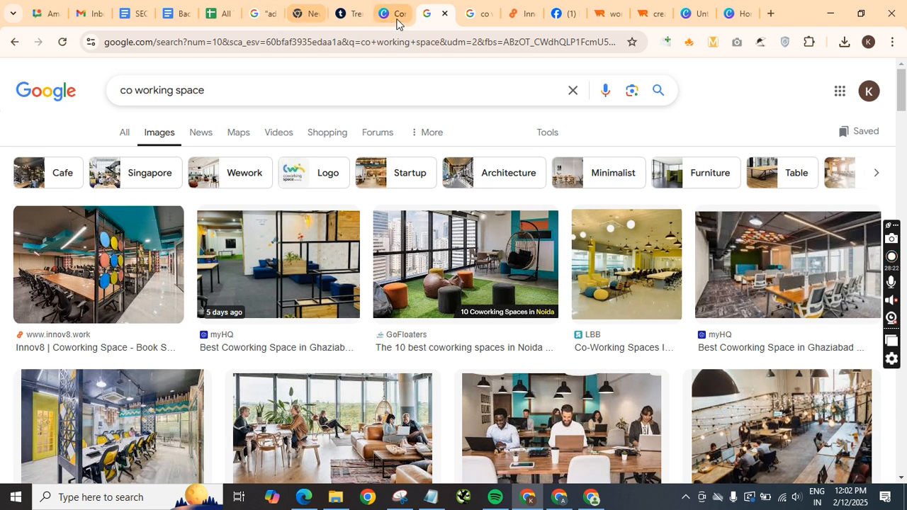
- Check the recommended 'tumblr banner size' Google results, then return to the Canva home page
click(592, 499)
click(576, 15)
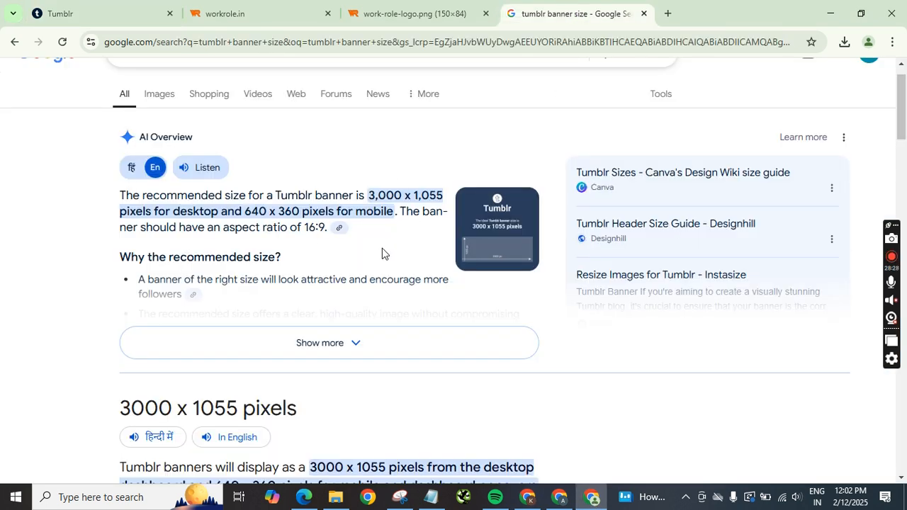
click(562, 501)
click(535, 501)
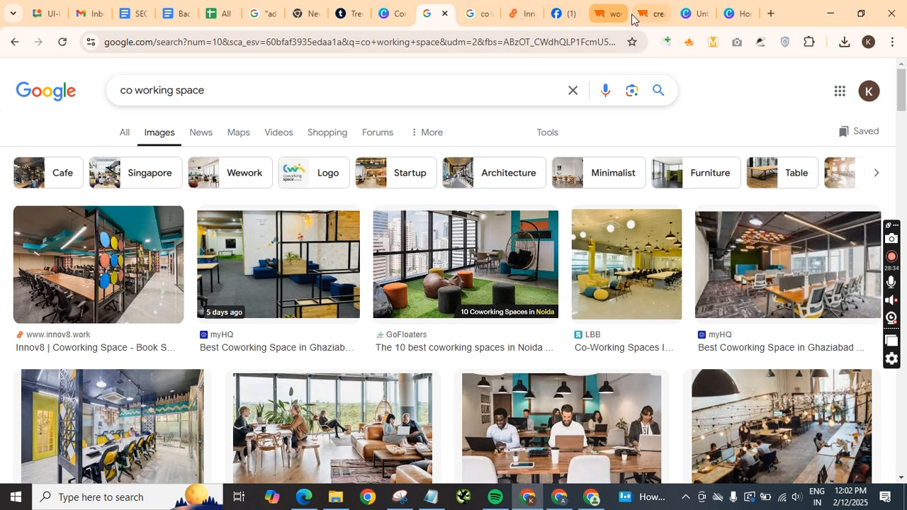
click(737, 17)
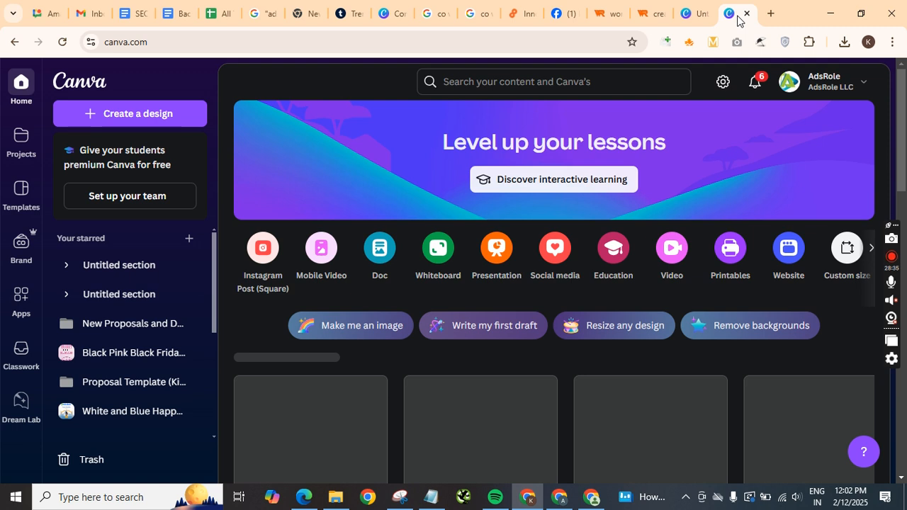
- Create a custom-size Canva design with width 640 px and height 360 px
click(844, 248)
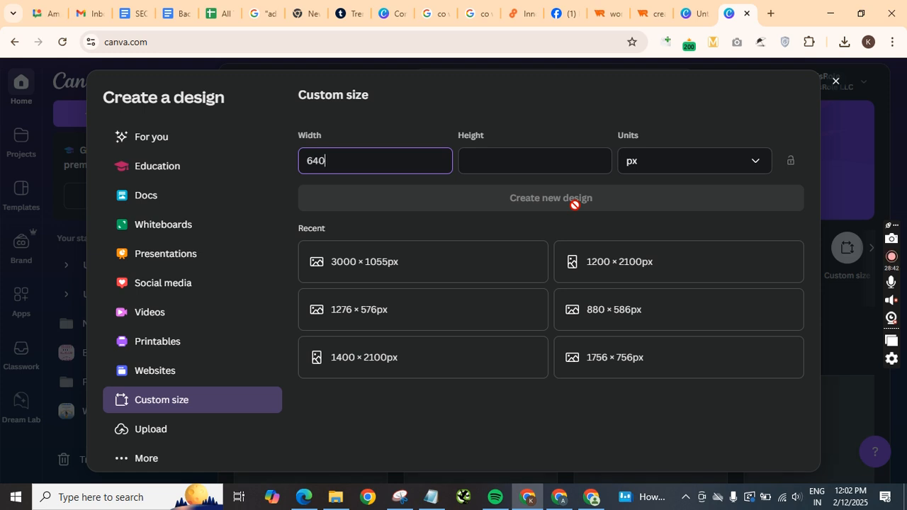
click(543, 170)
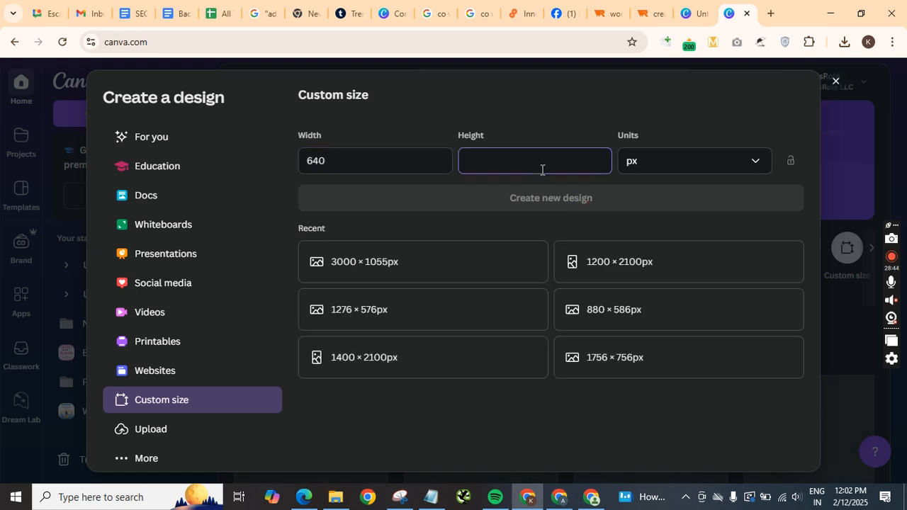
text(360)
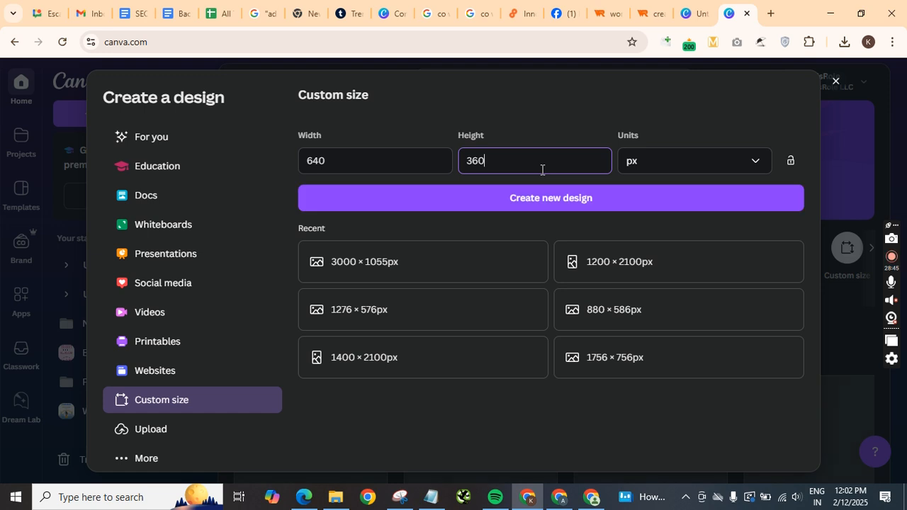
click(538, 207)
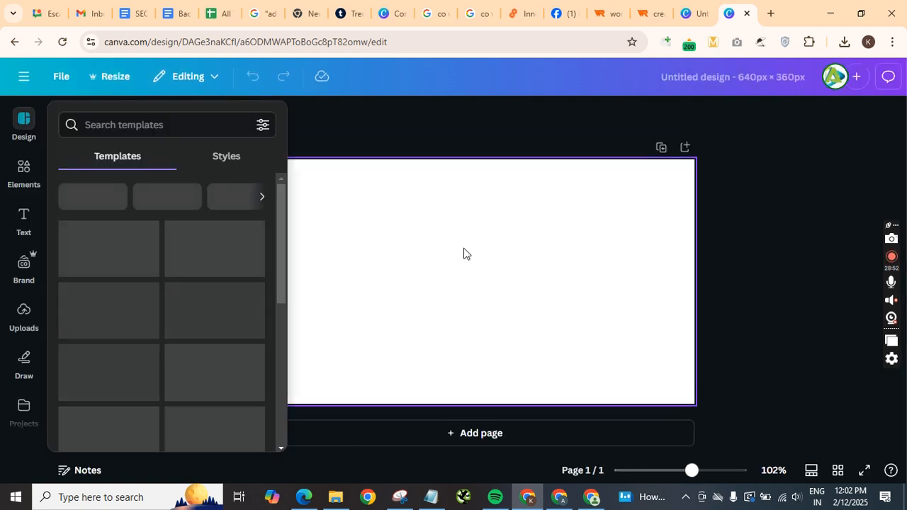
- Paste the copied elements, then delete the empty text box and the WR logo
click(464, 254)
key(ctrl+v)
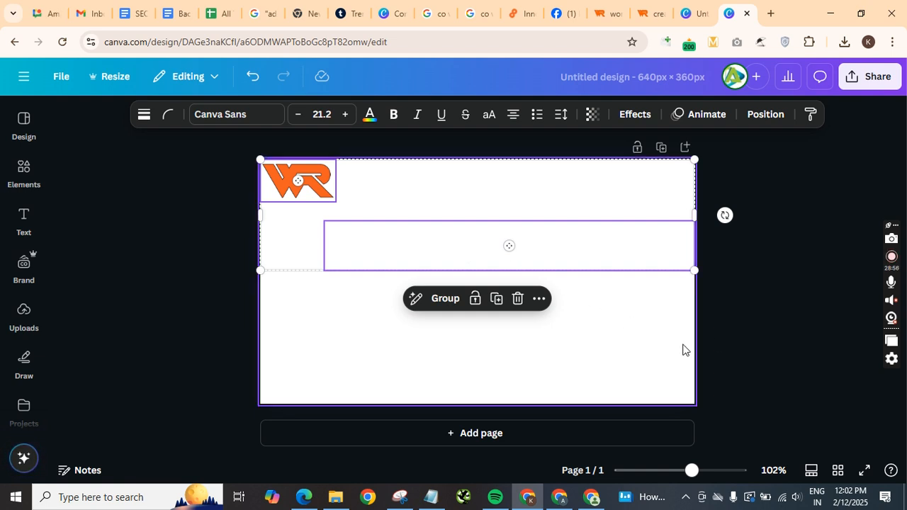
click(627, 335)
click(531, 240)
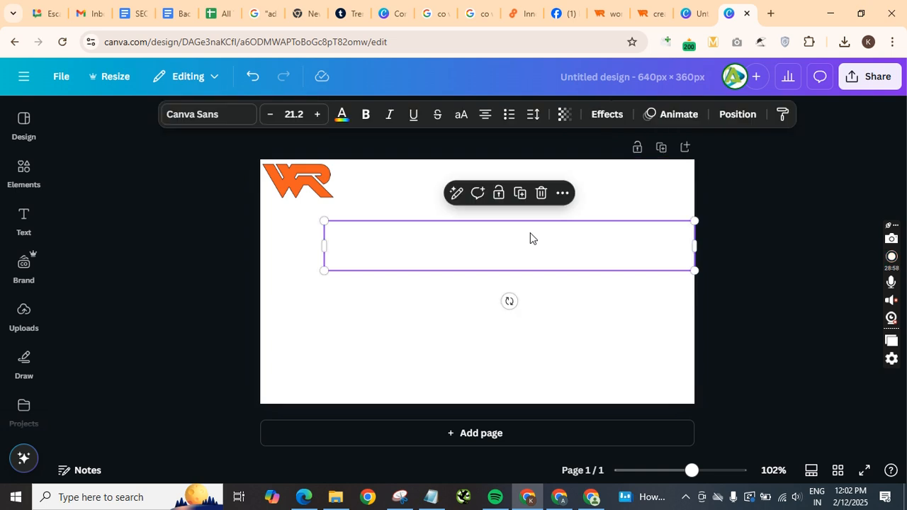
key(Delete)
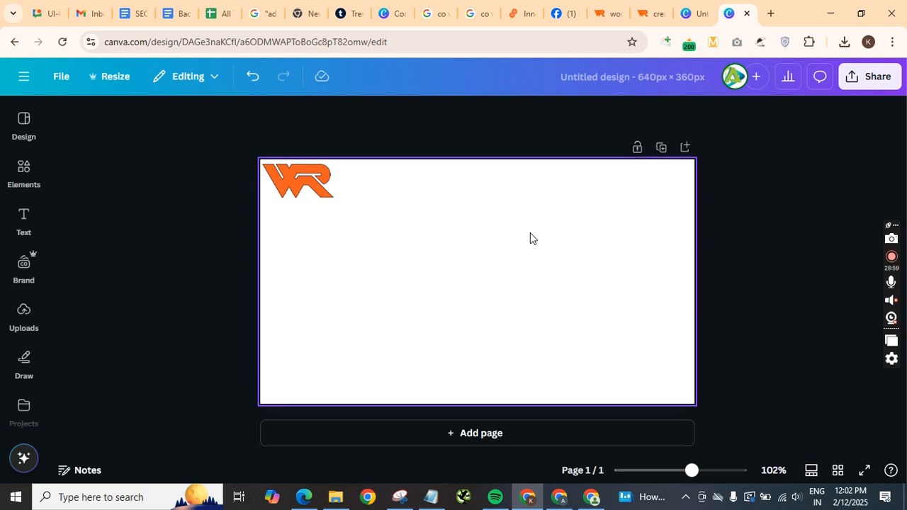
key(ctrl+a)
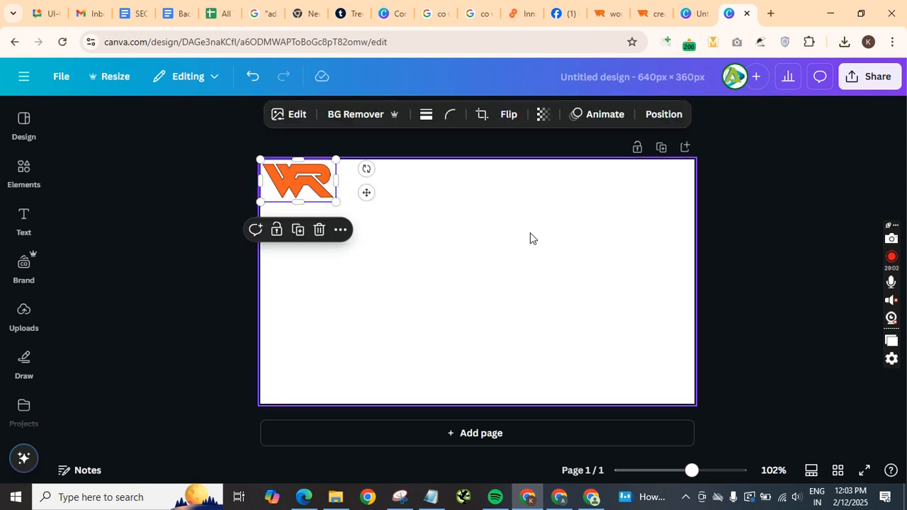
key(Delete)
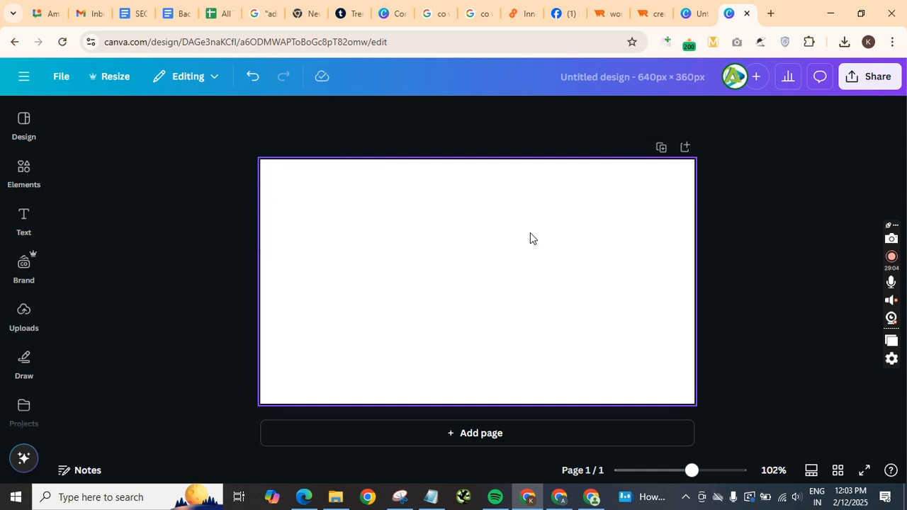
- Add the office photo from Uploads and set it as the page background
click(25, 307)
mouse_move(24, 310)
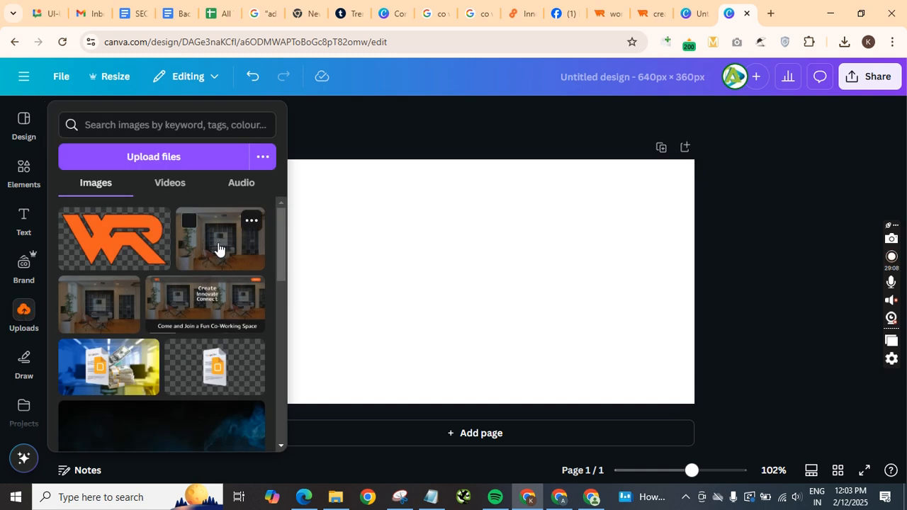
click(219, 248)
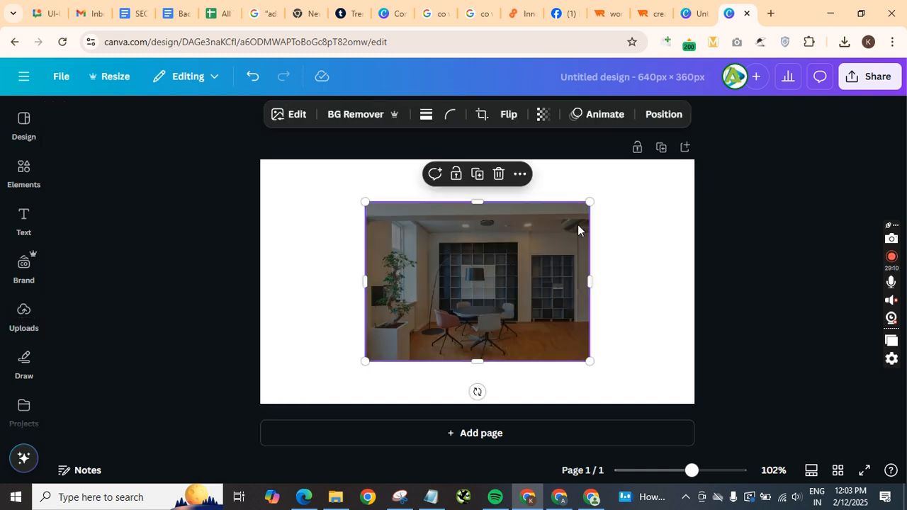
drag(590, 201, 634, 202)
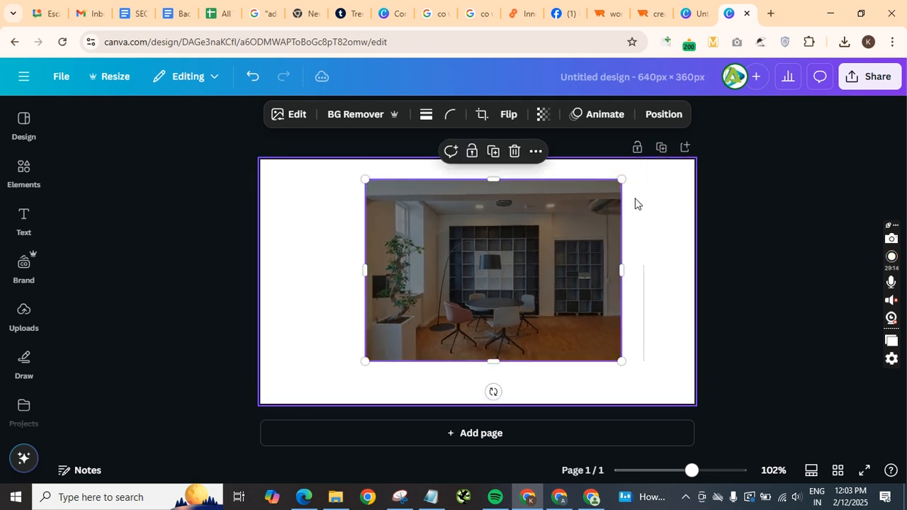
key(ctrl+z)
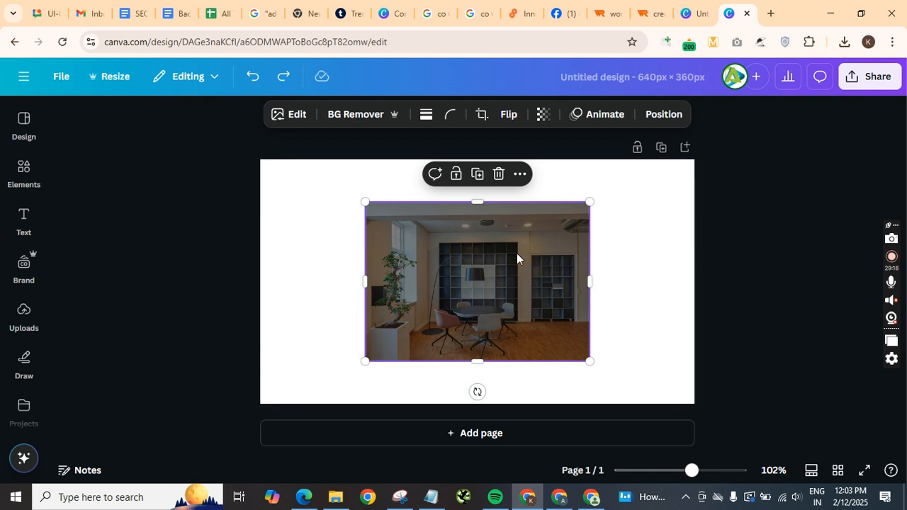
right_click(516, 253)
click(566, 406)
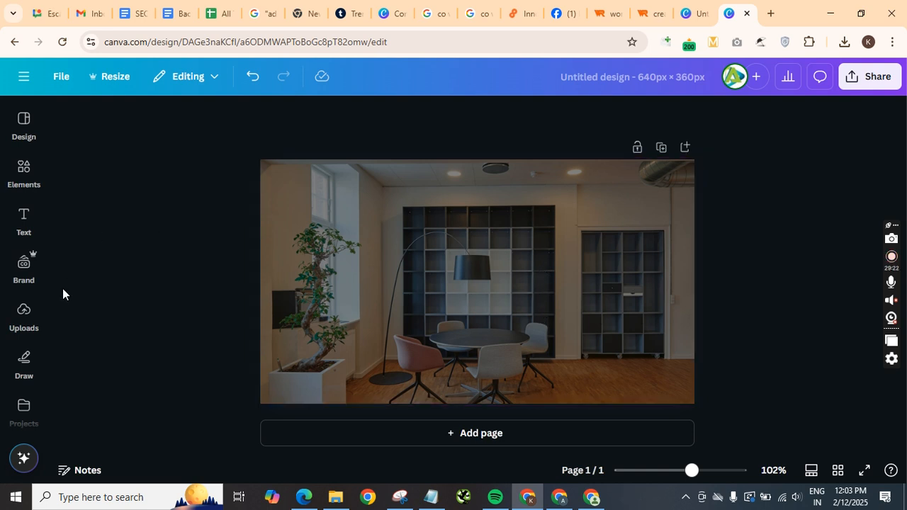
- Add the orange WR logo from Uploads, shrink it and place it top-left
click(24, 313)
click(112, 235)
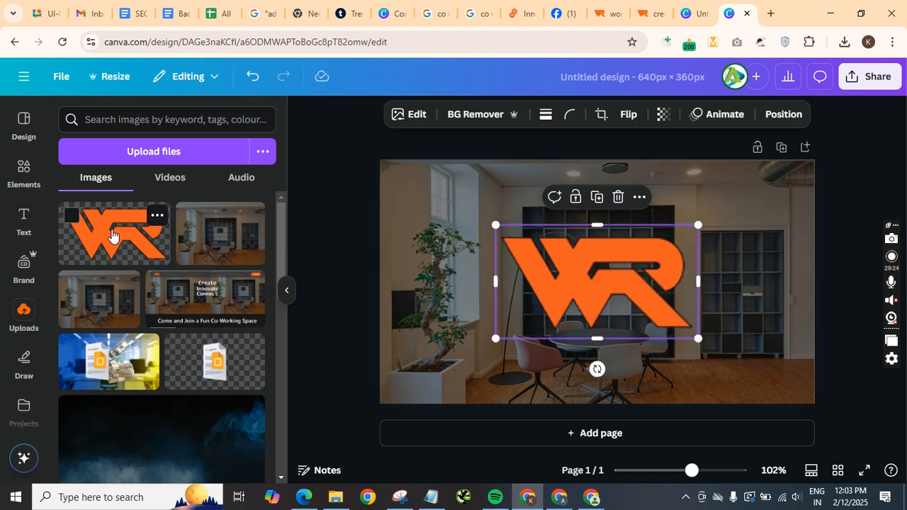
drag(702, 337, 583, 274)
drag(527, 250, 410, 180)
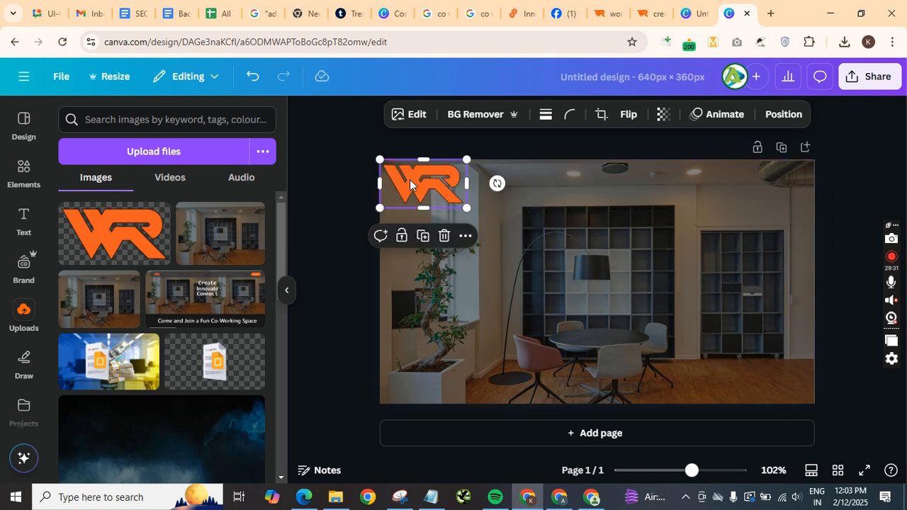
click(682, 256)
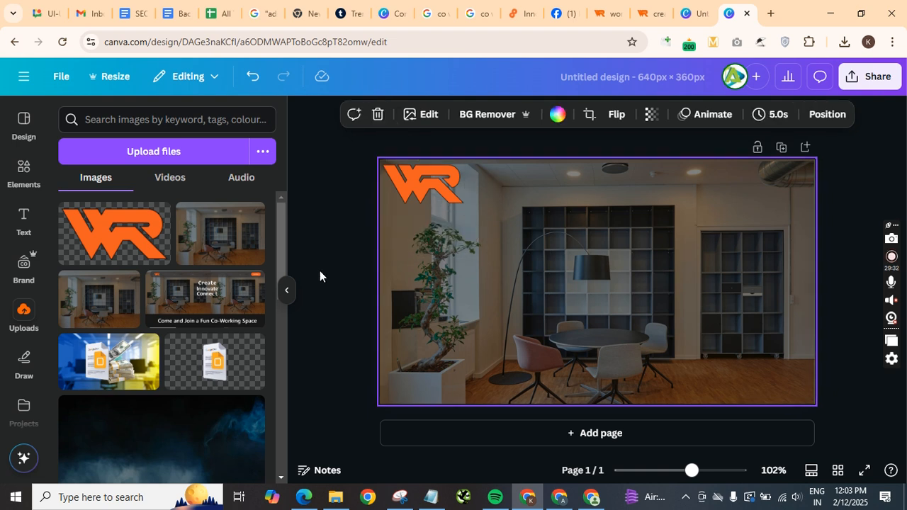
- Add a heading and paste 'Come and Join a Fun Co-Working Space' into it
click(17, 222)
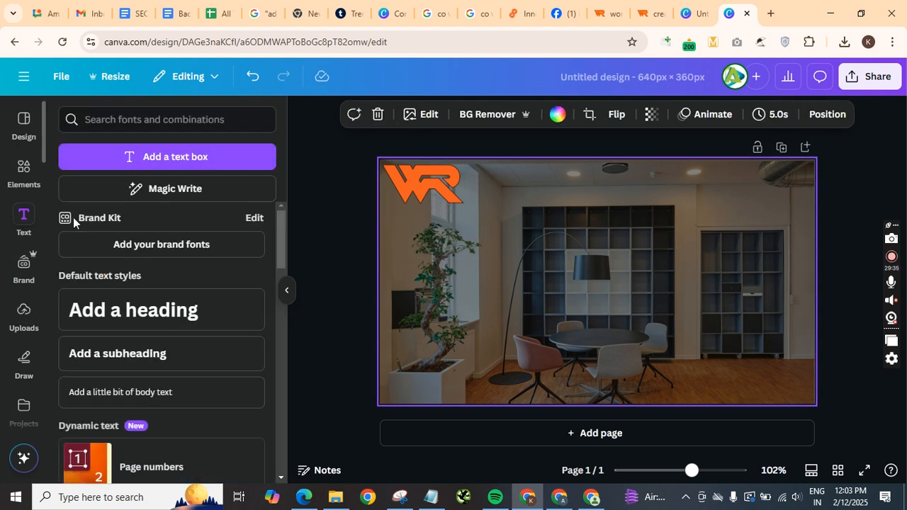
click(139, 312)
click(659, 13)
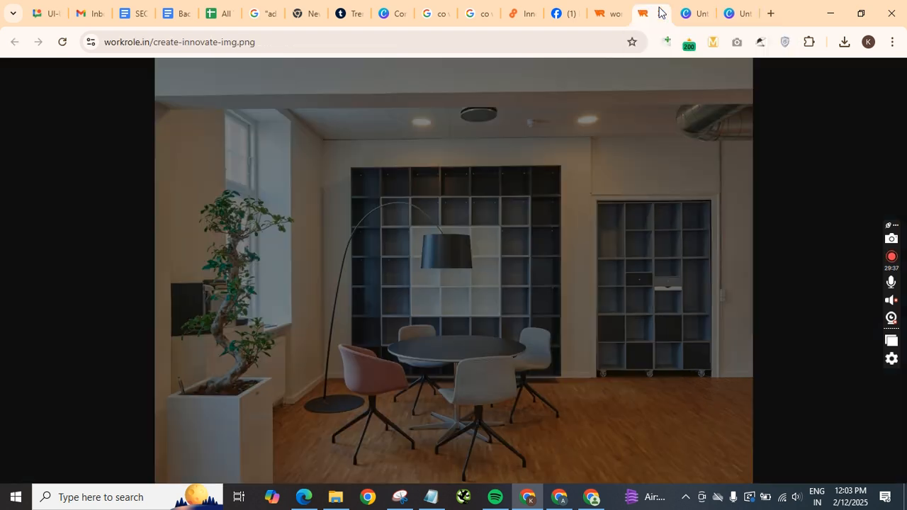
click(608, 12)
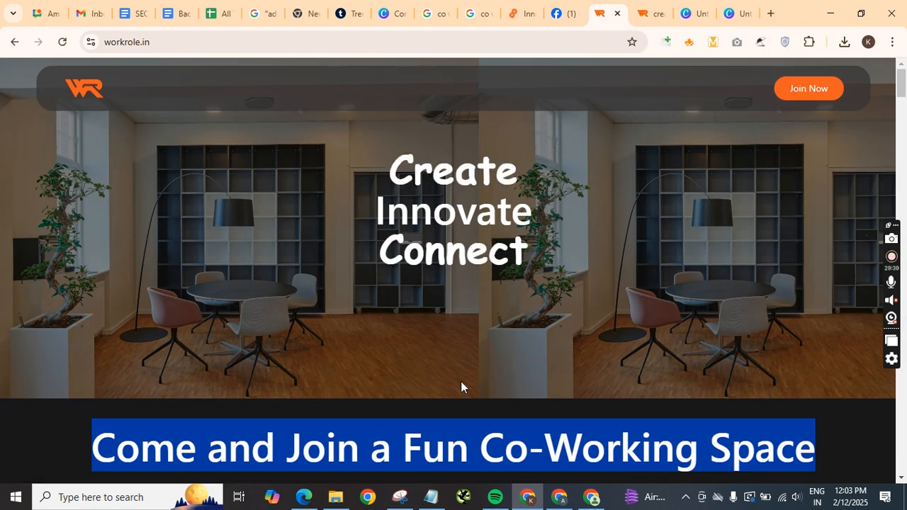
click(743, 14)
double_click(588, 287)
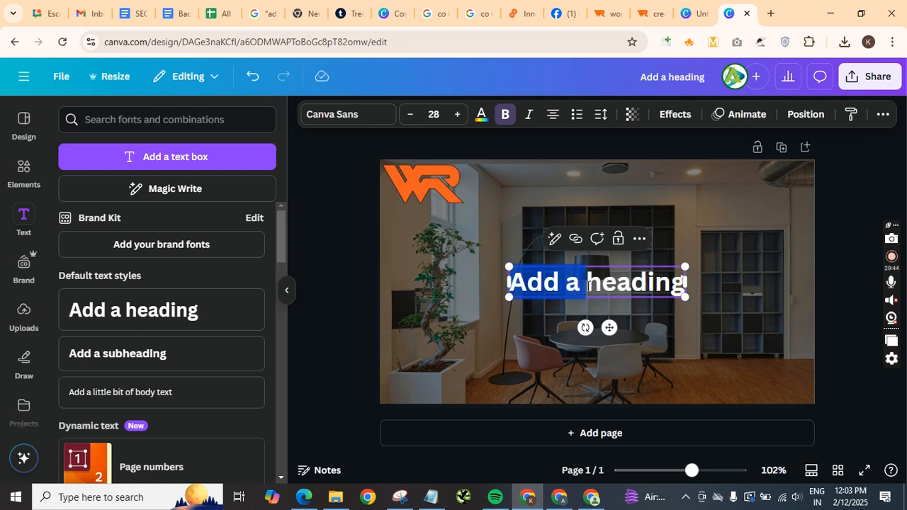
drag(588, 284, 686, 284)
text(Come and Join a Fun Co-Working Space)
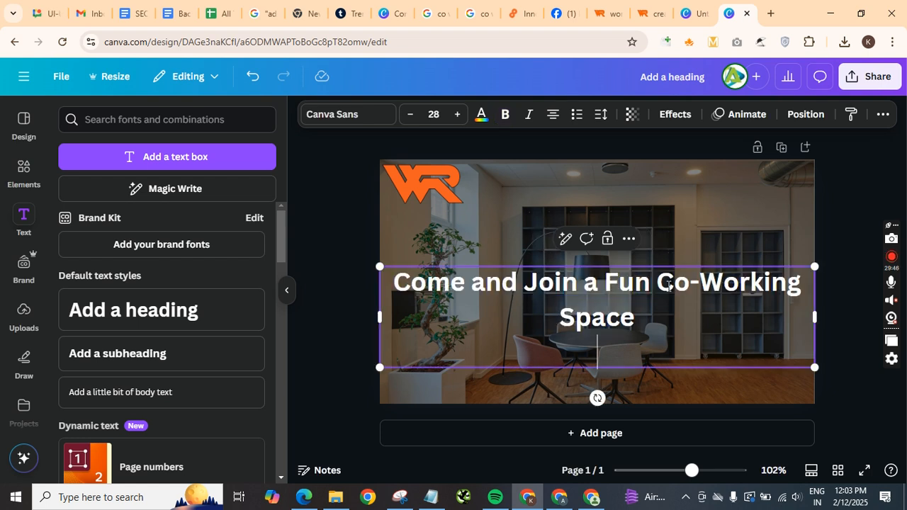
- Reduce the heading to size 18 so it fits one line, and move it slightly lower
key(ctrl+a)
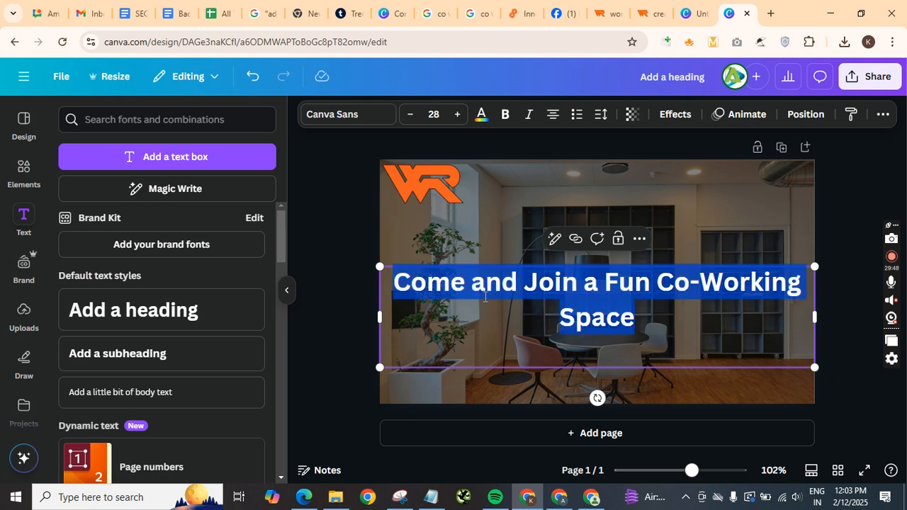
click(410, 115)
click(410, 115)
click(411, 114)
click(411, 115)
click(411, 114)
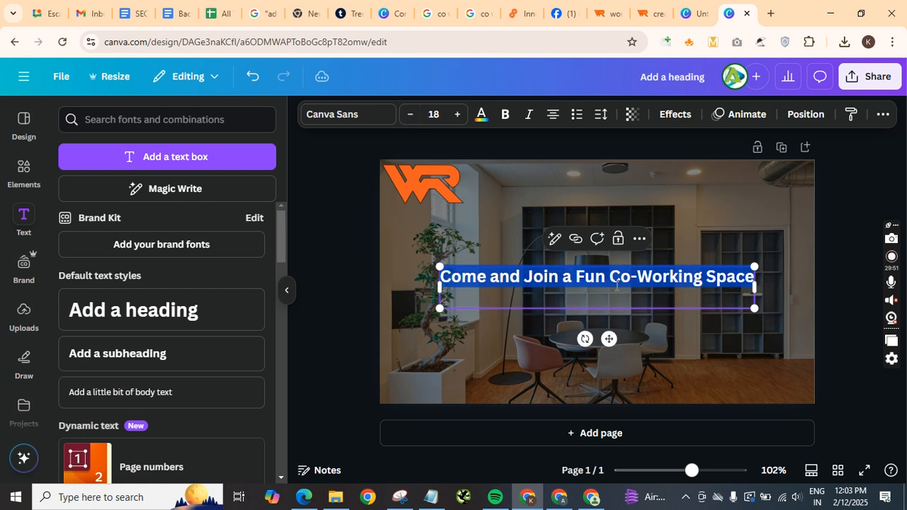
click(747, 313)
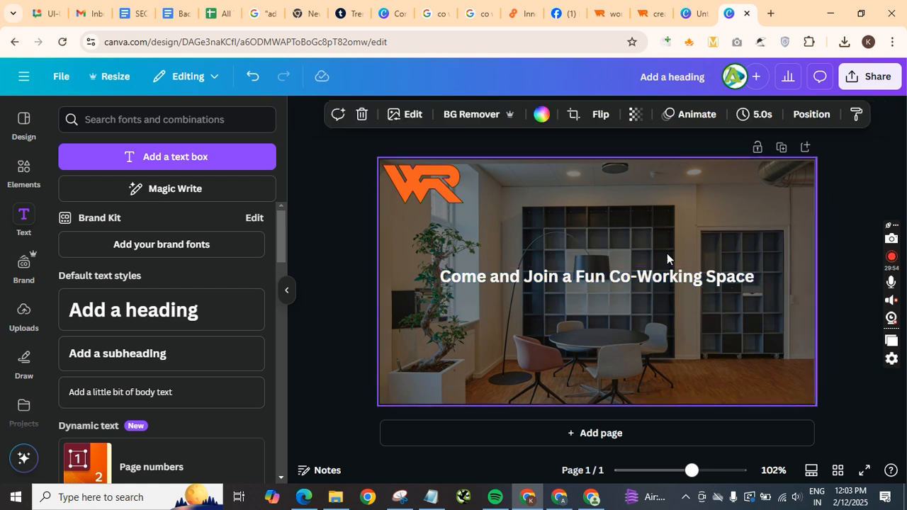
drag(655, 284, 654, 307)
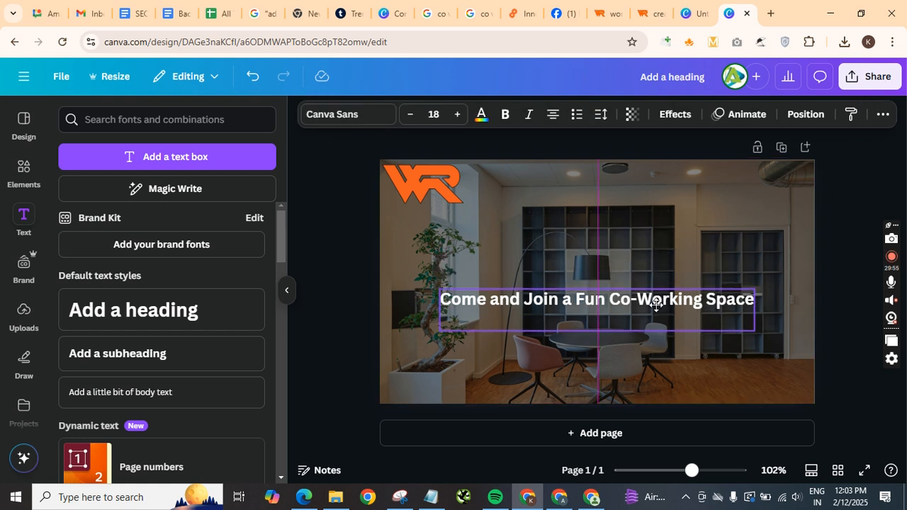
click(728, 265)
click(875, 78)
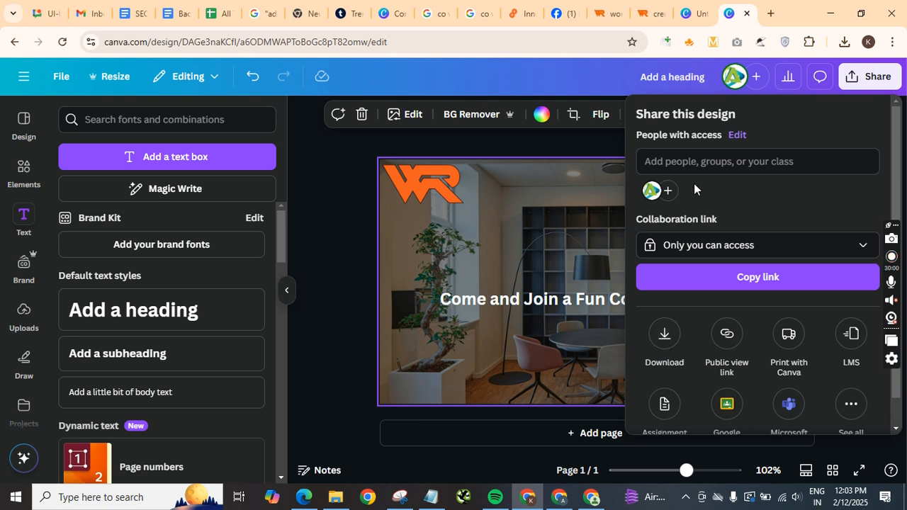
- Rename the design to 'WorkRole'
click(680, 78)
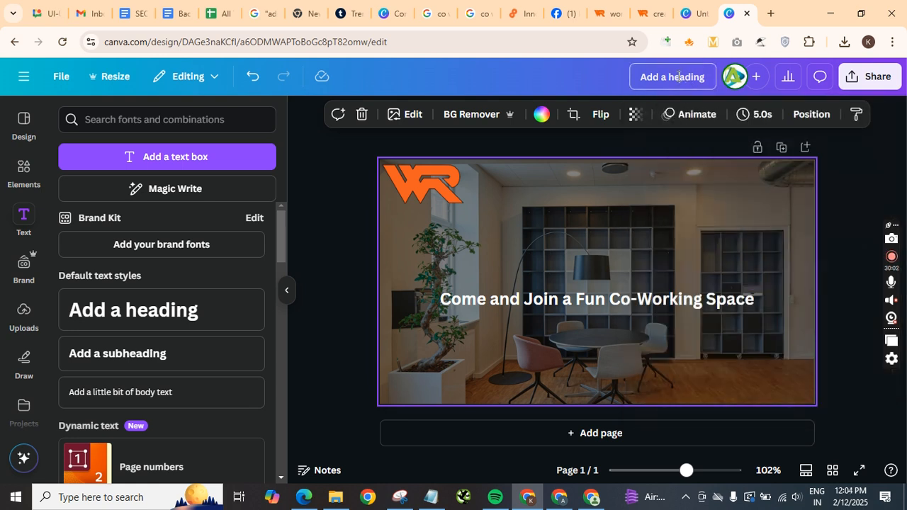
click(679, 76)
text(Work)
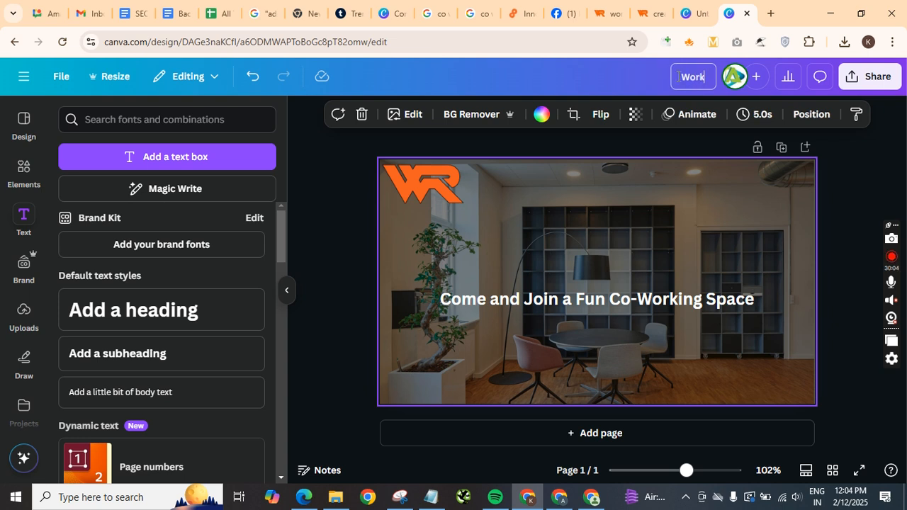
text(Role)
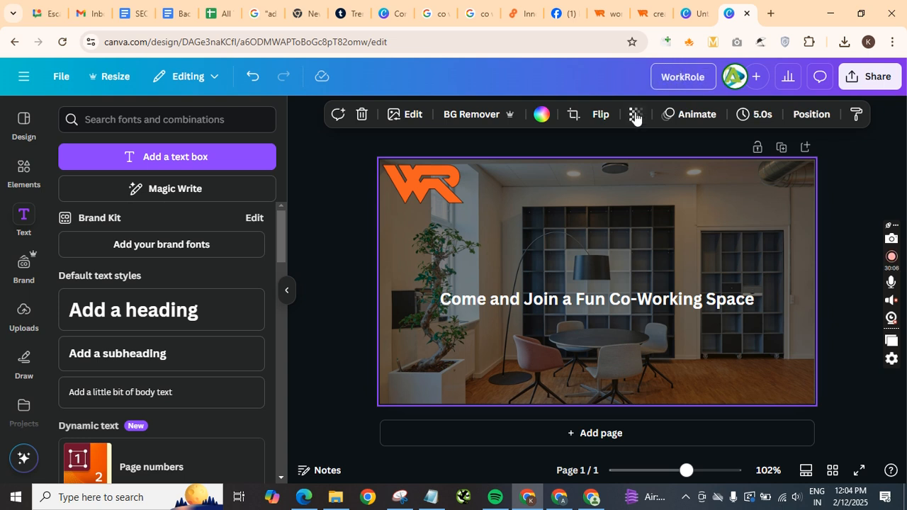
click(667, 201)
- Download the 640 × 360 banner as a PNG file
click(877, 80)
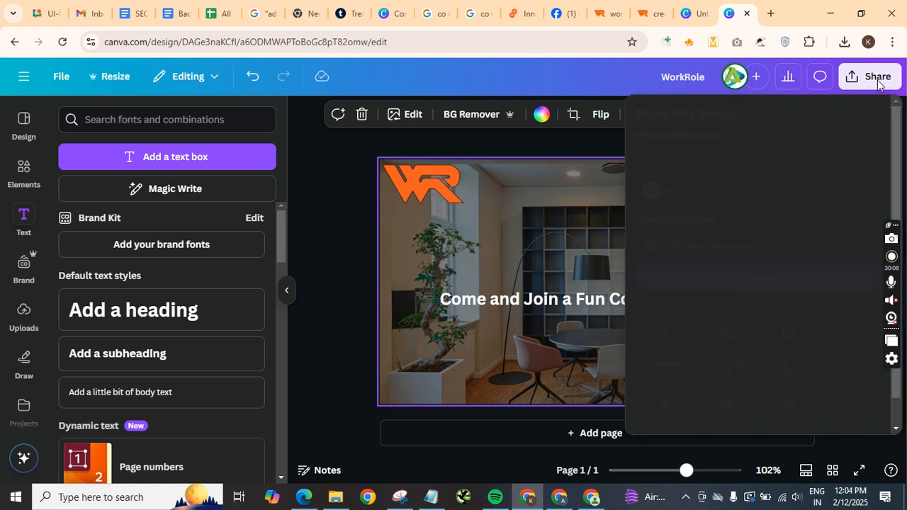
click(665, 333)
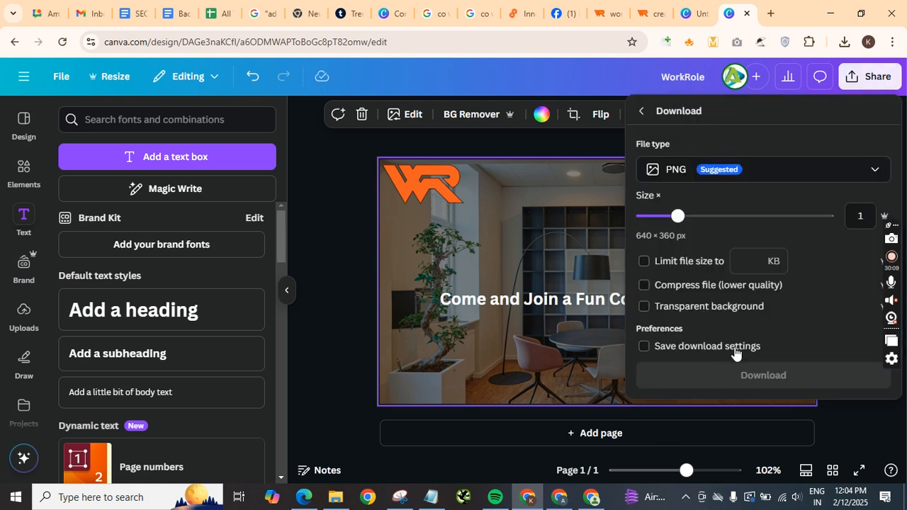
click(757, 376)
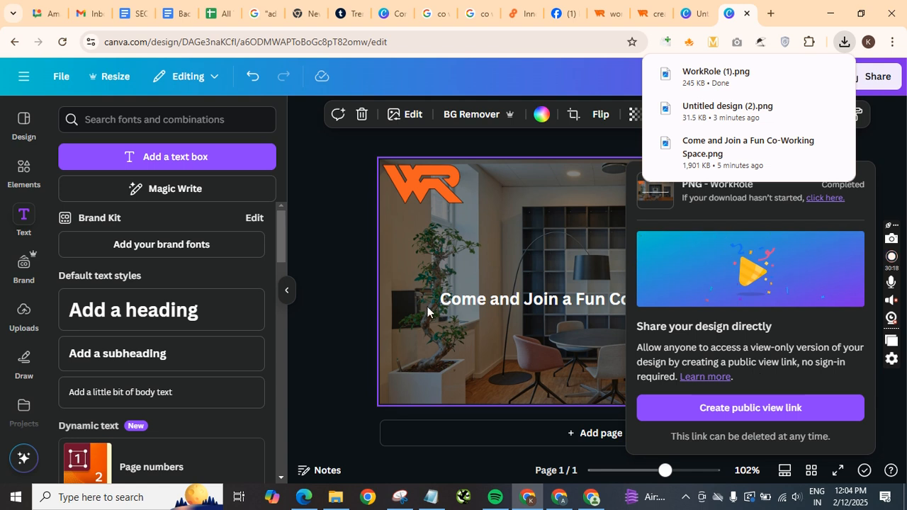
click(594, 498)
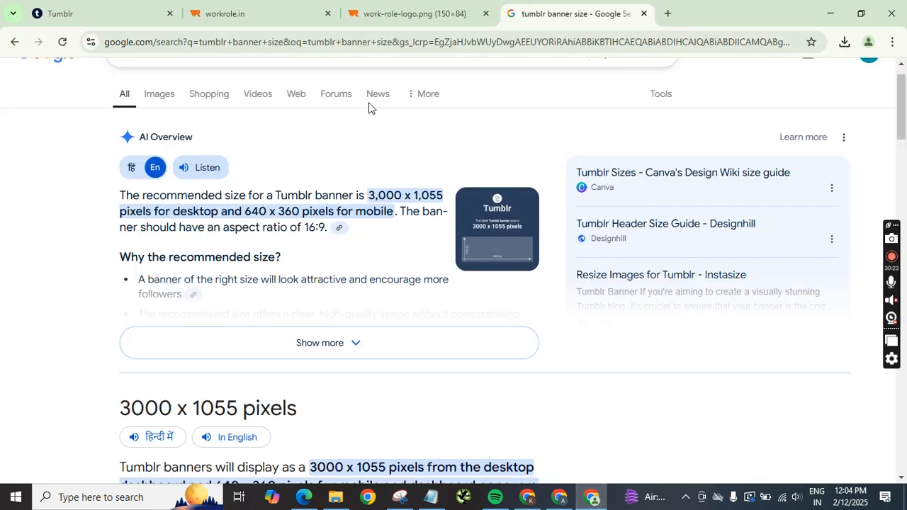
- Set the Tumblr blog header image to the downloaded 'WorkRole (1)' banner
click(238, 12)
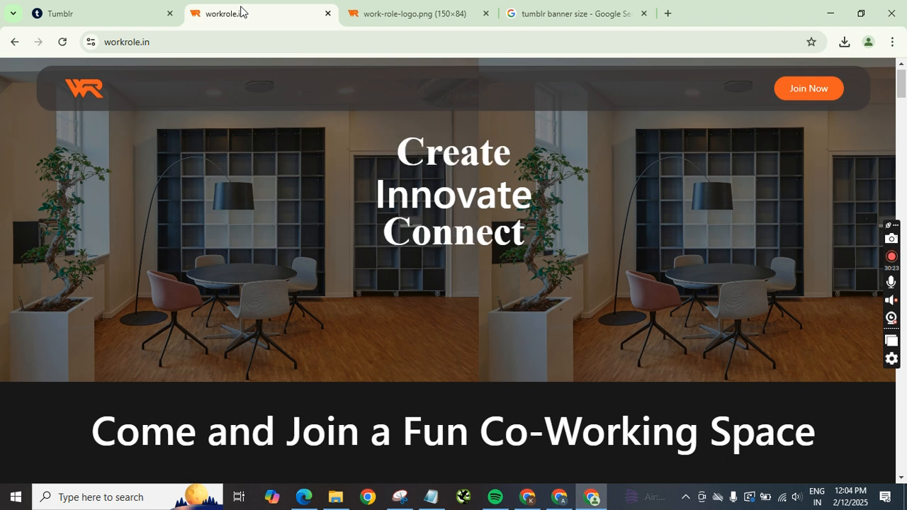
click(133, 15)
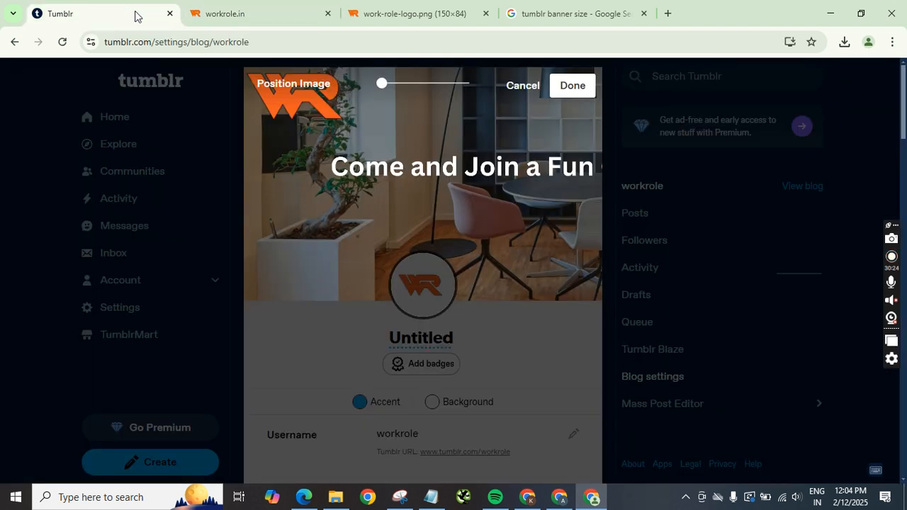
click(530, 87)
click(585, 120)
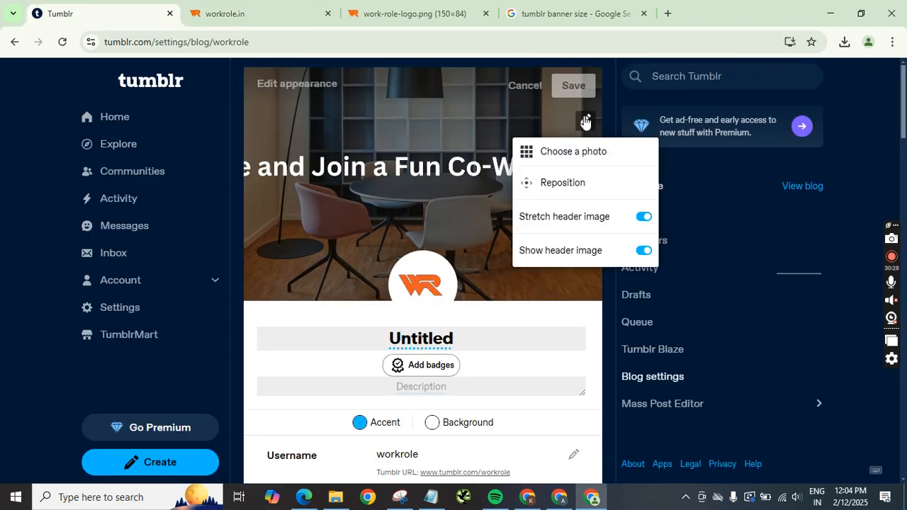
click(585, 153)
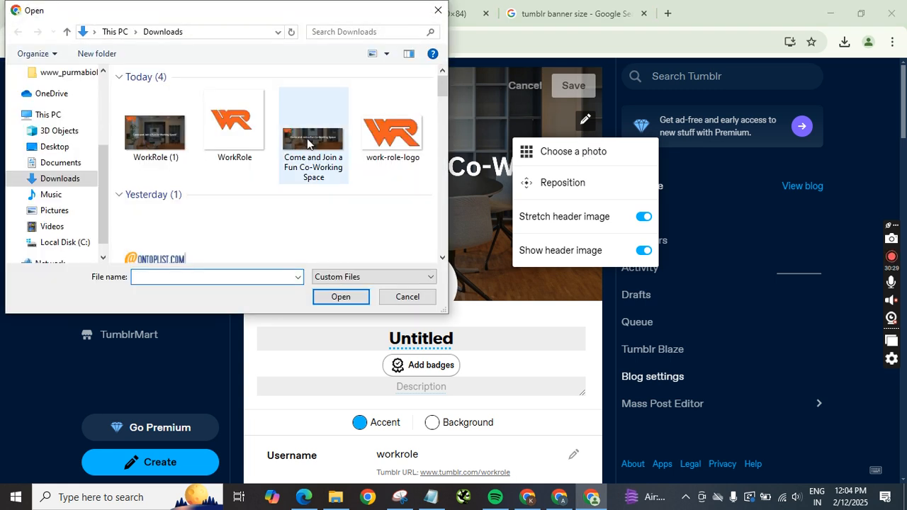
click(151, 138)
click(340, 296)
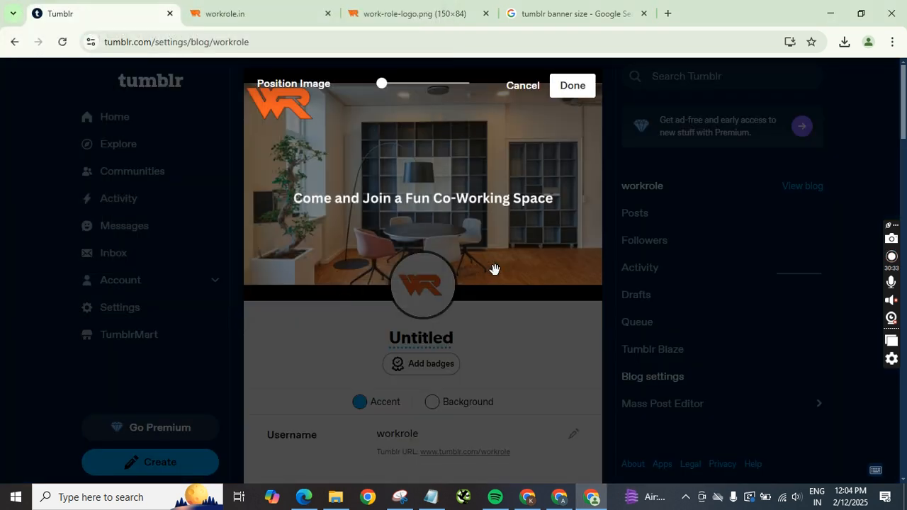
click(572, 86)
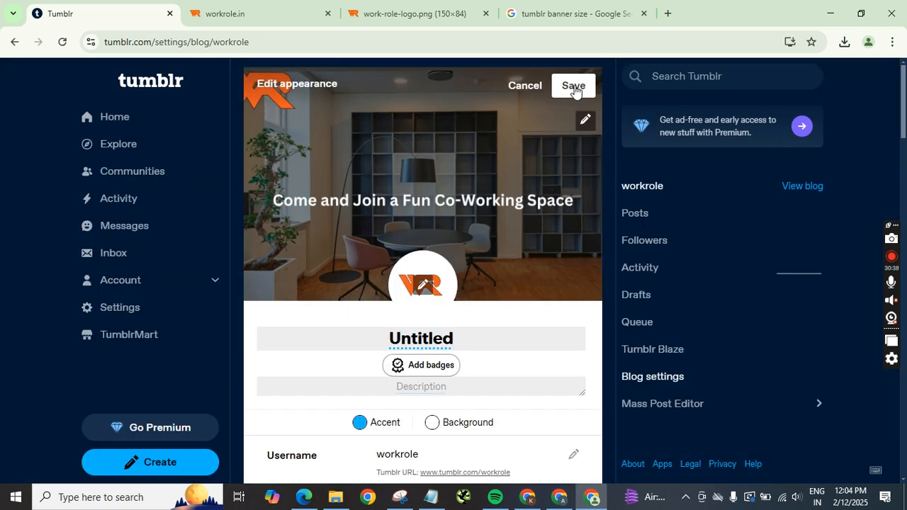
- Change the blog title from Untitled to 'WorkRole' and save the appearance changes
click(428, 338)
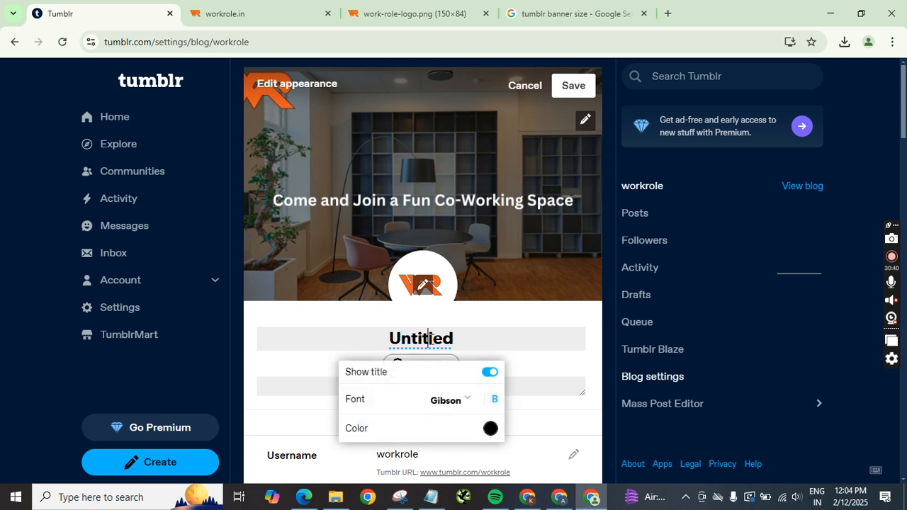
double_click(431, 339)
text(WorkRole)
click(544, 314)
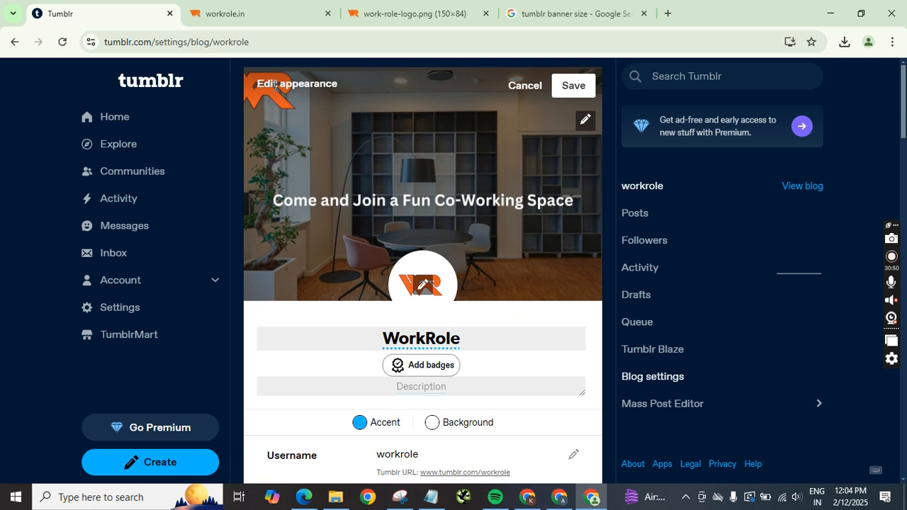
click(574, 87)
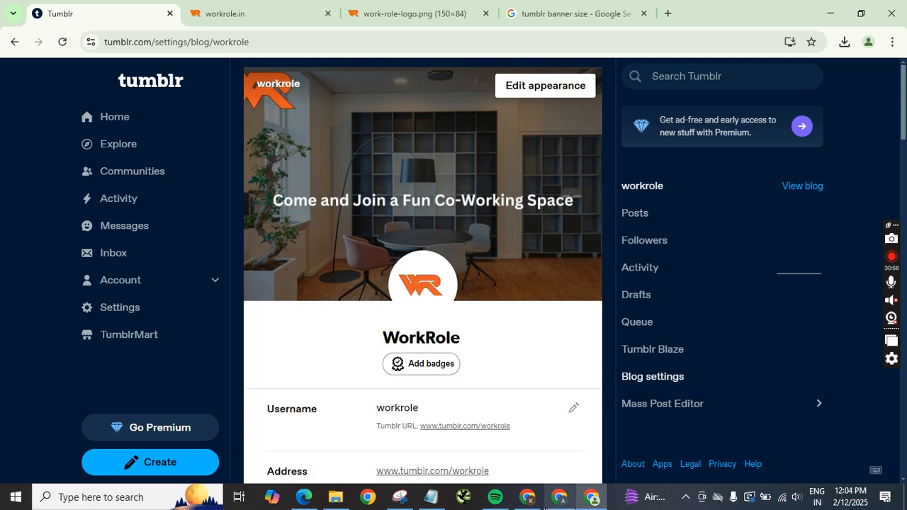
click(566, 500)
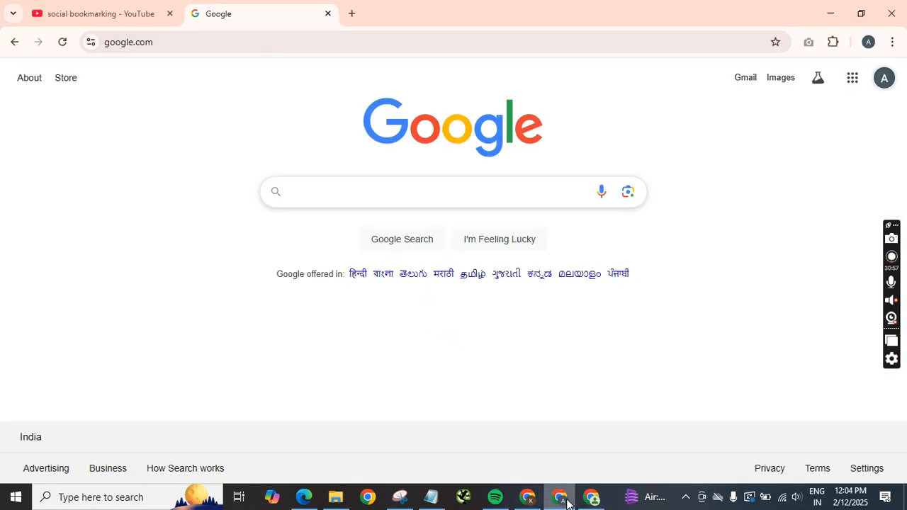
- Move the WR logo about 60 px to the right on the banner
click(528, 496)
click(533, 248)
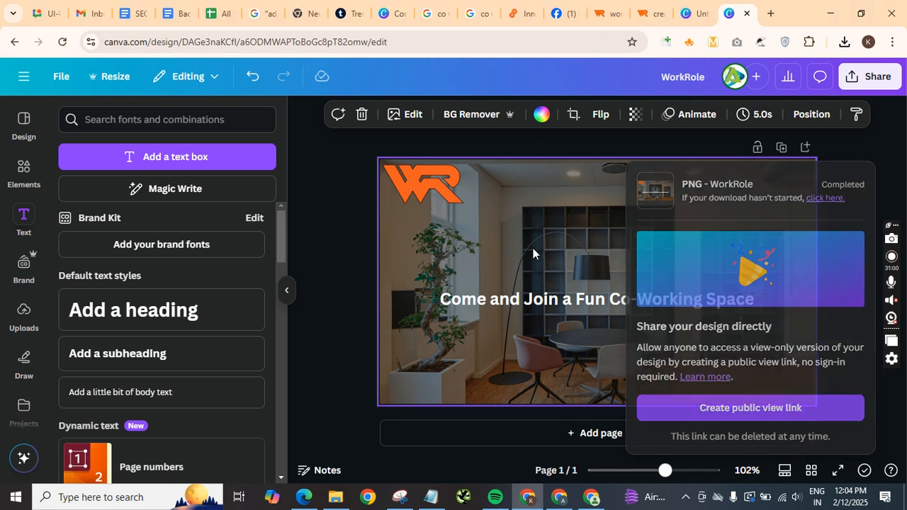
click(420, 189)
drag(419, 188, 462, 191)
click(618, 232)
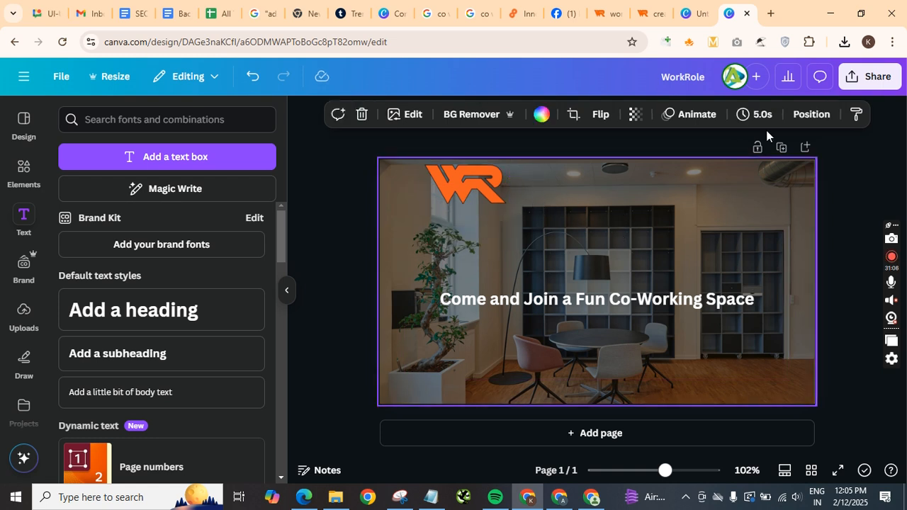
- Download the updated banner again as a PNG, saved as 'WorkRole (2).png'
click(869, 79)
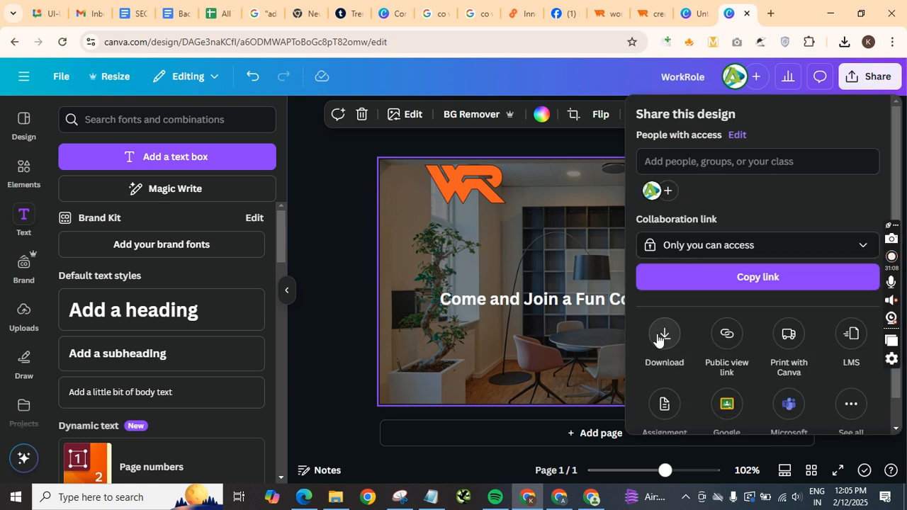
click(659, 338)
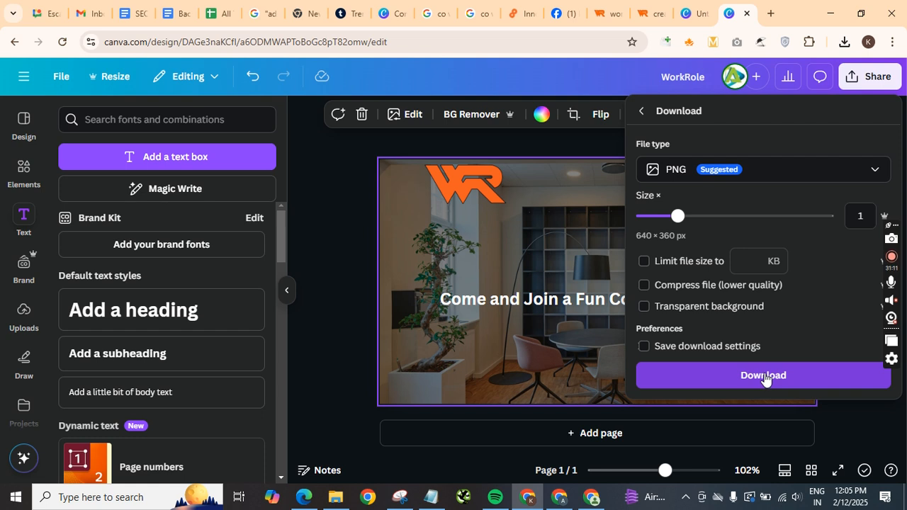
click(765, 375)
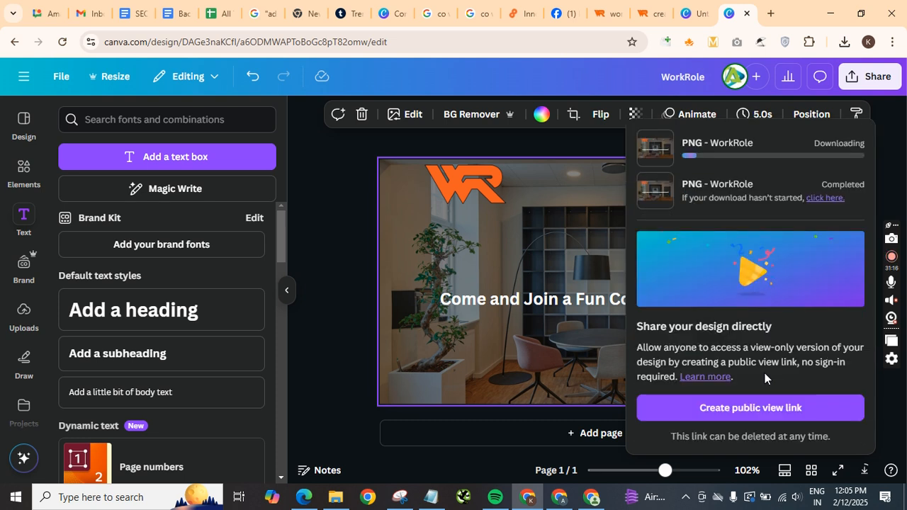
click(563, 500)
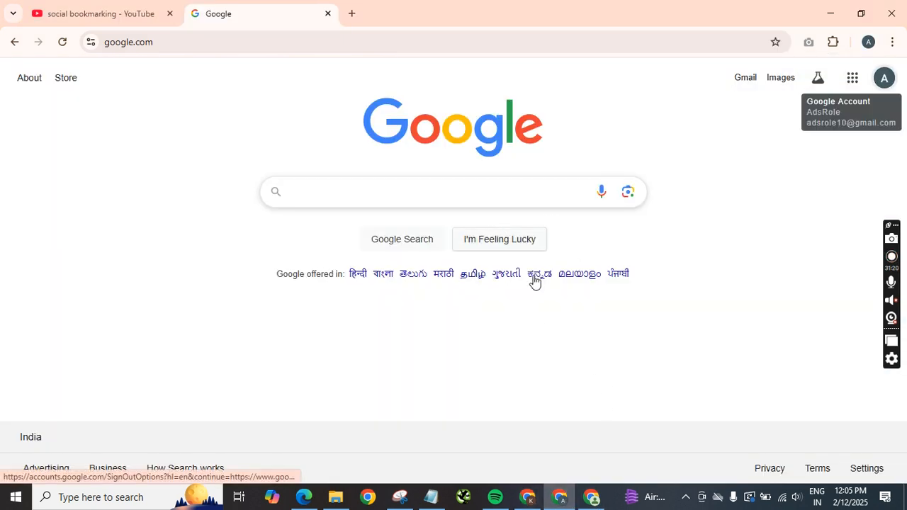
- Replace the Tumblr header with the 'WorkRole (2)' banner and save it
click(592, 499)
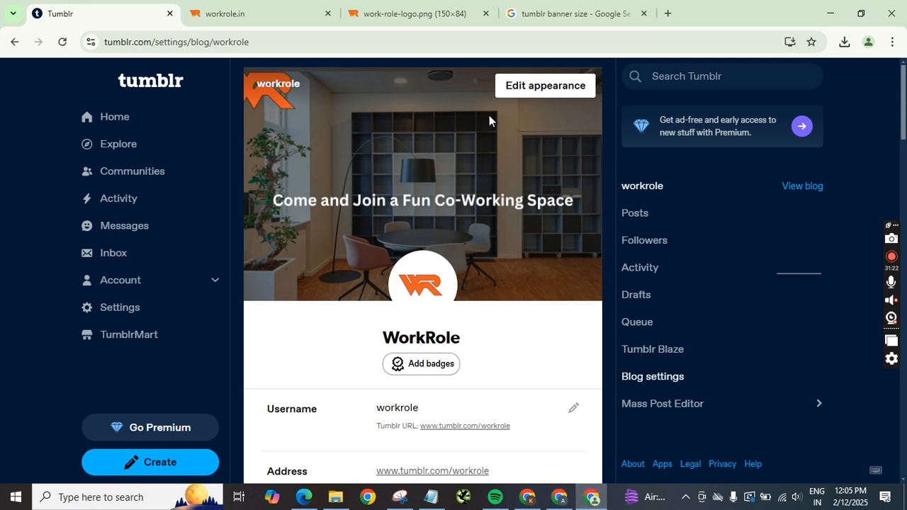
click(526, 84)
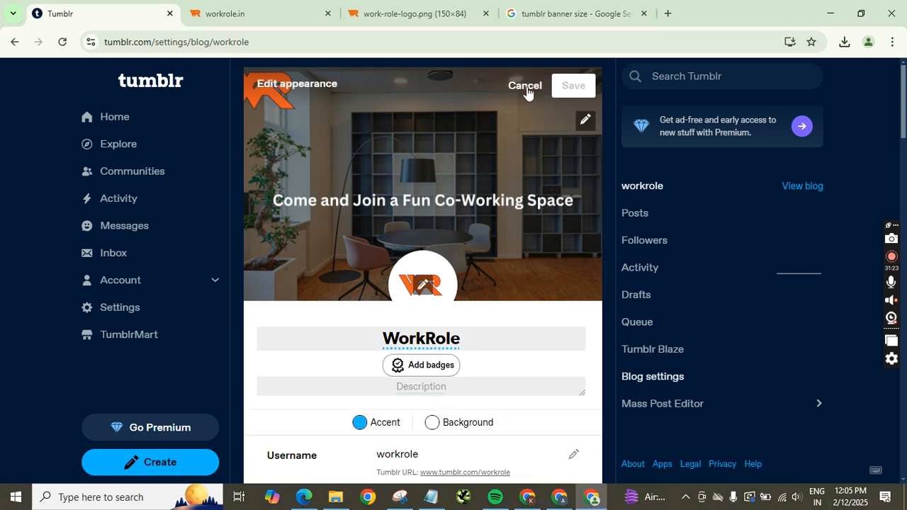
click(585, 122)
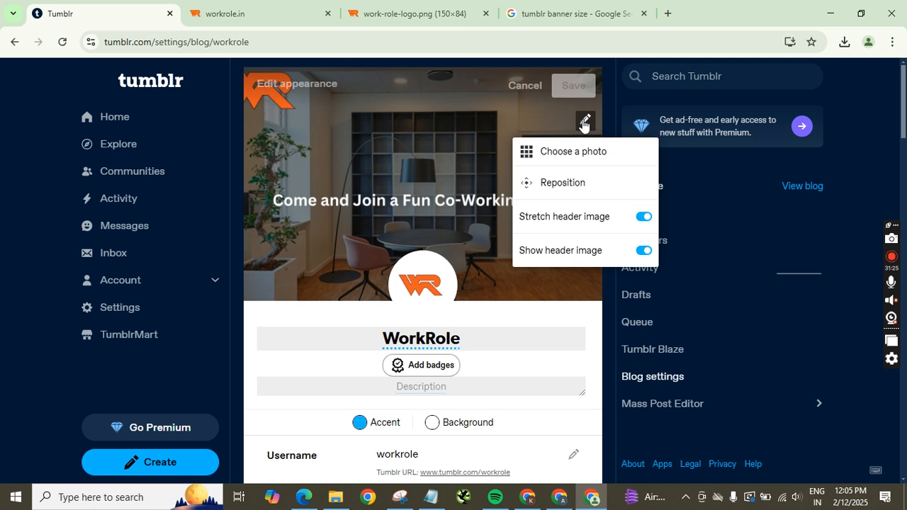
click(566, 155)
click(167, 131)
click(340, 298)
click(575, 87)
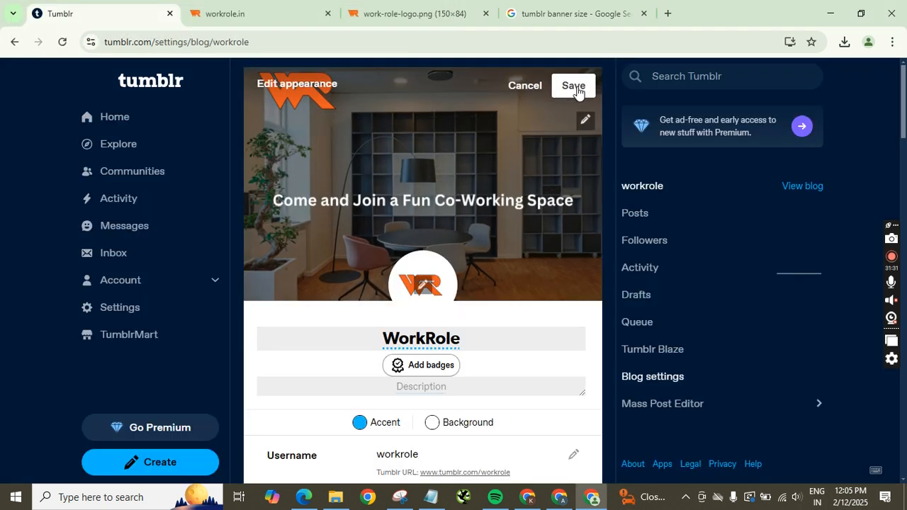
click(575, 88)
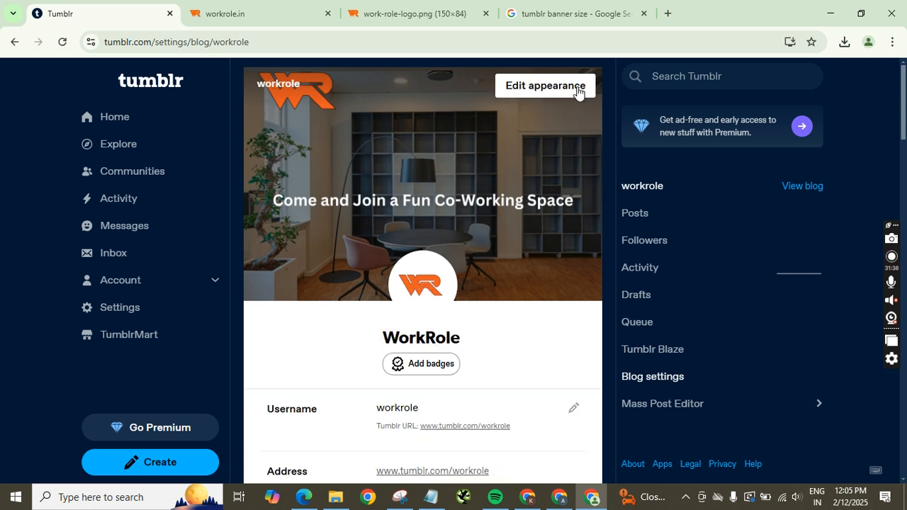
- Review the updated blog, then reopen the appearance editor to begin editing the description
scroll(518, 319, down, 5)
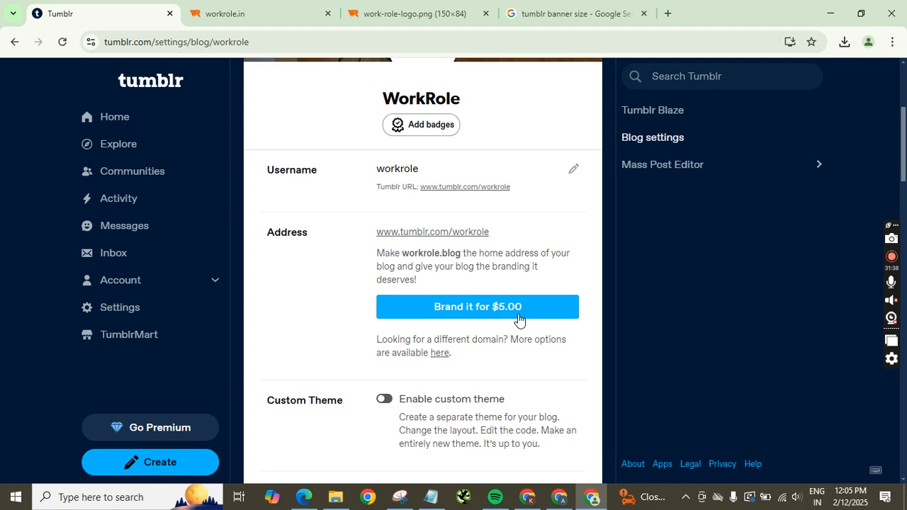
scroll(518, 319, down, 10)
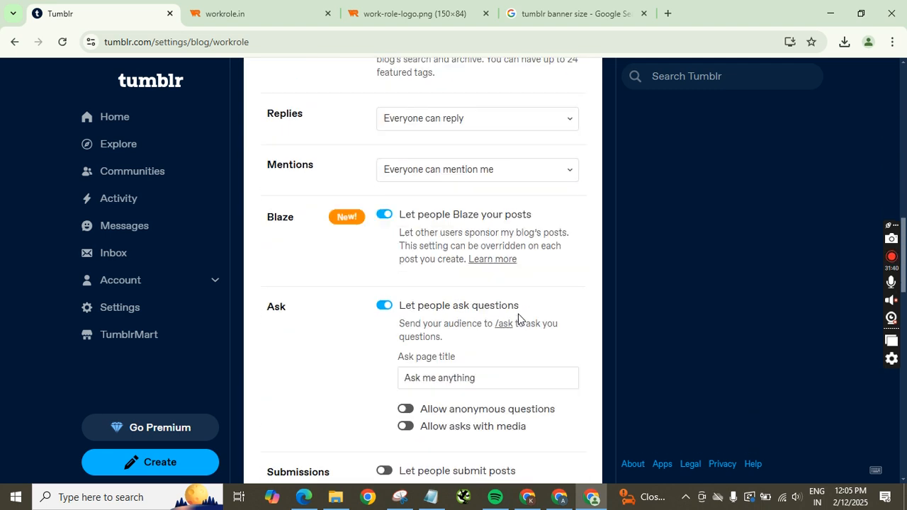
scroll(518, 319, down, 6)
scroll(518, 319, up, 20)
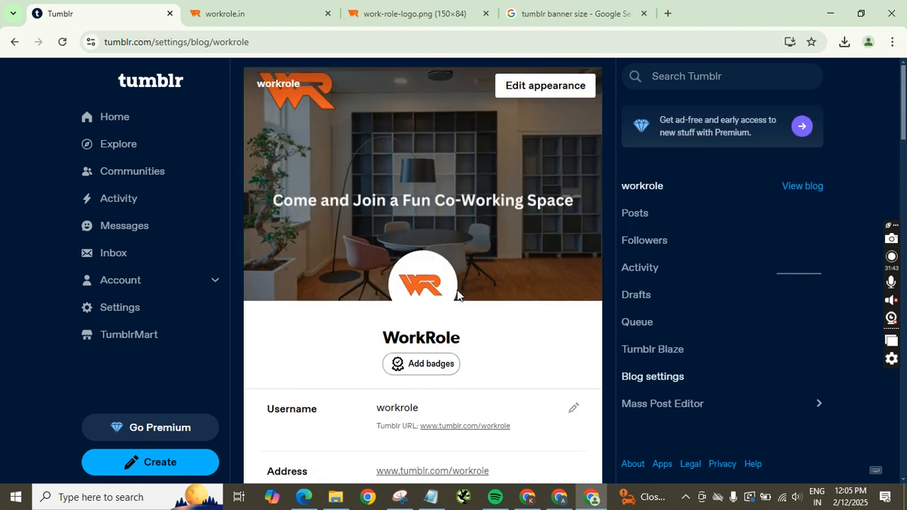
click(515, 91)
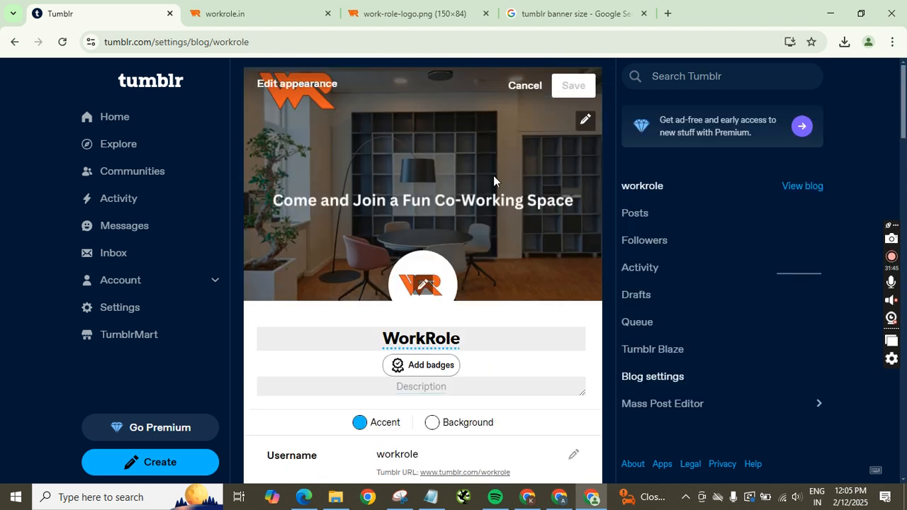
click(423, 384)
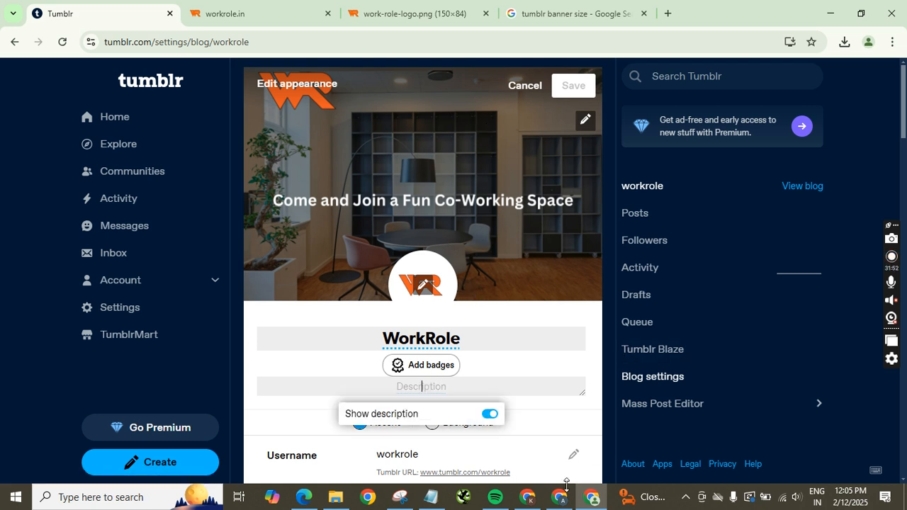
click(238, 21)
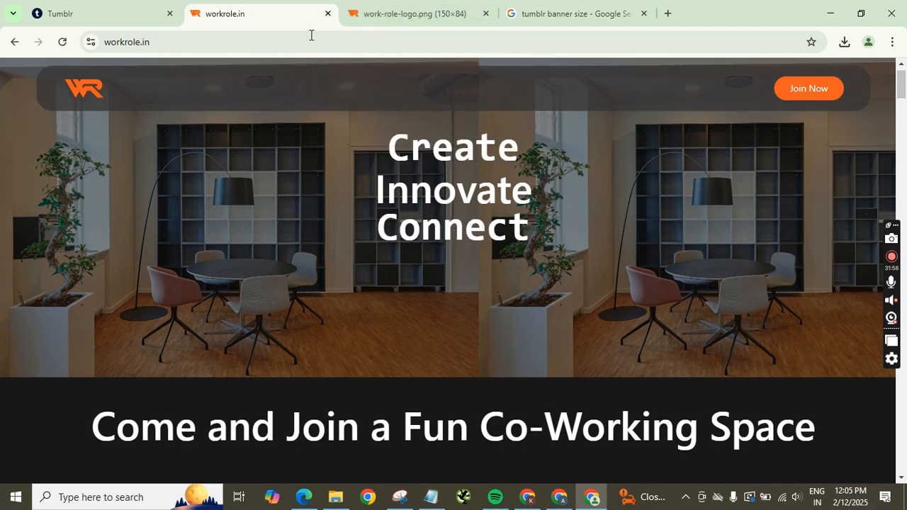
click(304, 497)
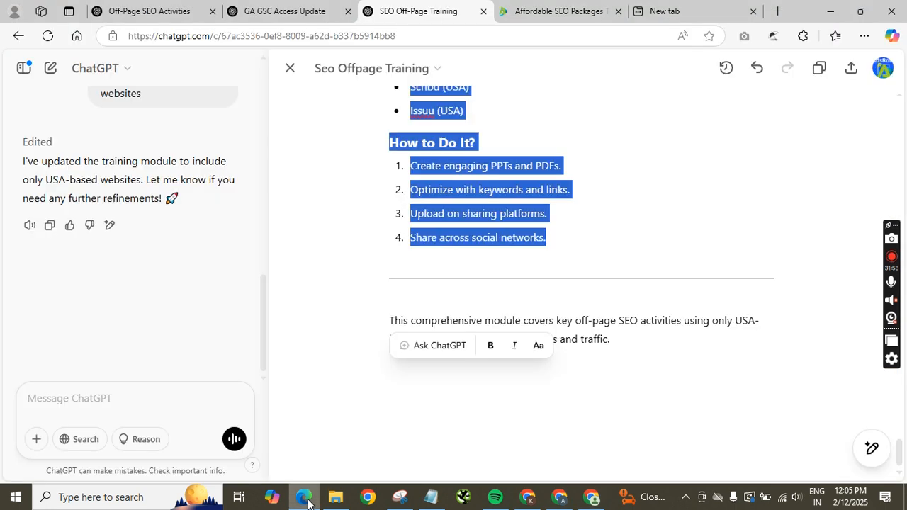
- Open chatgpt.com in a new Edge tab
click(665, 21)
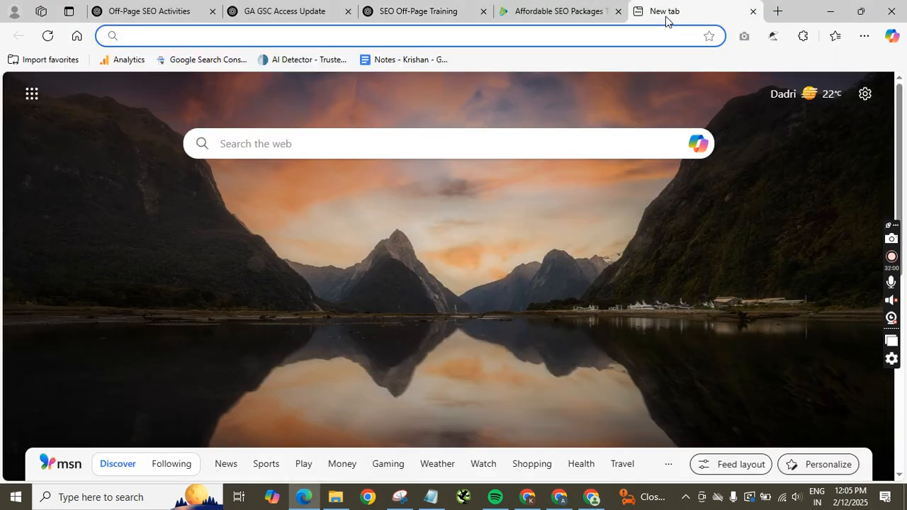
text(chatgpt.com)
key(Return)
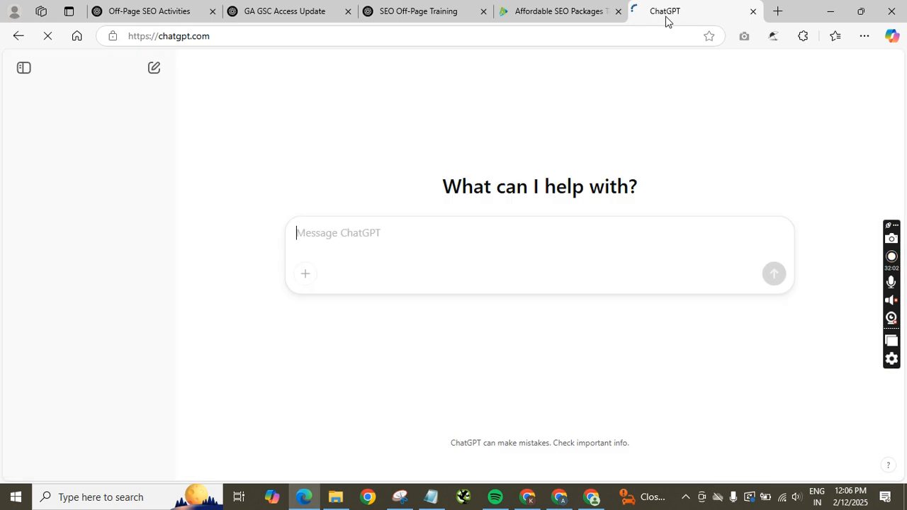
- Copy the workrole.in website address from the Chrome window
click(559, 498)
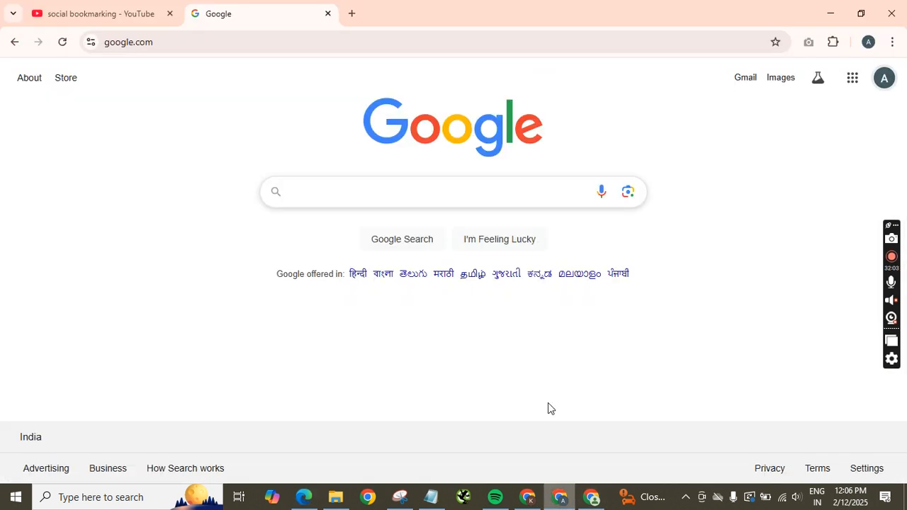
click(591, 498)
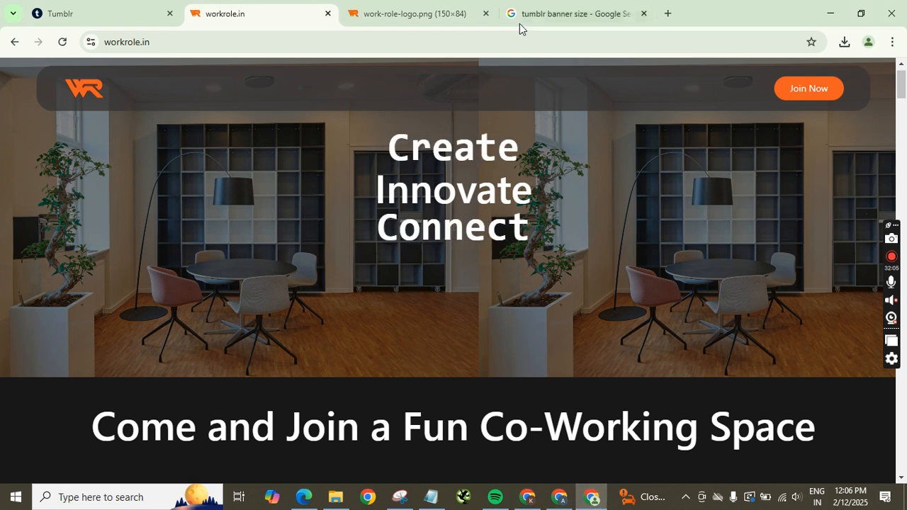
click(390, 43)
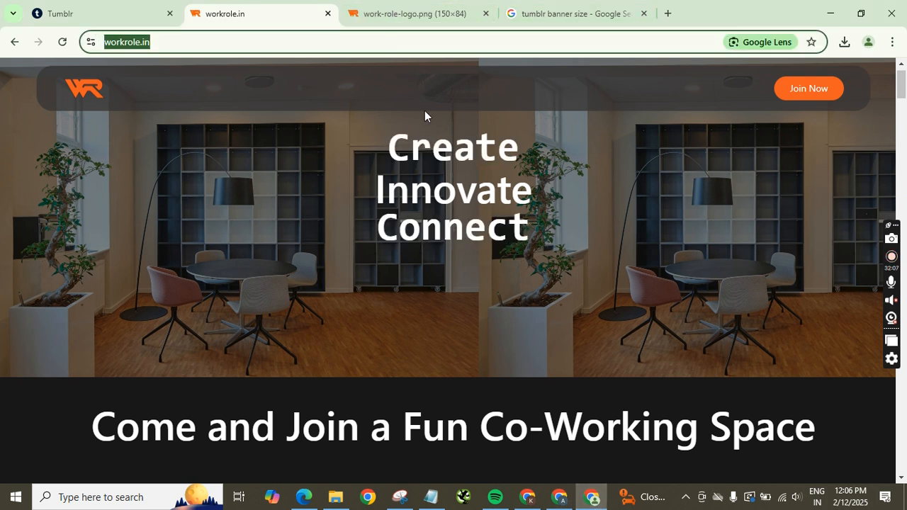
key(ctrl+c)
click(303, 497)
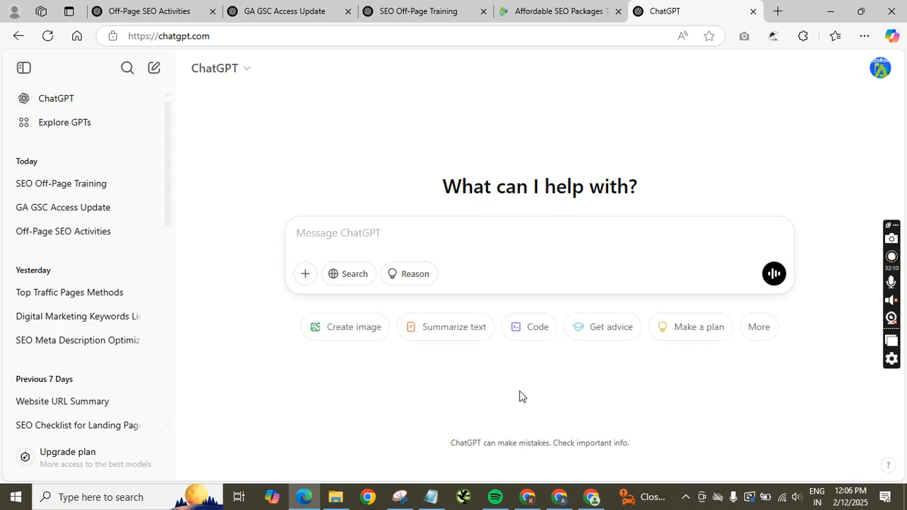
- Ask ChatGPT, citing the workrole.in URL, for a 100-word profile description of WorkRole's Noida co-working space
key(ctrl+v)
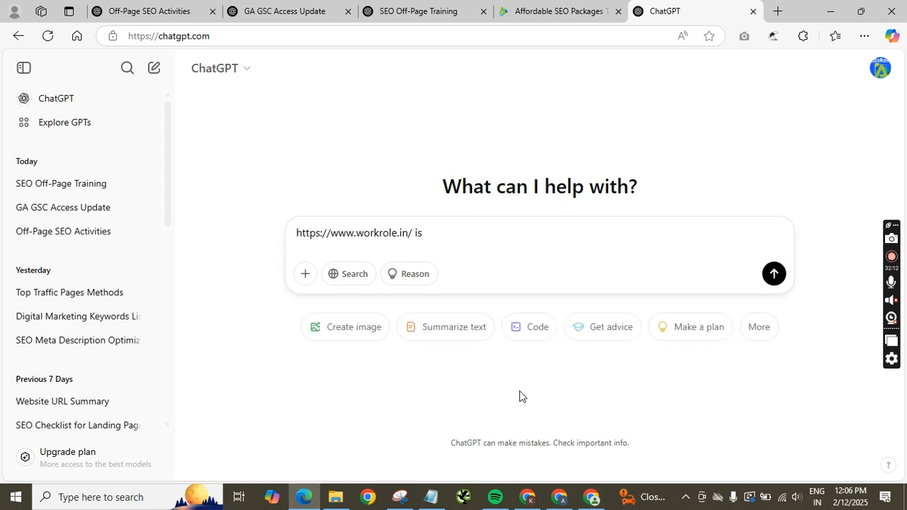
text(is my website url. Business name is)
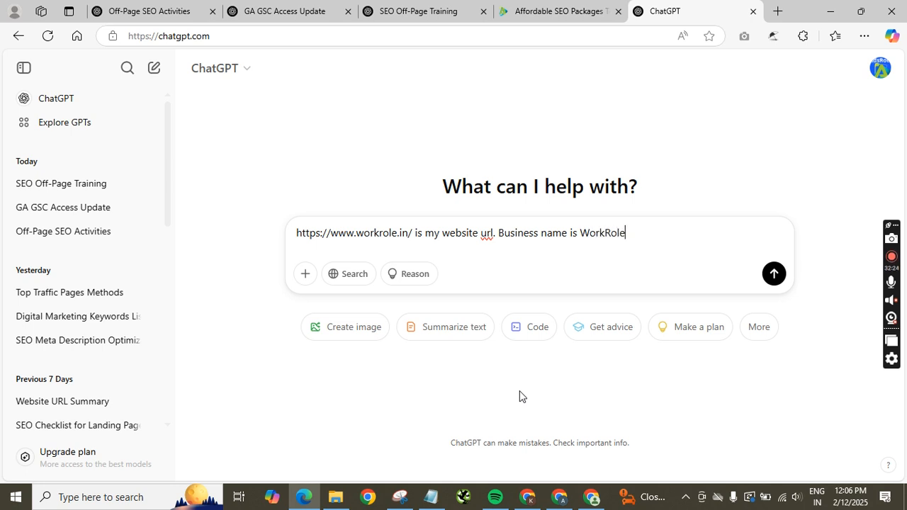
text(WorkRole, we offer co)
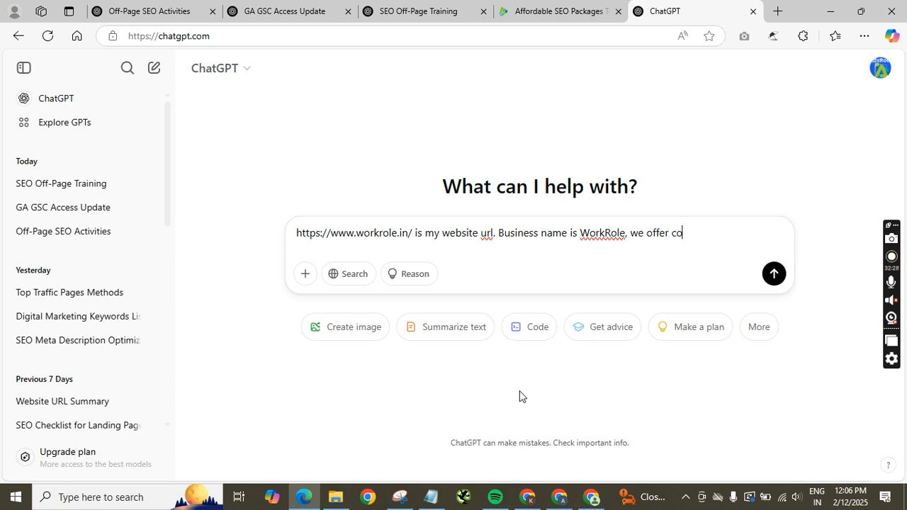
text(-working )
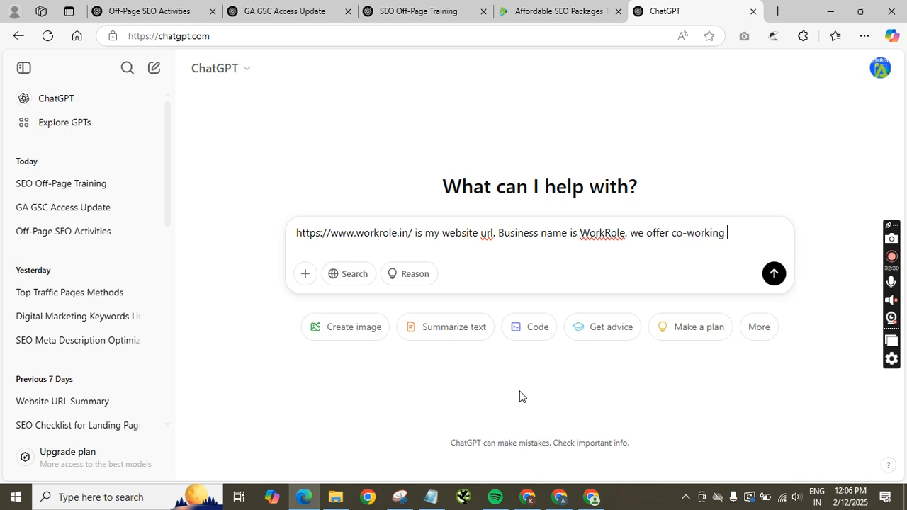
text(space in )
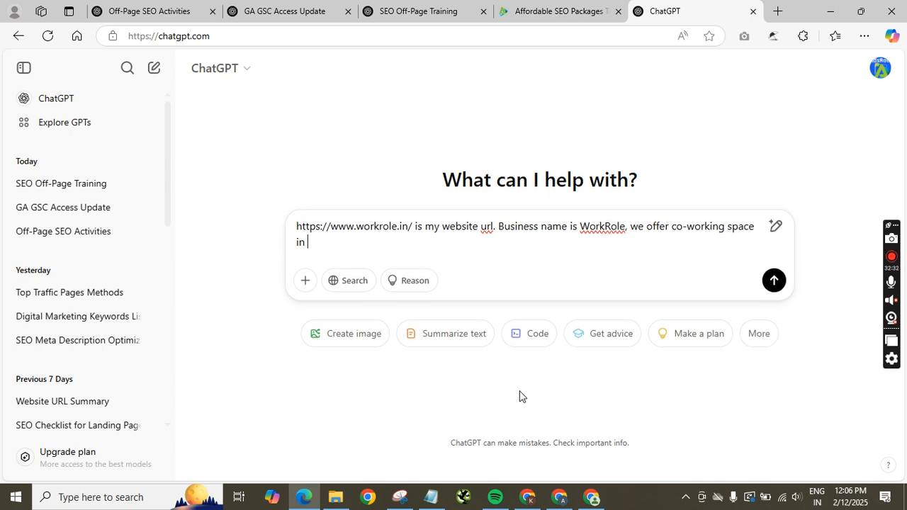
text(Noida Sector)
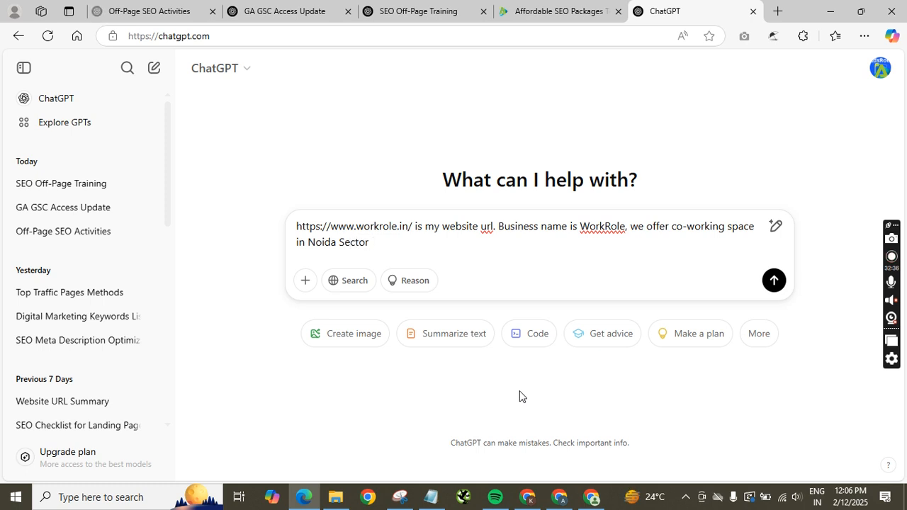
key(BackSpace)
key(BackSpace)
key(BackSpace)
text(. write business description for profile creati)
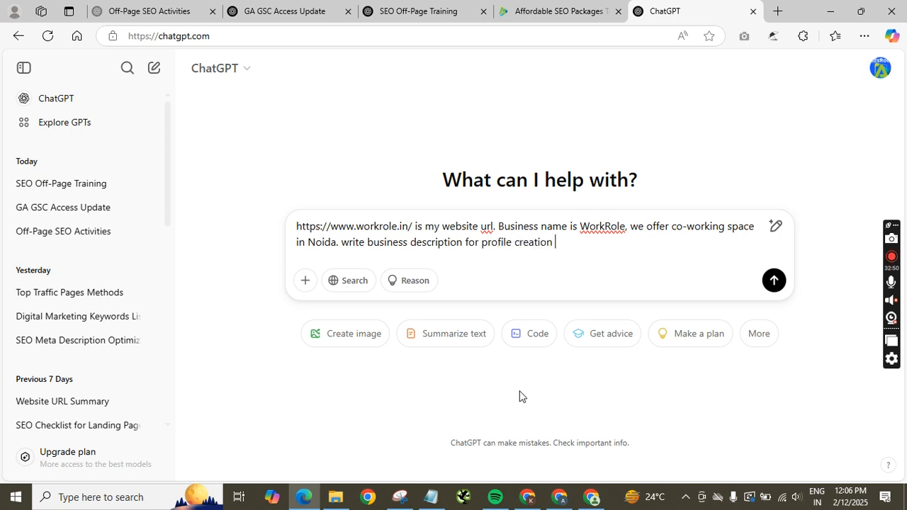
text(on, within 100 words)
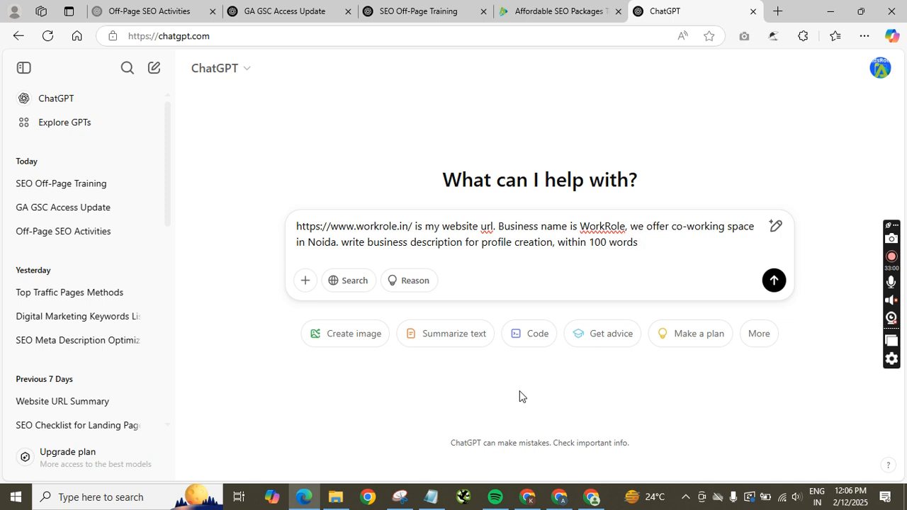
key(Return)
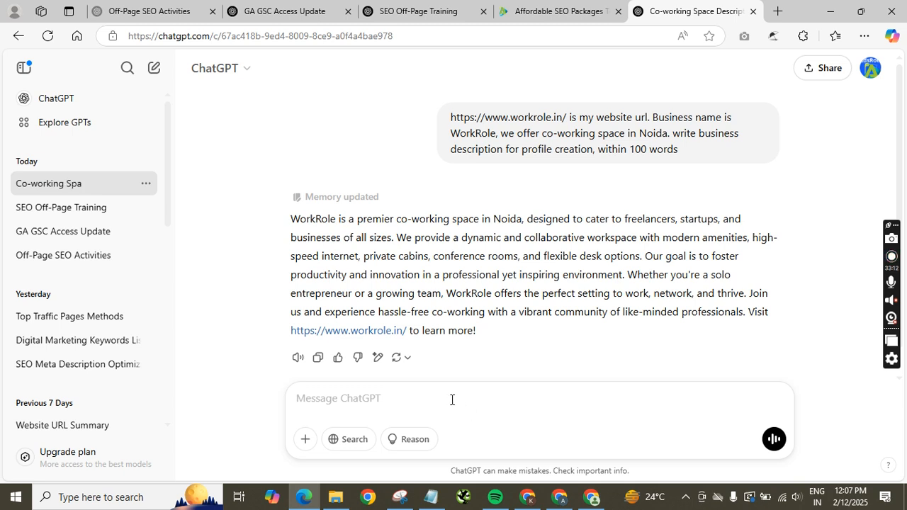
- Ask ChatGPT for a WorkRole description 'within 50 words', copy the reply, and return to workrole.in
text(within)
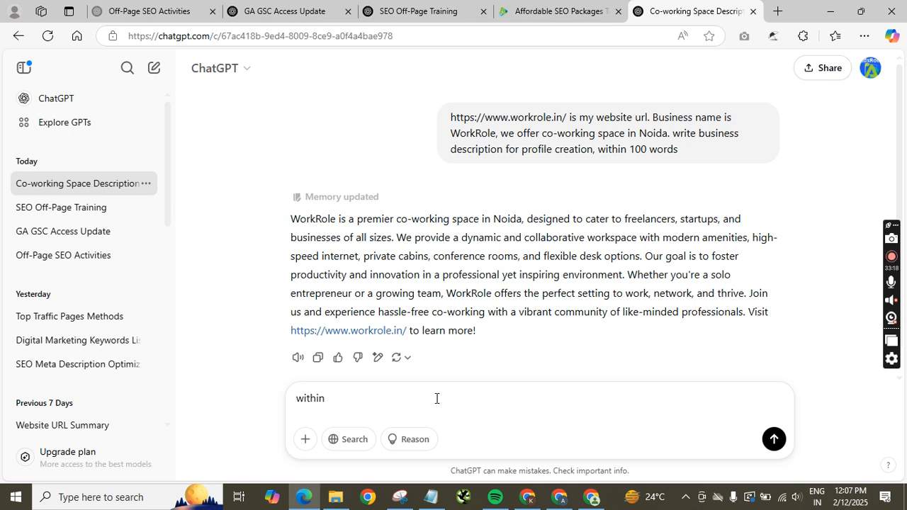
text( 50 words)
key(Return)
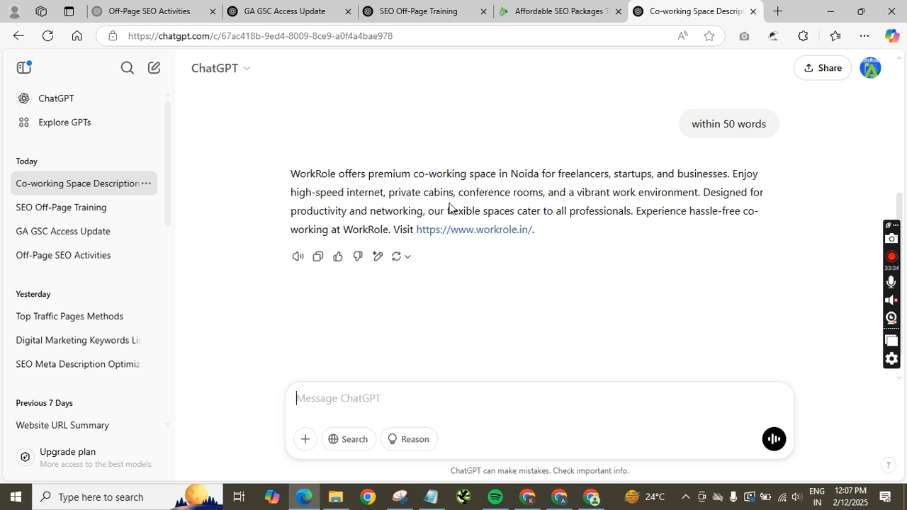
drag(292, 175, 395, 230)
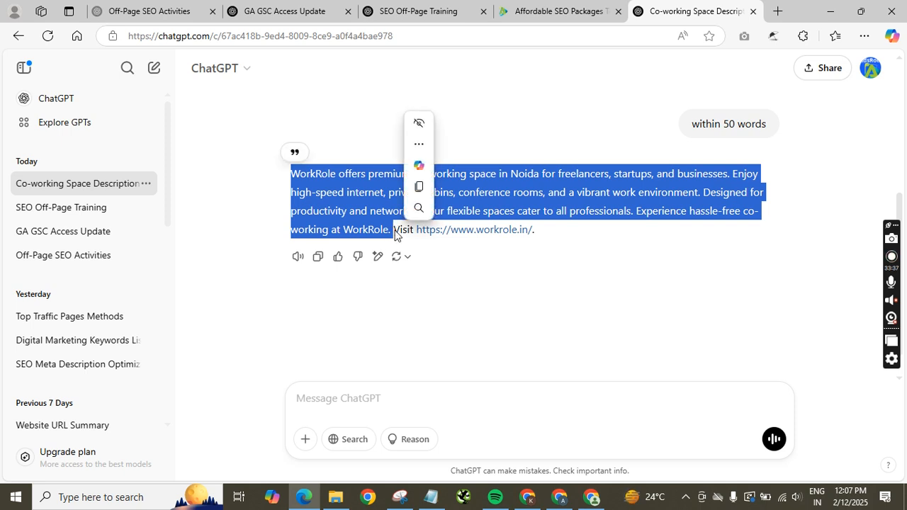
click(591, 498)
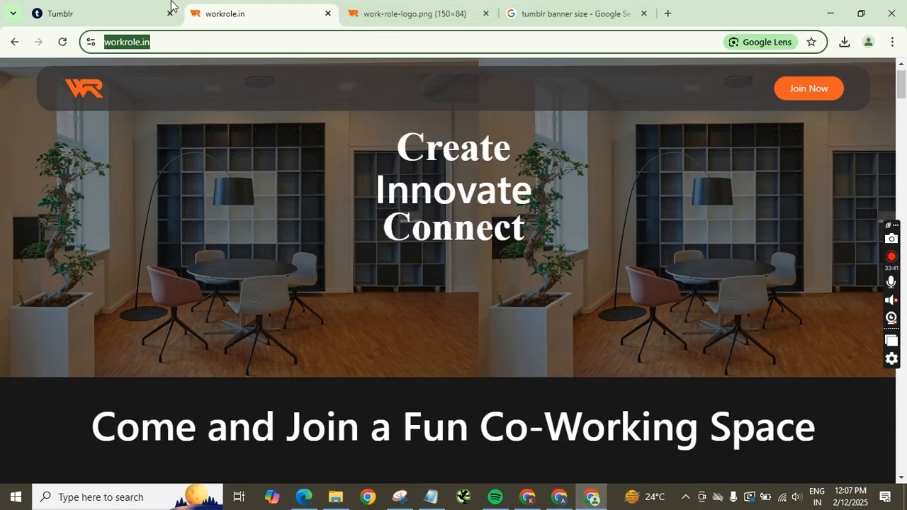
- Paste the 50-word co-working description into the Tumblr blog's Description field and save the appearance
click(138, 19)
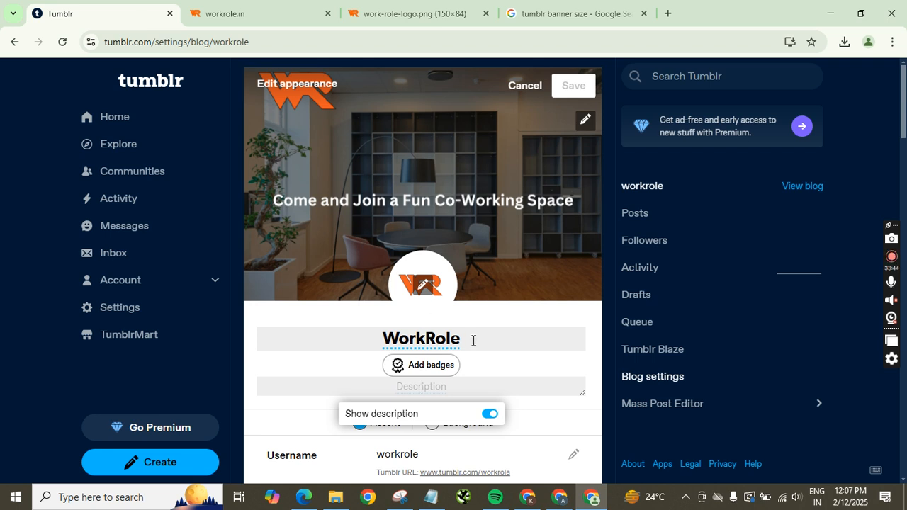
text(WorkRole offers premium co-working spaces in Noida for freelancers, startups, and businesses. Enjoy high-speed internet, private cabins, conference rooms, and a vibrant work environment. Designed for productivity and networking, our flexible spaces cater to all professionals. Experience hassle-free co-working at WorkRole.)
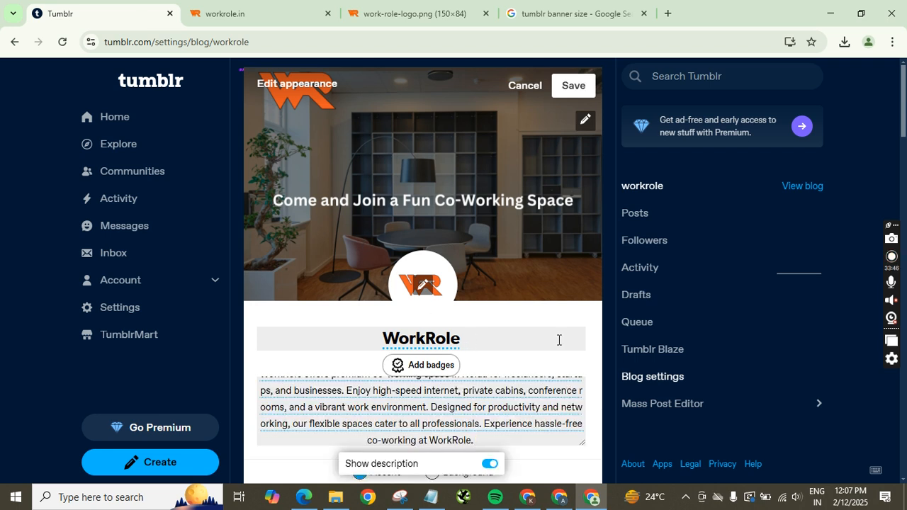
scroll(587, 347, down, 1)
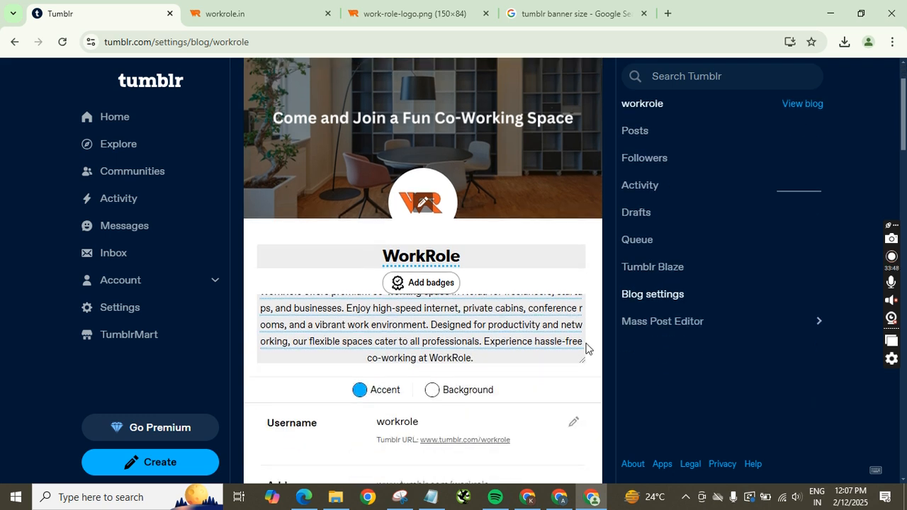
scroll(586, 347, down, 2)
scroll(587, 347, up, 3)
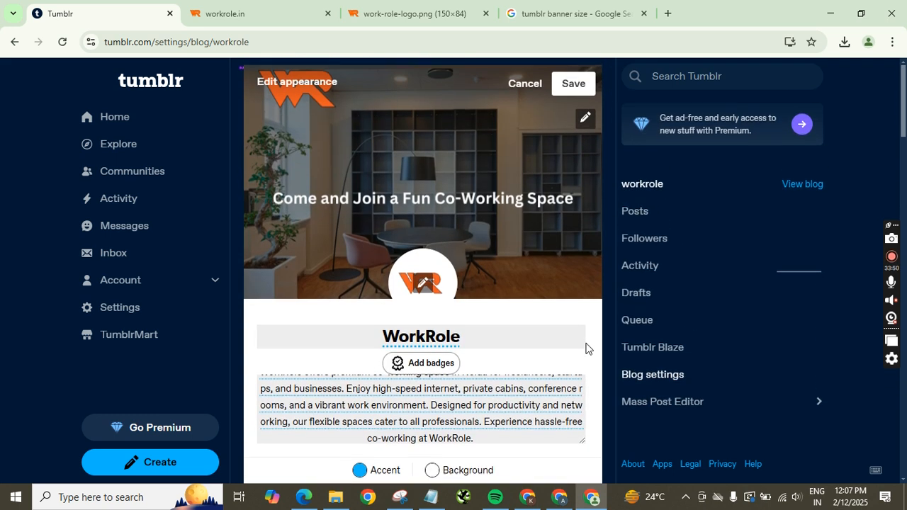
click(571, 84)
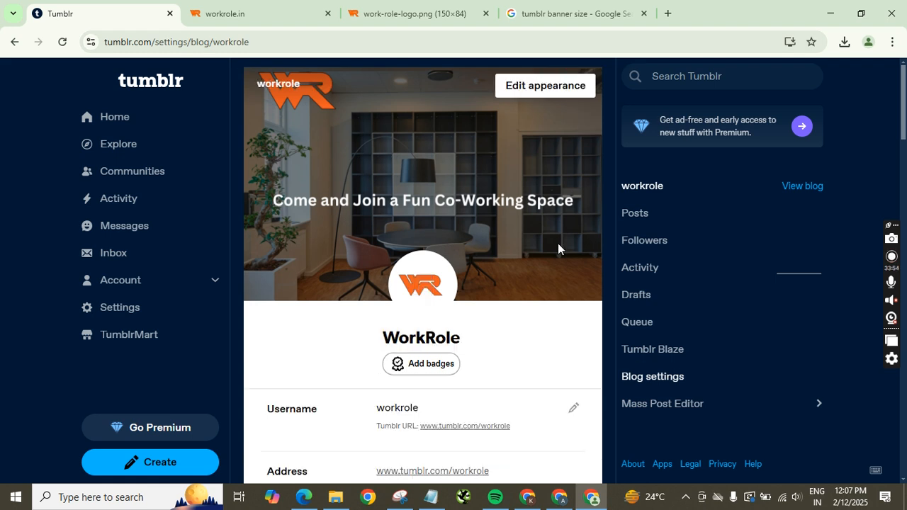
- Expand the saved WorkRole blog description to check its full text
scroll(539, 322, down, 2)
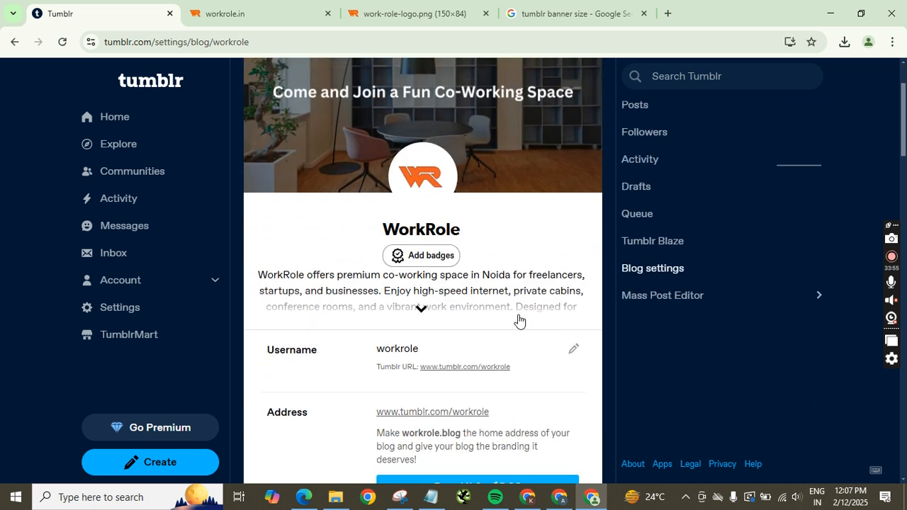
click(420, 309)
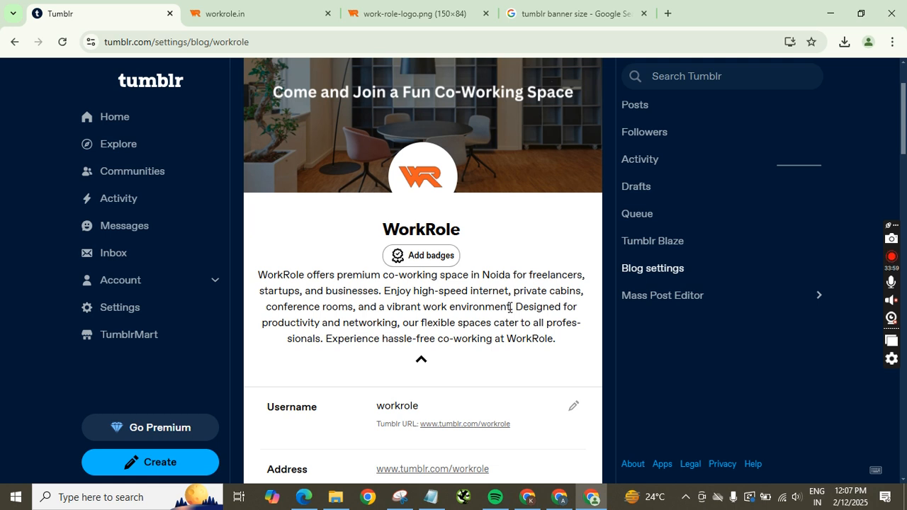
scroll(509, 308, up, 1)
scroll(508, 307, down, 3)
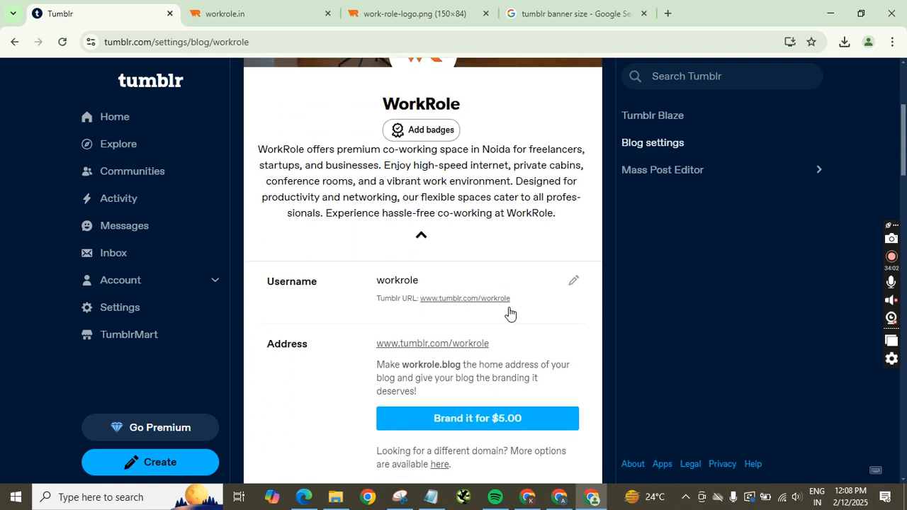
scroll(509, 313, up, 1)
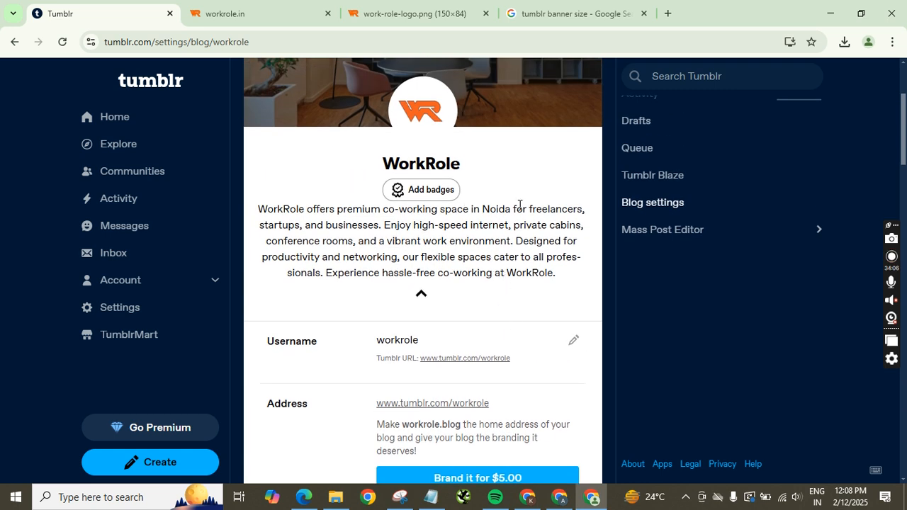
scroll(519, 205, up, 1)
scroll(520, 205, up, 2)
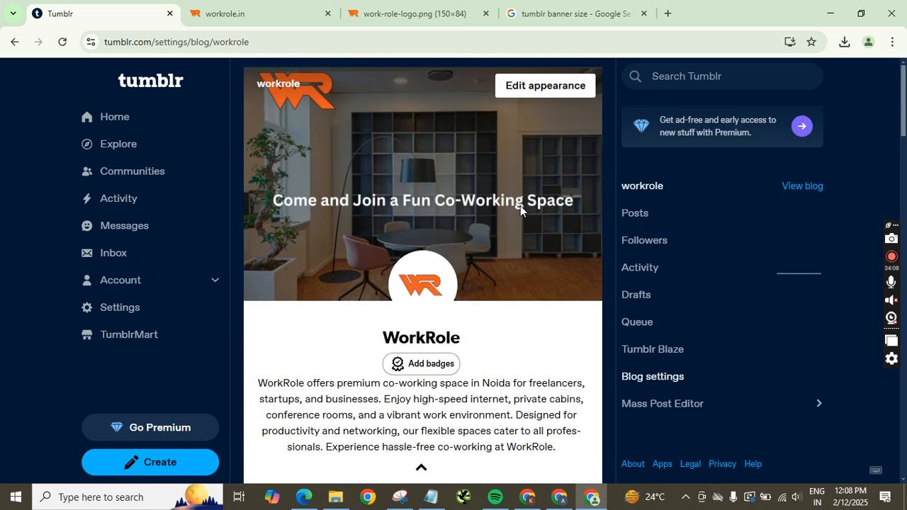
scroll(520, 205, down, 5)
scroll(520, 205, down, 3)
scroll(520, 206, up, 8)
- Review the banner, avatar and description on tumblr.com/workrole, select its web address, then return to Canva
click(272, 88)
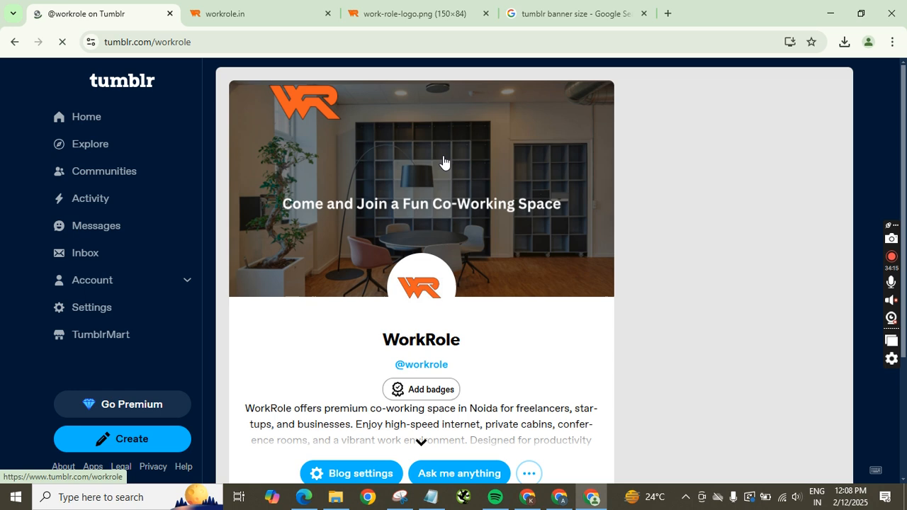
scroll(536, 222, down, 3)
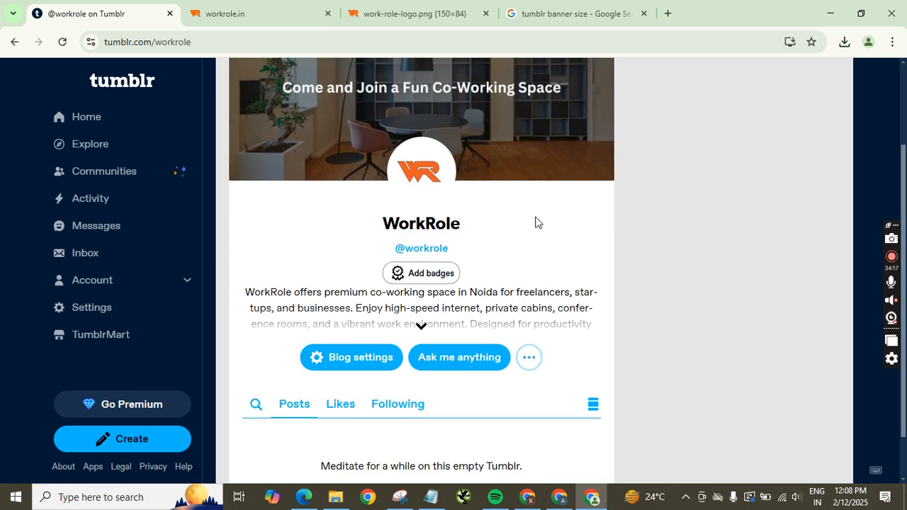
scroll(535, 223, up, 3)
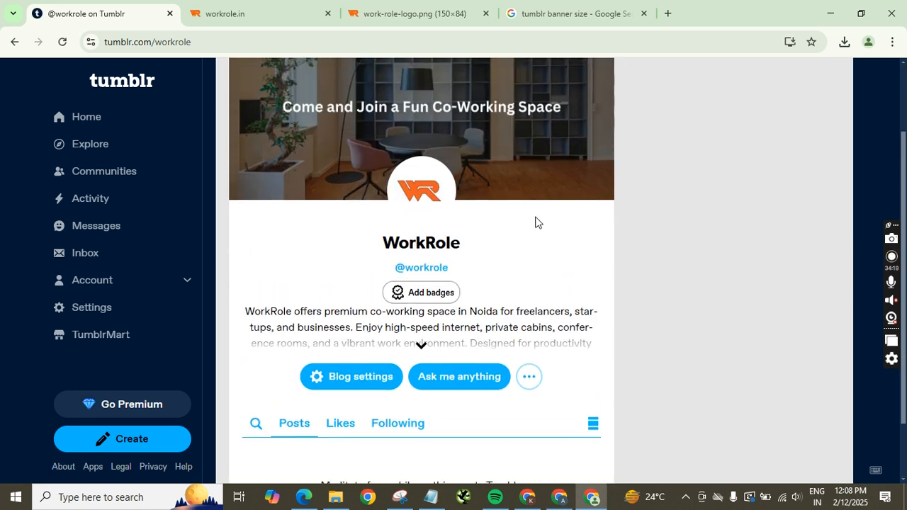
click(280, 42)
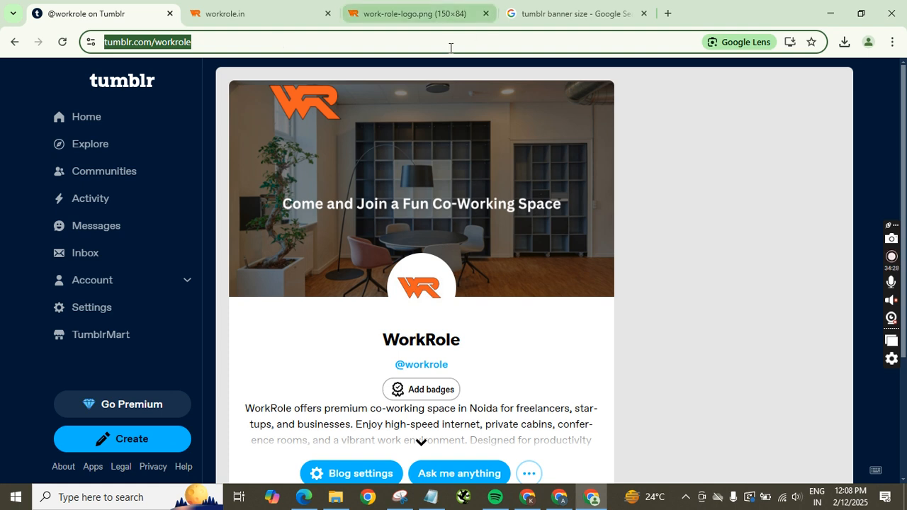
click(531, 500)
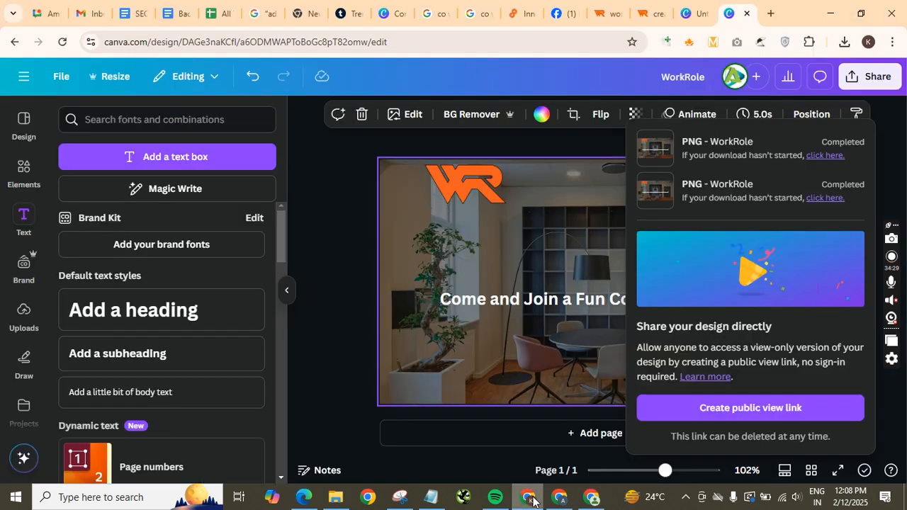
- Scroll through the Profile Creation tab's 437 profile links and select cell F11 in the Type column
click(221, 10)
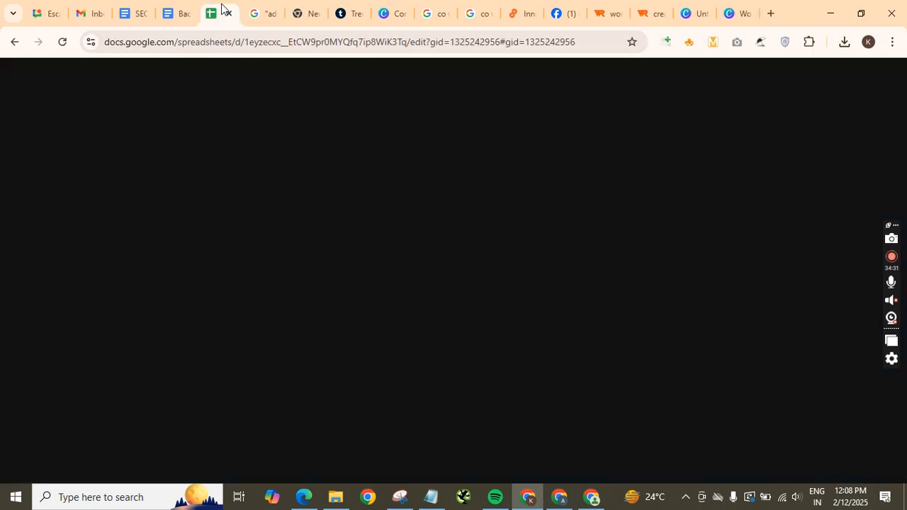
click(602, 248)
scroll(606, 251, down, 20)
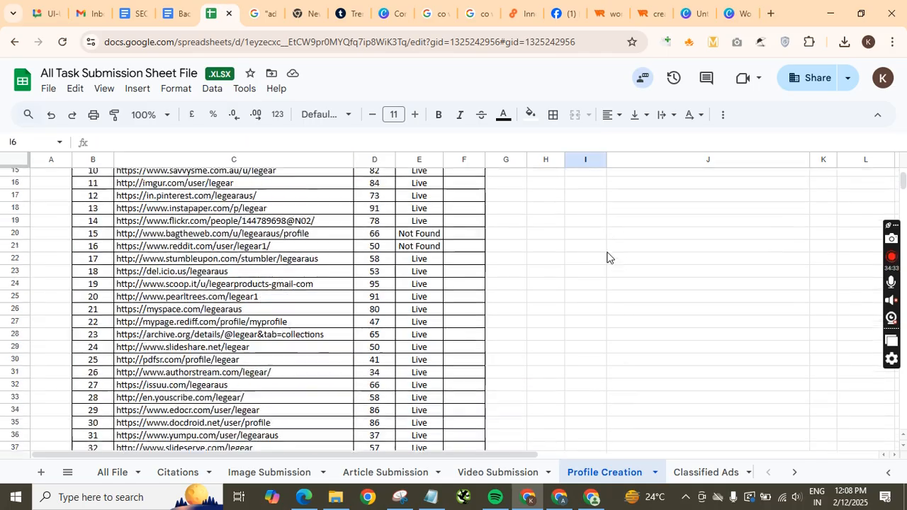
scroll(606, 257, down, 20)
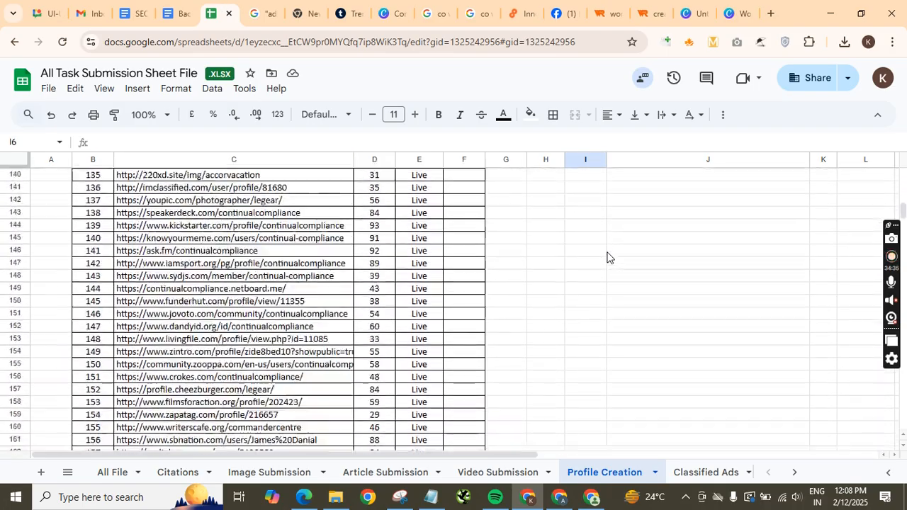
scroll(607, 257, down, 20)
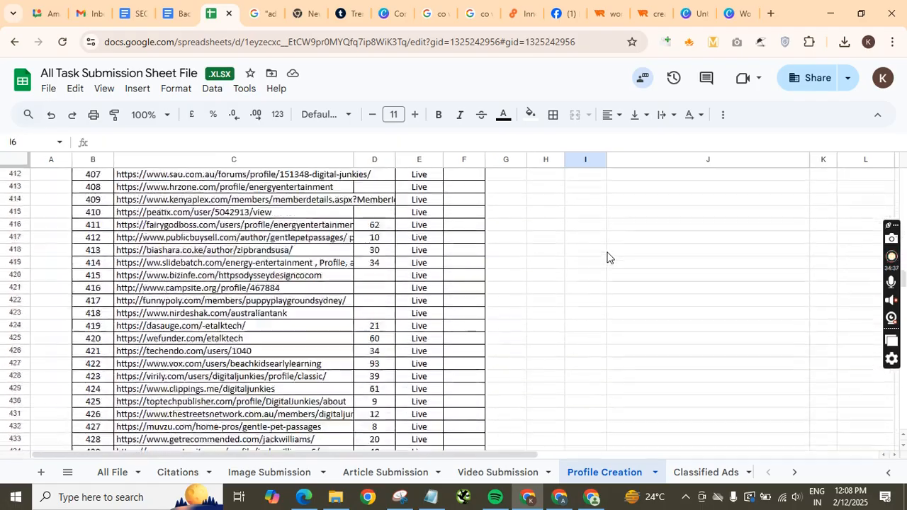
scroll(607, 257, up, 20)
scroll(606, 257, up, 2)
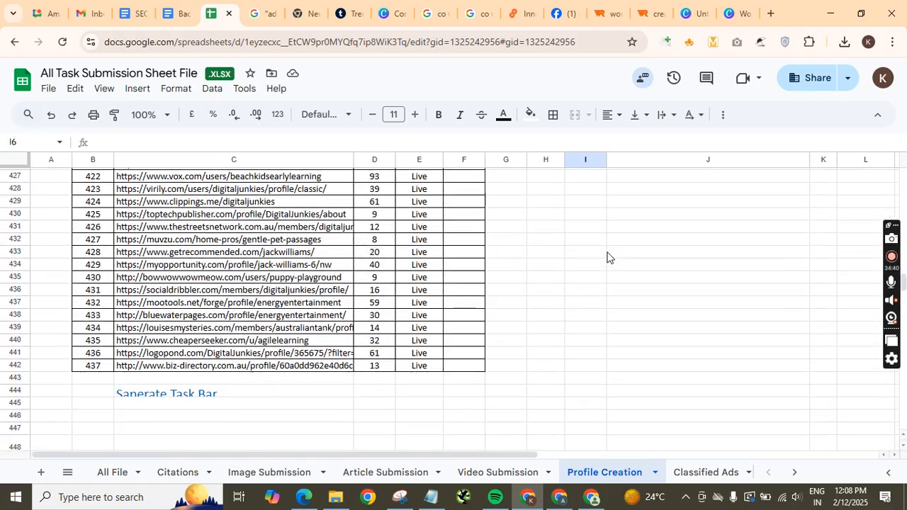
scroll(607, 257, up, 20)
scroll(607, 257, up, 20)
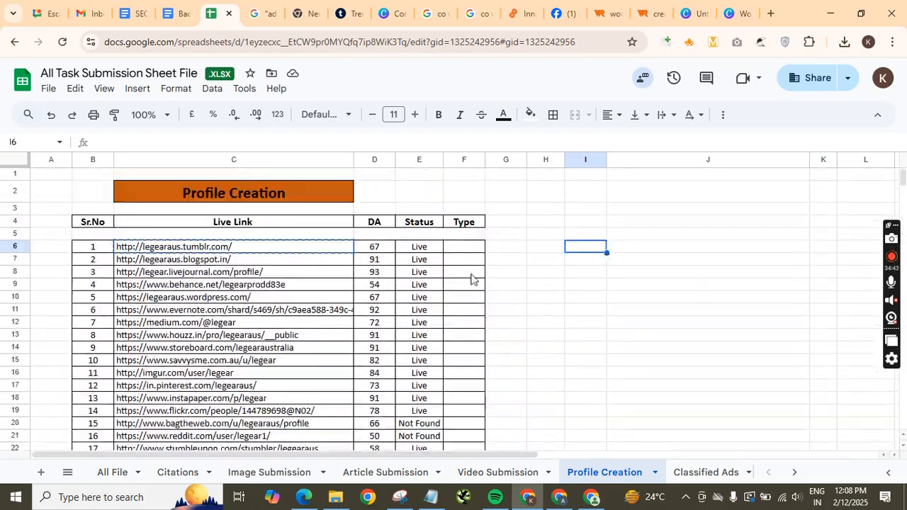
click(469, 313)
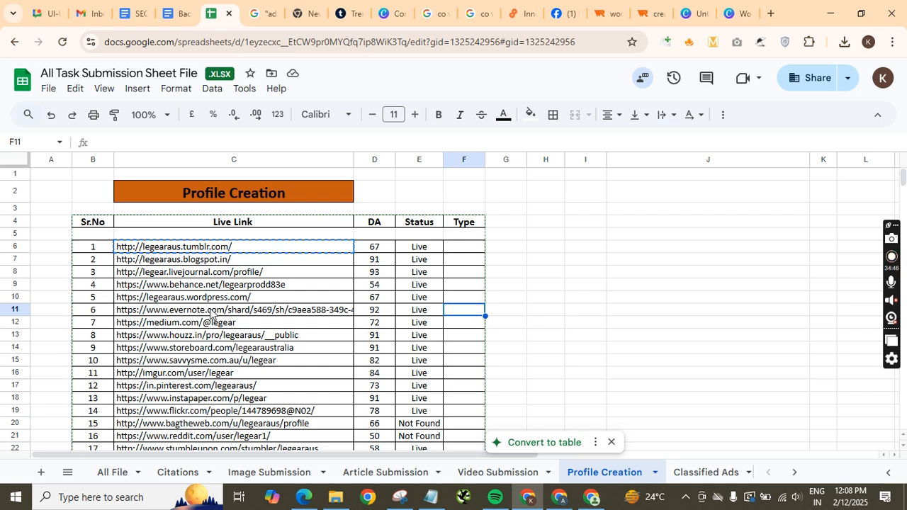